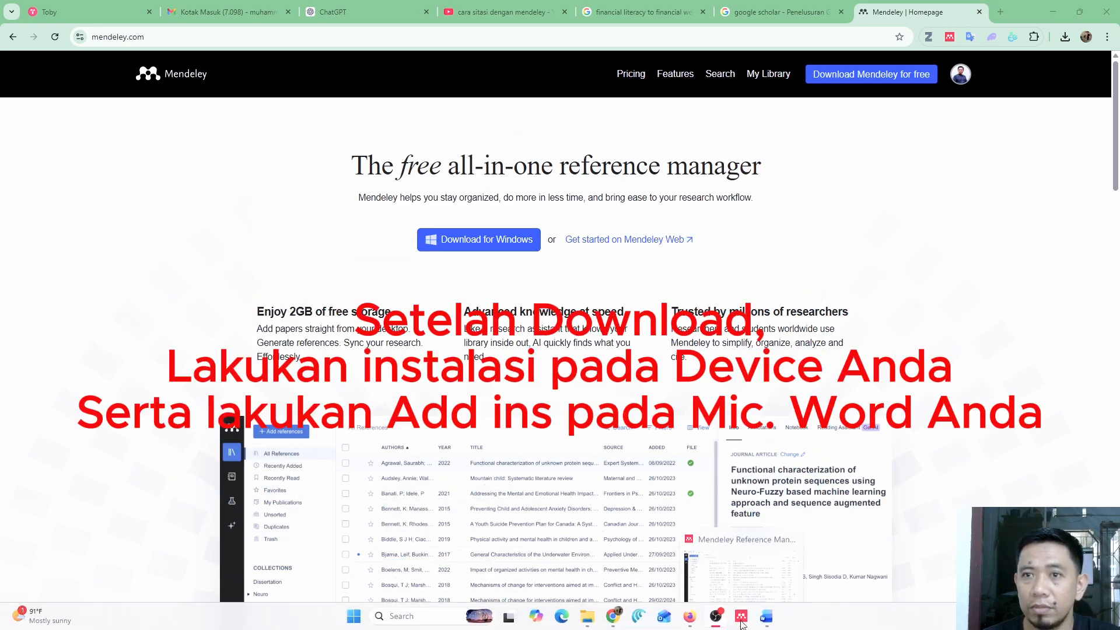
- Check that the reference library in Mendeley Reference Manager and the blank Word document both open, and minimize each one
click(741, 616)
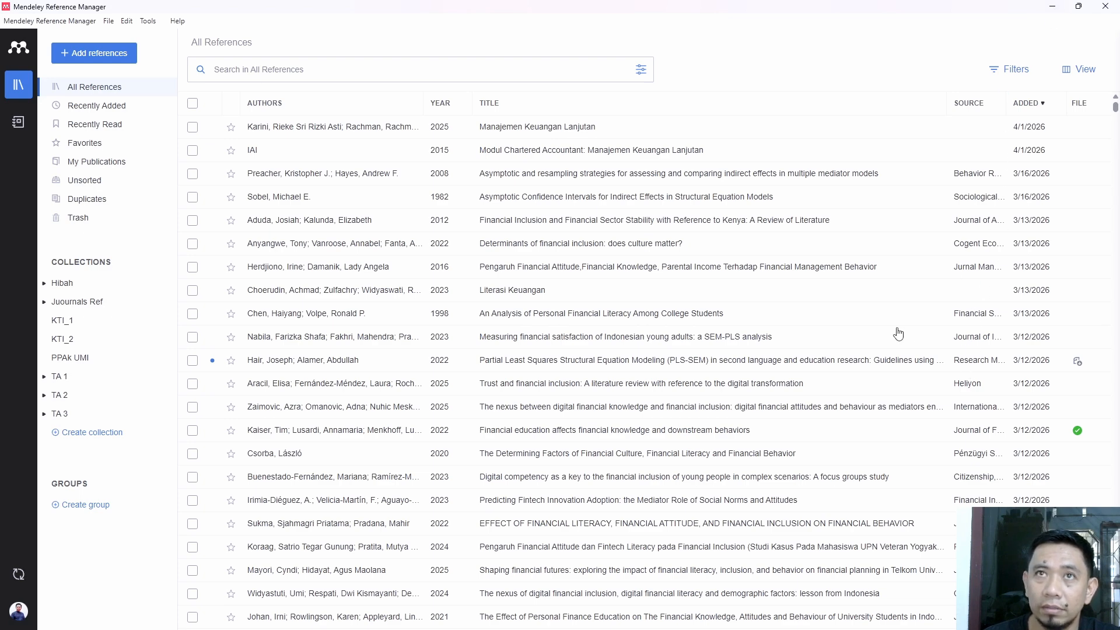
click(1052, 7)
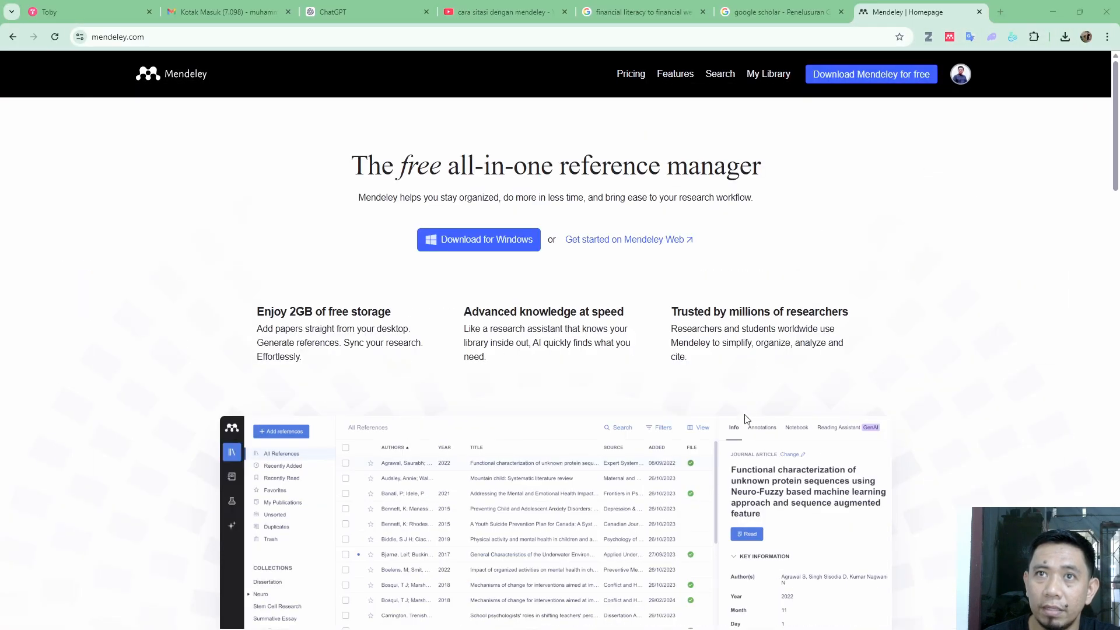
mouse_move(774, 611)
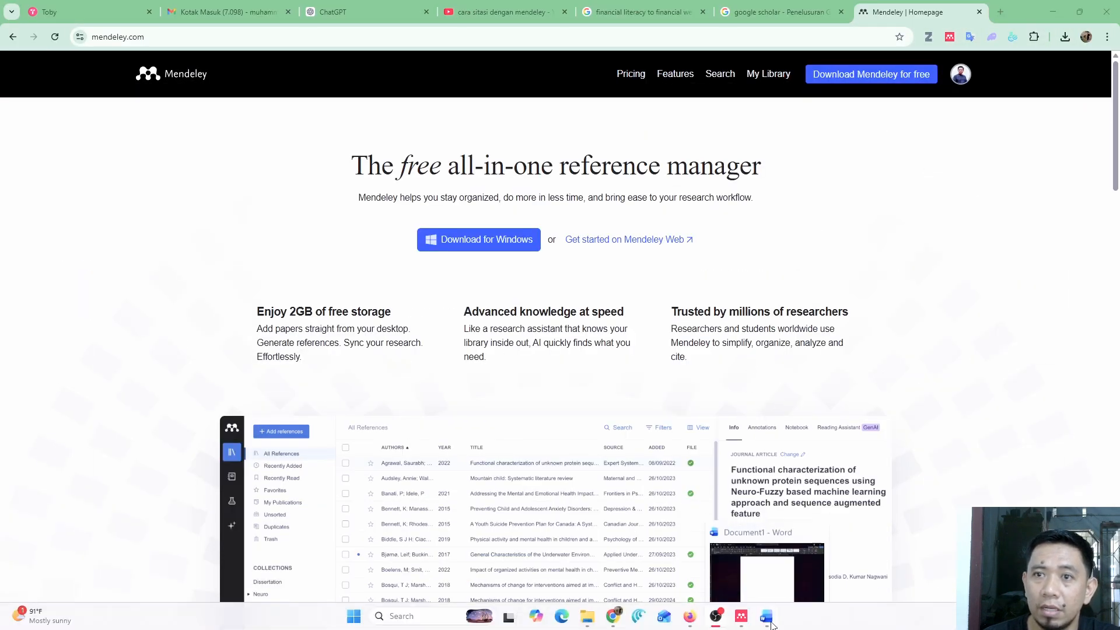
click(774, 587)
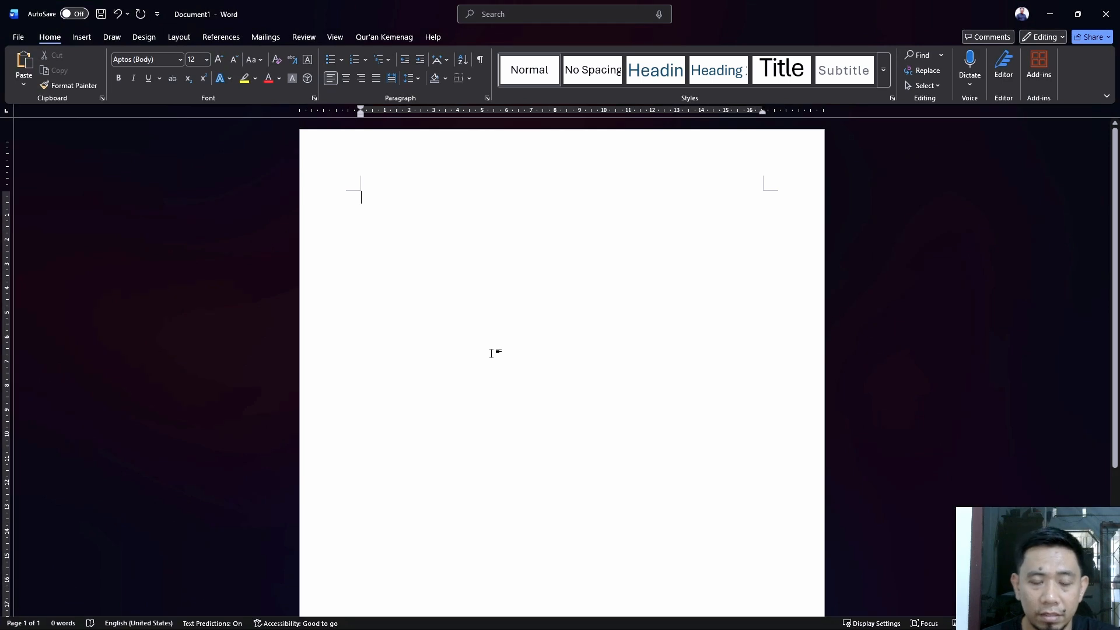
scroll(447, 341, up, 4)
scroll(448, 342, up, 1)
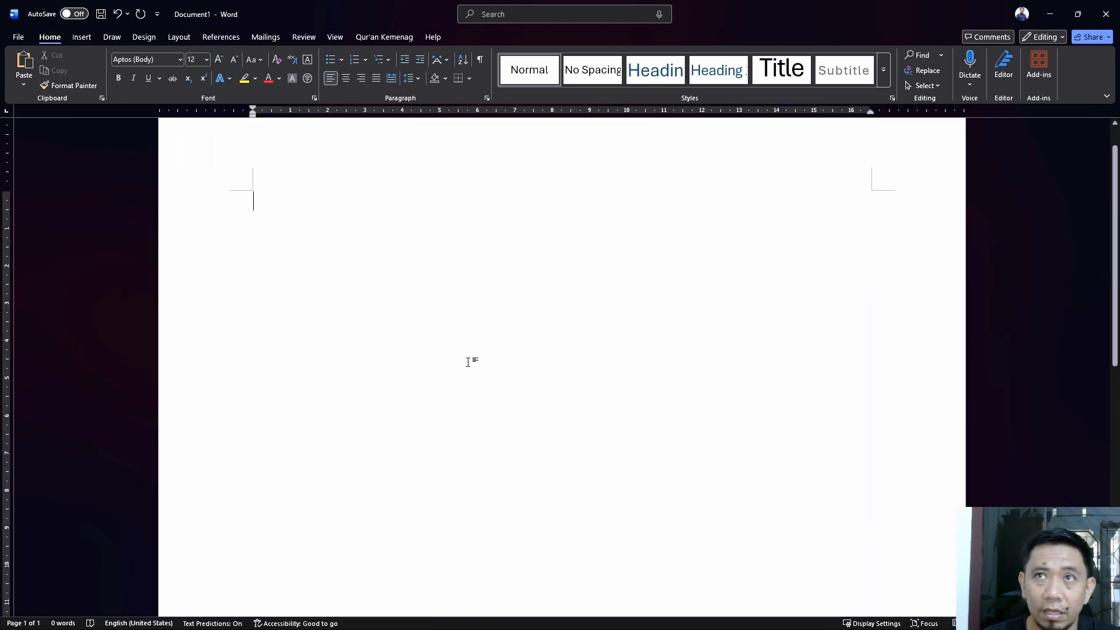
scroll(476, 371, up, 1)
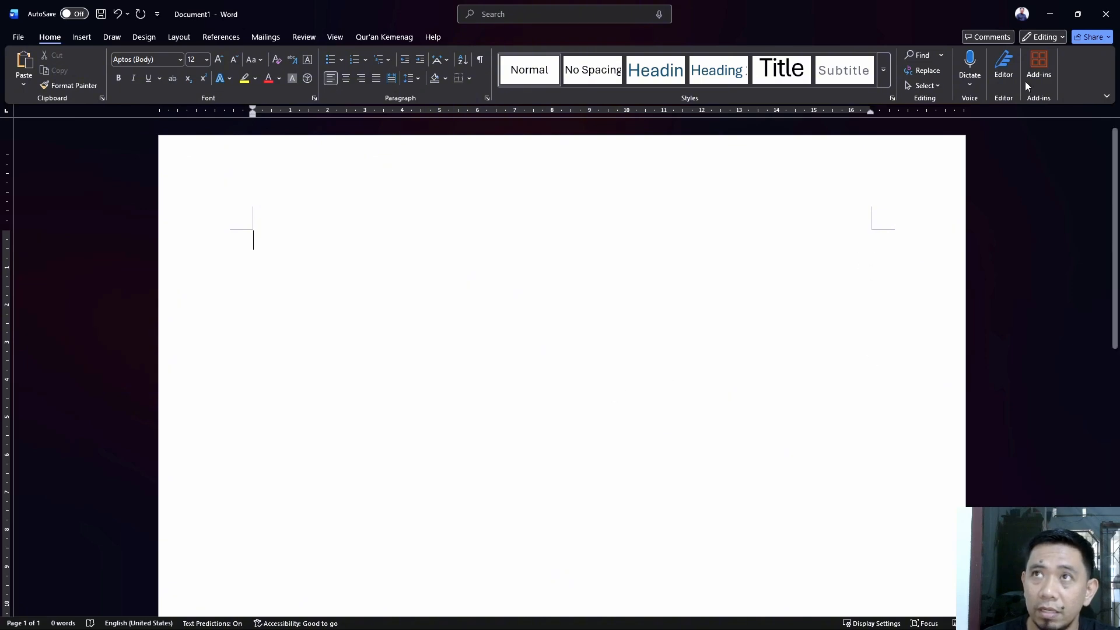
click(1051, 13)
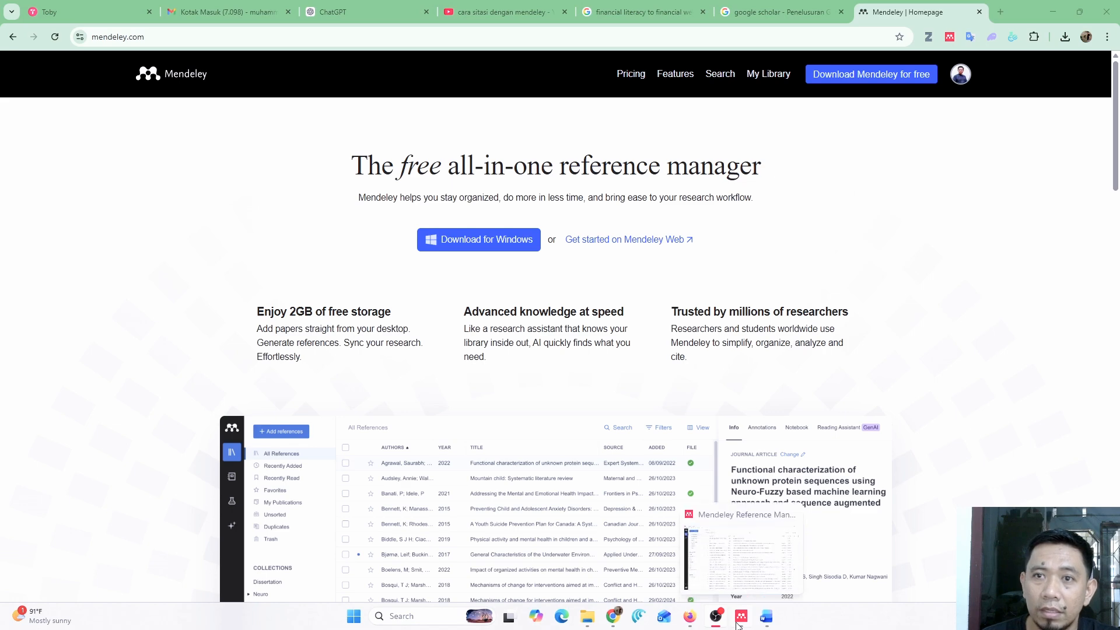
- Switch to Mendeley Reference Manager, view the file picker for importing reference files, and close it
click(738, 625)
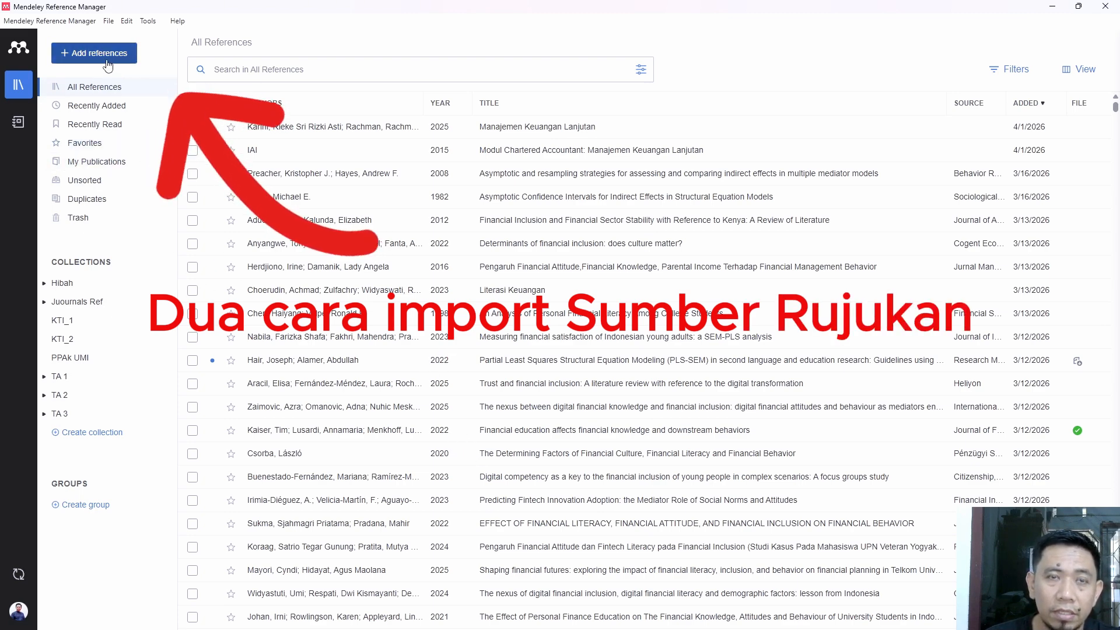
click(87, 59)
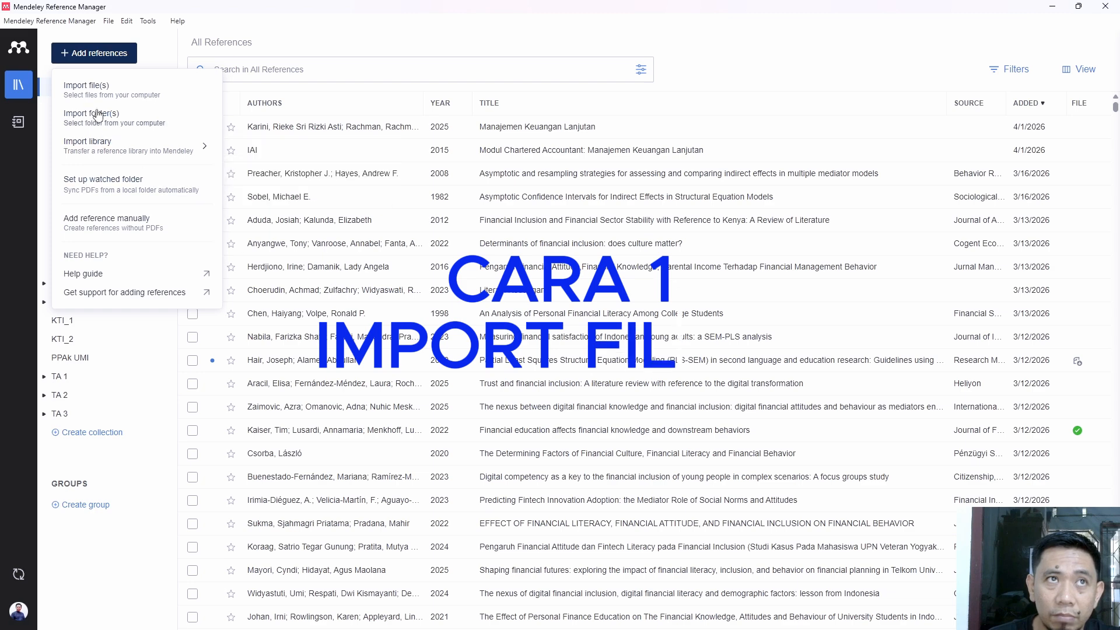
click(96, 92)
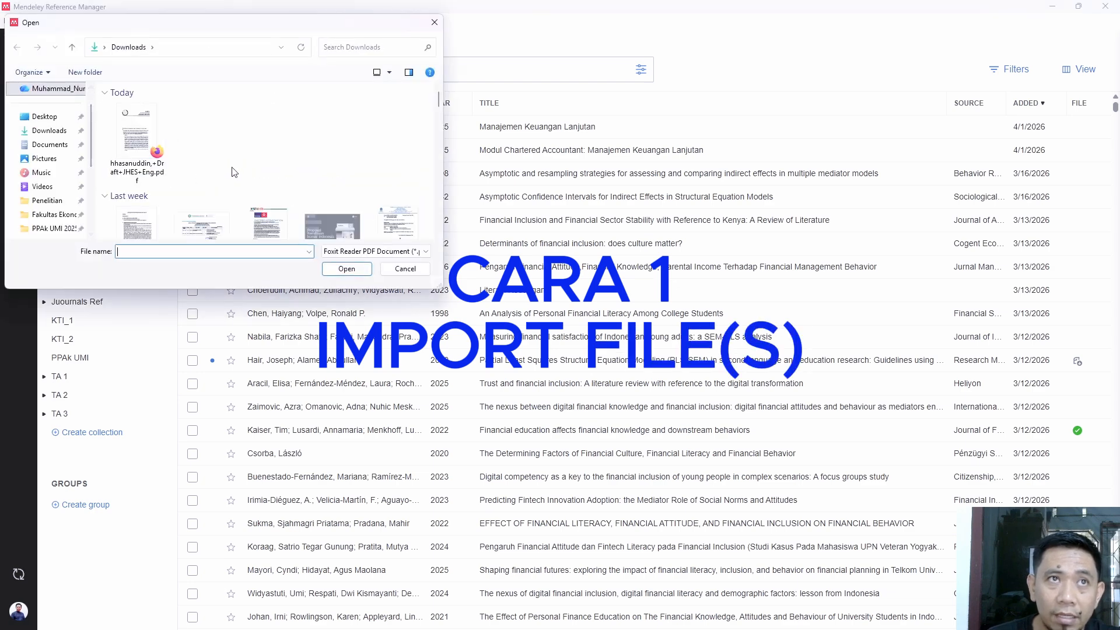
click(430, 25)
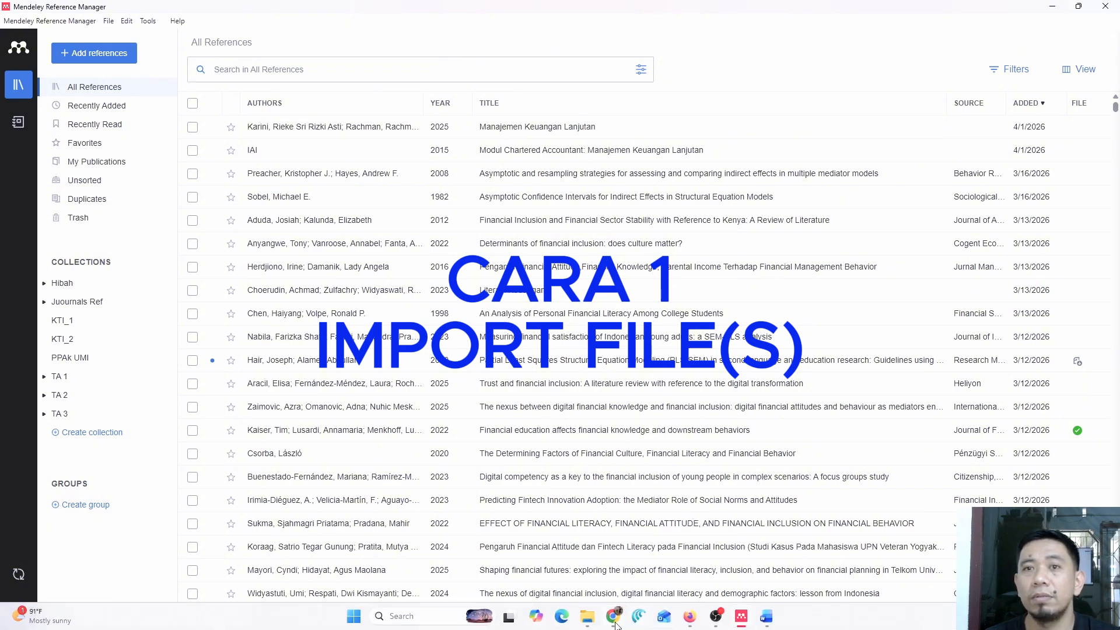
- Switch to Chrome and open the Google Scholar site from the existing "google scholar" search results
click(613, 617)
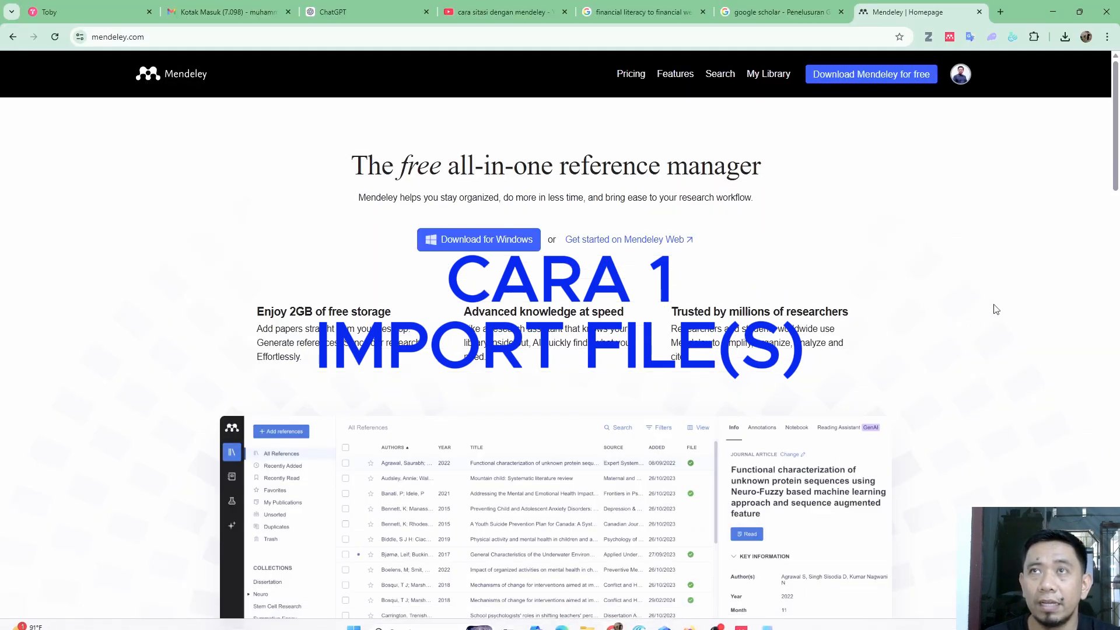
click(789, 12)
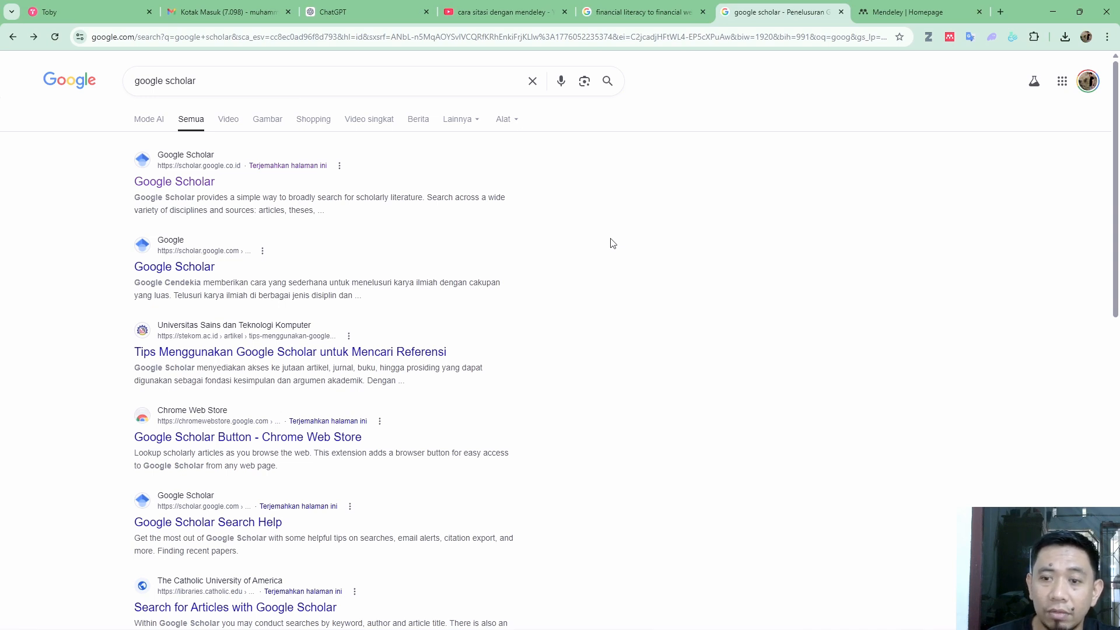
click(182, 185)
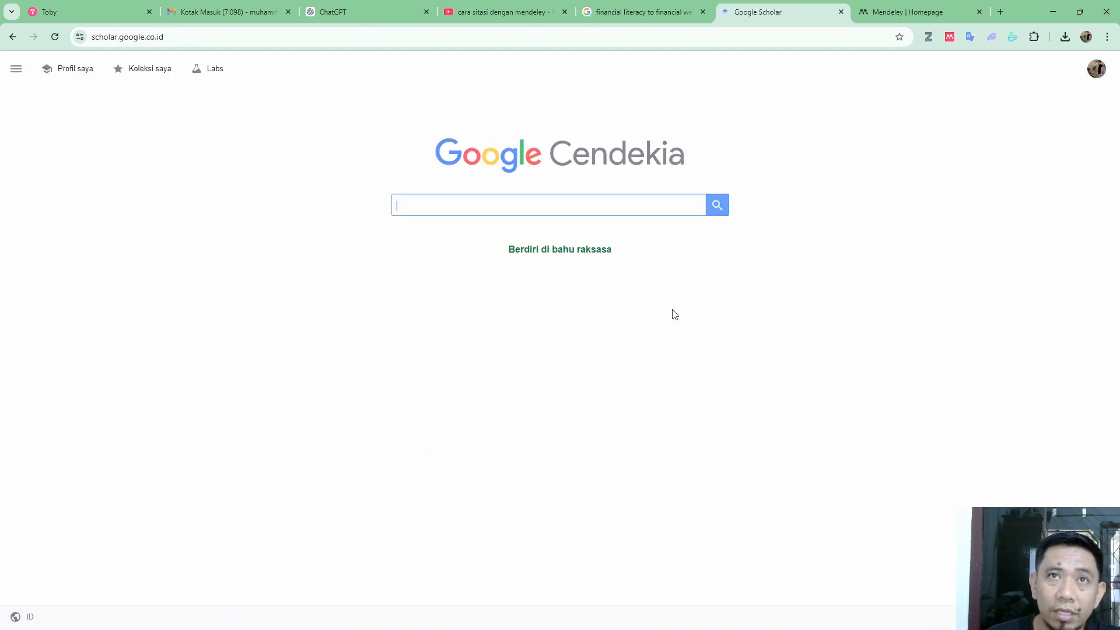
- Search Google Scholar for the author using the suggested name and open the matching author profile
click(543, 207)
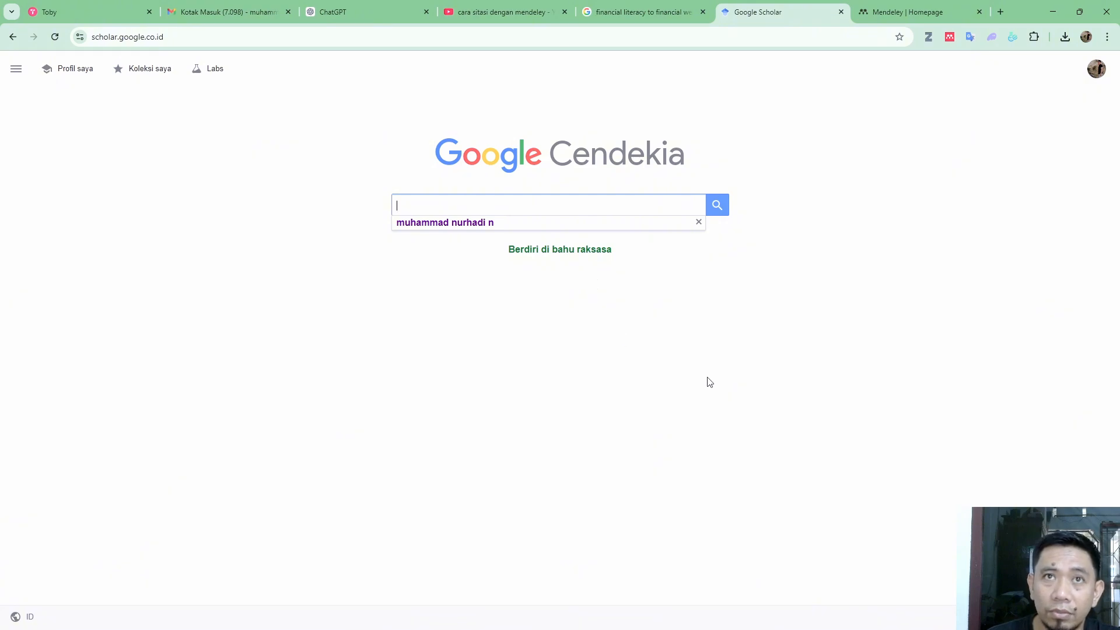
click(453, 223)
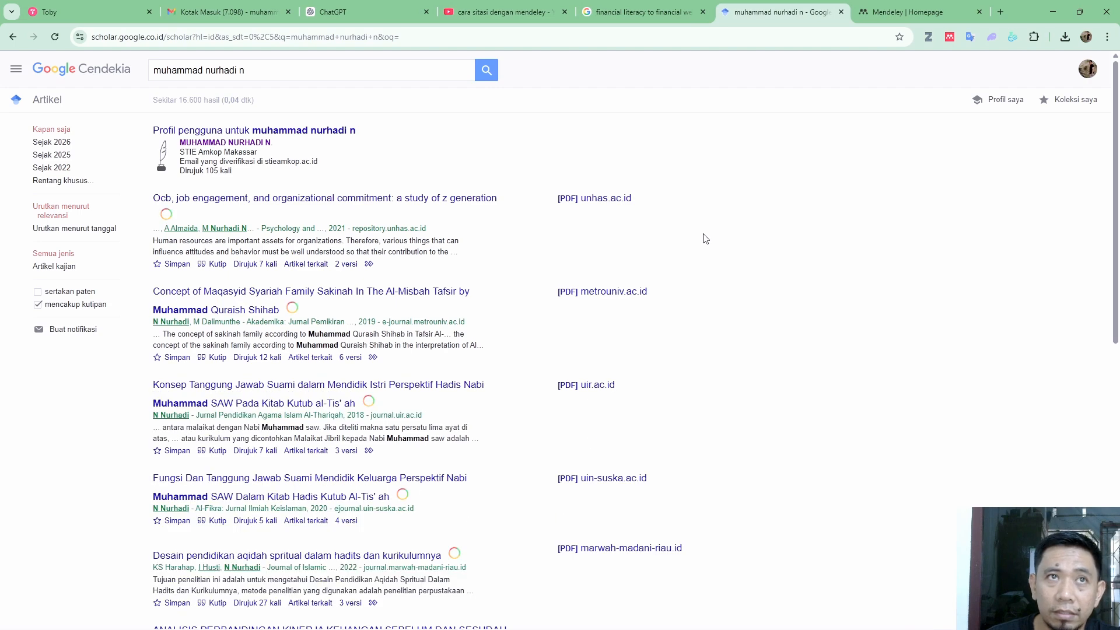
click(234, 150)
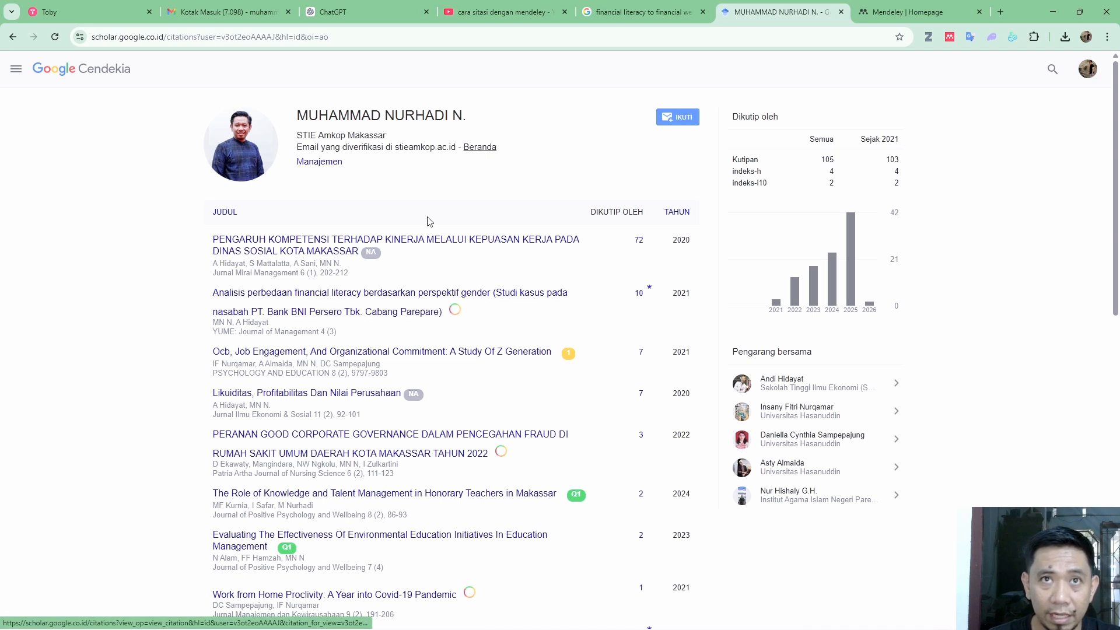
- Open the entry "The Effect of Boycotts on Stock Volatility: An Event Study" from the author's publication list
scroll(337, 283, down, 3)
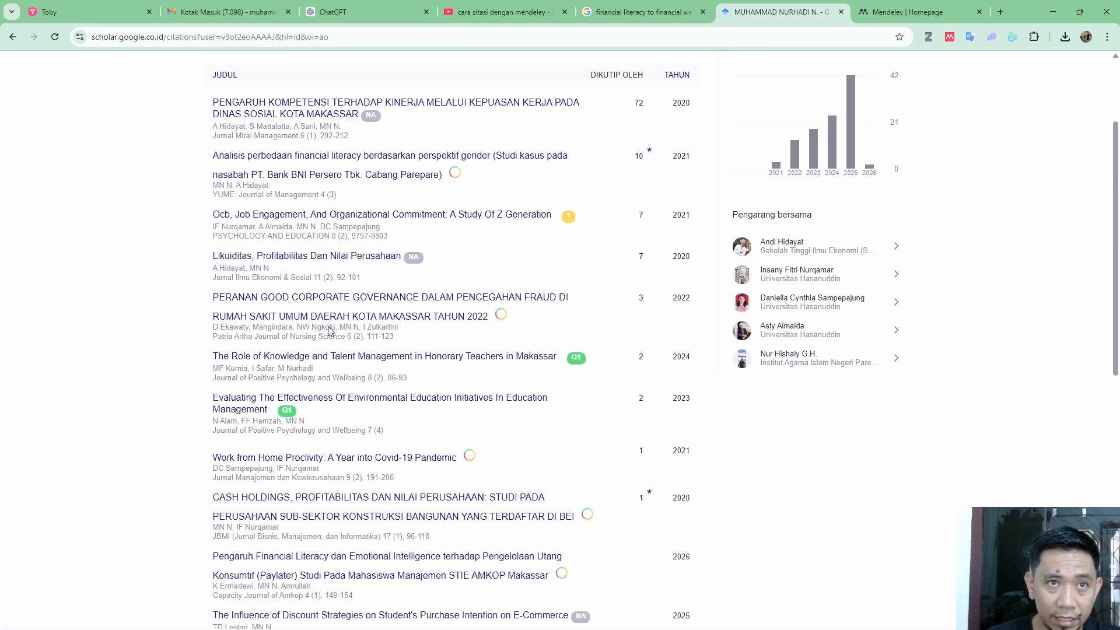
scroll(330, 332, down, 1)
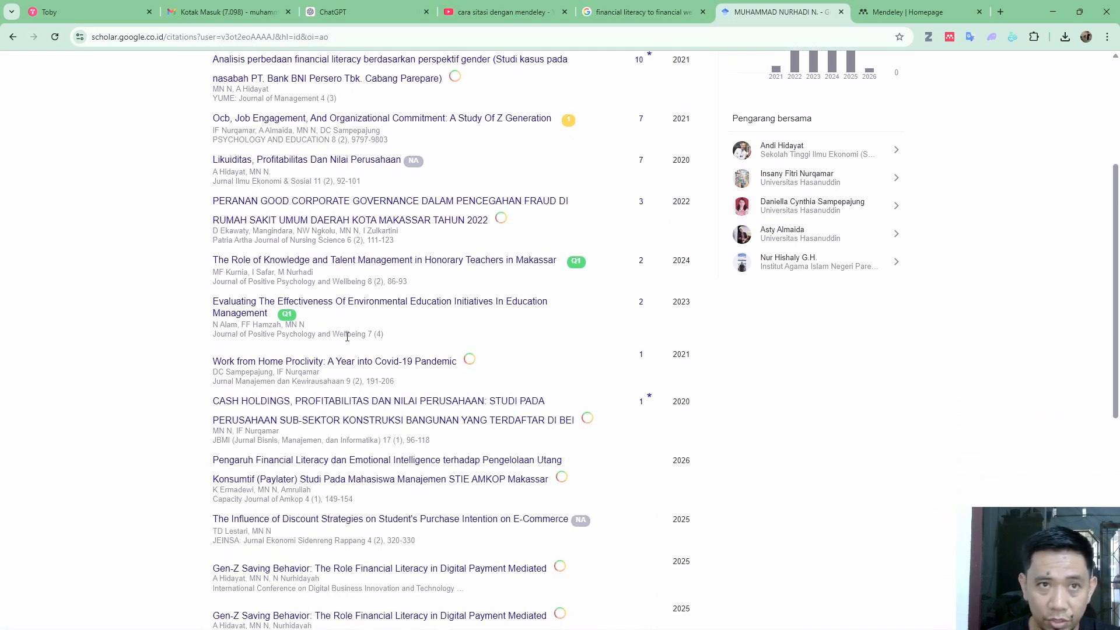
scroll(370, 467, down, 3)
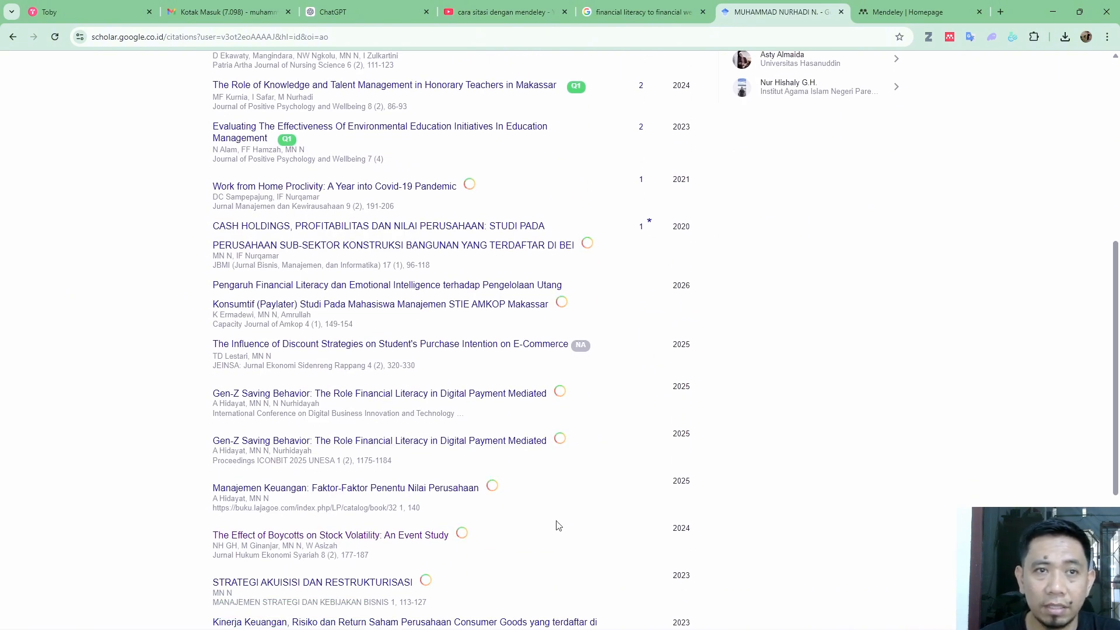
scroll(558, 524, down, 2)
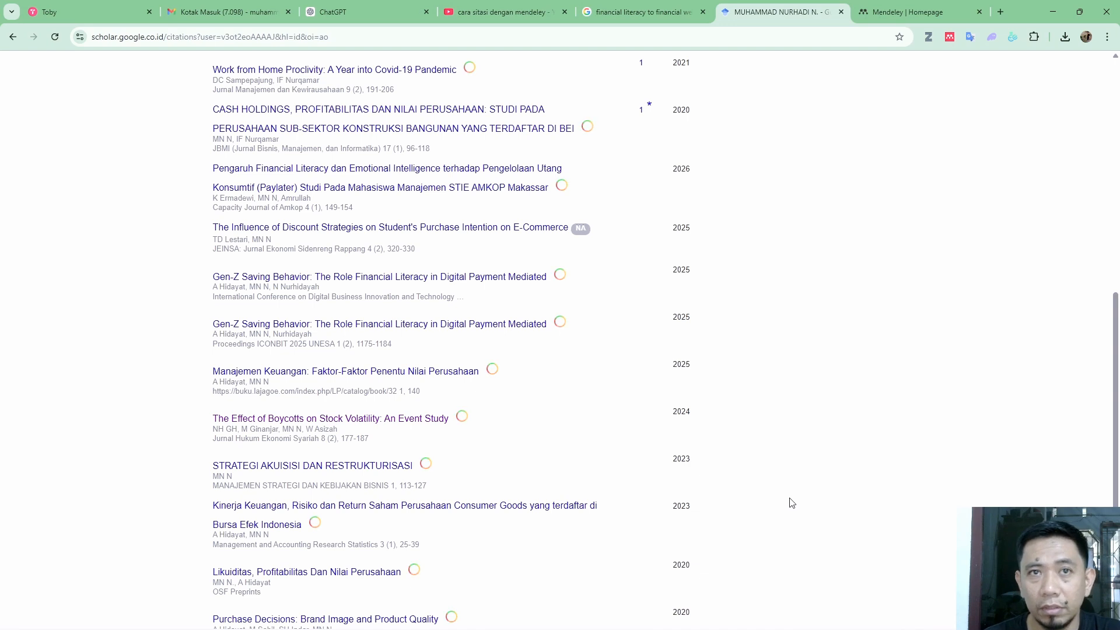
scroll(782, 496, down, 2)
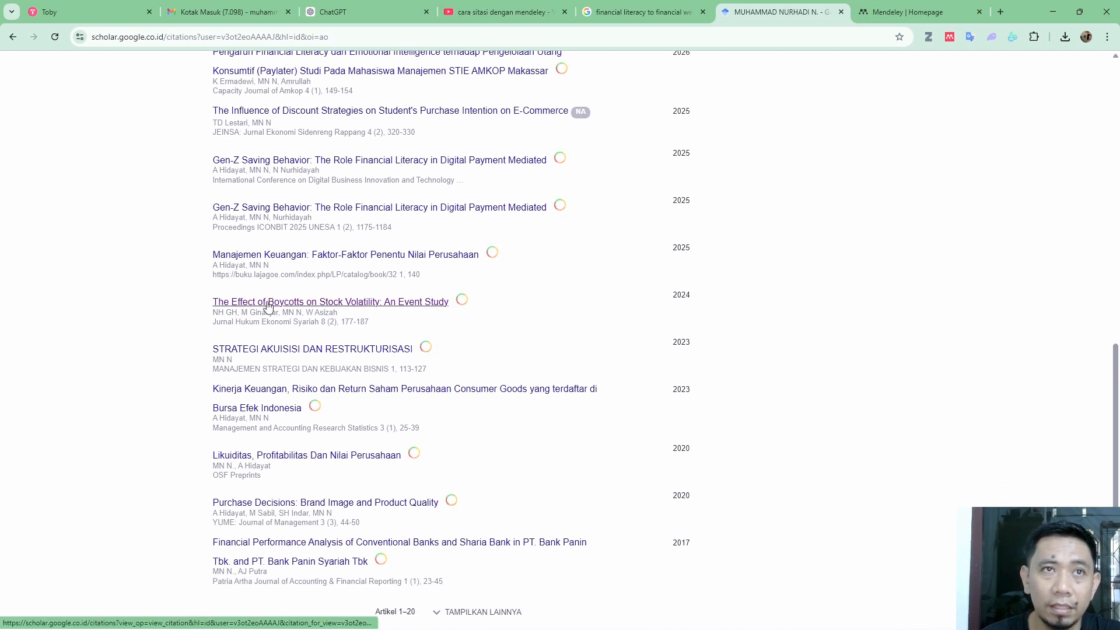
click(357, 303)
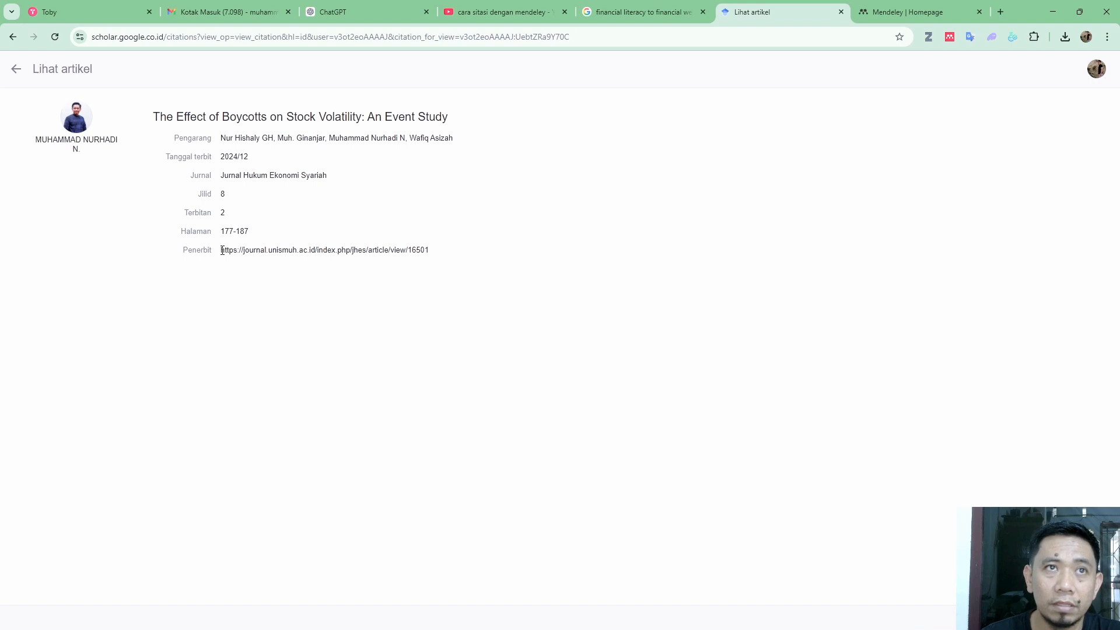
- Copy the article's publisher link and open journal.unismuh.ac.id/index.php/jhes/article/view/16501 in a new browser tab
drag(222, 250, 456, 266)
key(ctrl+c)
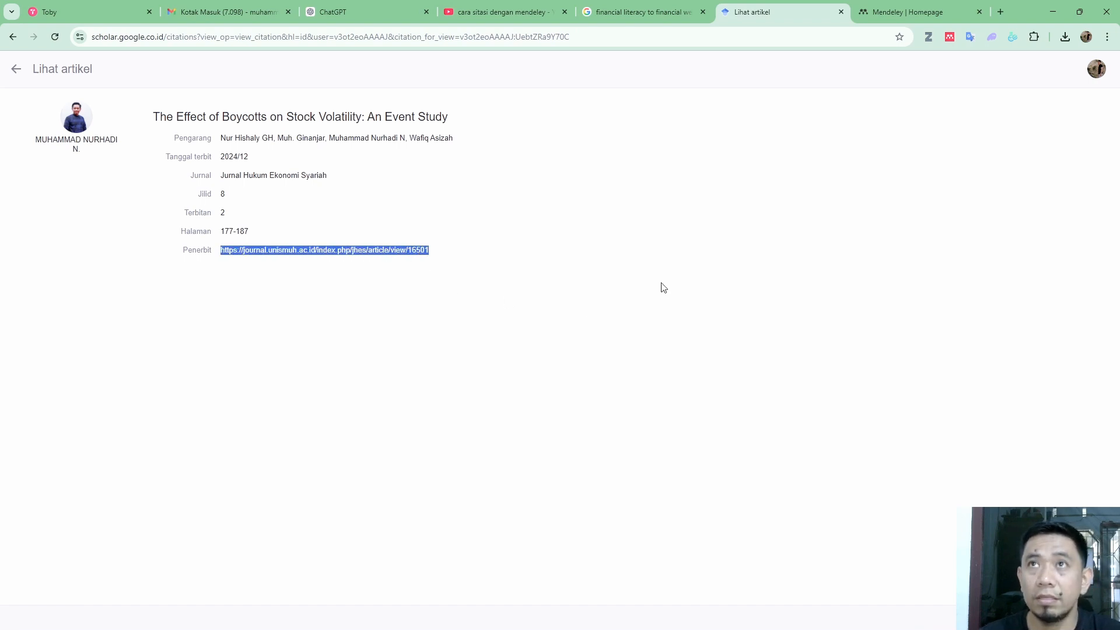
click(1001, 11)
click(402, 36)
key(ctrl+v)
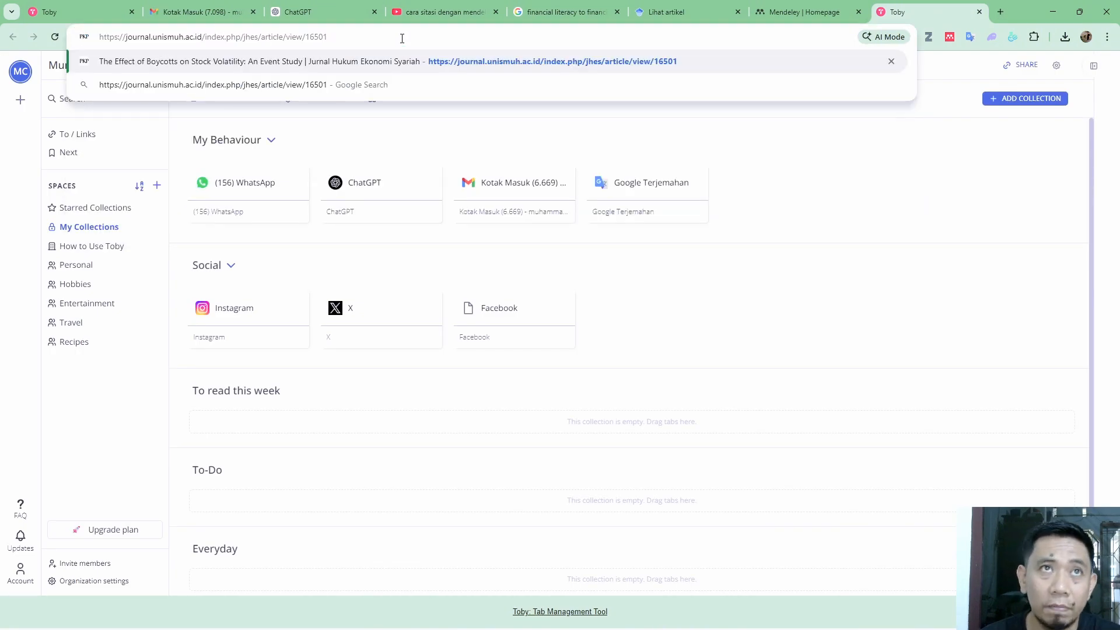
key(Return)
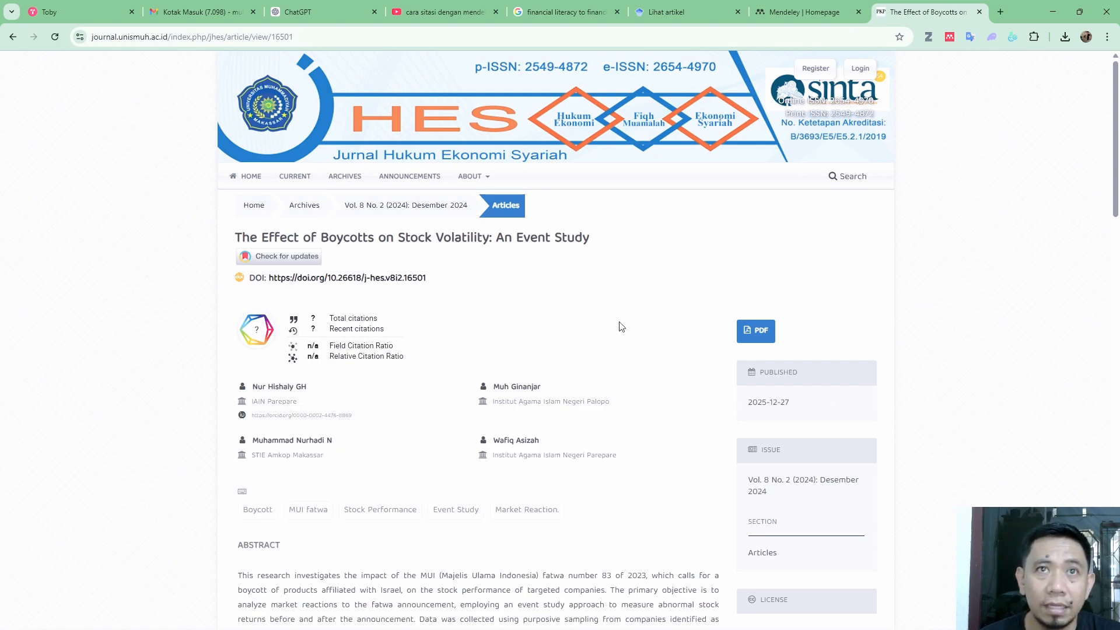
- Look over the article's abstract on the journal page and download its PDF
scroll(622, 327, down, 3)
scroll(634, 390, up, 3)
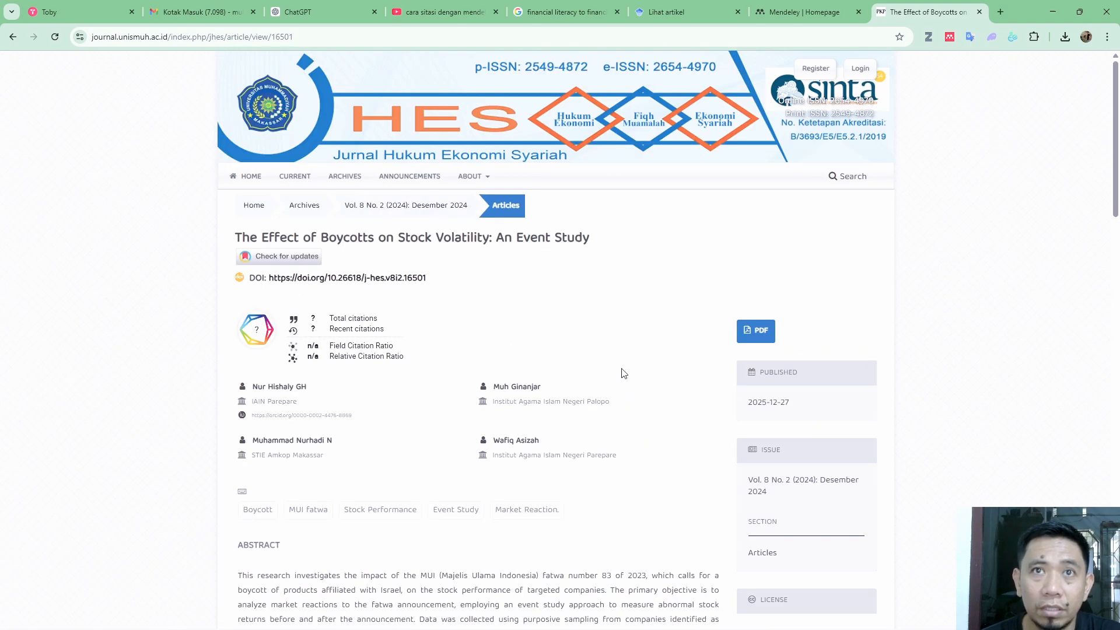
scroll(638, 438, down, 6)
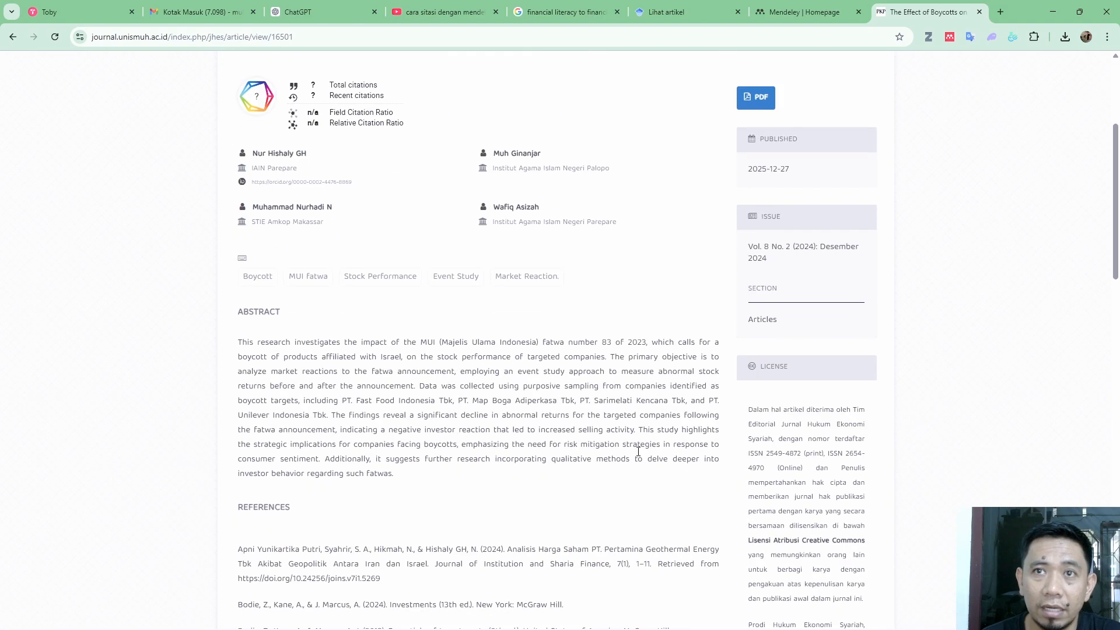
scroll(717, 488, up, 5)
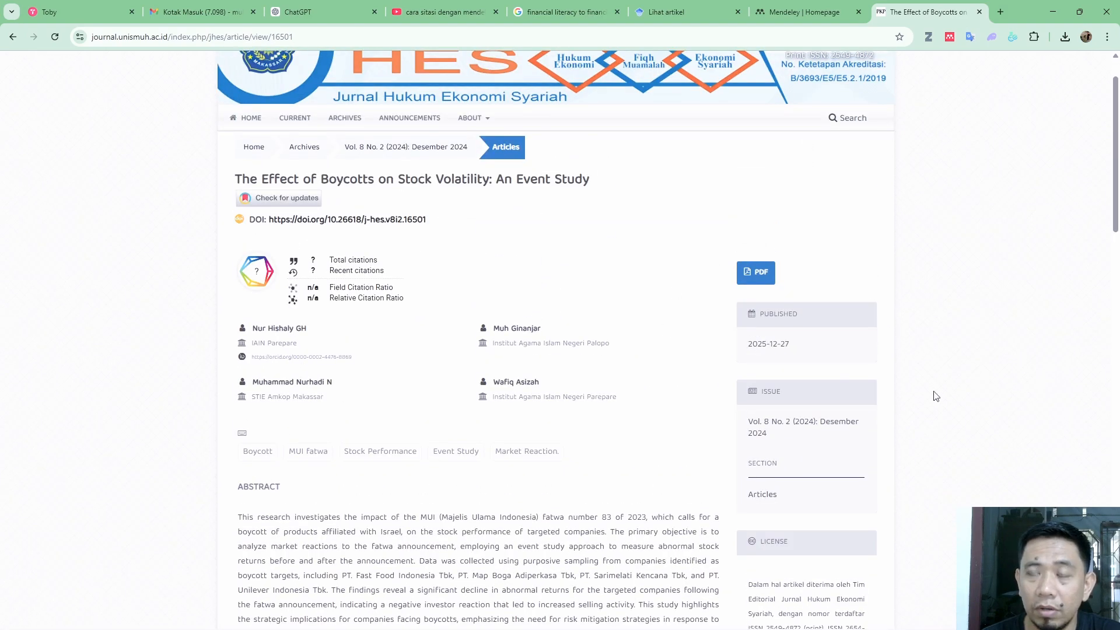
click(760, 278)
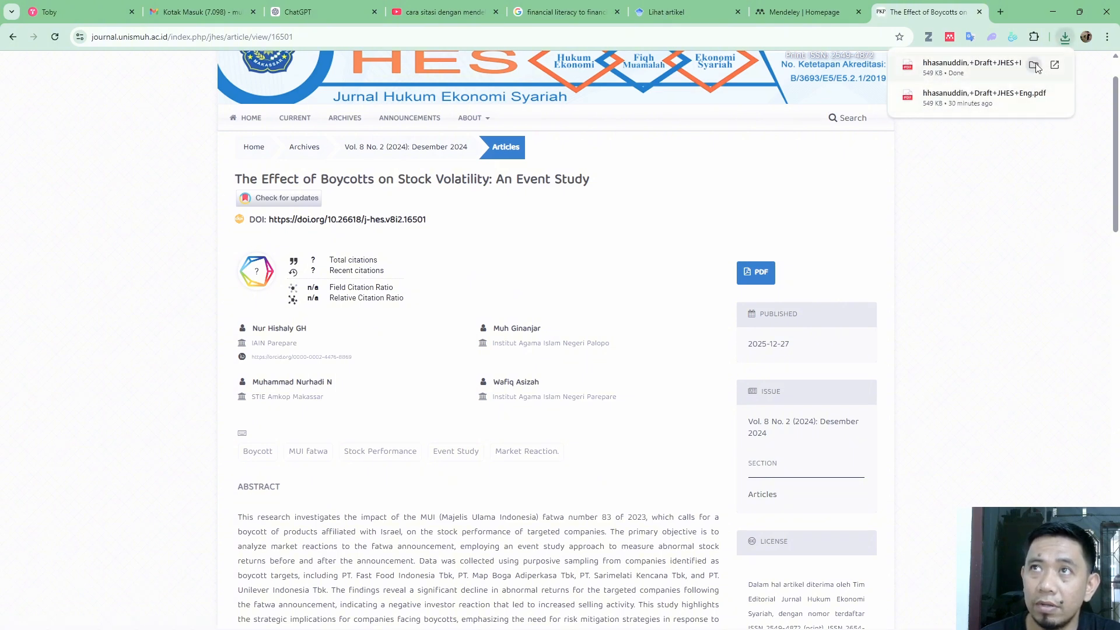
- Open the first JHES draft PDF from the Downloads folder, close its duplicate tab and skim the opening pages
click(1035, 65)
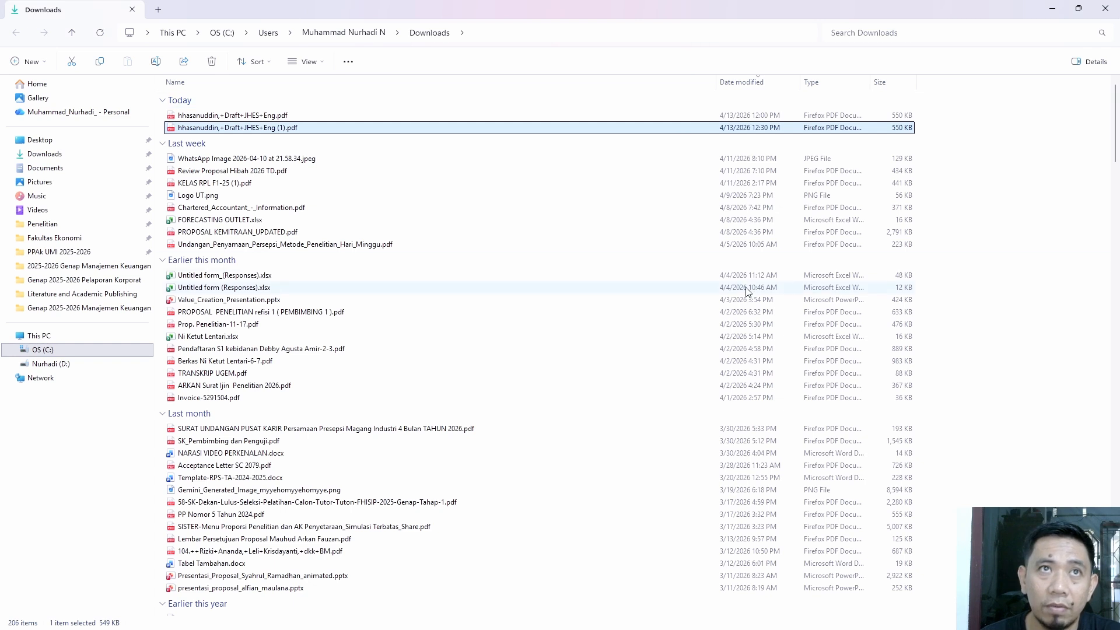
click(261, 115)
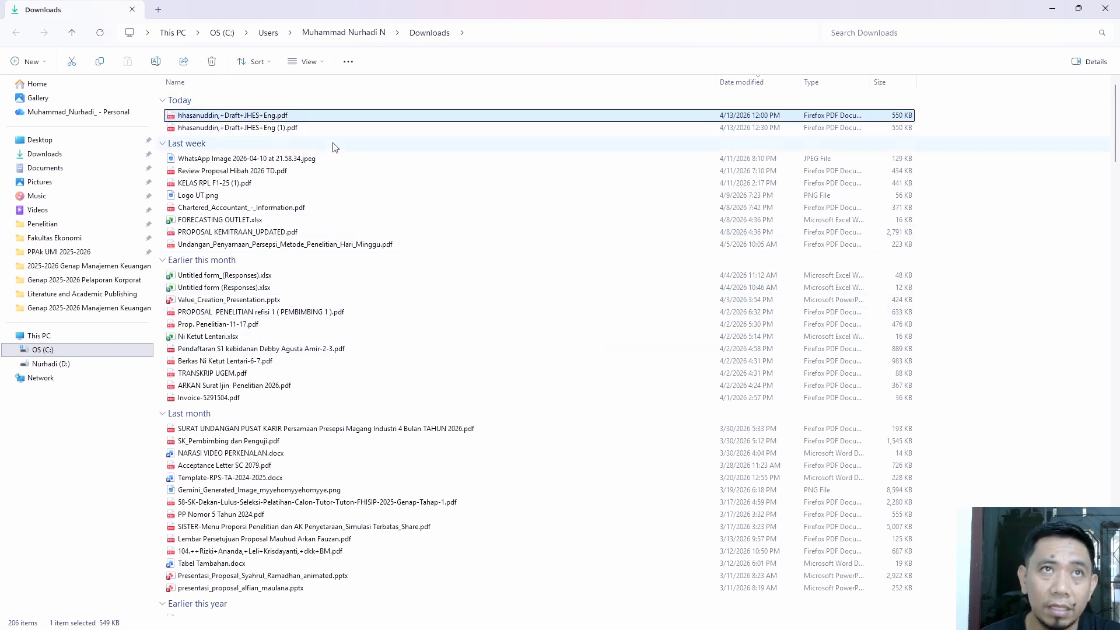
double_click(261, 119)
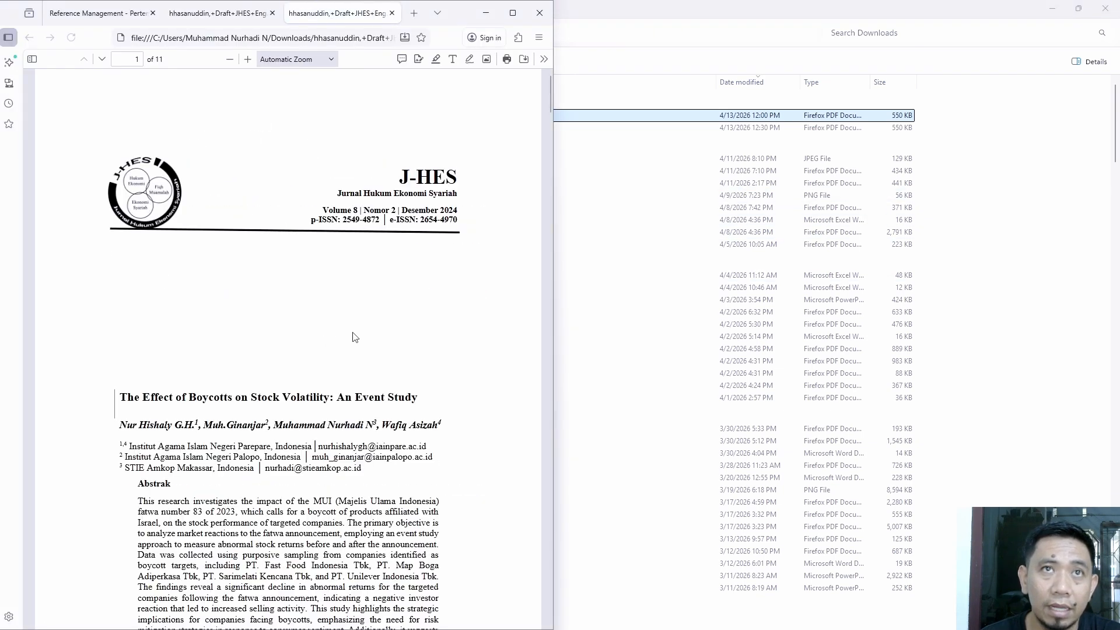
click(272, 12)
scroll(367, 395, down, 20)
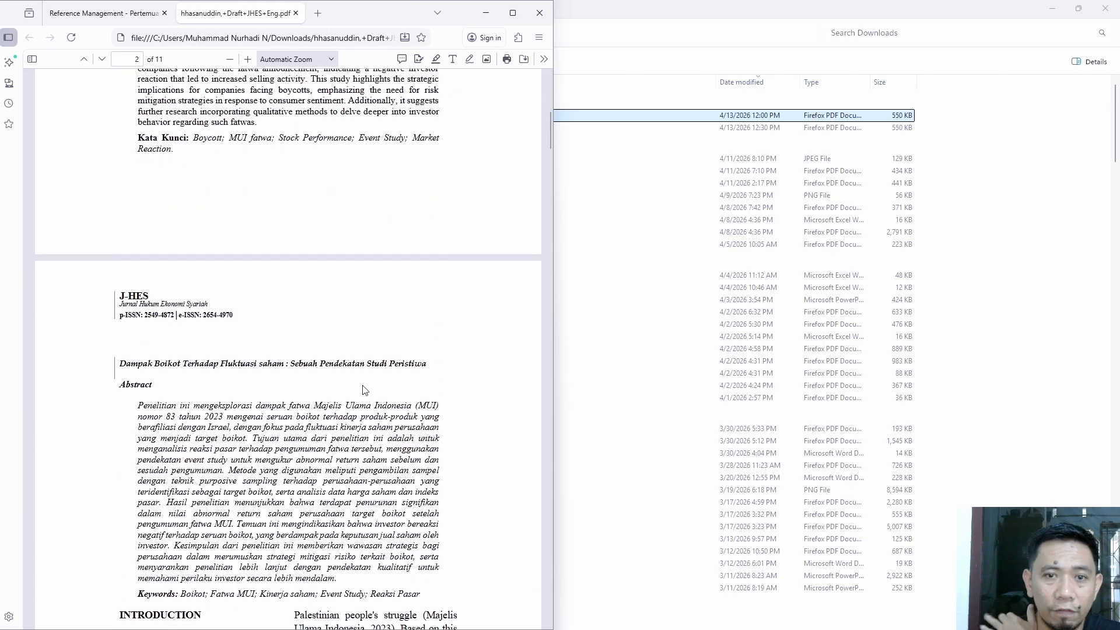
scroll(362, 392, up, 20)
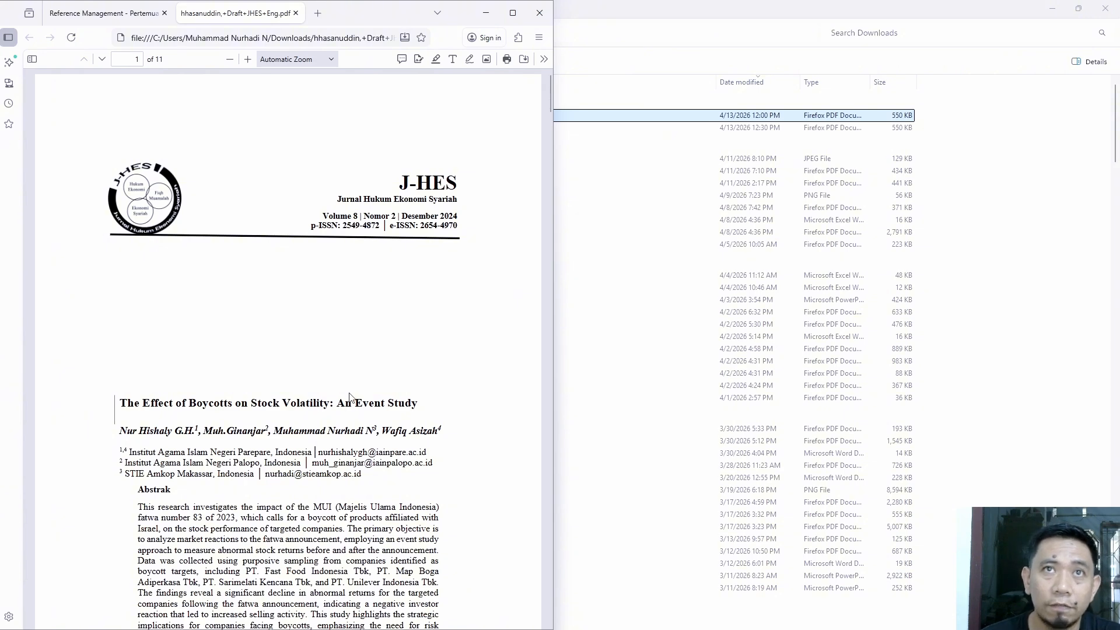
- Switch to Mendeley Reference Manager and import the original JHES draft PDF, without the (1) suffix, from the Downloads folder
click(561, 358)
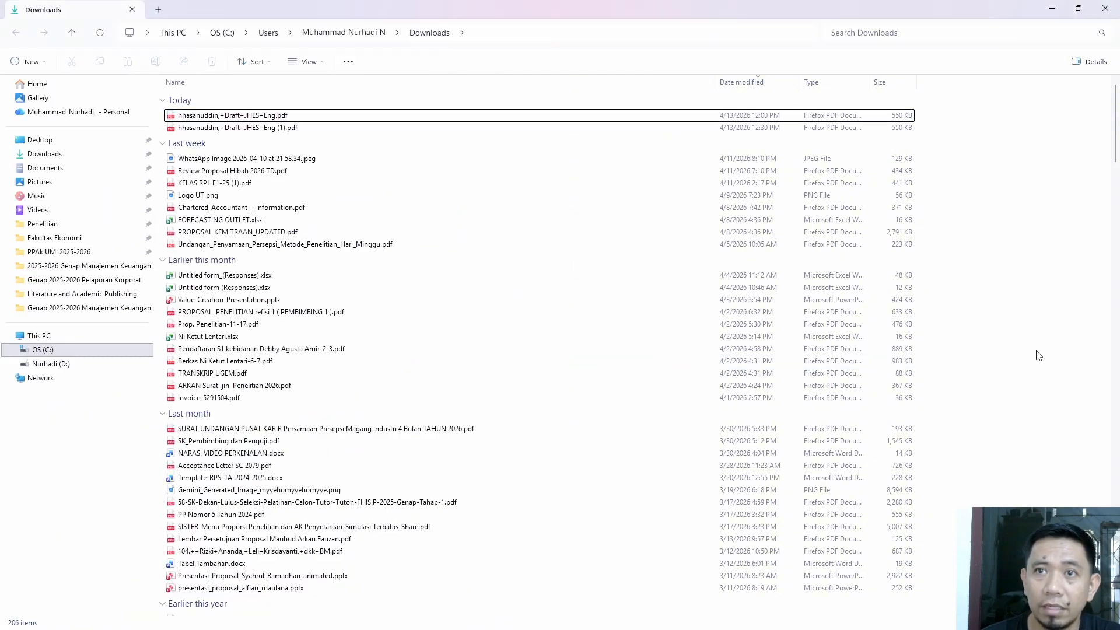
mouse_move(793, 628)
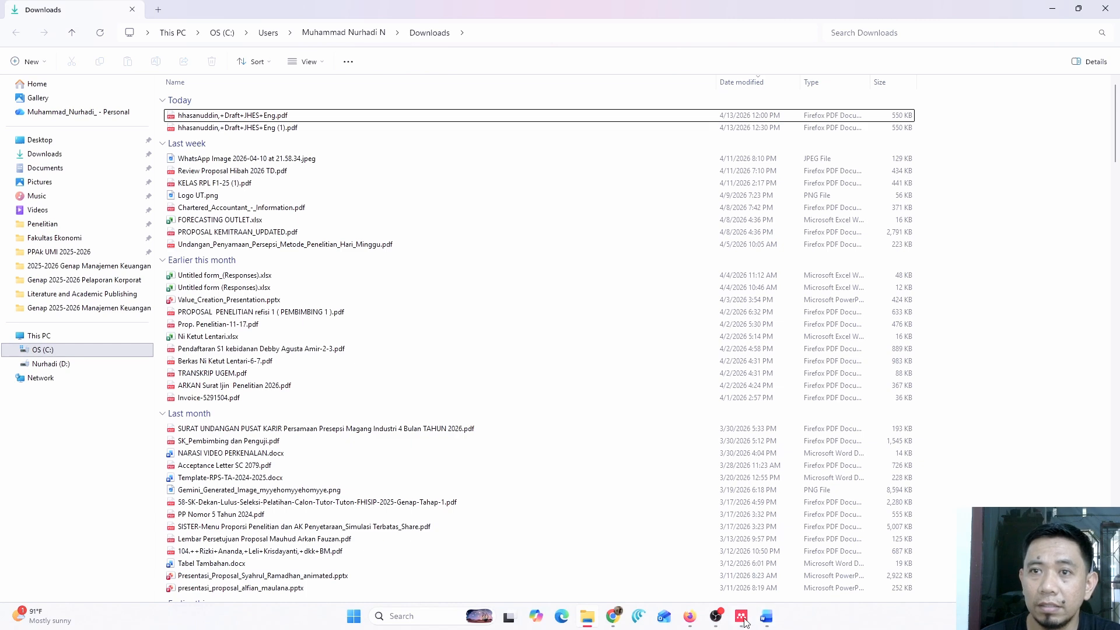
click(743, 619)
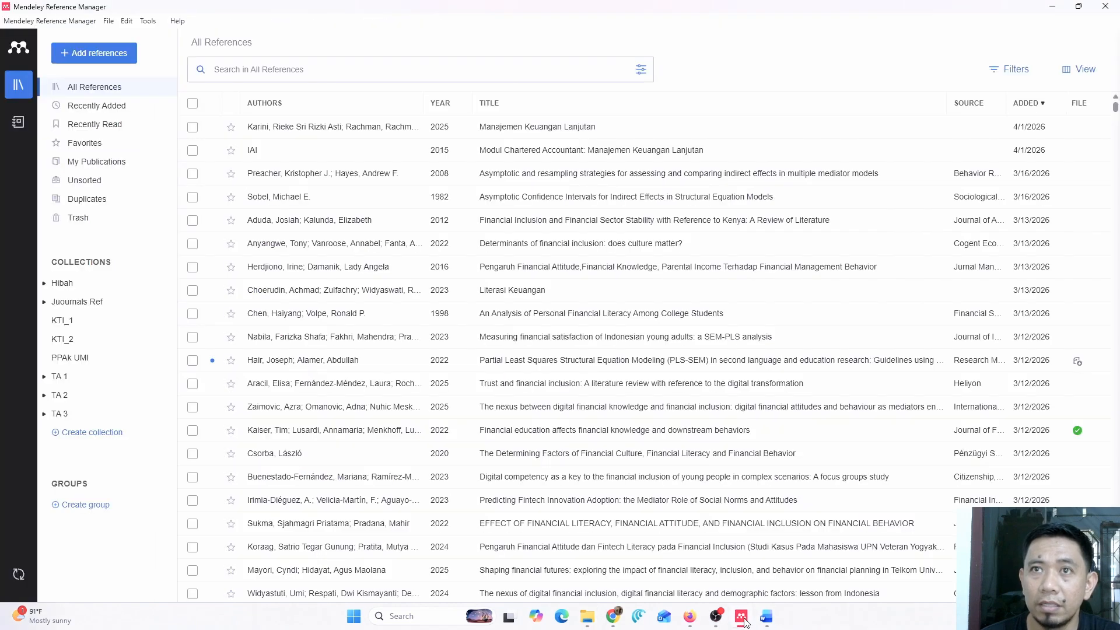
click(112, 62)
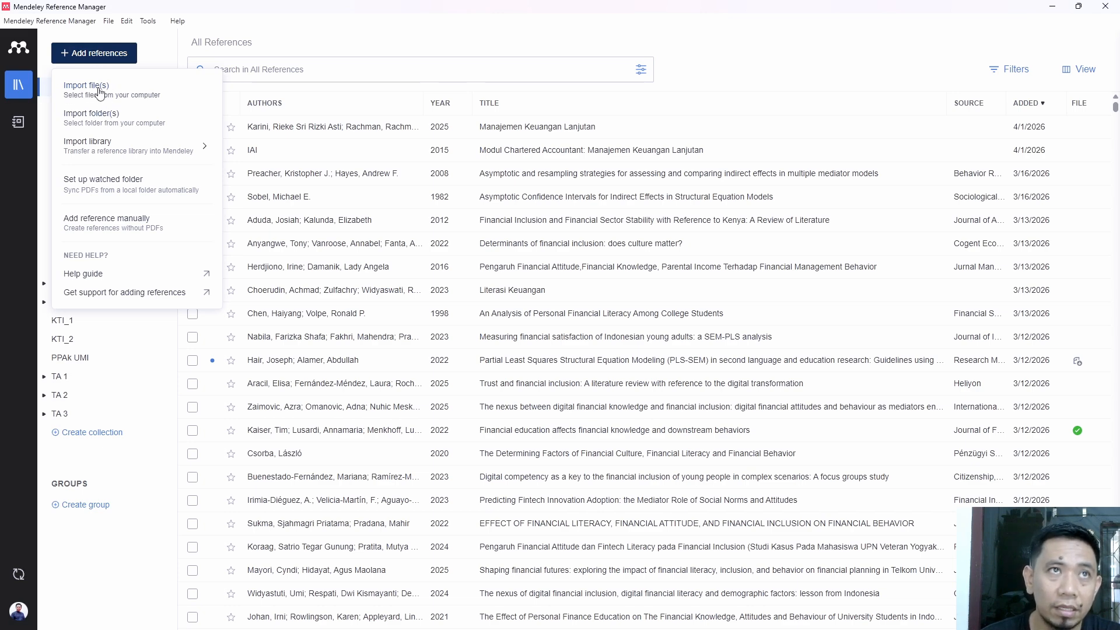
click(100, 91)
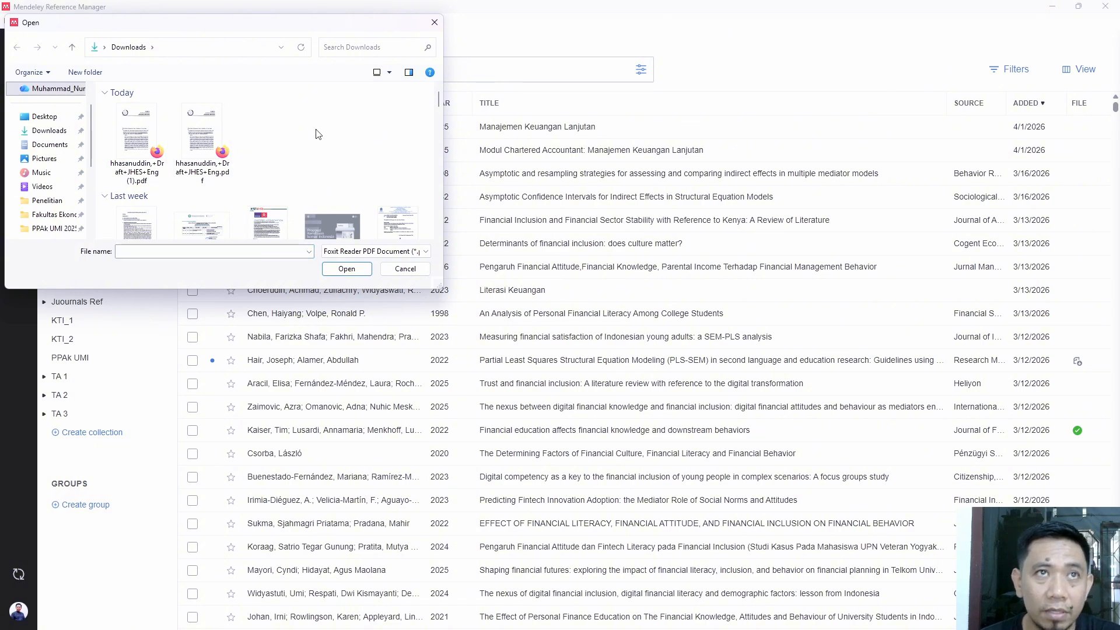
click(215, 165)
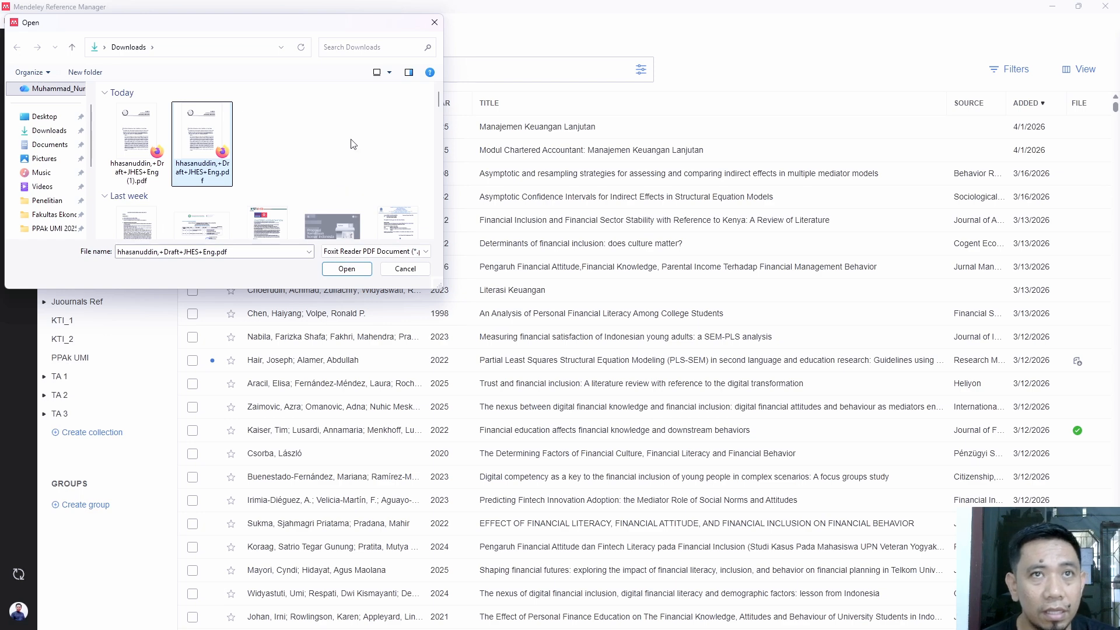
click(346, 268)
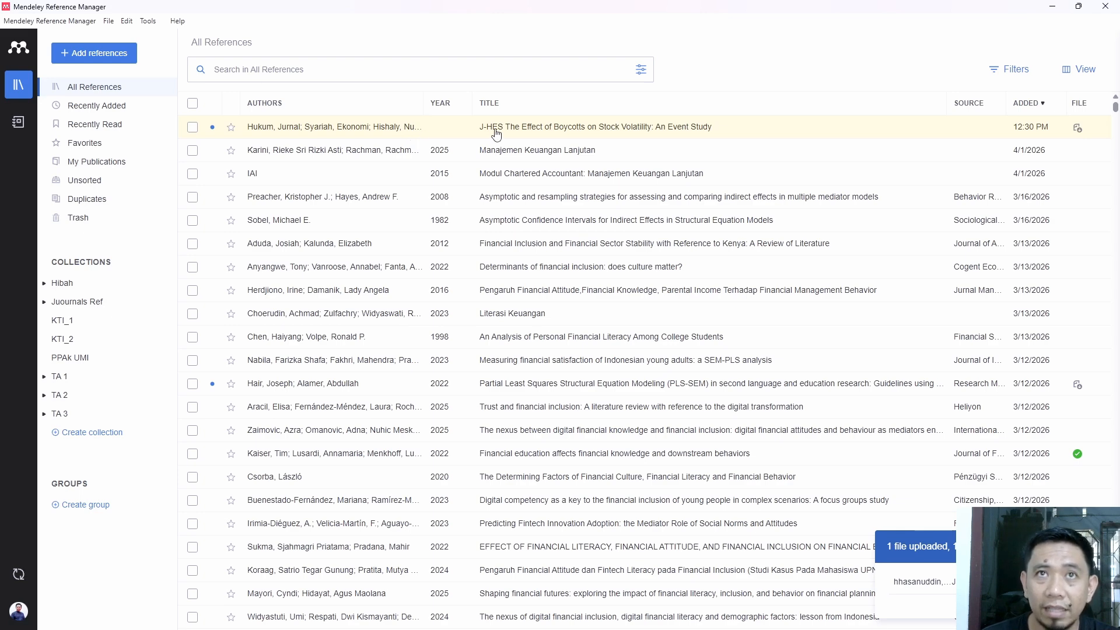
- Open the details of the newly imported boycott article and examine its title, author entries and remaining bibliographic fields
click(413, 135)
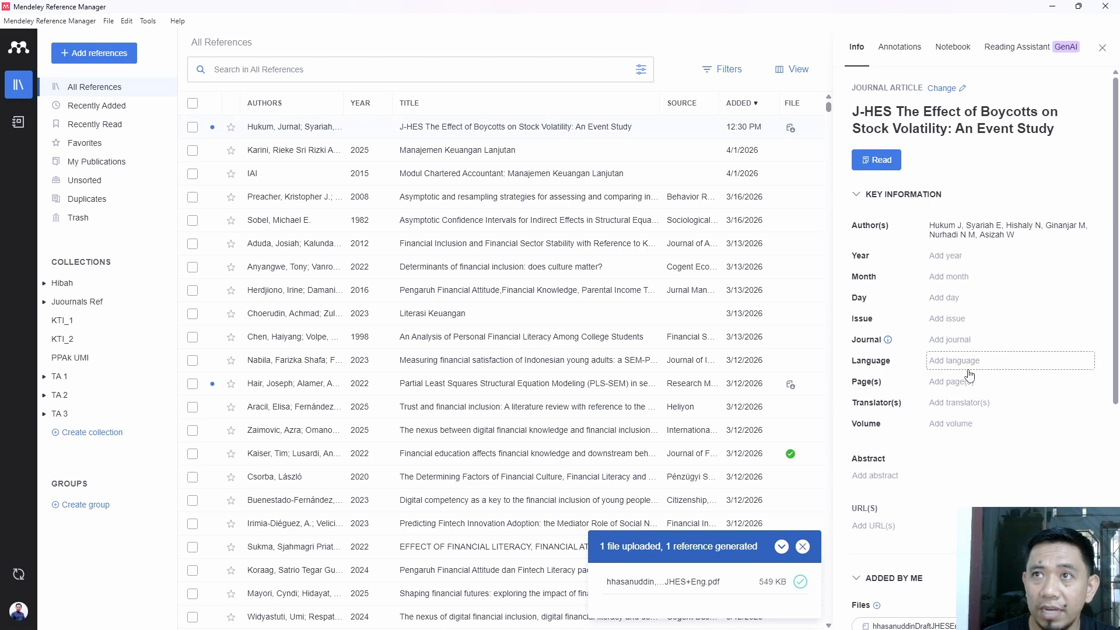
scroll(933, 326, down, 5)
scroll(992, 379, up, 5)
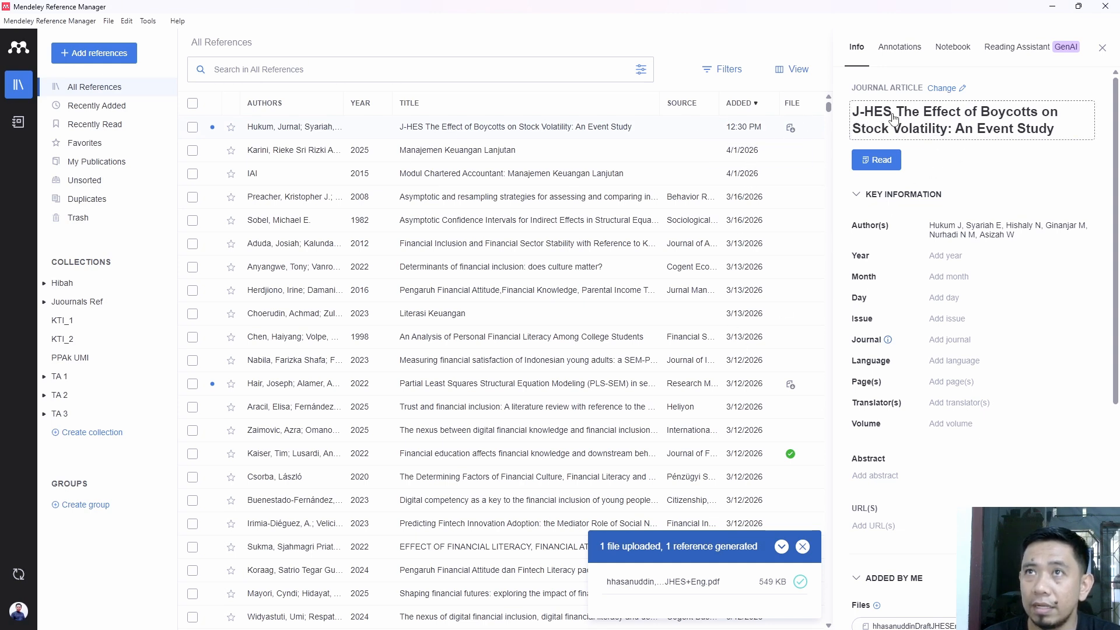
click(864, 113)
drag(857, 110, 1057, 130)
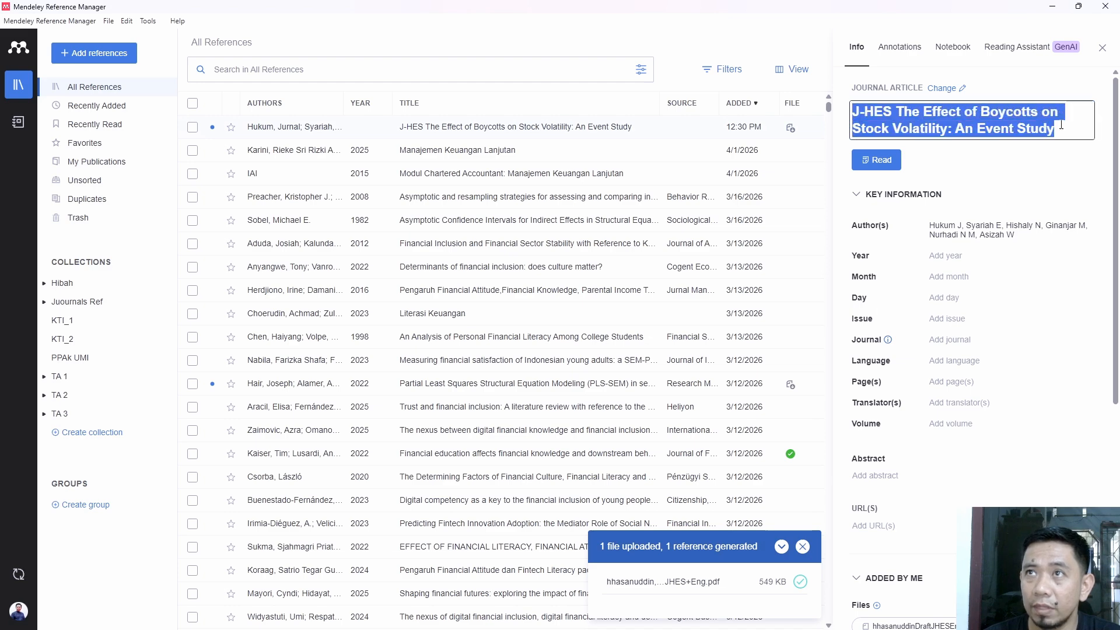
click(993, 234)
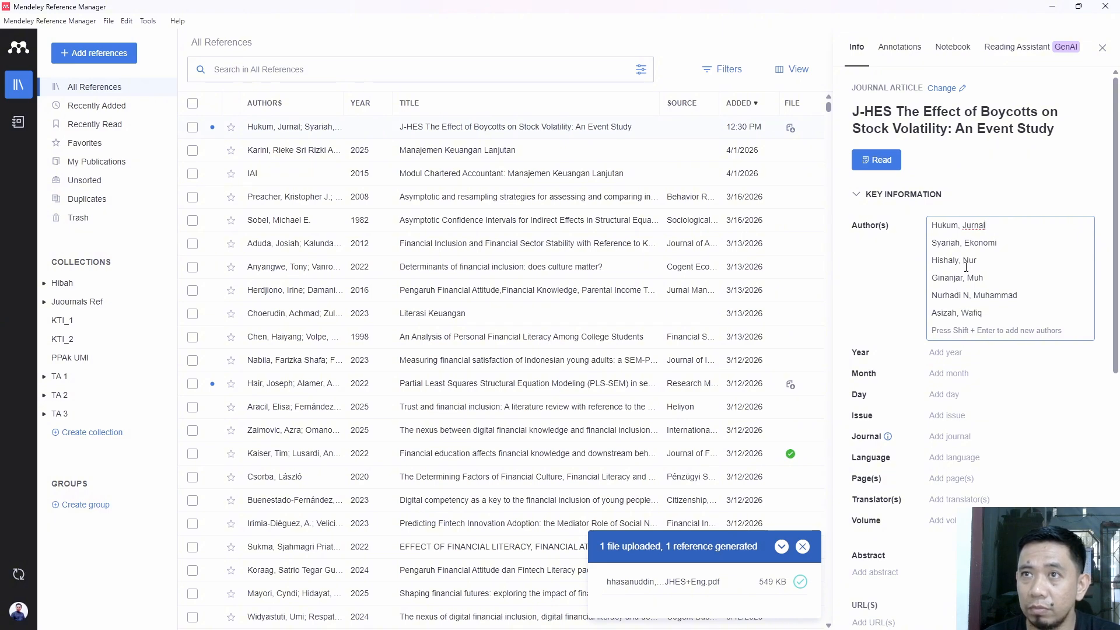
scroll(967, 267, down, 1)
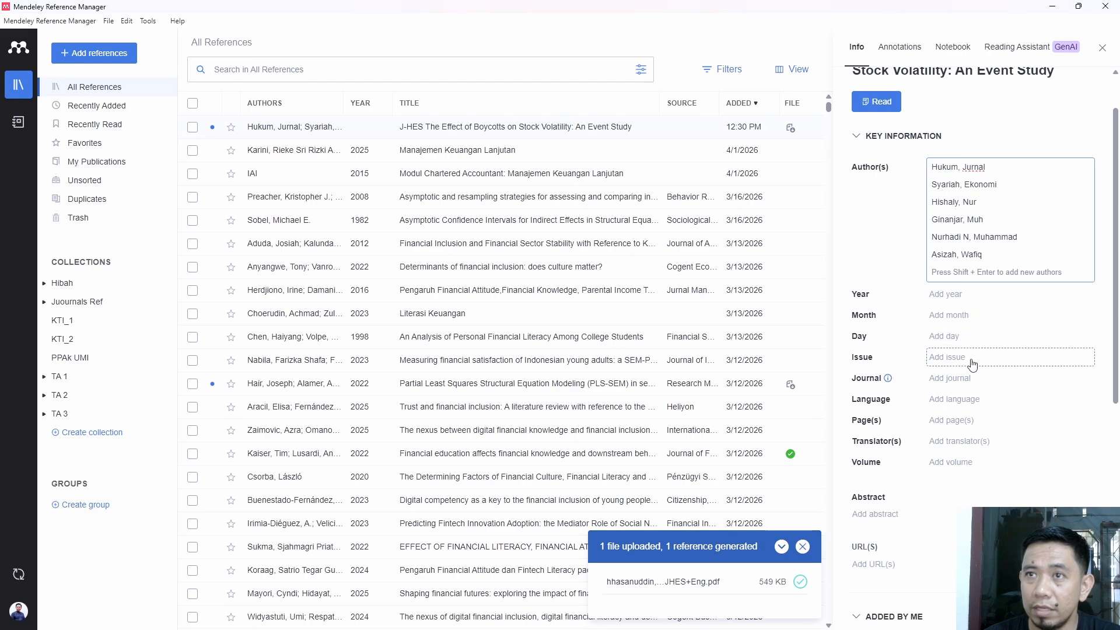
scroll(952, 511, down, 1)
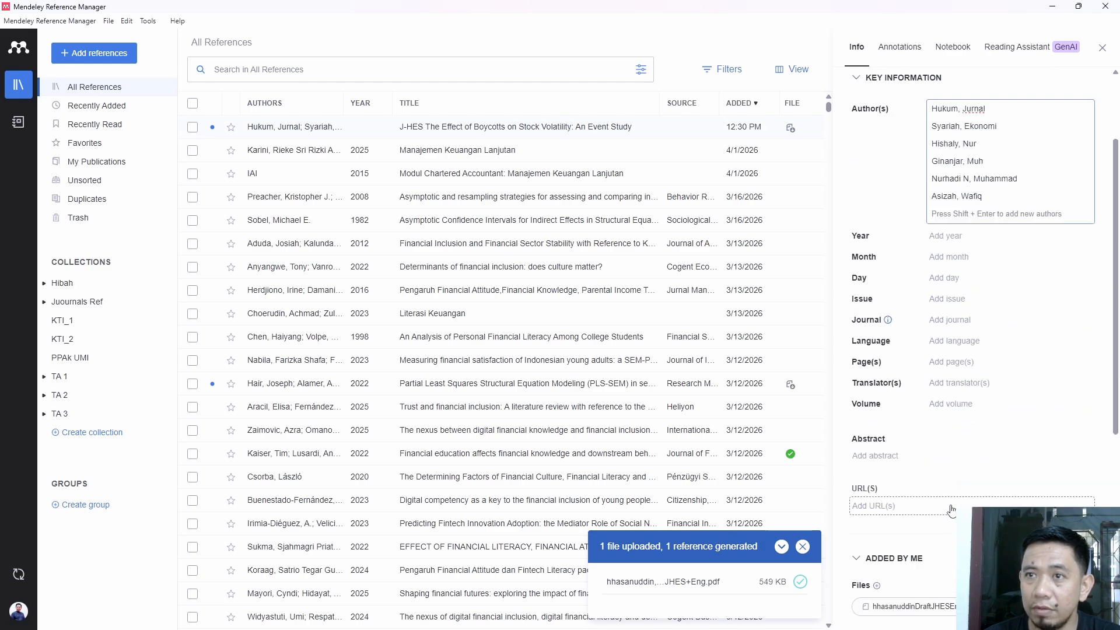
scroll(982, 473, up, 2)
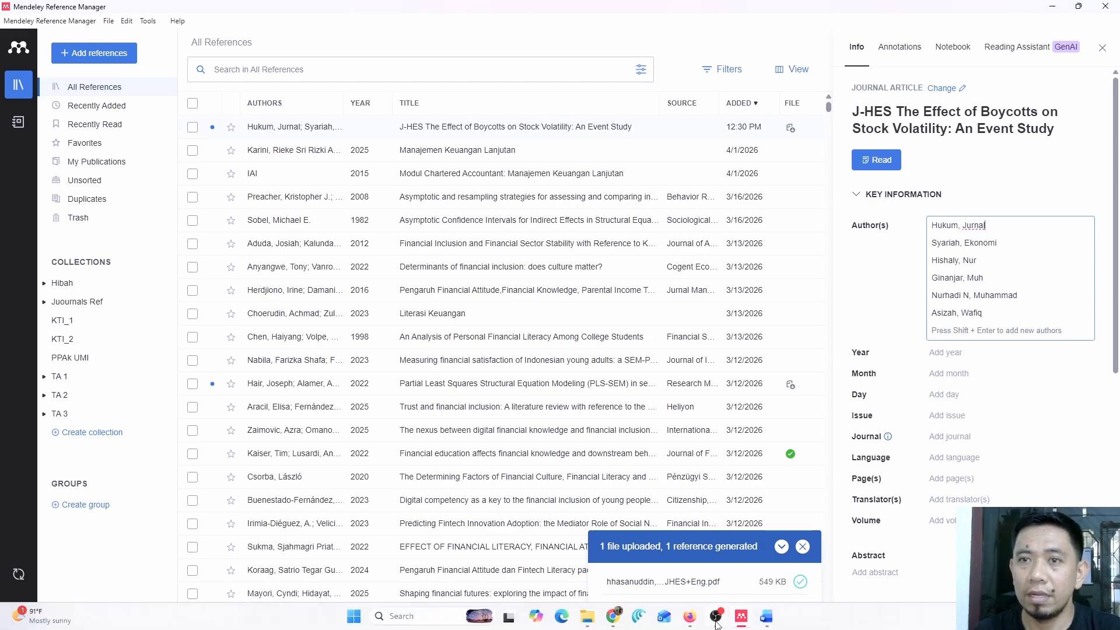
- Bring up the browser with the article PDF and arrange it side by side with the Mendeley window
click(717, 618)
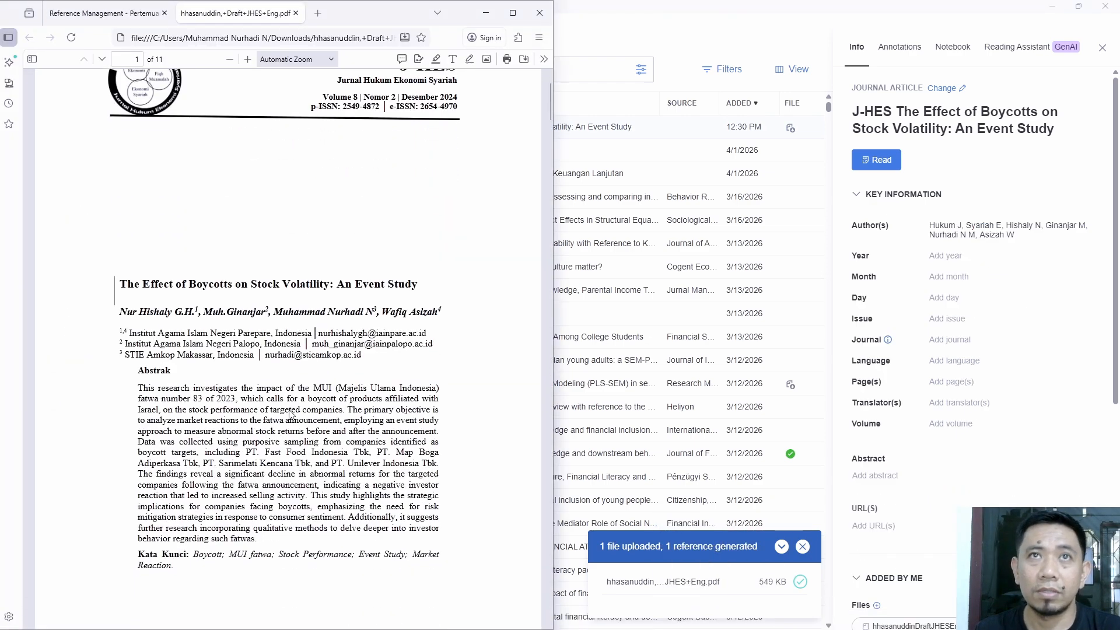
mouse_move(1081, 9)
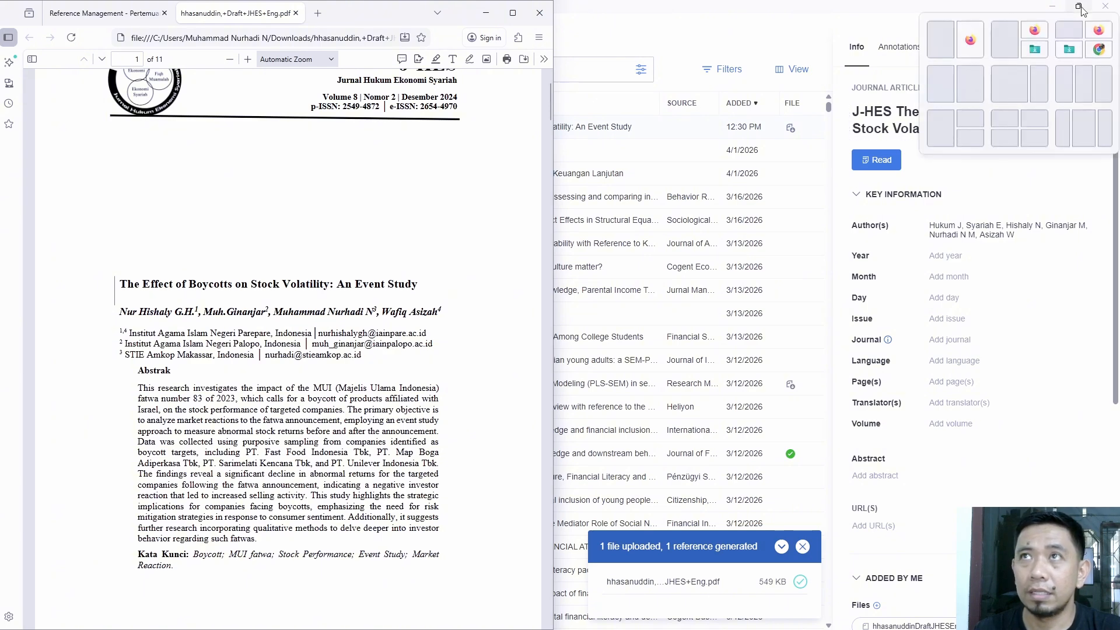
click(970, 53)
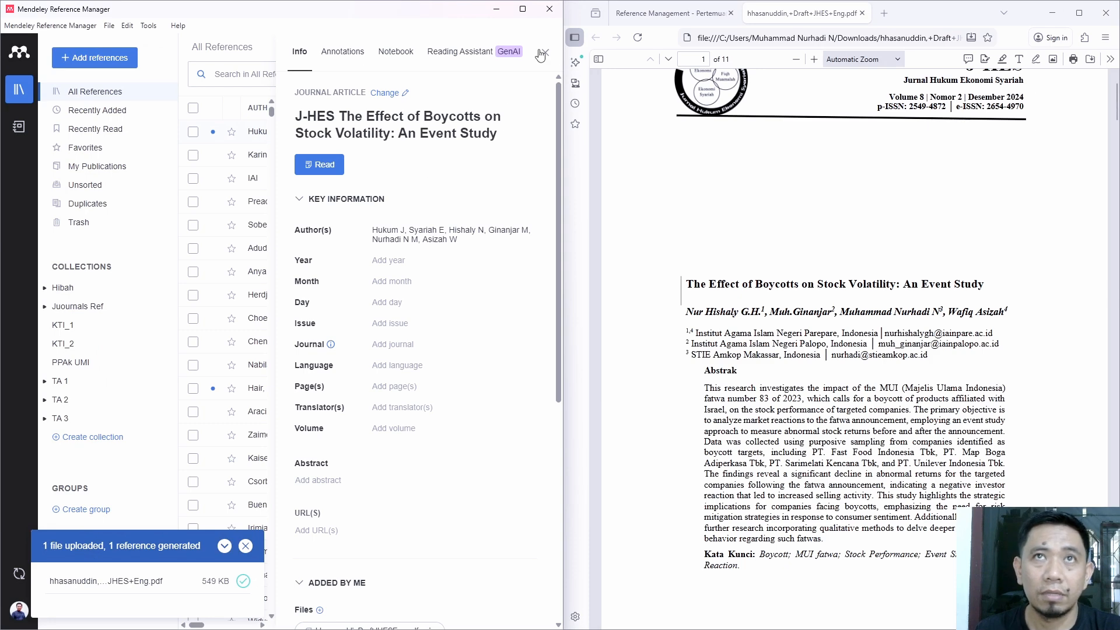
- Remove the "J-HES" prefix from the reference's title and compare the title with the one in the PDF
scroll(795, 348, up, 4)
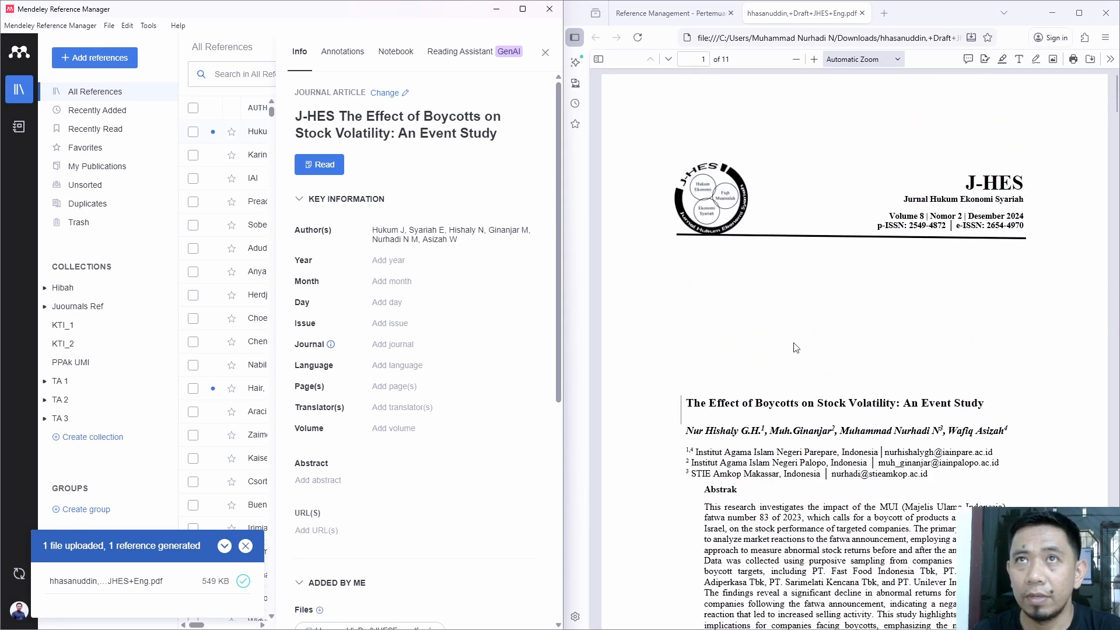
scroll(810, 379, down, 4)
click(342, 125)
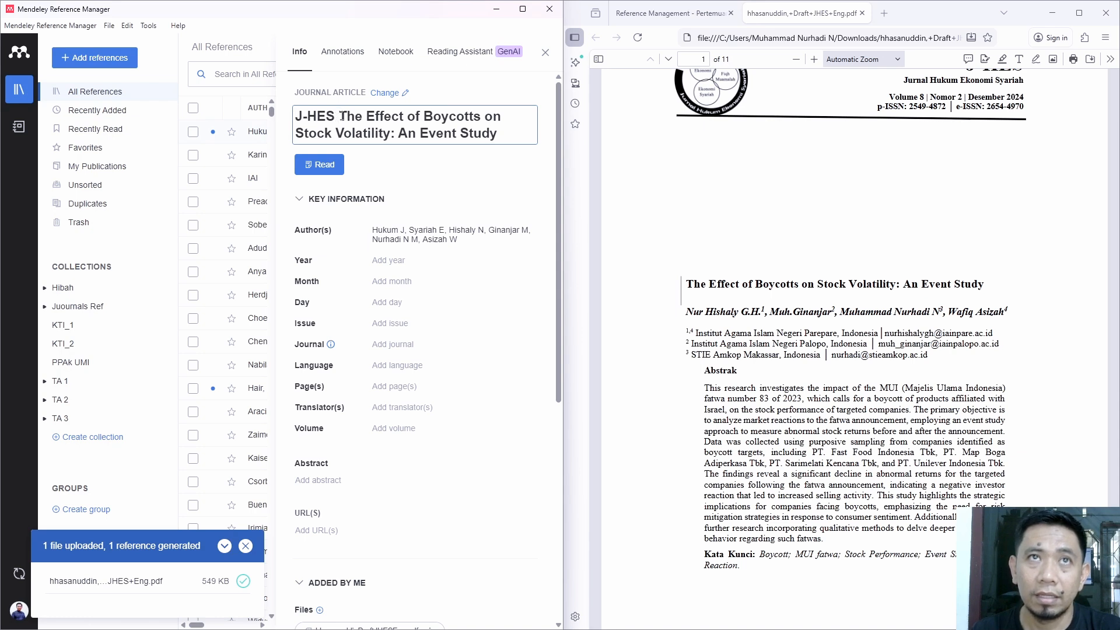
drag(341, 116, 292, 114)
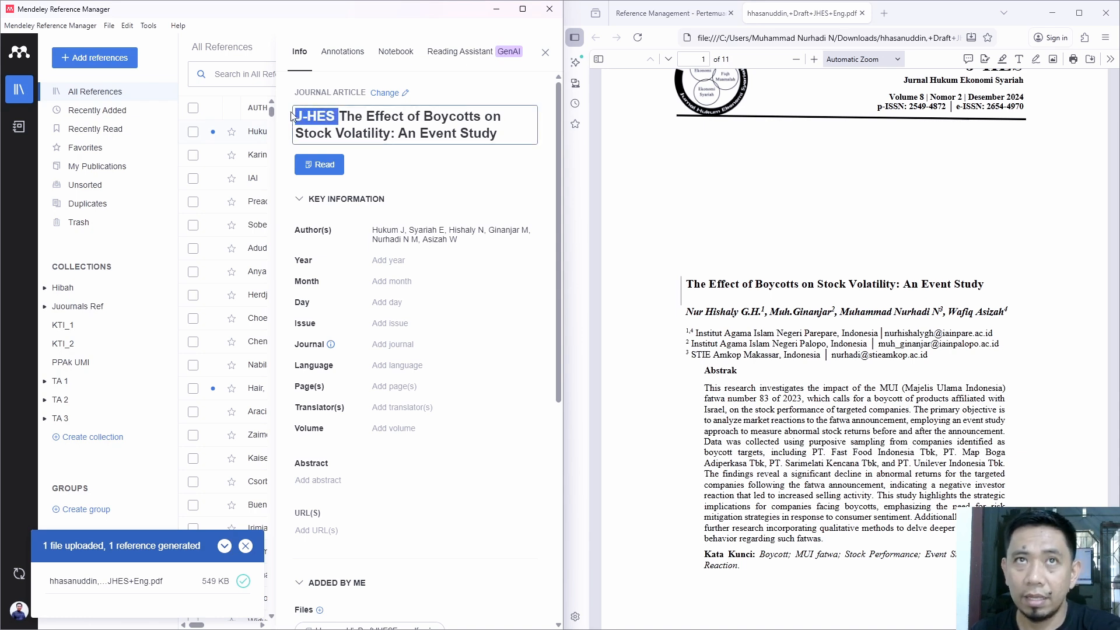
key(BackSpace)
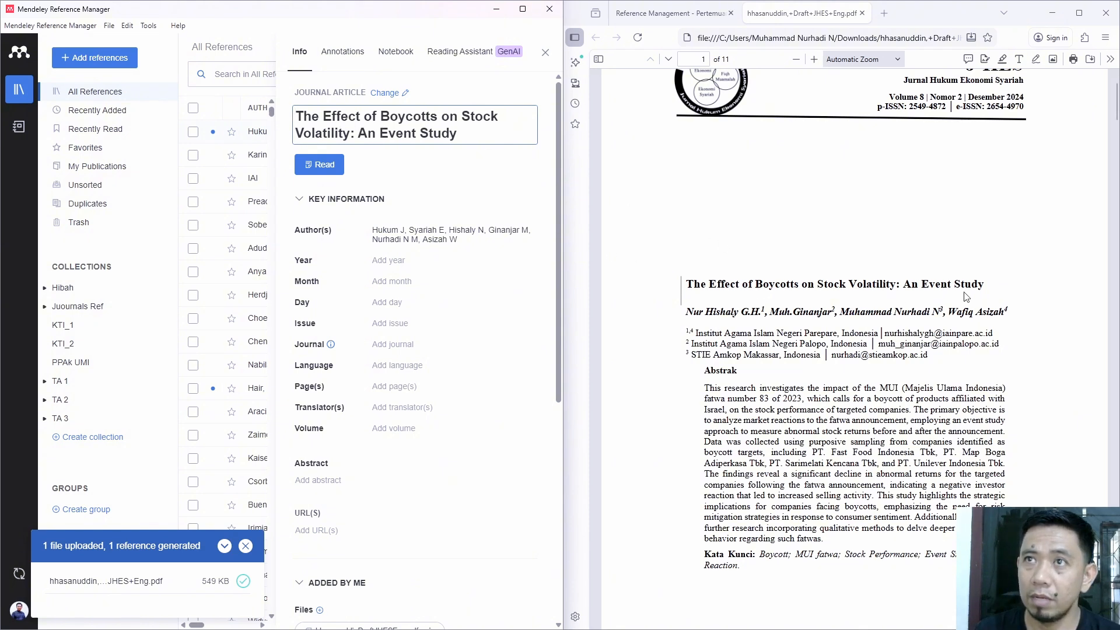
drag(686, 286, 985, 286)
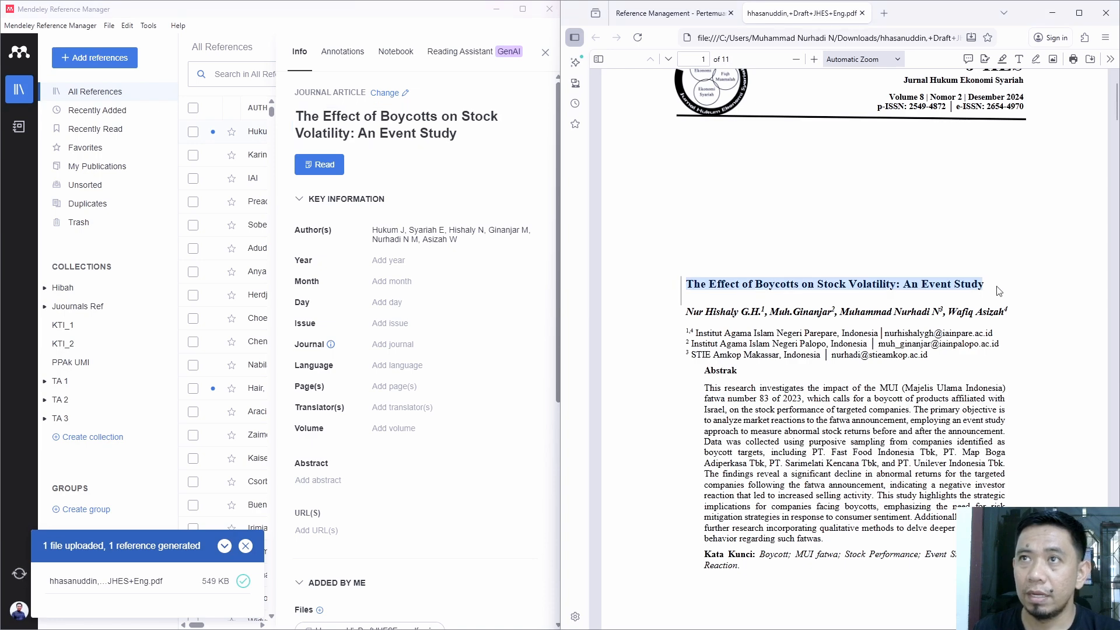
- Delete the two false author entries taken from the journal's name and add the missing initials to the first real author
click(393, 236)
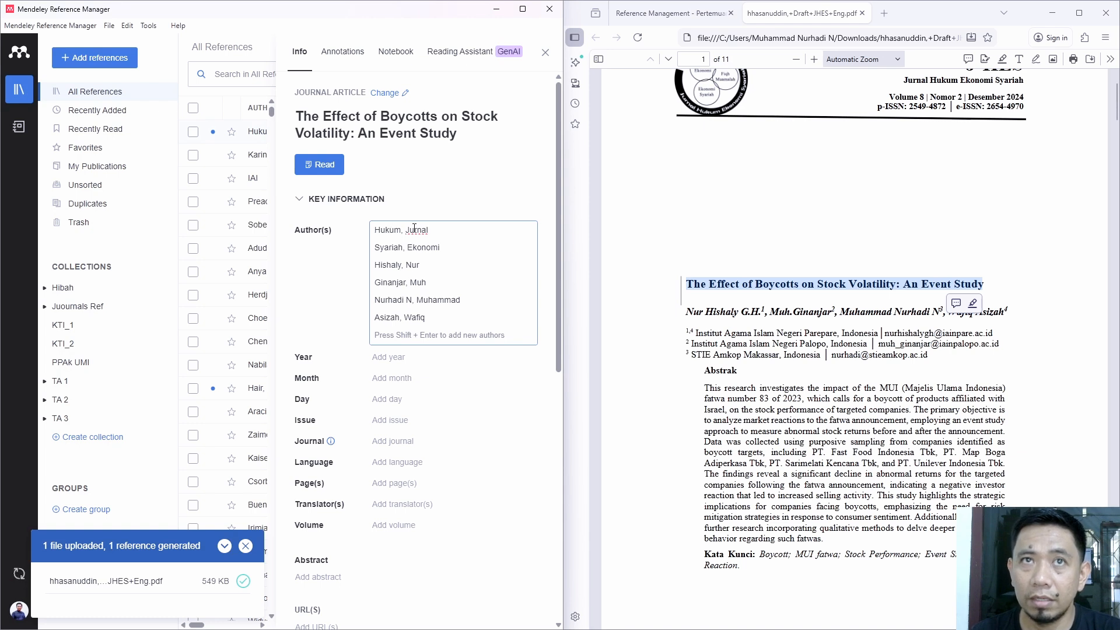
drag(435, 235, 369, 239)
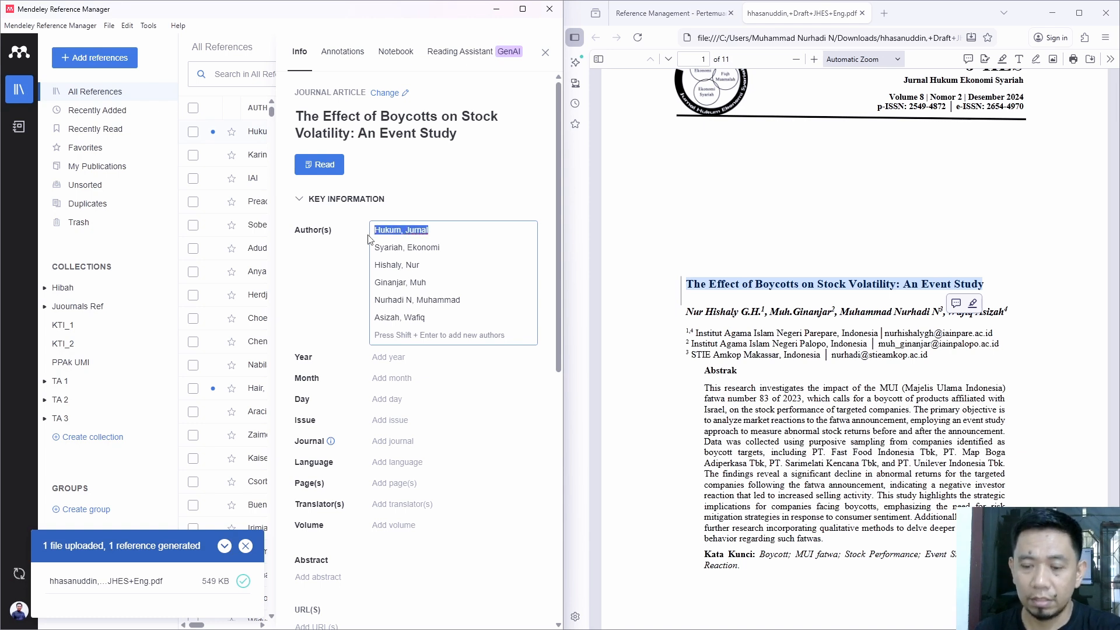
key(BackSpace)
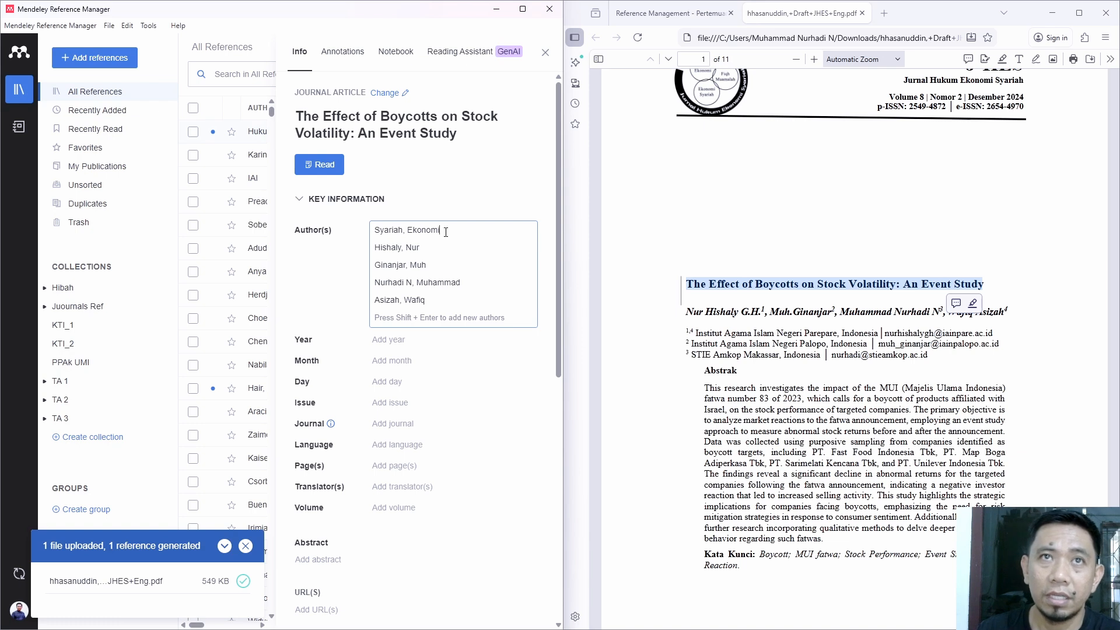
drag(447, 233, 369, 239)
key(BackSpace)
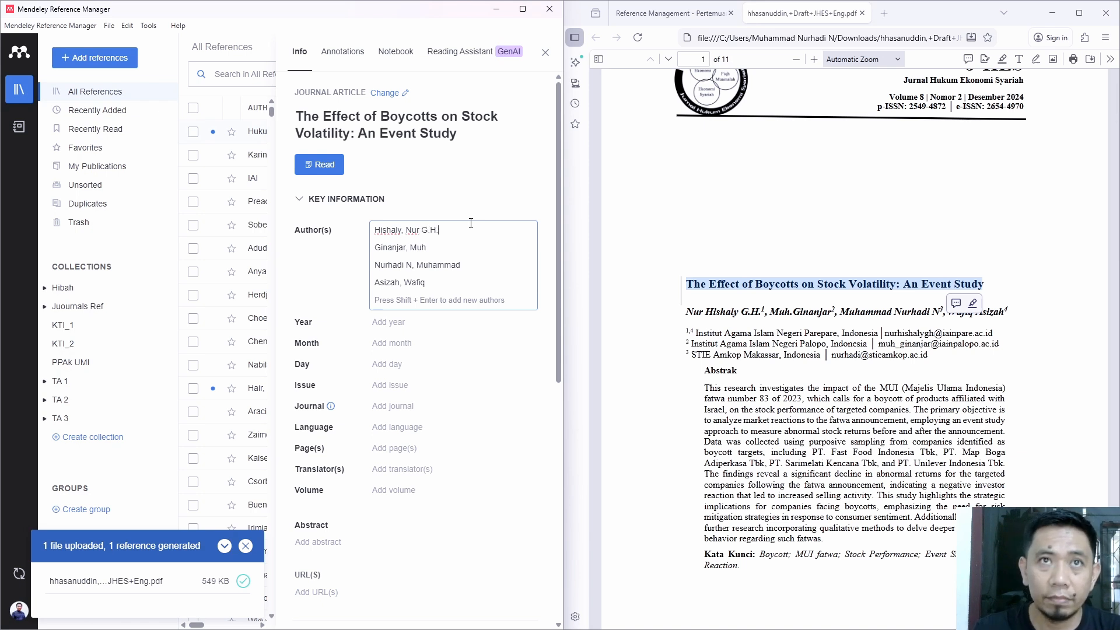
- Correct the third author's entry by moving the name before the surname initial to the end of the given names
click(444, 249)
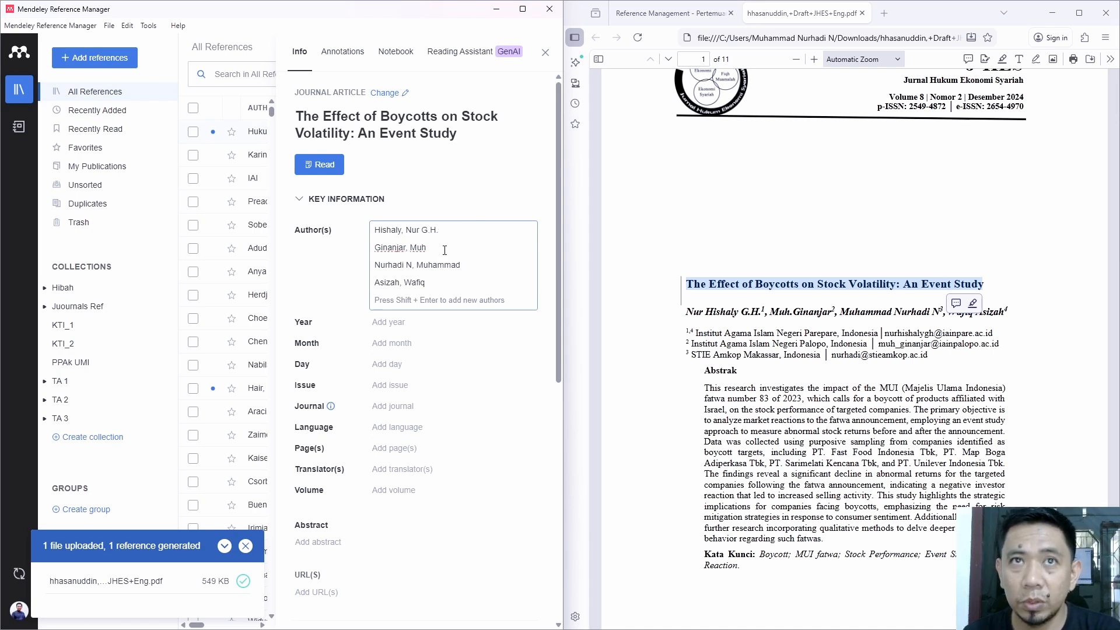
click(476, 267)
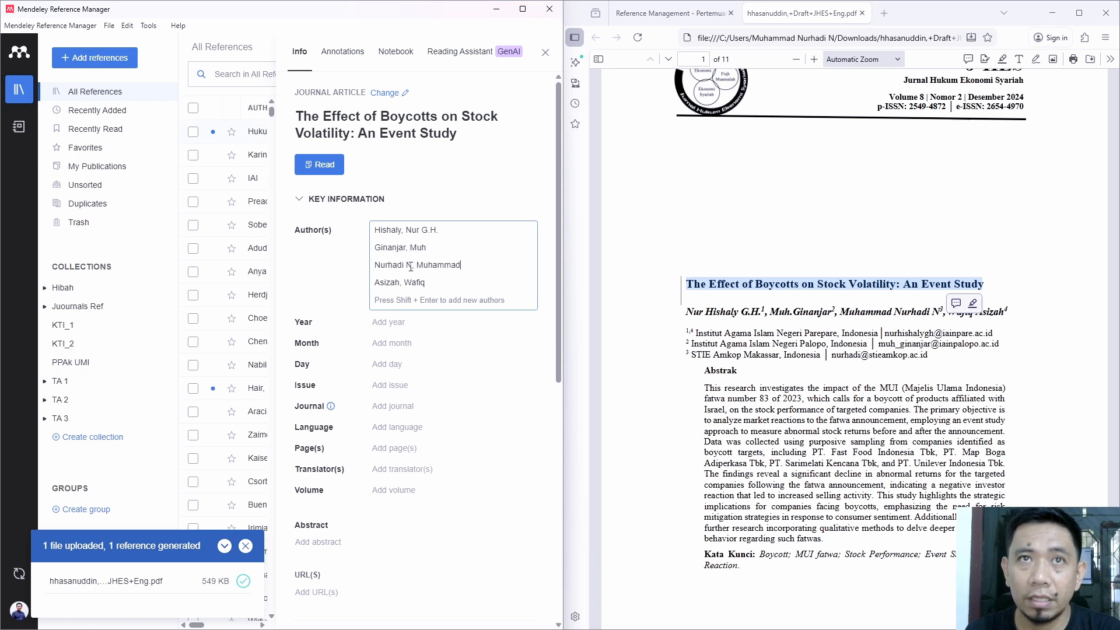
drag(406, 265, 362, 269)
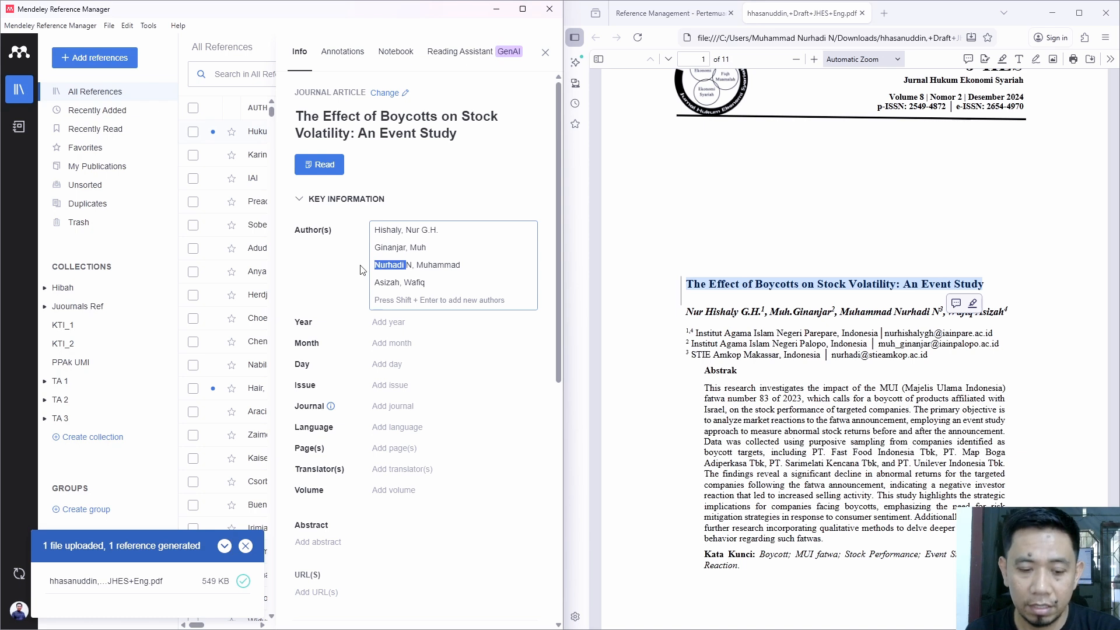
key(BackSpace)
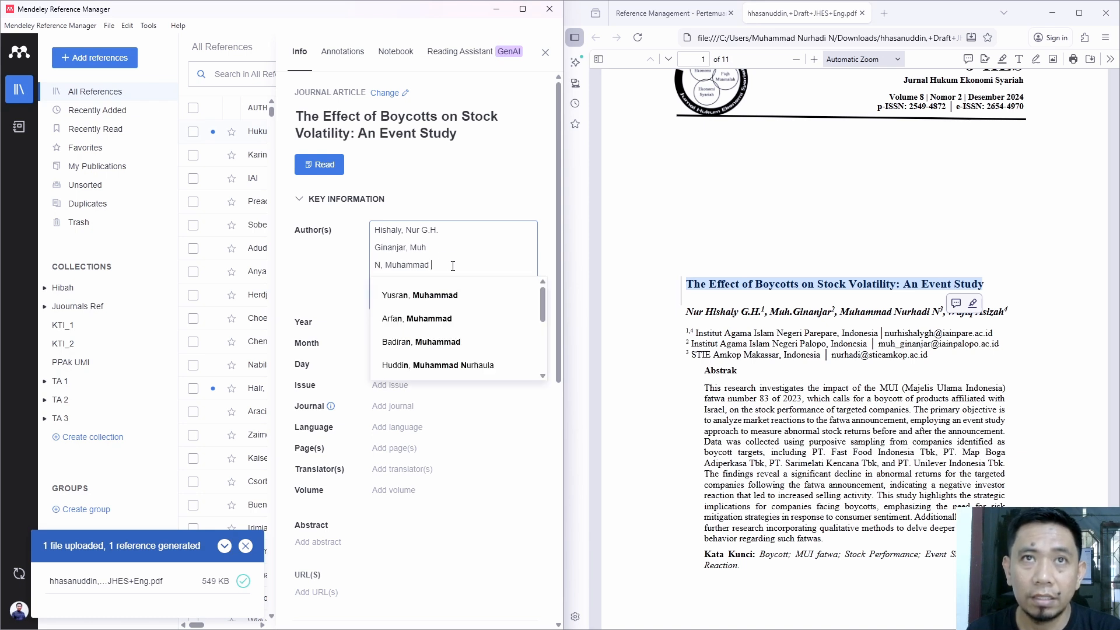
text(Nurhadi)
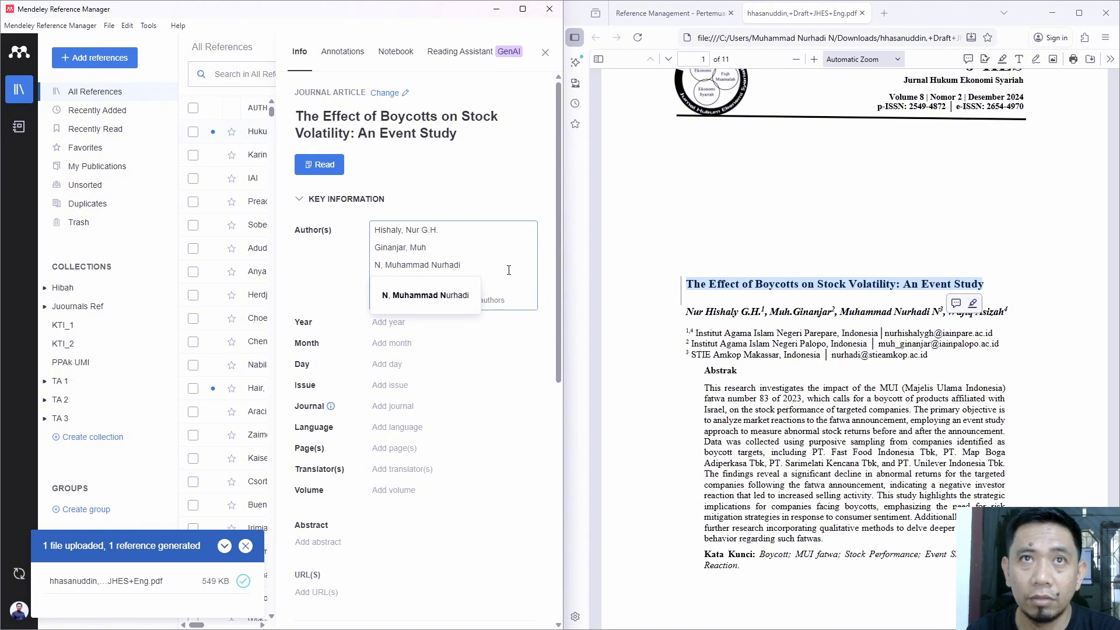
scroll(506, 266, down, 1)
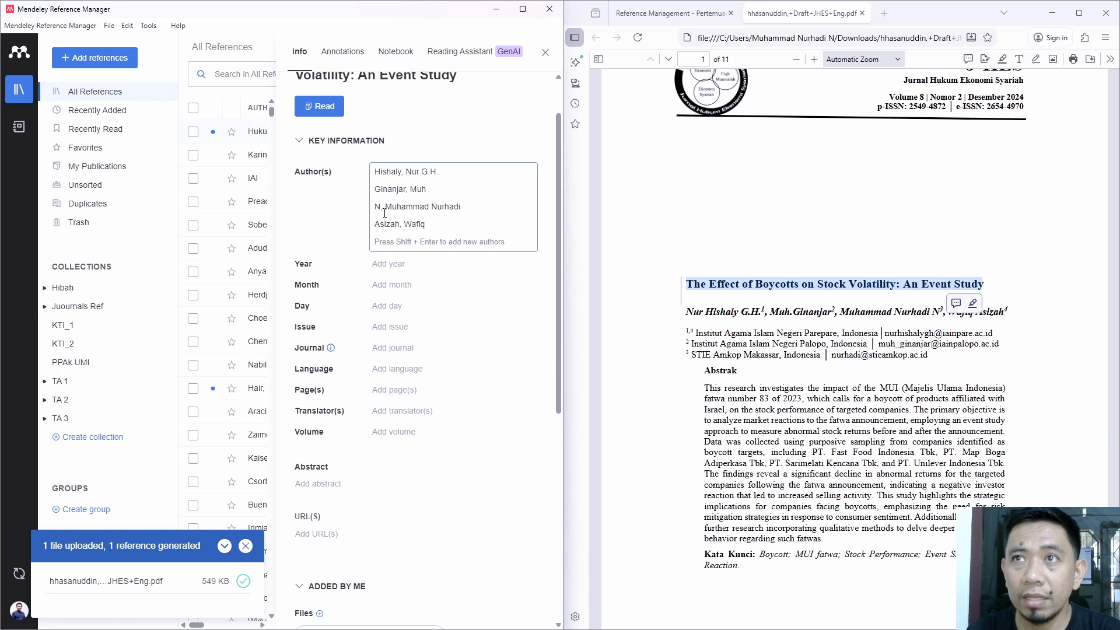
click(479, 225)
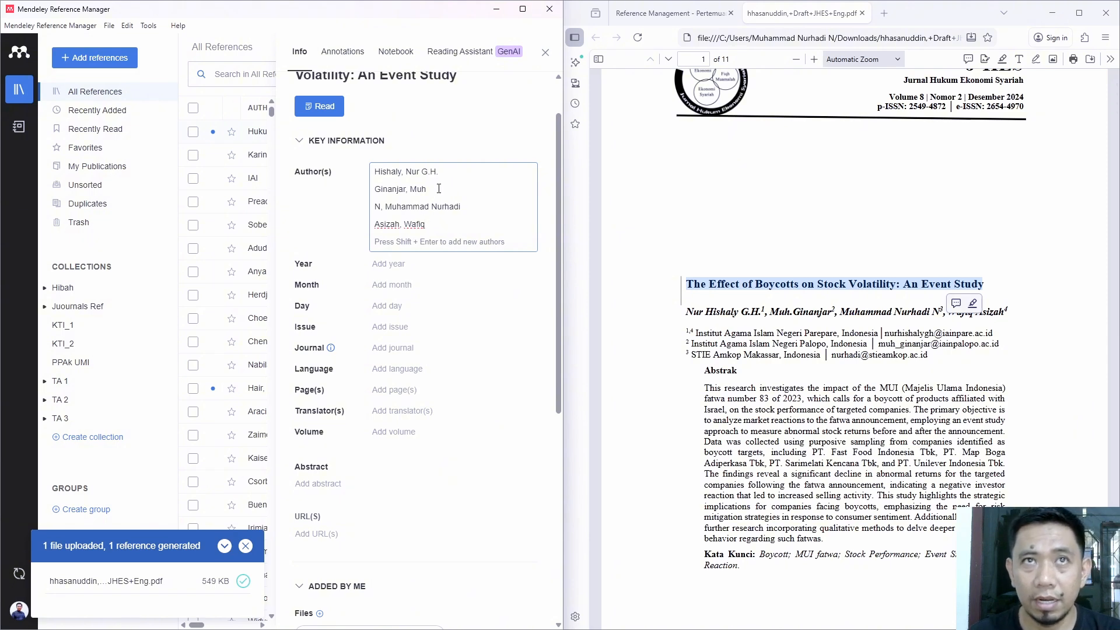
- Set the reference's publication year to 2024 and its month to 12, following the journal header in the PDF
click(438, 264)
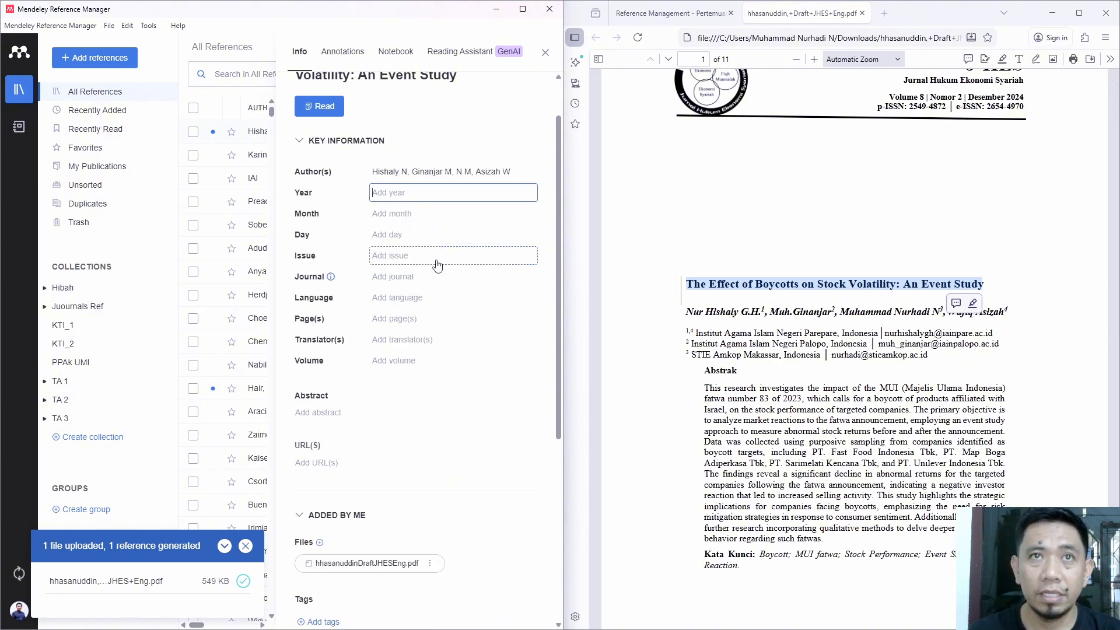
scroll(1039, 248, up, 2)
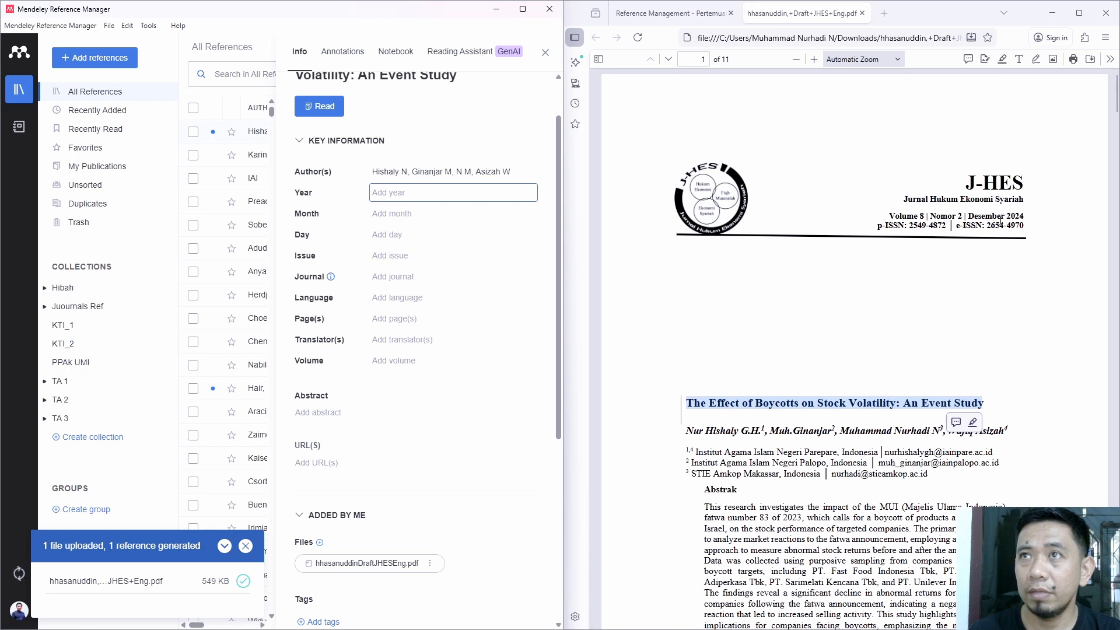
text(2)
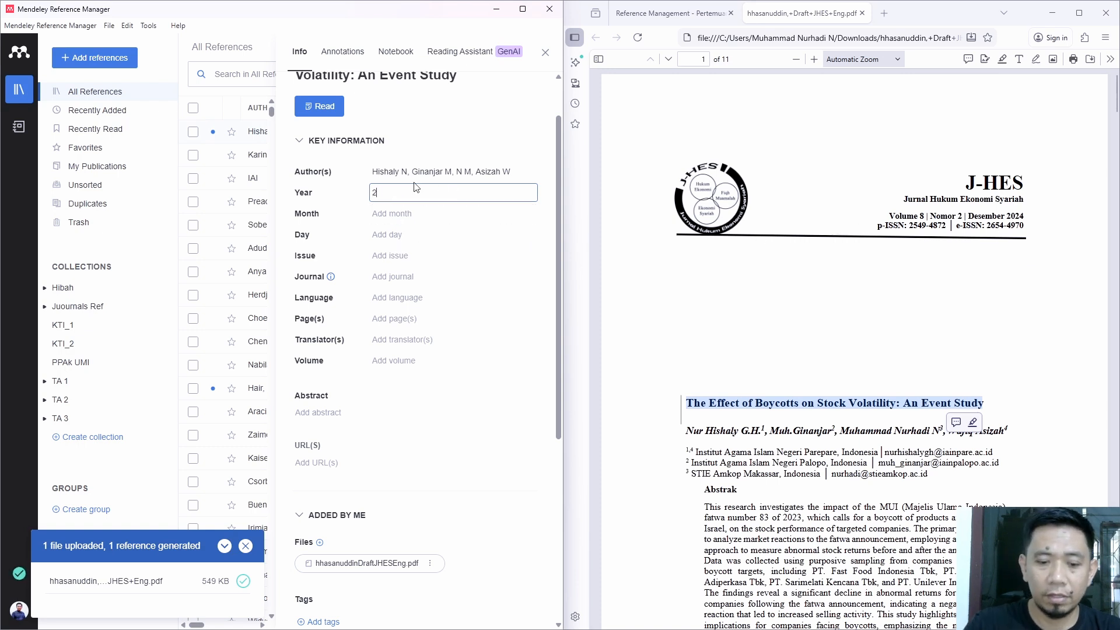
text(024)
click(418, 213)
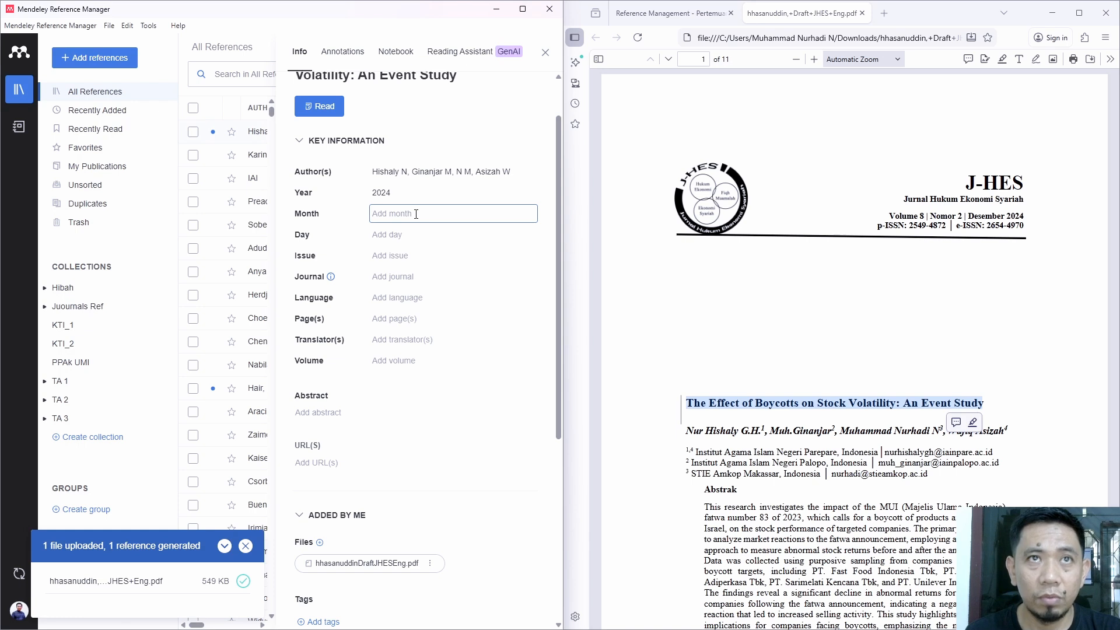
text(12)
- Set the issue to 2 and choose "Jurnal Hukum Ekonomi Syariah" as the journal, leaving the day empty
click(429, 236)
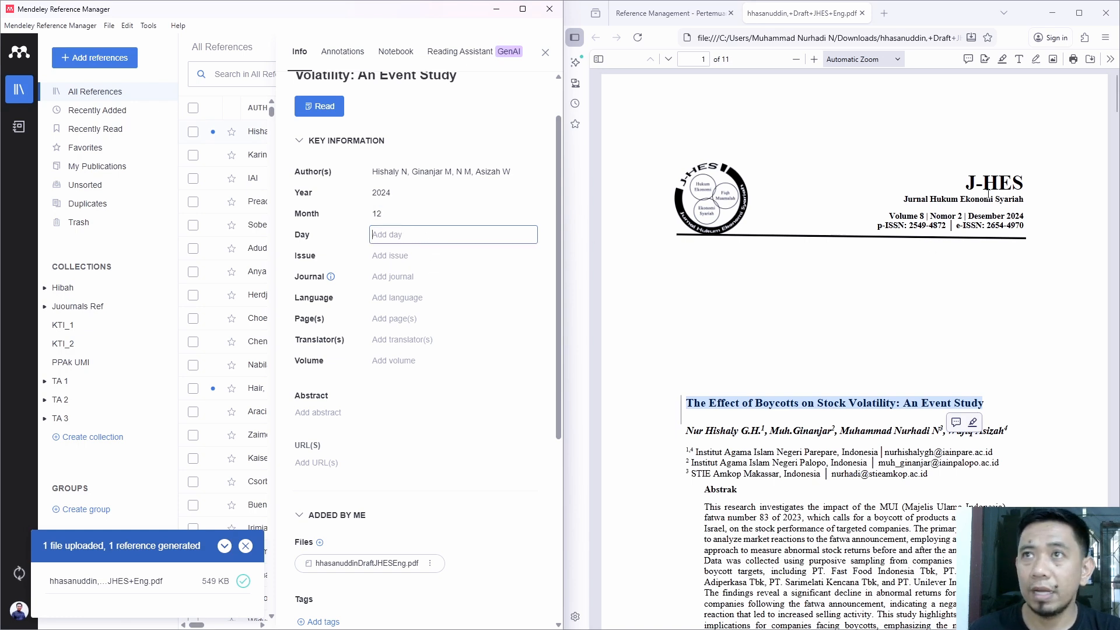
click(456, 255)
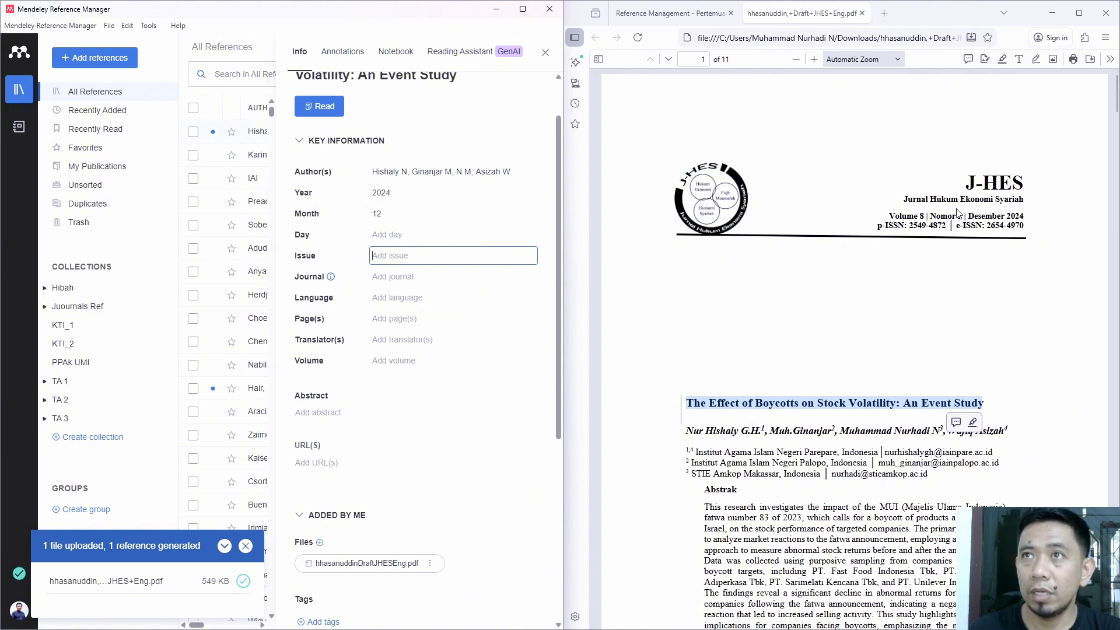
text(2)
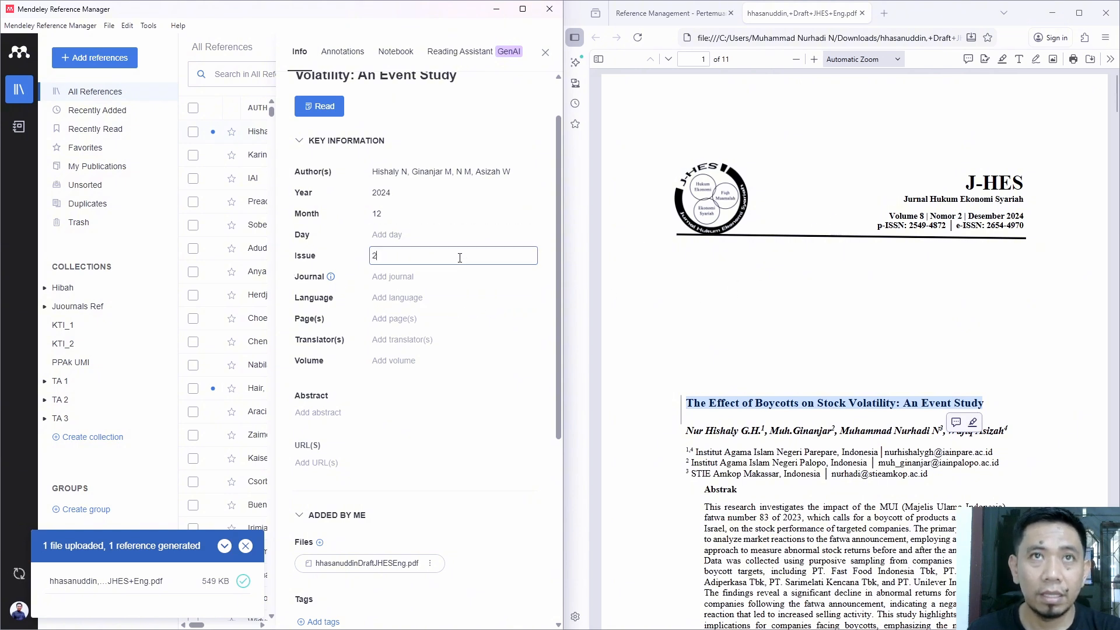
click(436, 280)
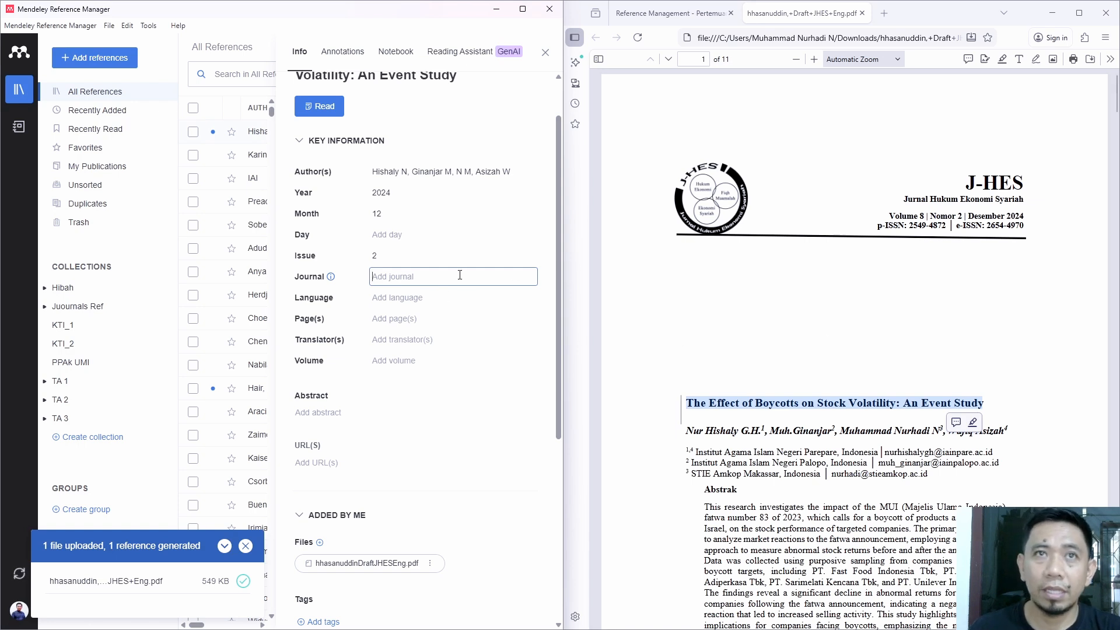
text(Jurnal )
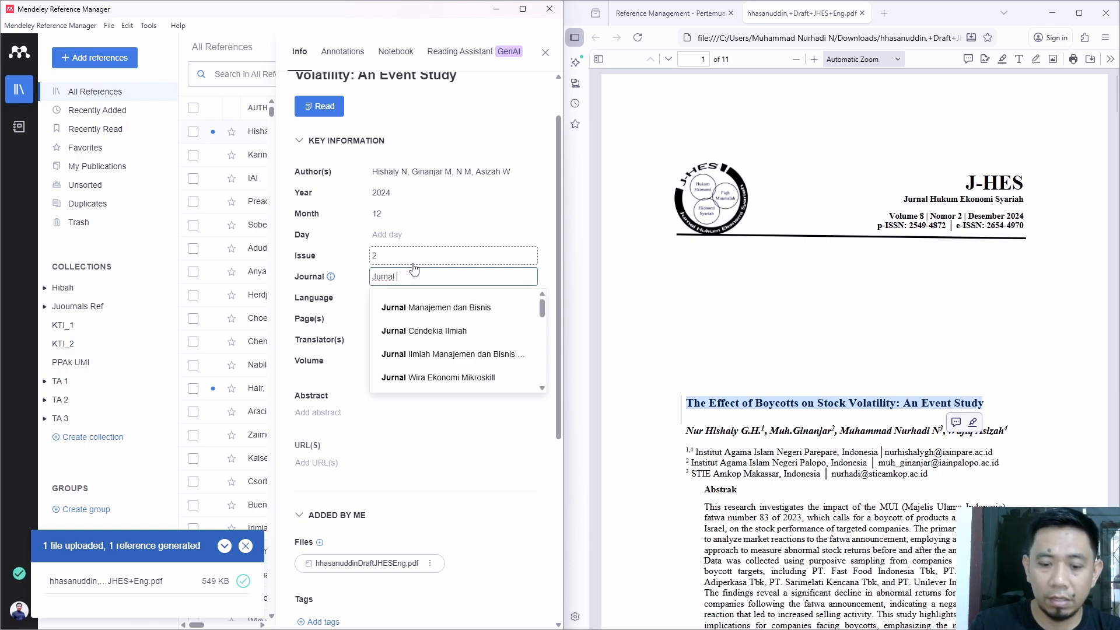
text(Hukum EKonomi)
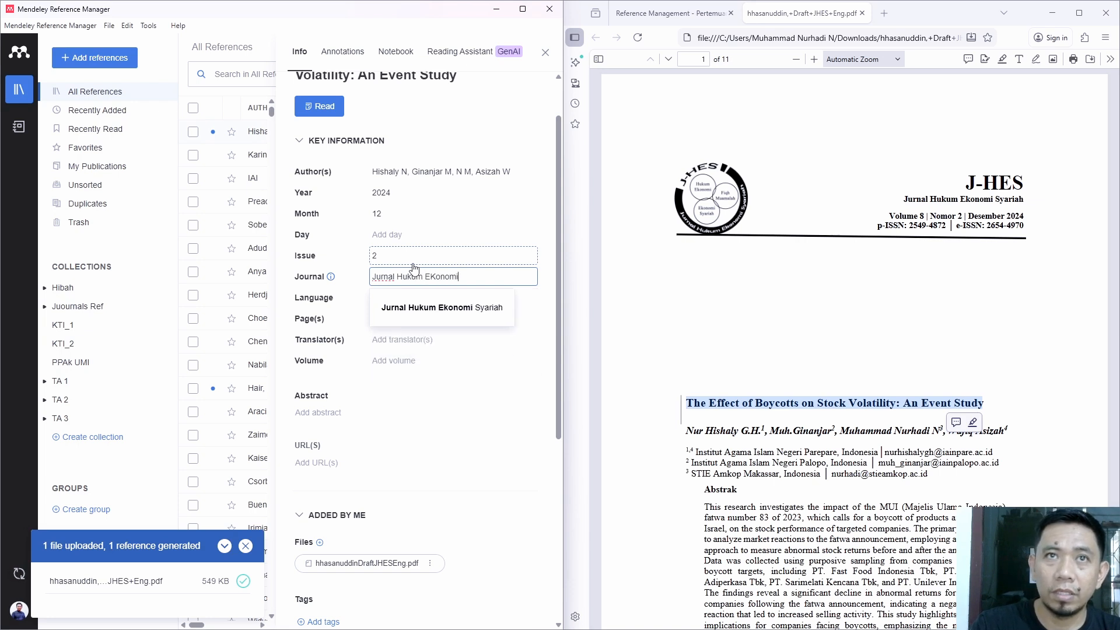
click(446, 313)
- Set the reference's language to English
scroll(453, 350, down, 1)
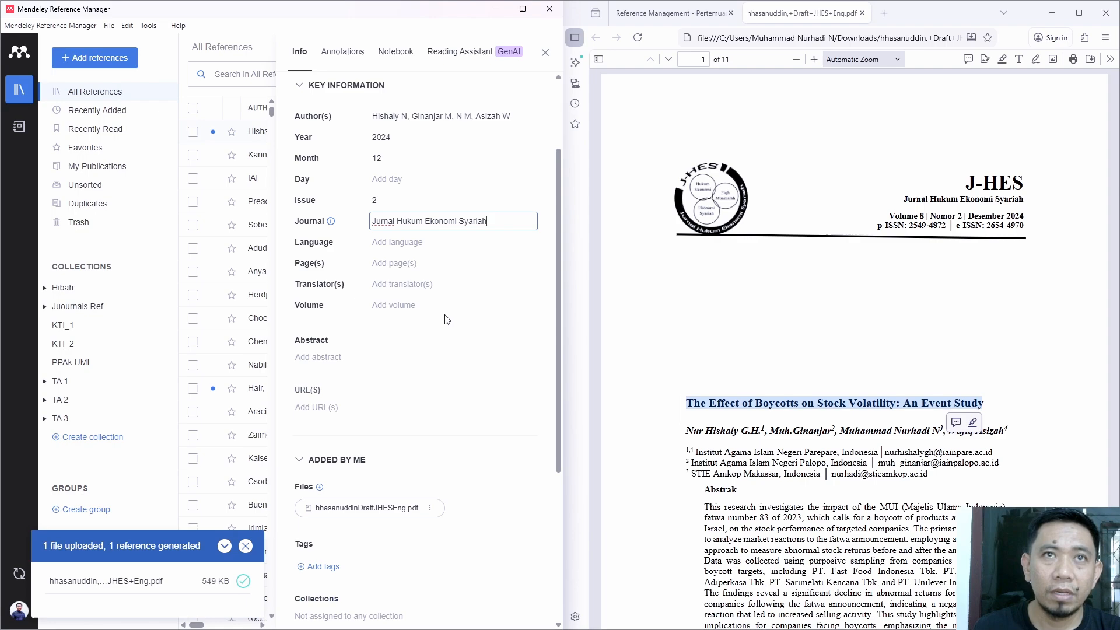
click(449, 241)
scroll(843, 461, down, 10)
scroll(847, 478, up, 10)
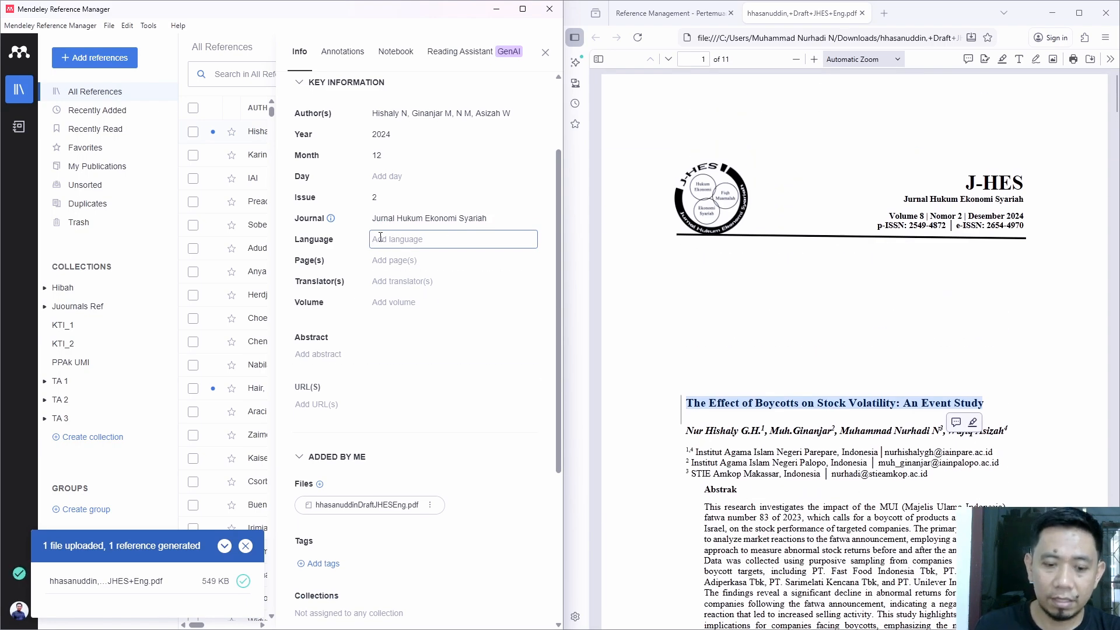
text(English)
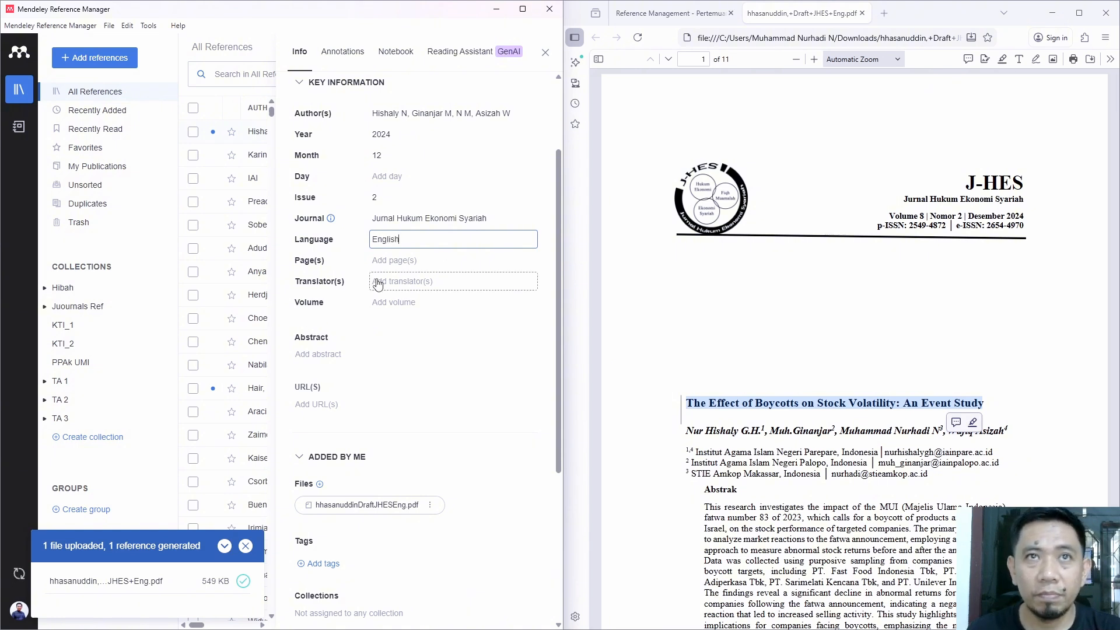
- Check the page numbering at the beginning of the PDF and set the reference's starting page to 177
click(394, 260)
scroll(893, 388, down, 1)
scroll(893, 388, down, 15)
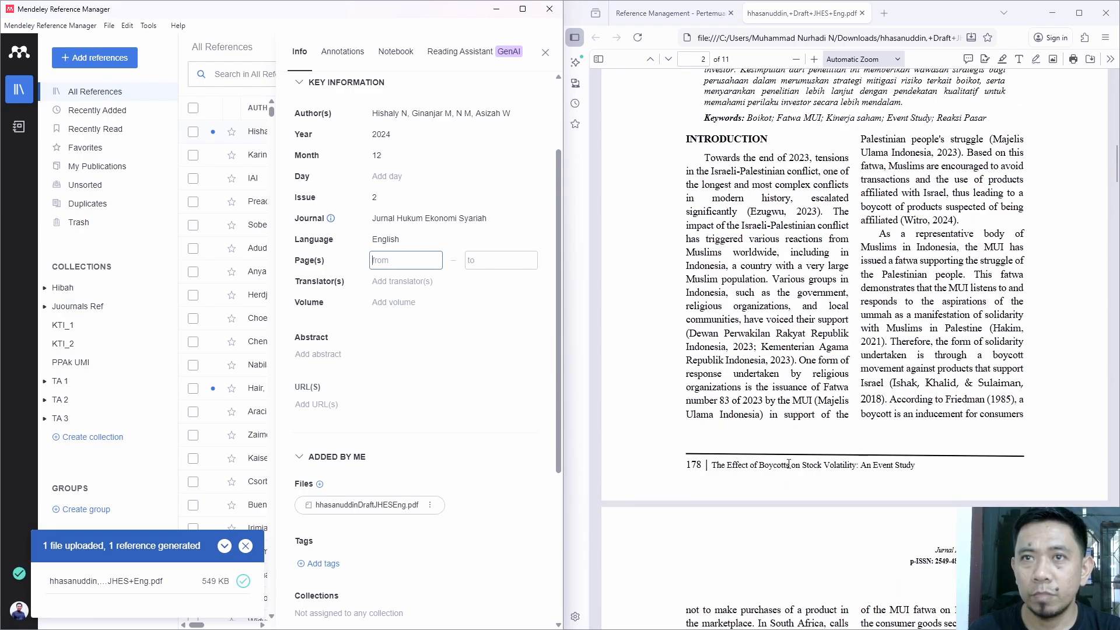
scroll(688, 469, up, 15)
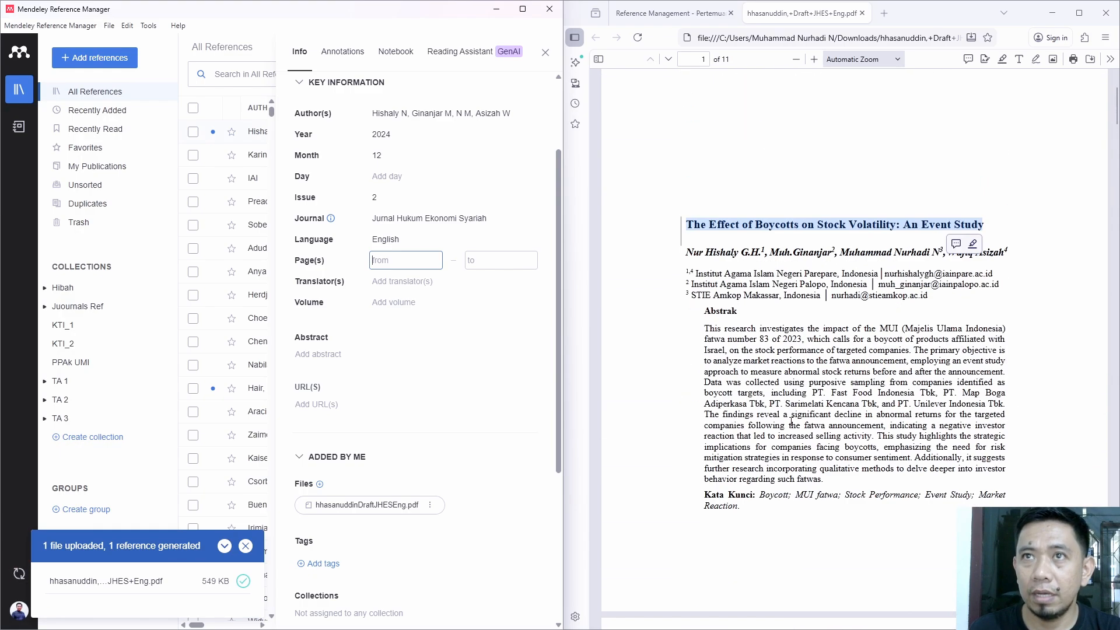
scroll(751, 394, down, 2)
scroll(805, 422, up, 5)
scroll(761, 435, down, 5)
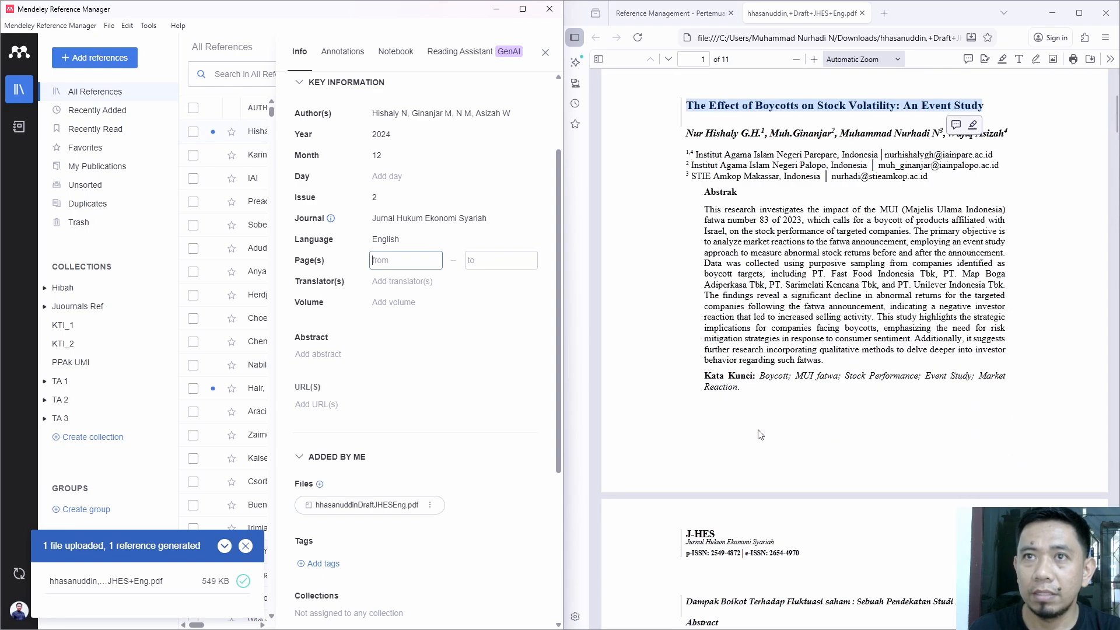
scroll(783, 441, down, 10)
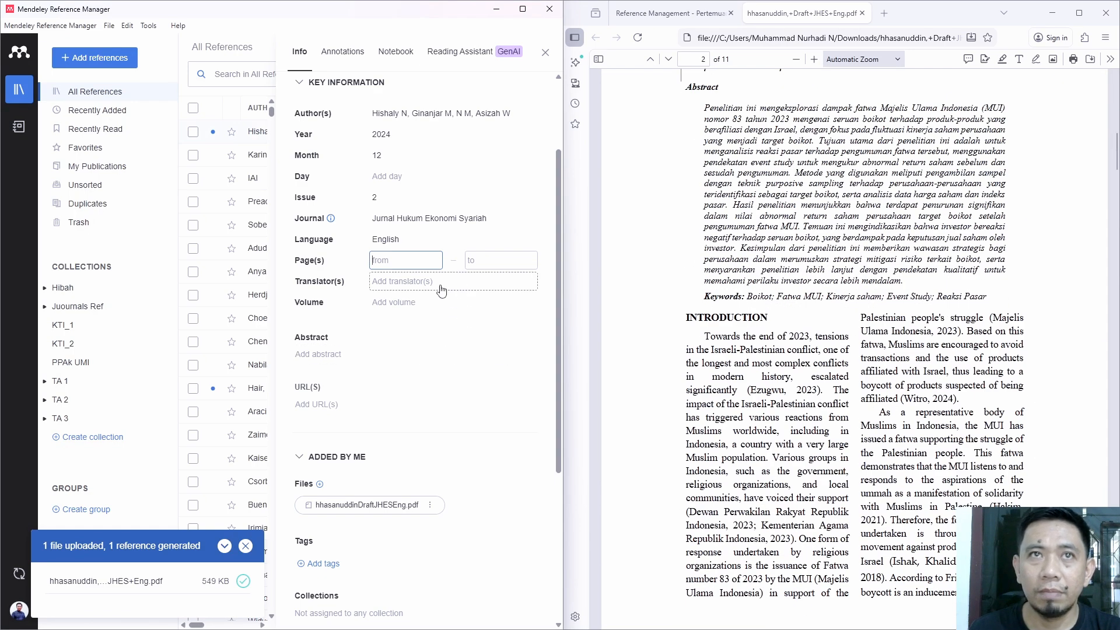
text(177)
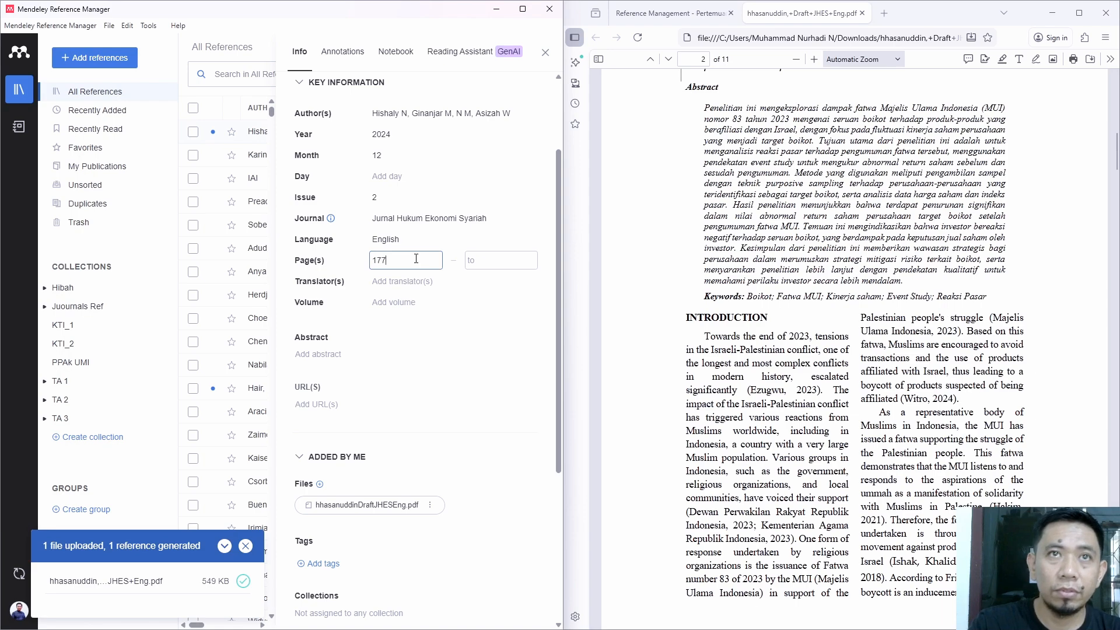
- Go to the last page of the PDF and set the reference's ending page to 187
click(498, 262)
scroll(1081, 193, down, 8)
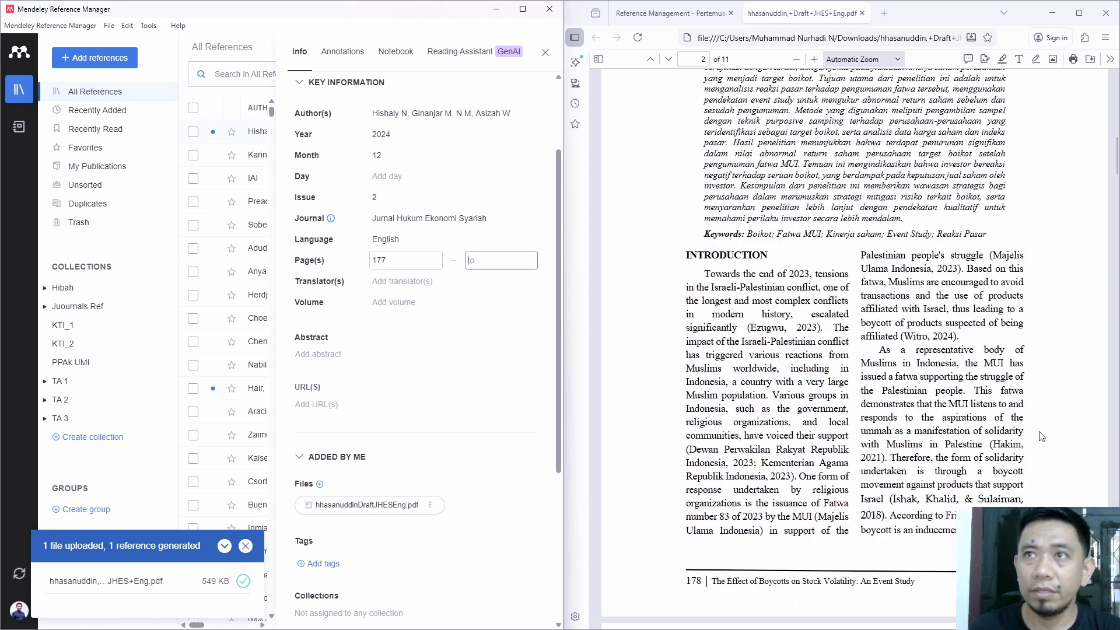
drag(1117, 182, 1117, 610)
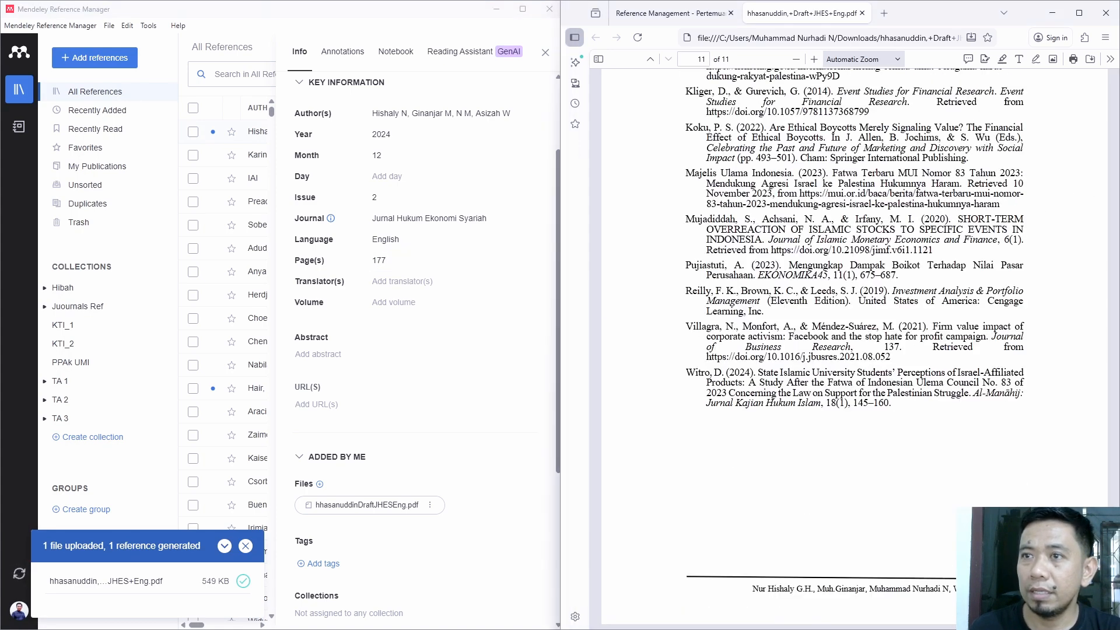
click(502, 260)
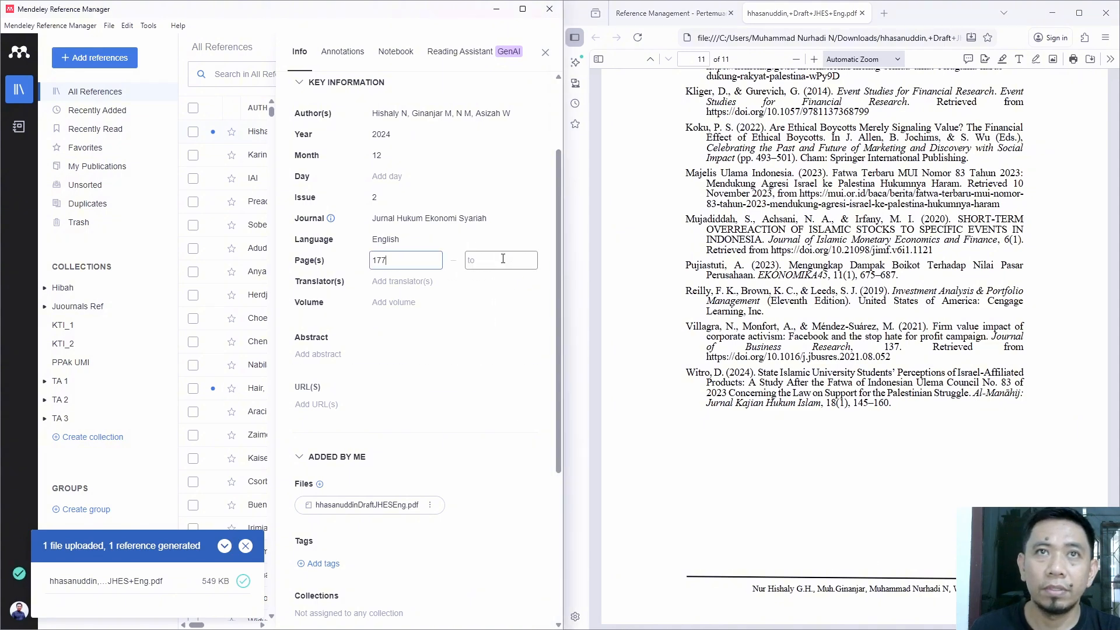
click(502, 259)
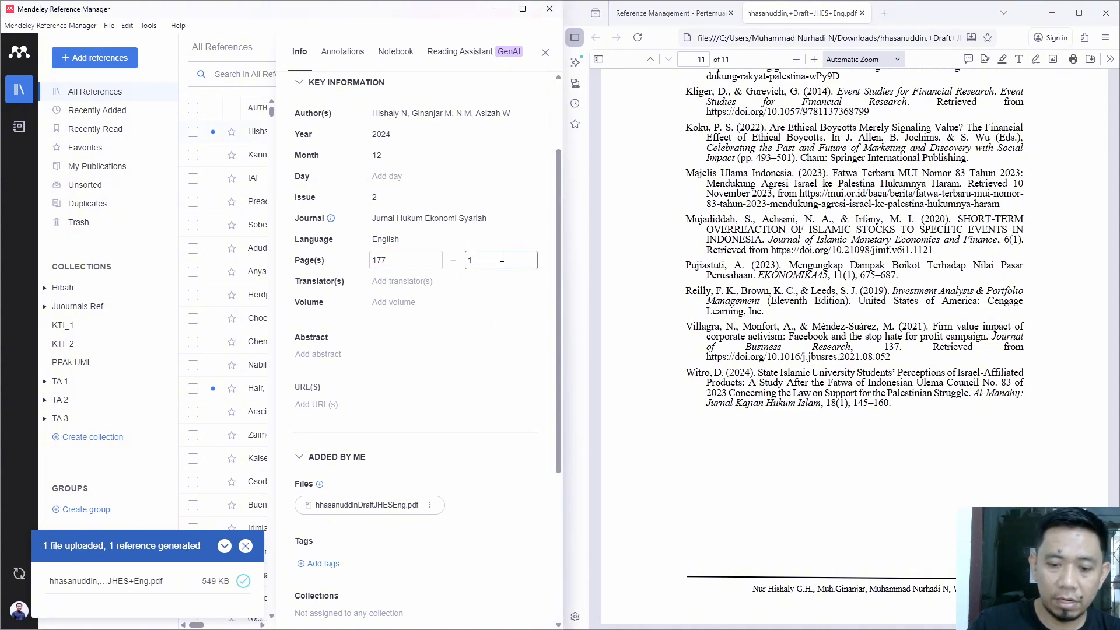
text(187)
- Return to the journal header on the PDF's first page and set the reference's volume to 8
click(458, 303)
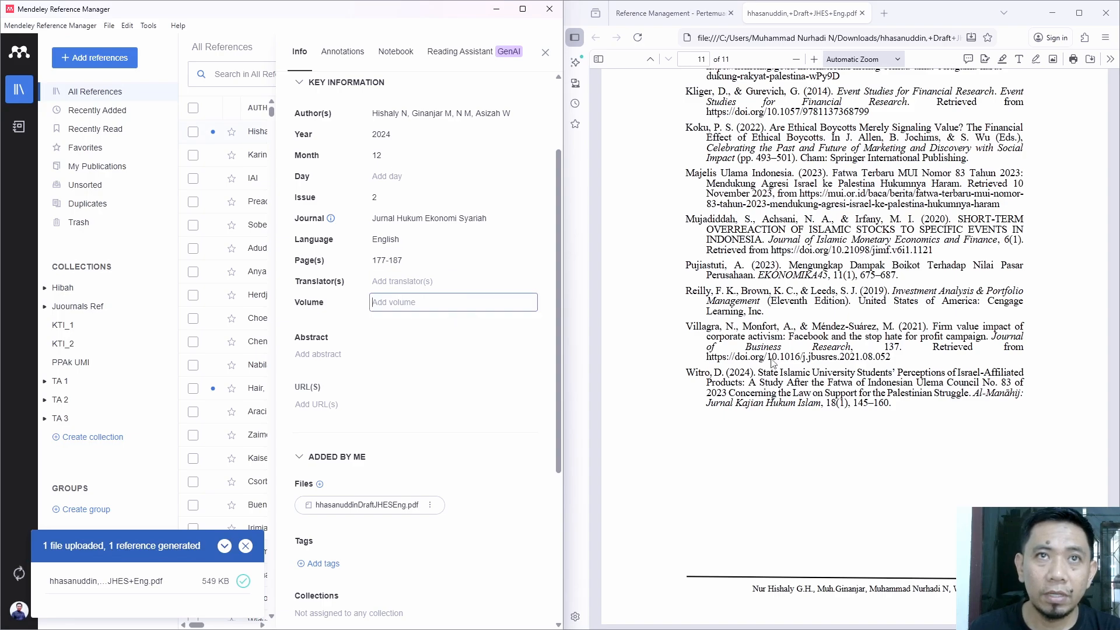
scroll(867, 427, up, 10)
drag(1116, 548, 1117, 82)
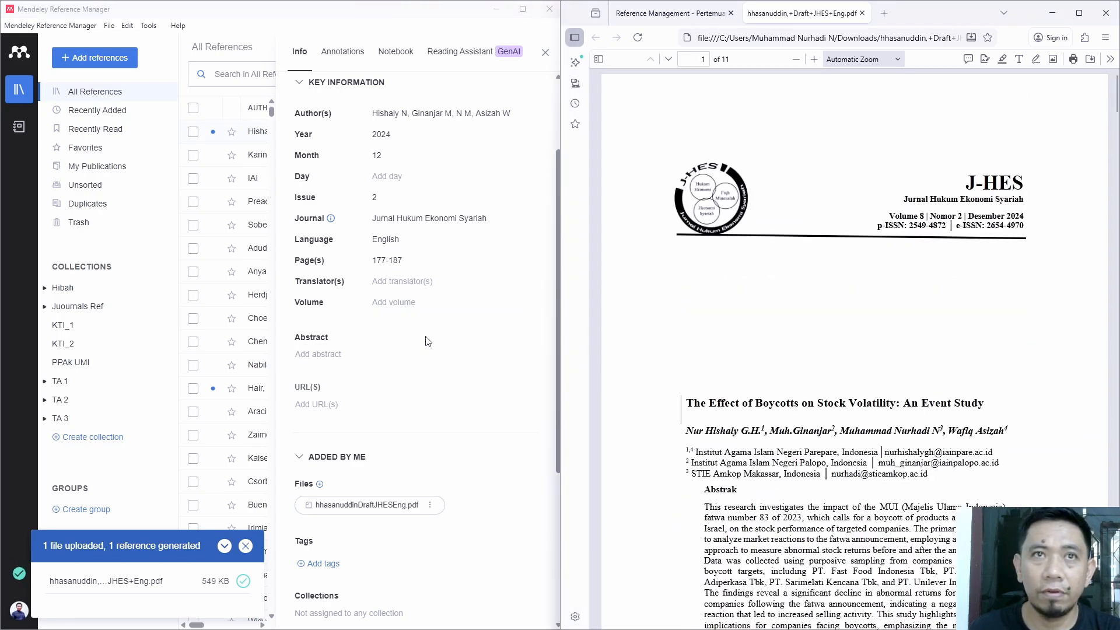
click(430, 303)
text(8)
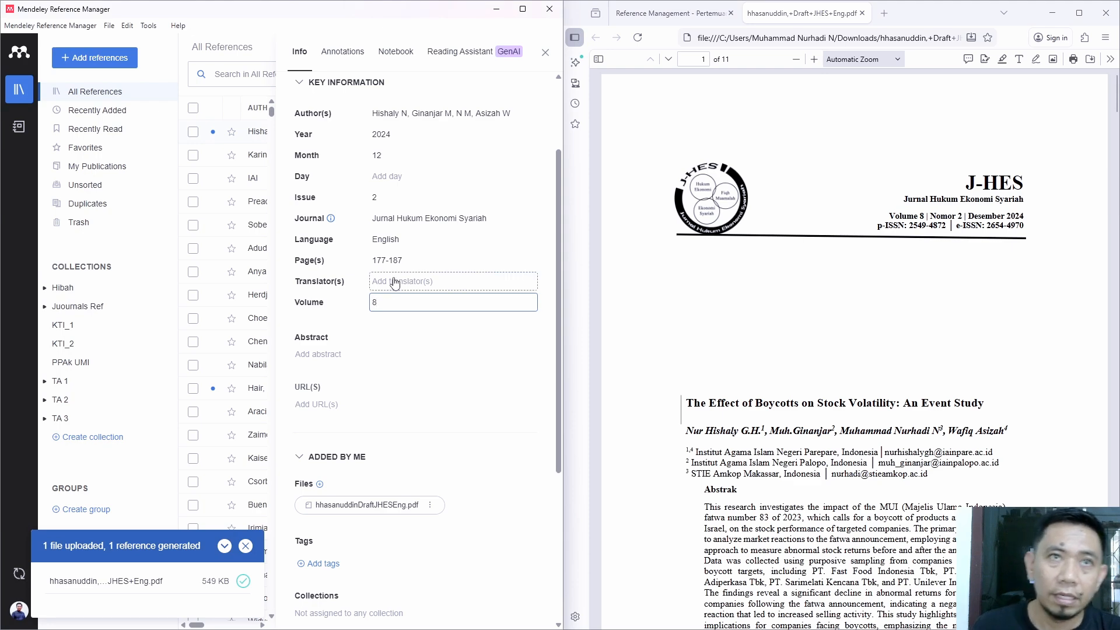
- Copy the full English abstract paragraph from the PDF's first page into the reference's abstract
click(351, 354)
scroll(794, 410, down, 5)
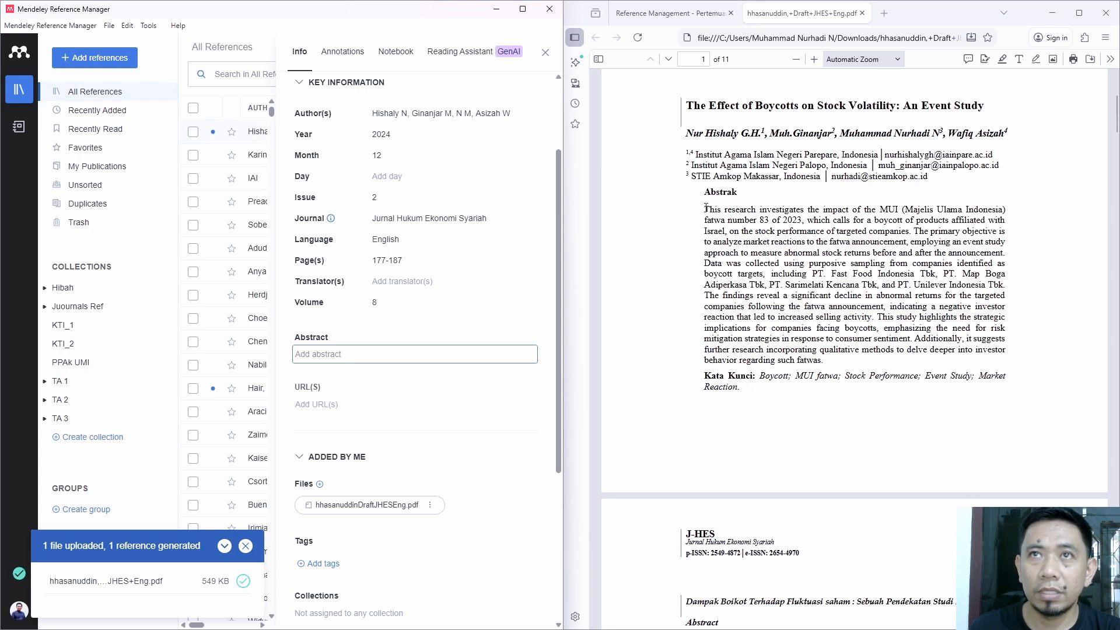
drag(706, 208, 823, 360)
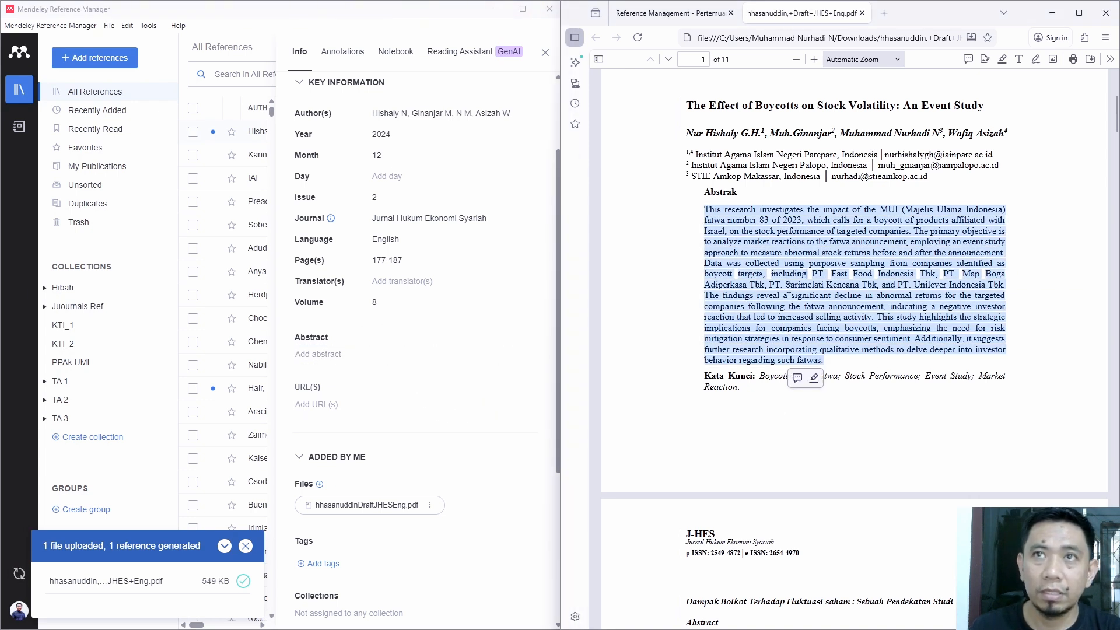
right_click(812, 292)
click(834, 300)
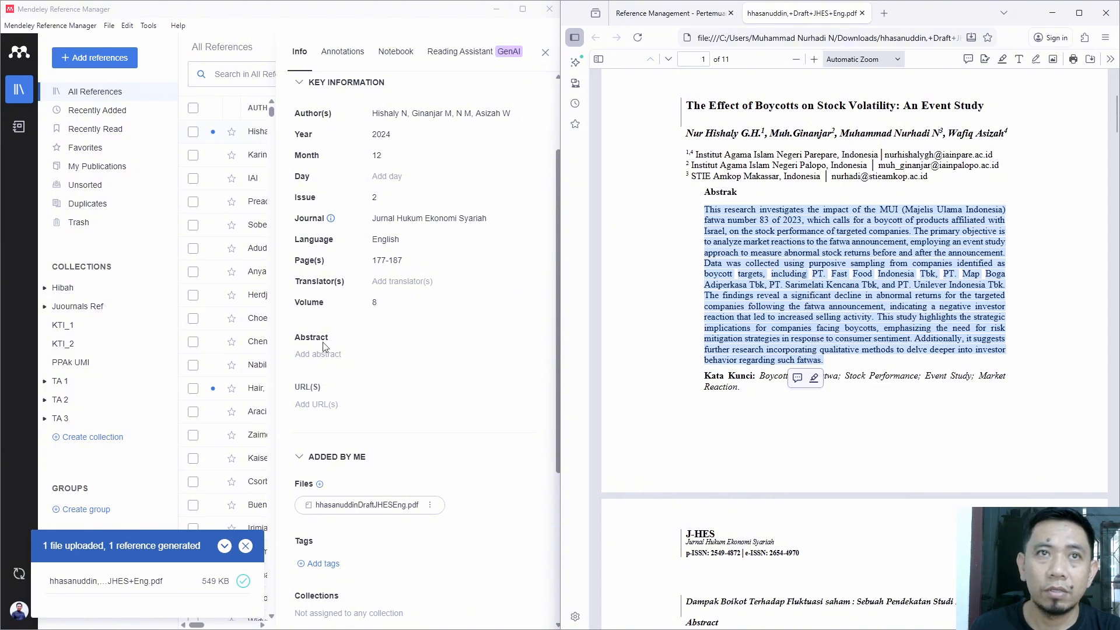
click(327, 353)
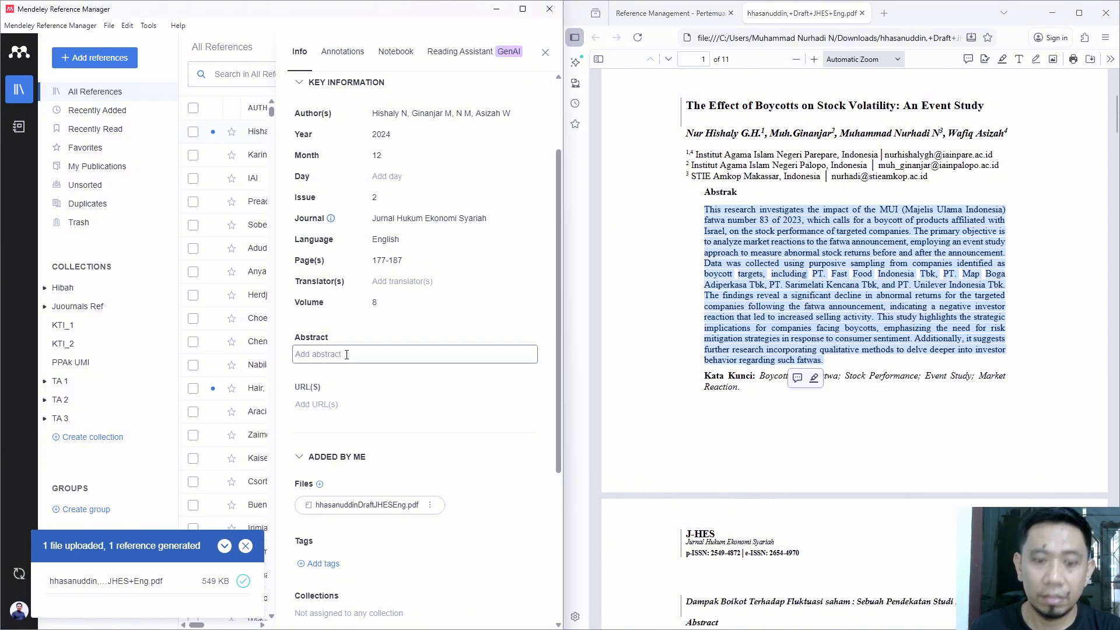
key(ctrl+v)
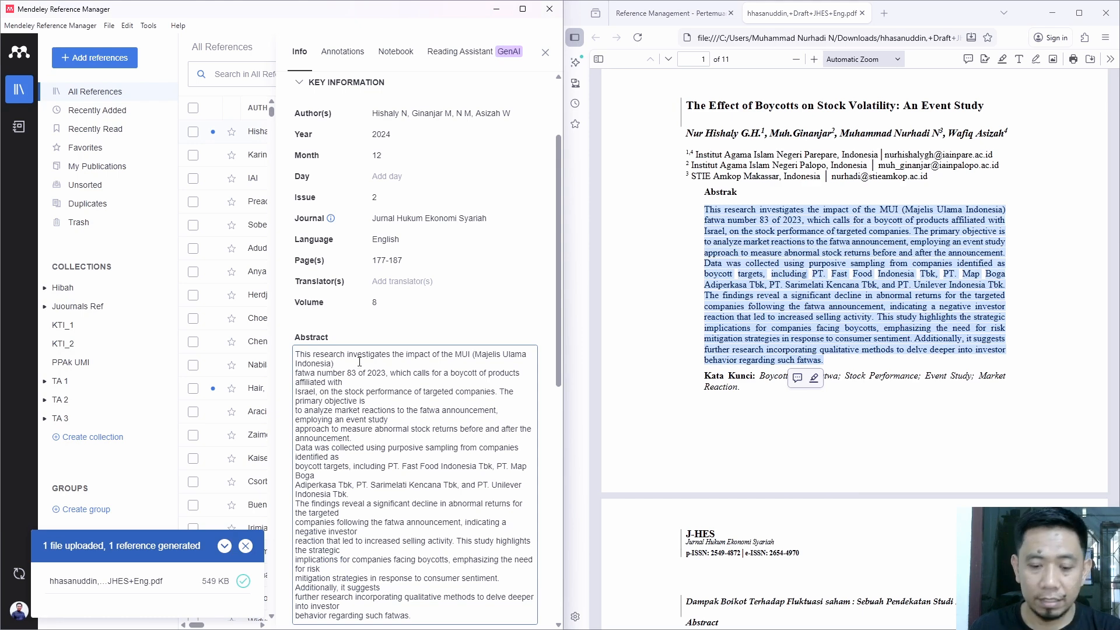
- Remove the unwanted line breaks from the opening sentences of the pasted abstract so the text runs continuously
key(Delete)
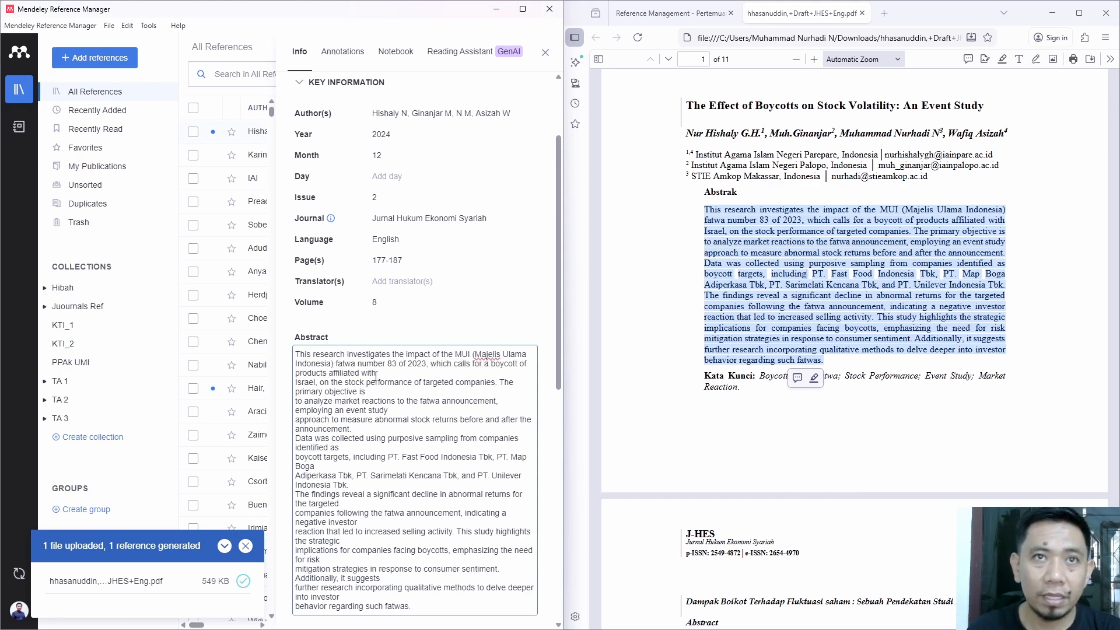
key(Delete)
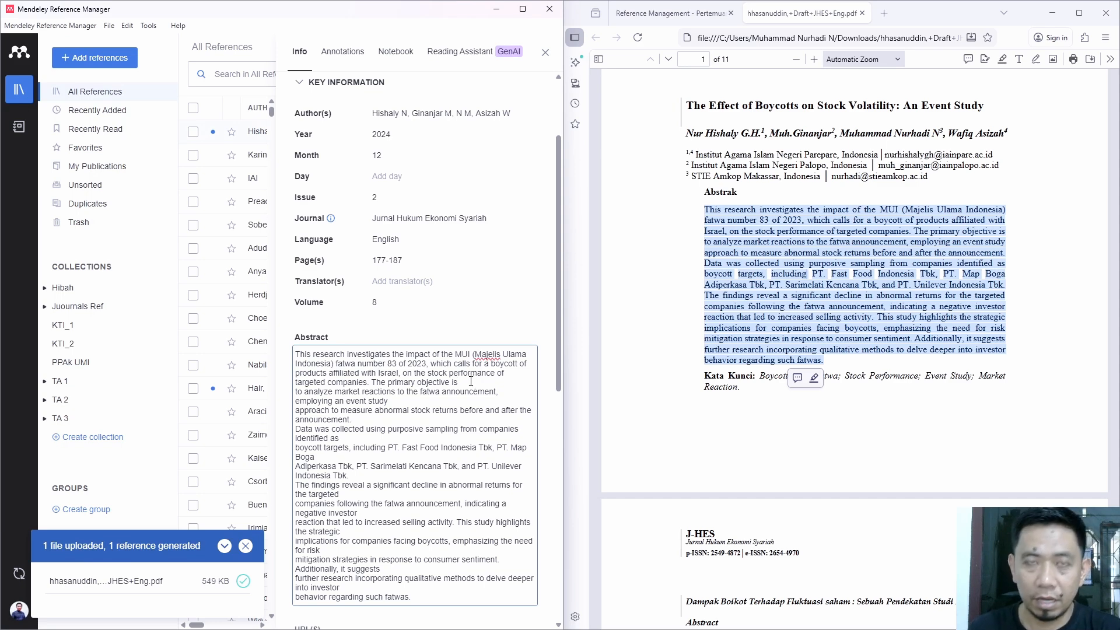
key(Delete)
- Open the reference's empty URL entry and copy the web address of the article's journal page in Chrome
scroll(450, 403, down, 3)
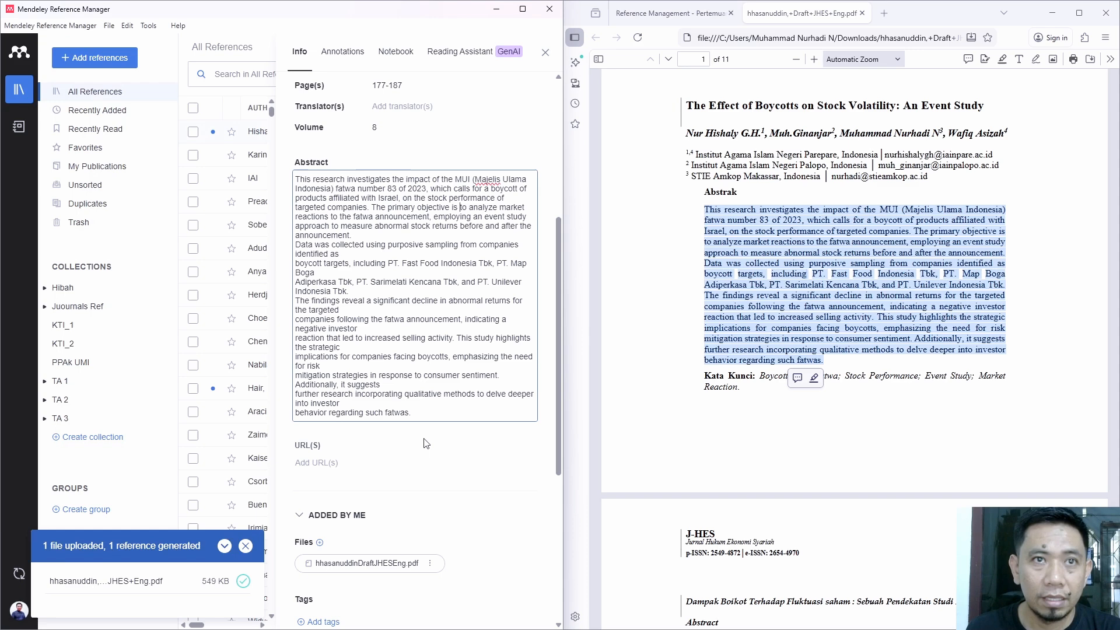
click(379, 467)
click(330, 294)
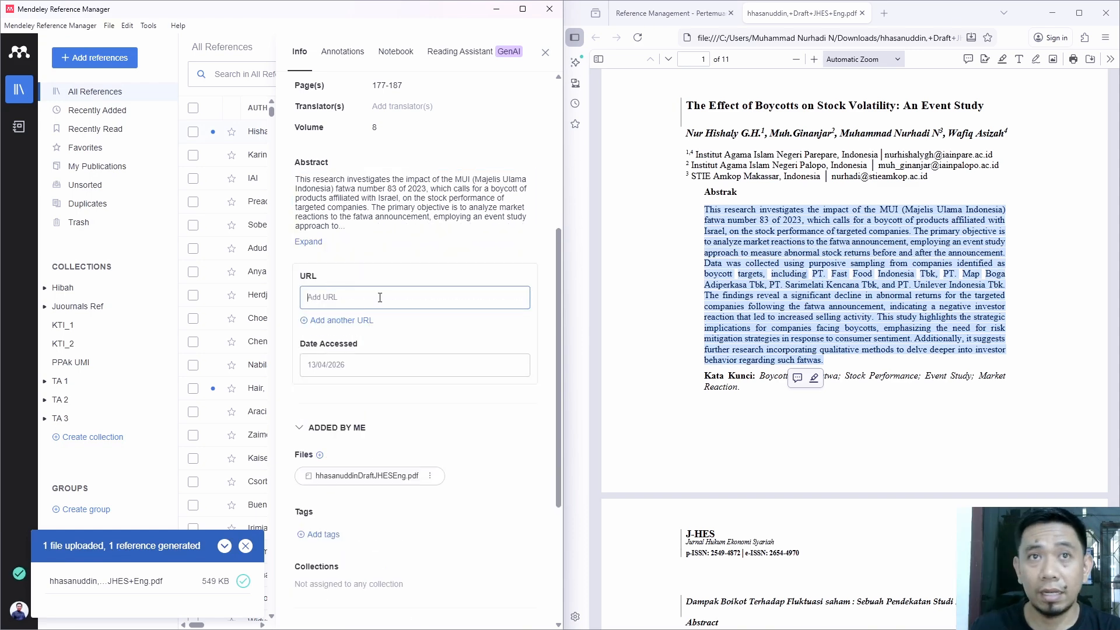
mouse_move(681, 628)
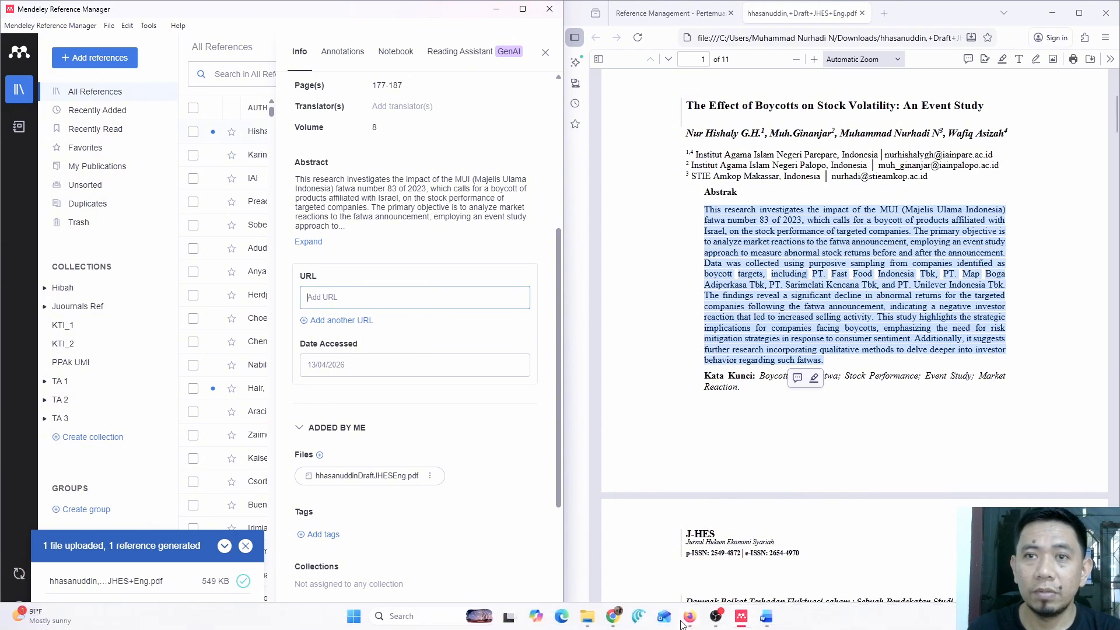
click(619, 619)
scroll(460, 340, up, 2)
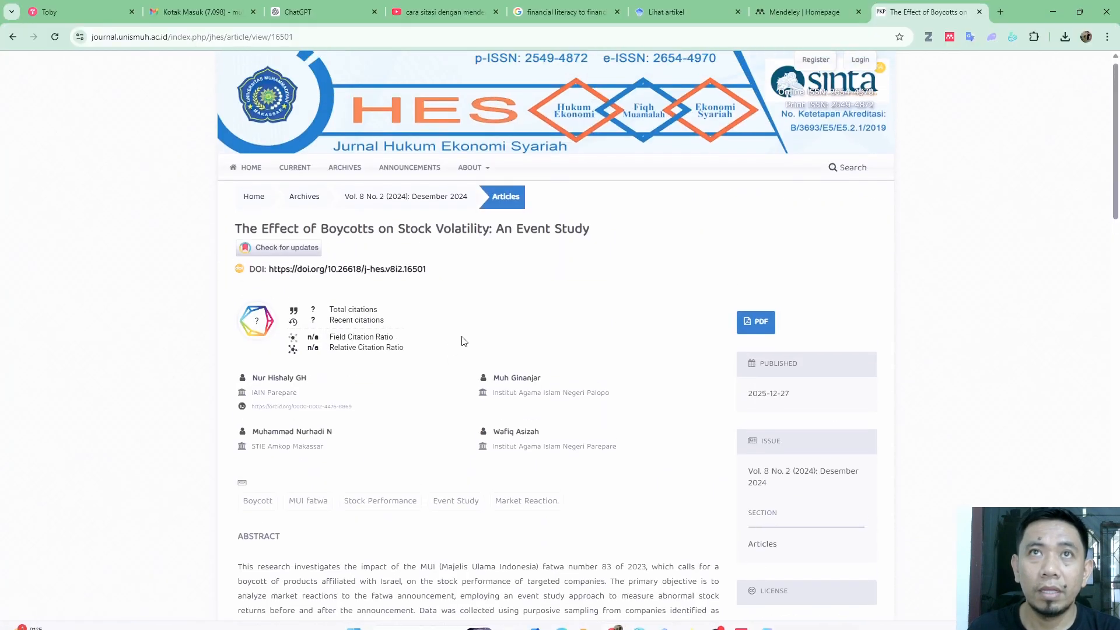
click(348, 38)
right_click(291, 39)
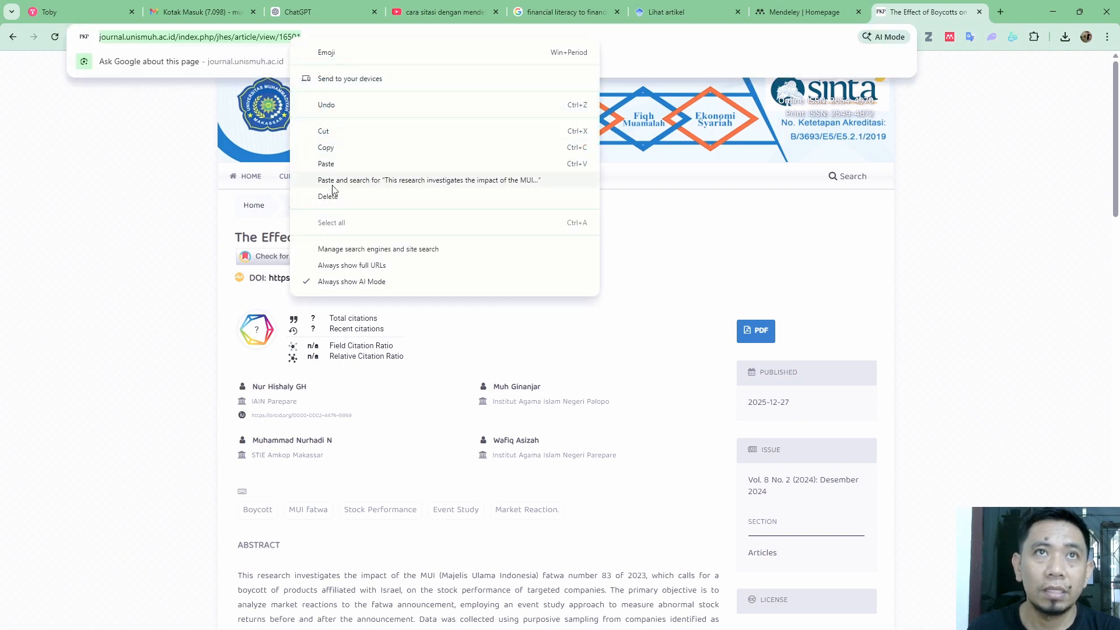
click(326, 153)
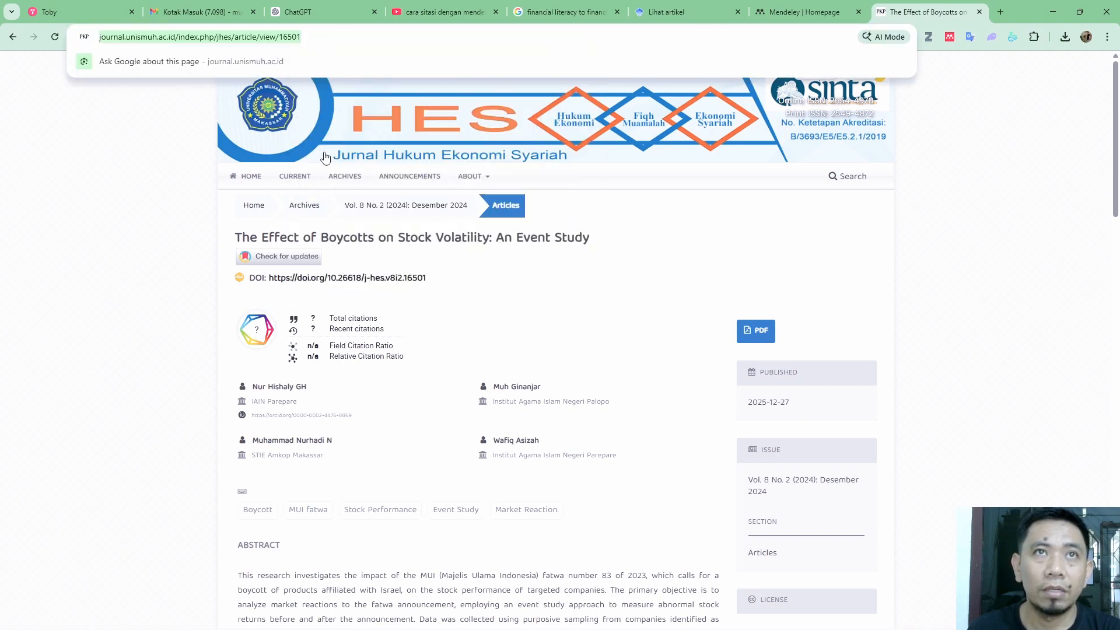
click(741, 616)
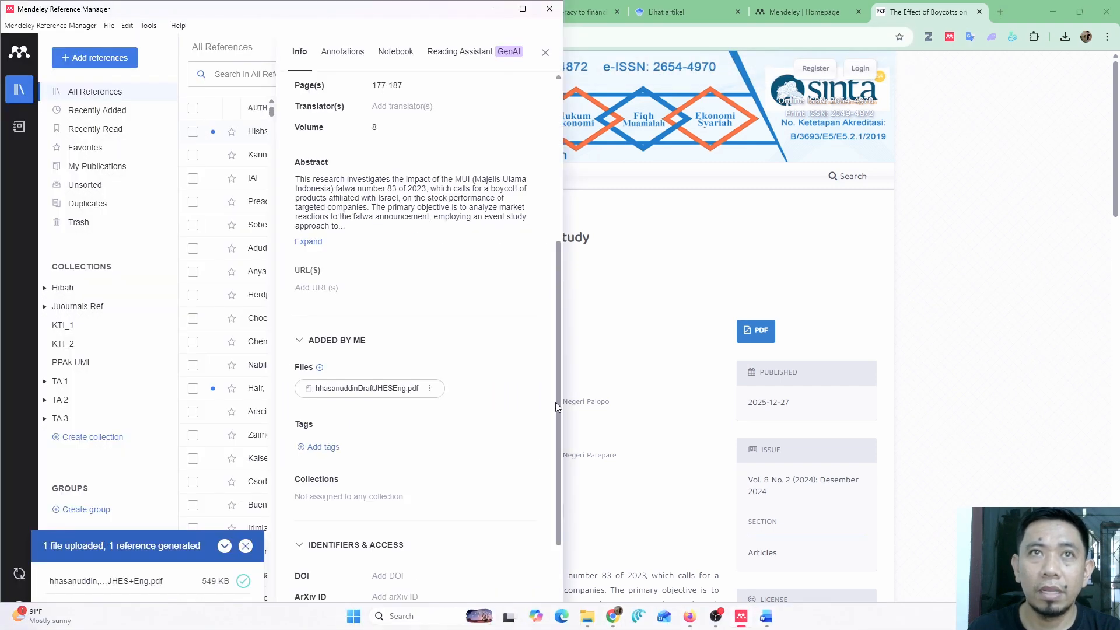
click(320, 288)
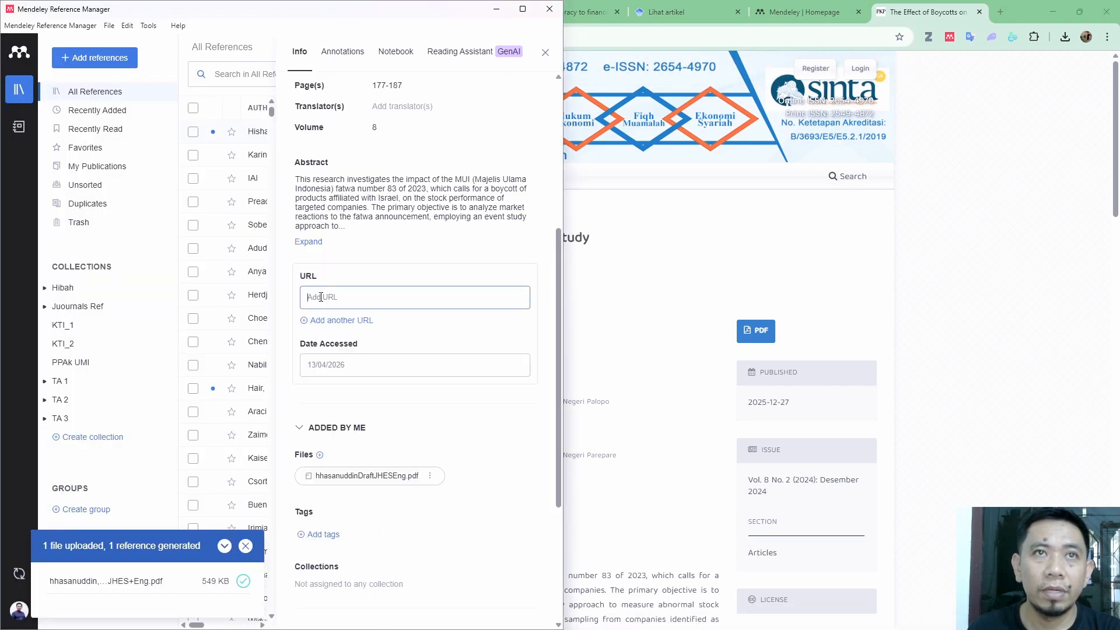
key(ctrl+v)
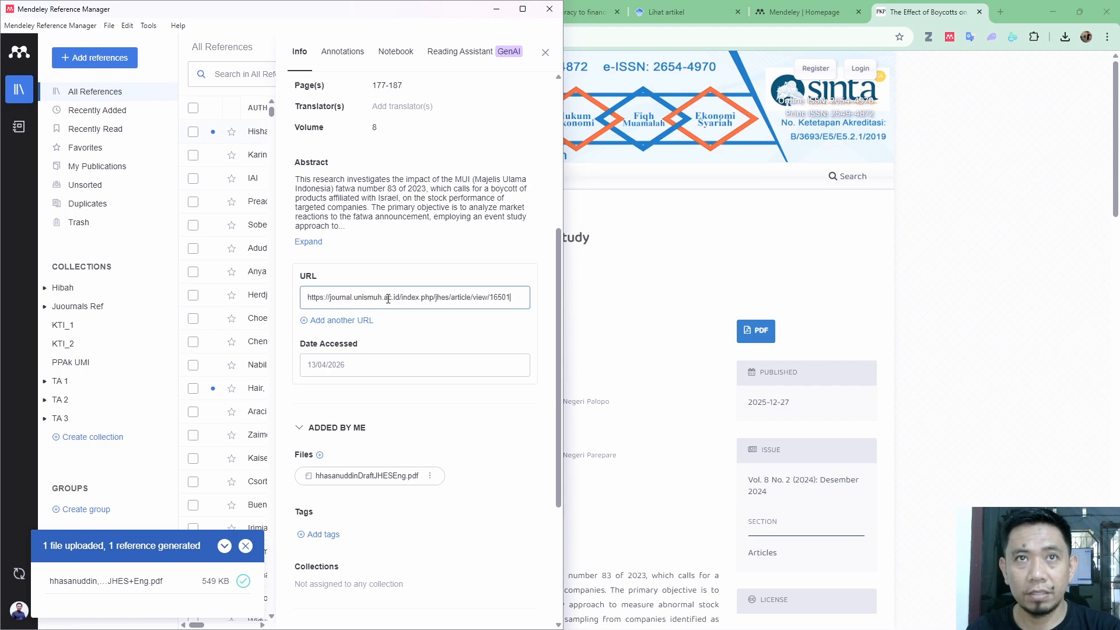
click(509, 423)
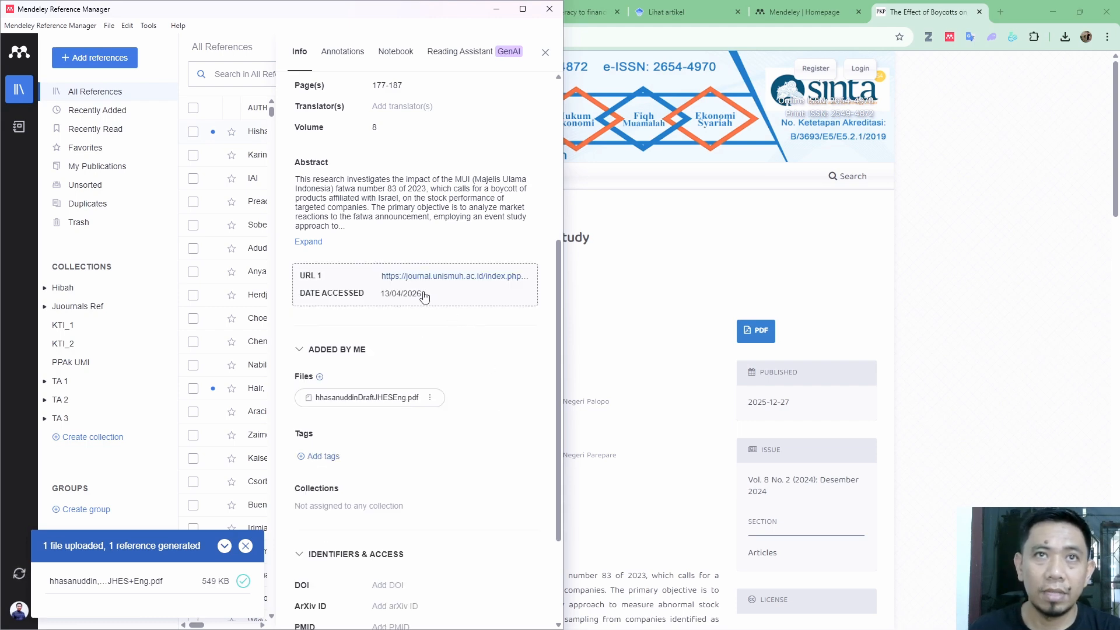
- Go to the reference's DOI entry and copy the DOI link address from the article's journal page in Chrome
scroll(505, 419, down, 2)
scroll(478, 364, down, 1)
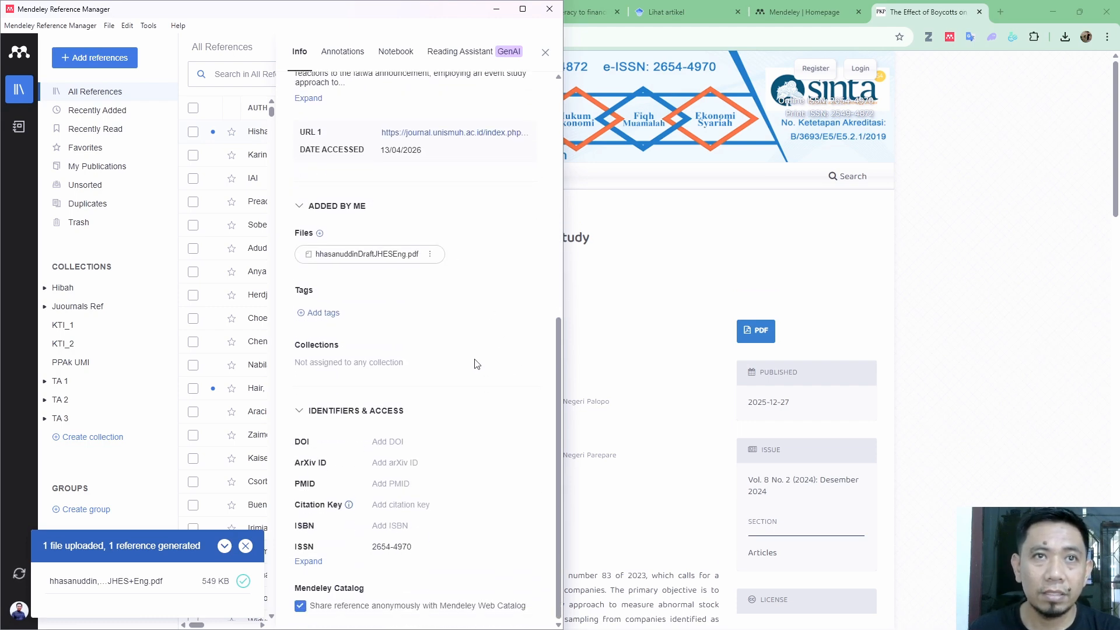
click(432, 442)
click(952, 430)
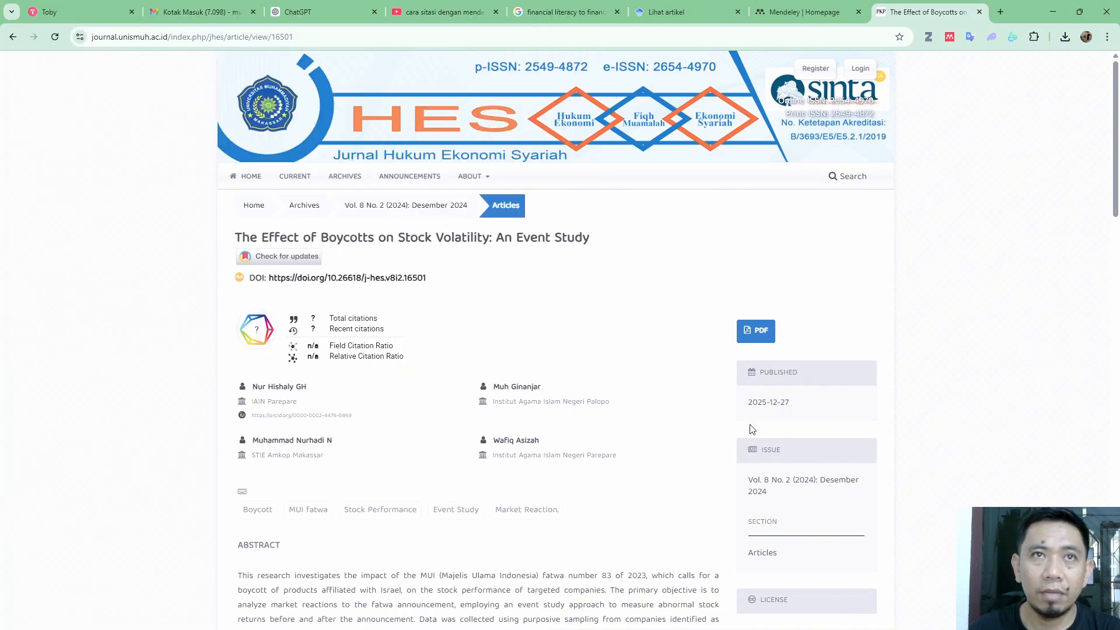
right_click(414, 284)
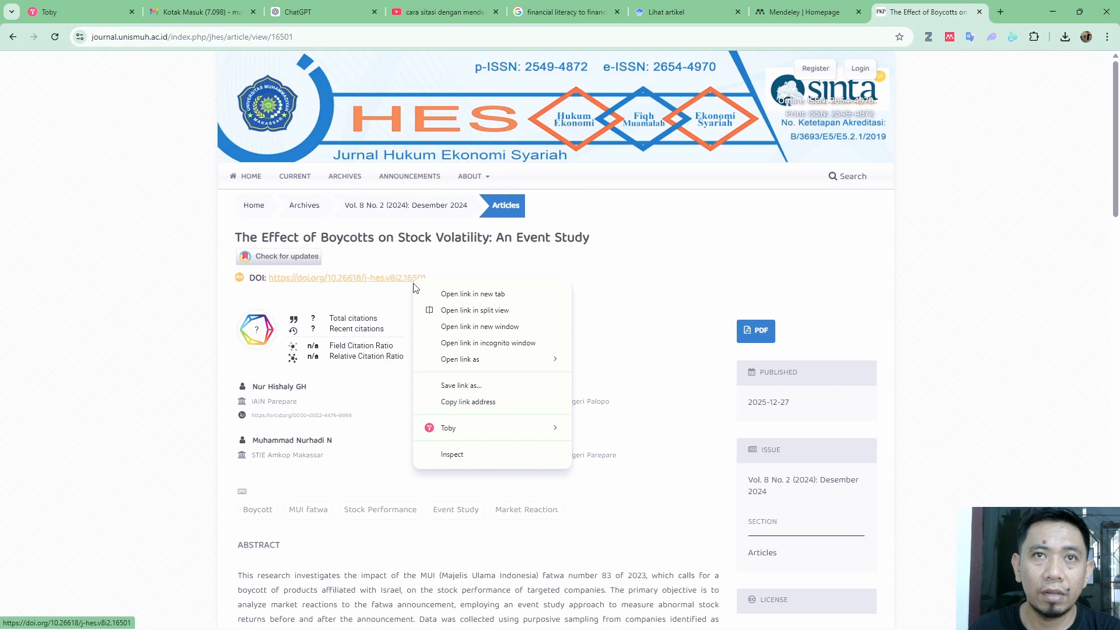
click(489, 408)
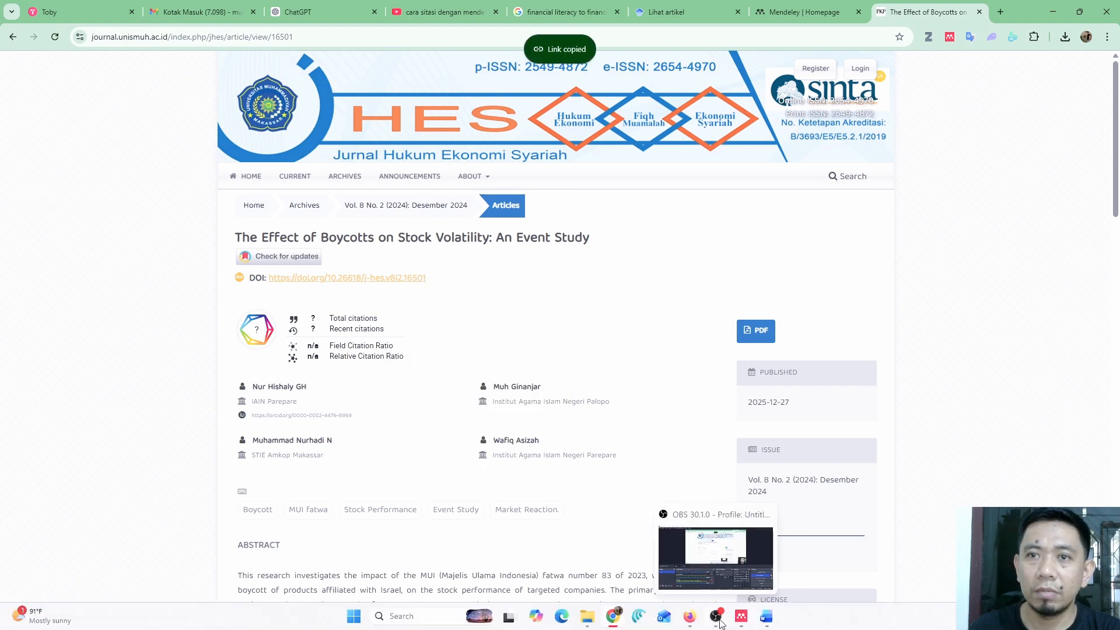
click(741, 617)
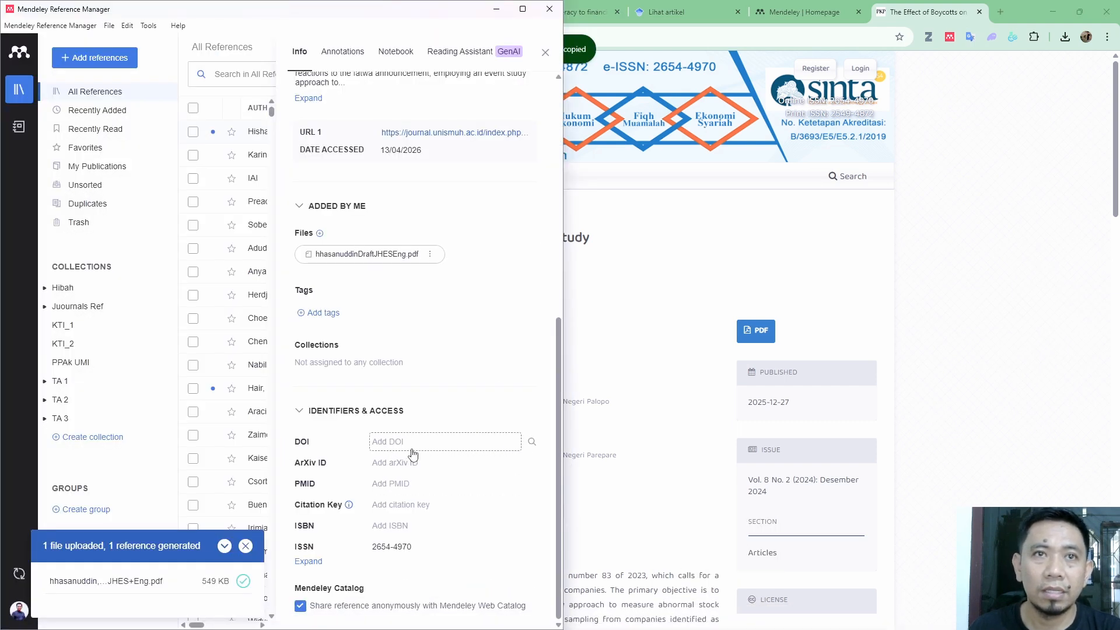
click(430, 439)
key(ctrl+v)
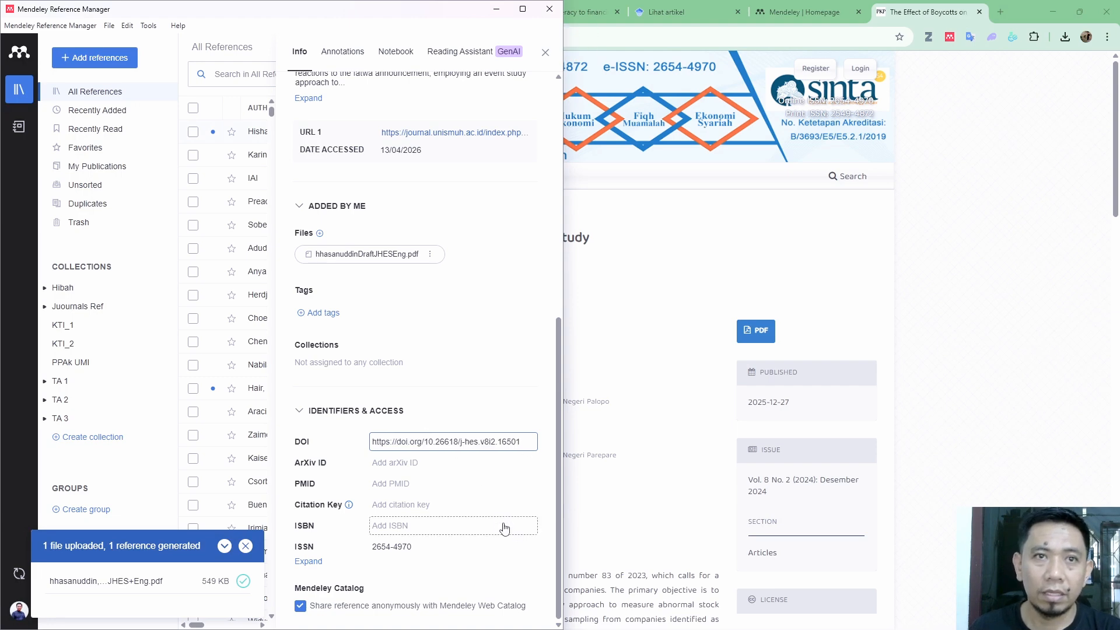
click(1071, 409)
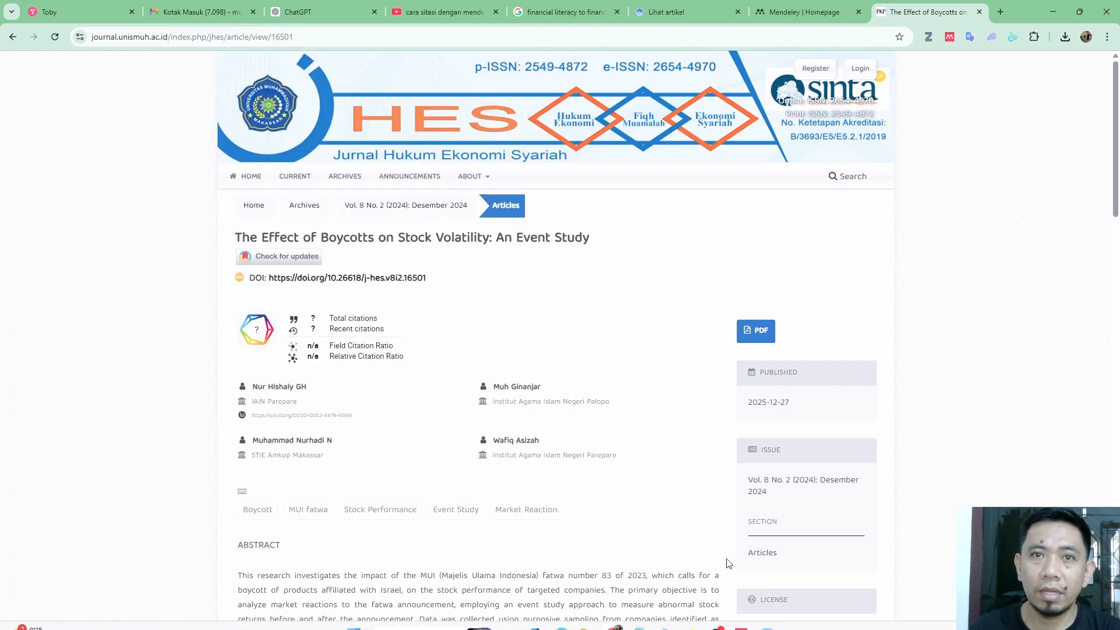
mouse_move(737, 618)
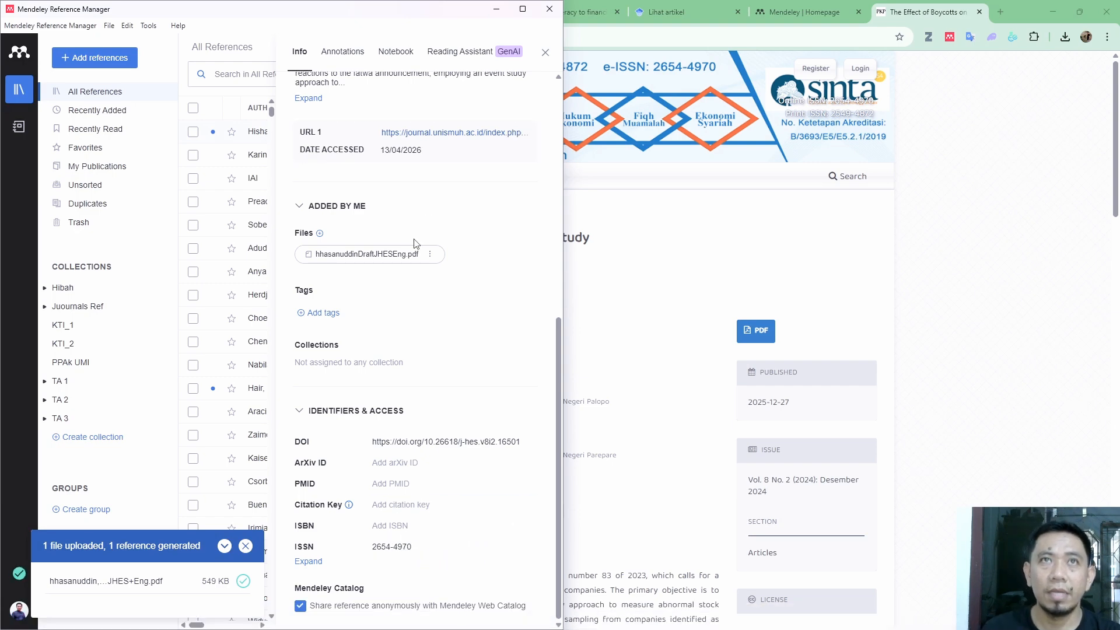
- Maximize Mendeley, review all of the reference's details from title to identifiers, and close its details view
click(522, 9)
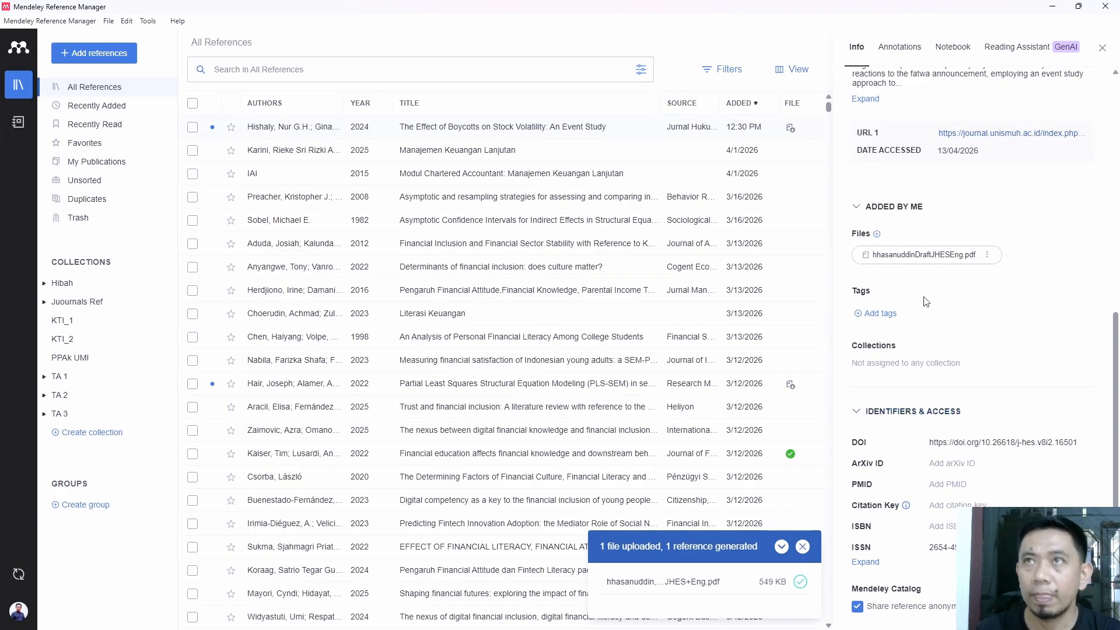
scroll(972, 387, up, 8)
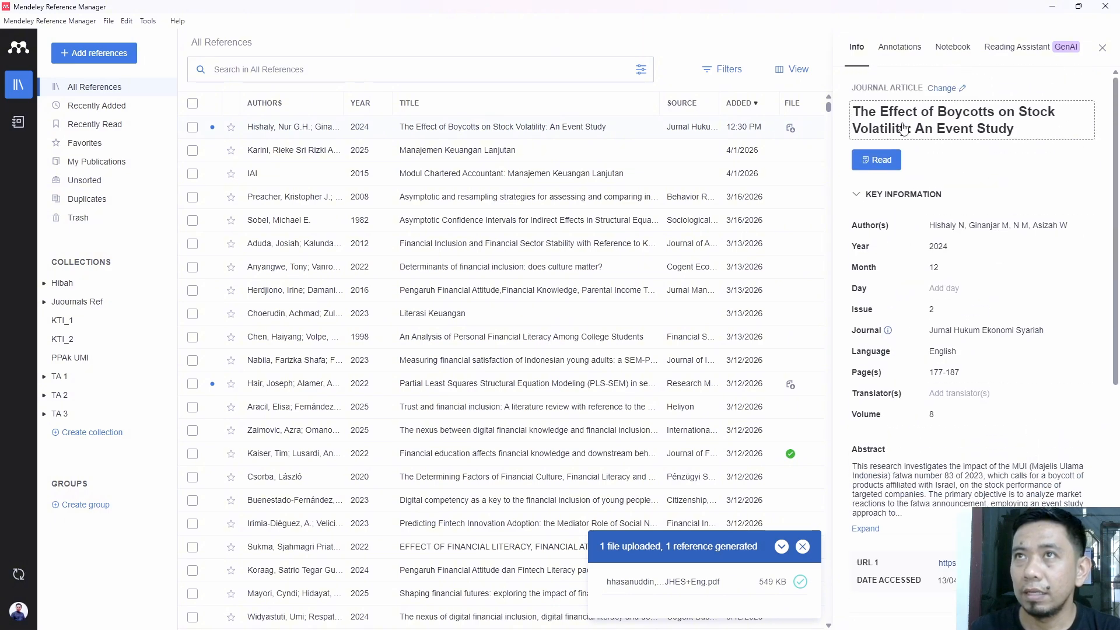
scroll(963, 220, down, 3)
scroll(971, 333, down, 5)
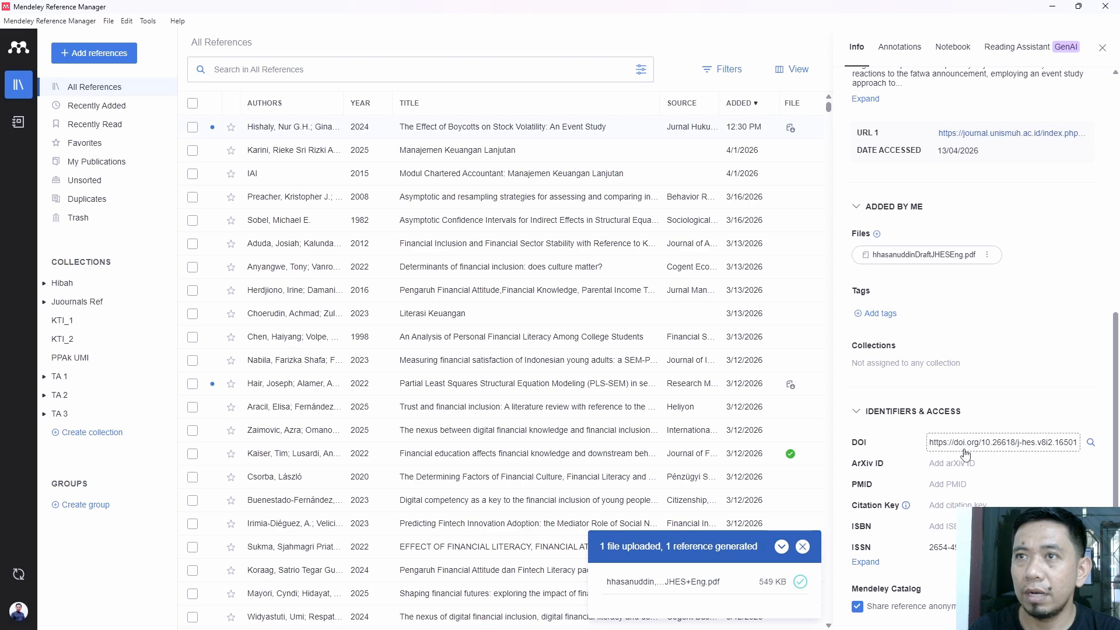
scroll(971, 332, up, 8)
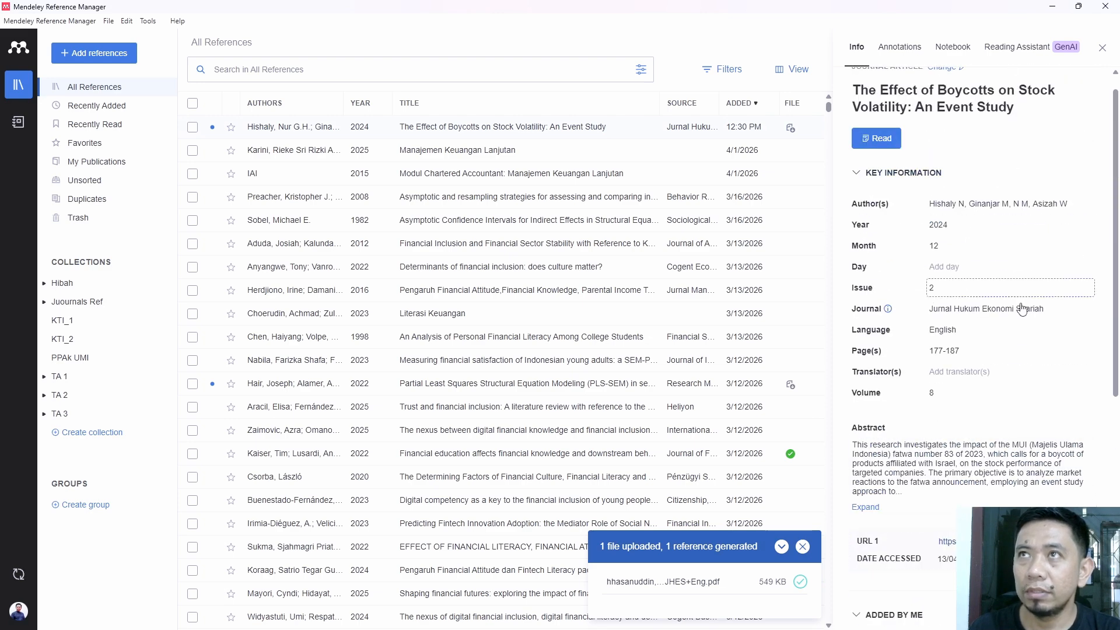
scroll(945, 290, up, 1)
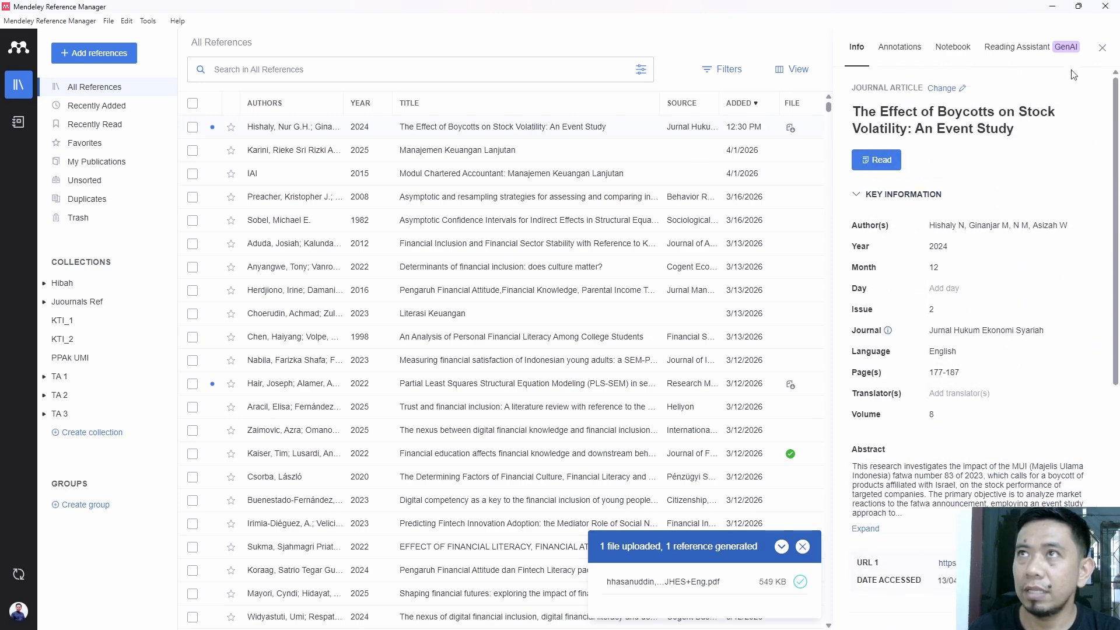
click(1103, 48)
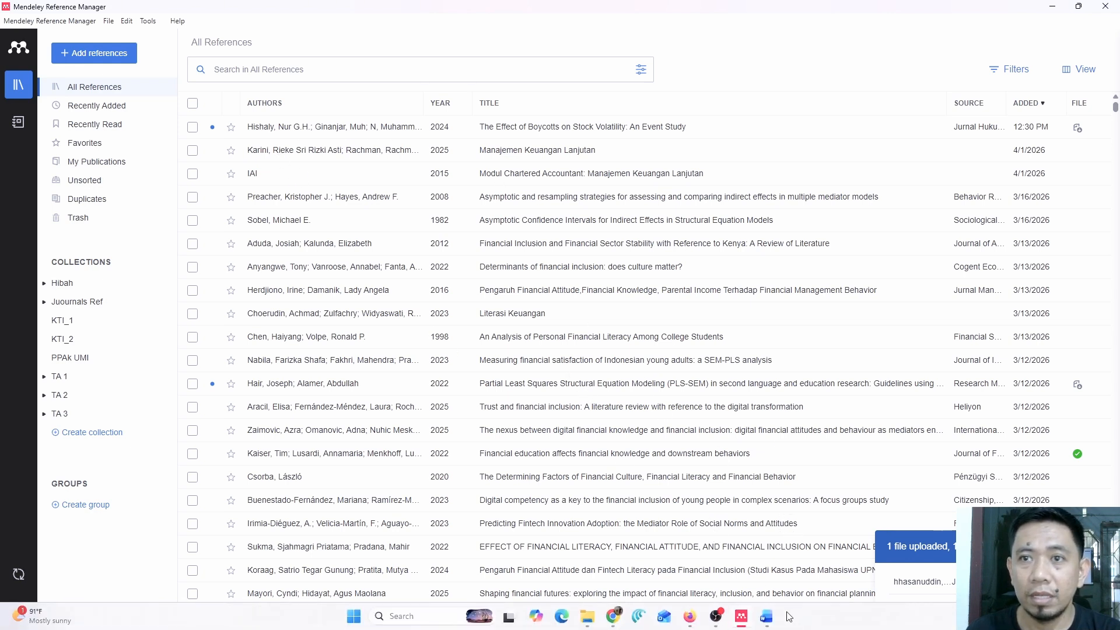
- Enlarge the view of the blank Word document and bring up the Indonesian abstract on page 2 of the PDF in maximized Firefox
click(761, 617)
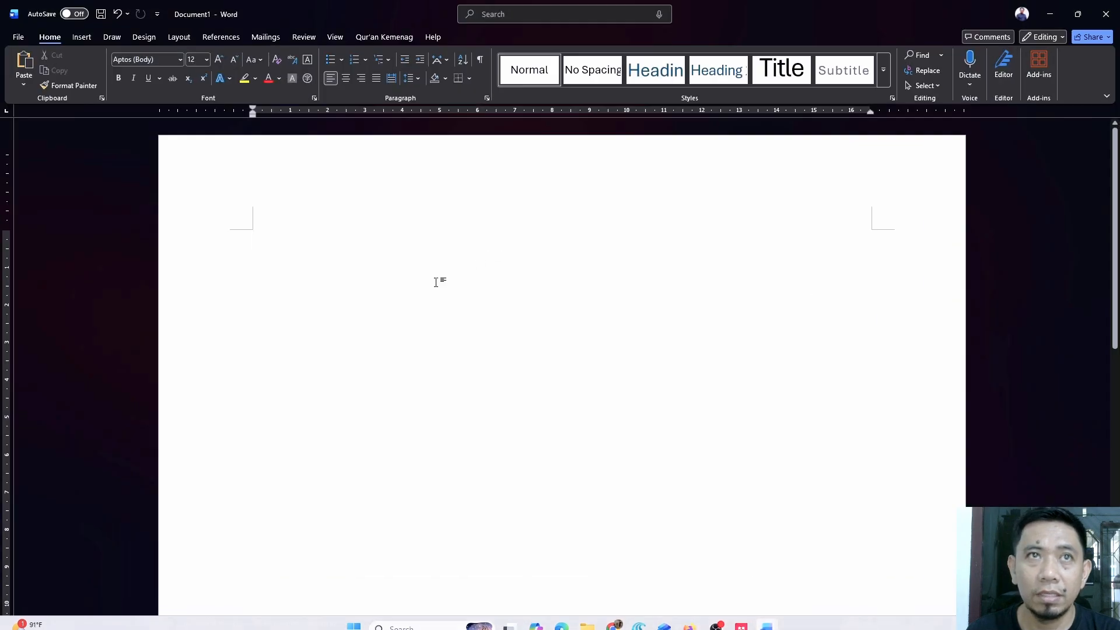
scroll(422, 421, up, 2)
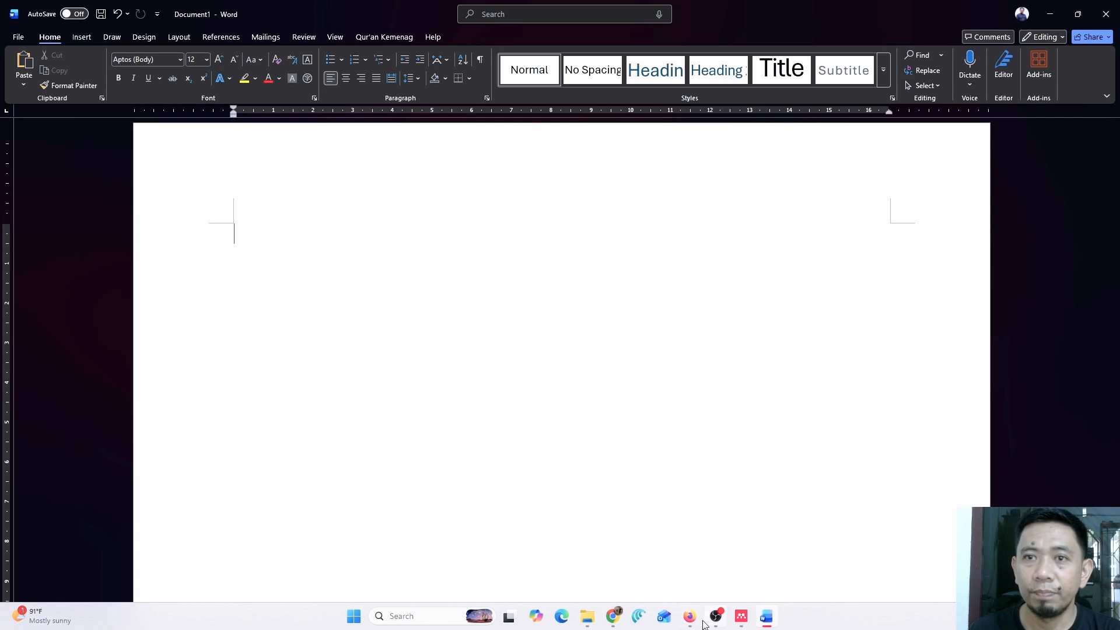
click(690, 617)
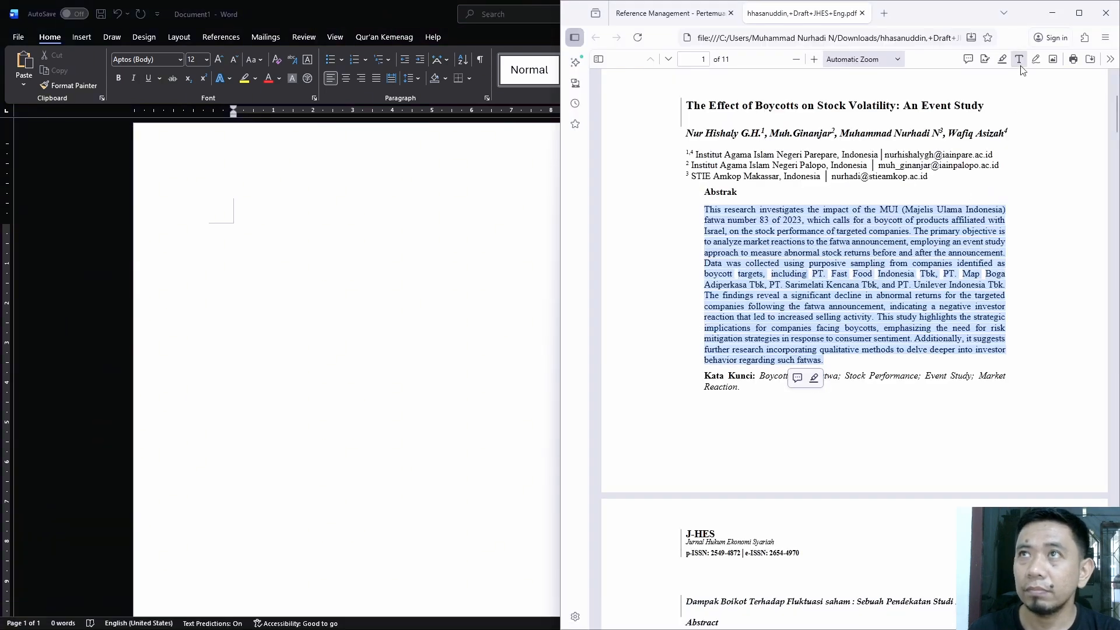
click(1079, 13)
scroll(526, 388, up, 4)
scroll(640, 467, down, 13)
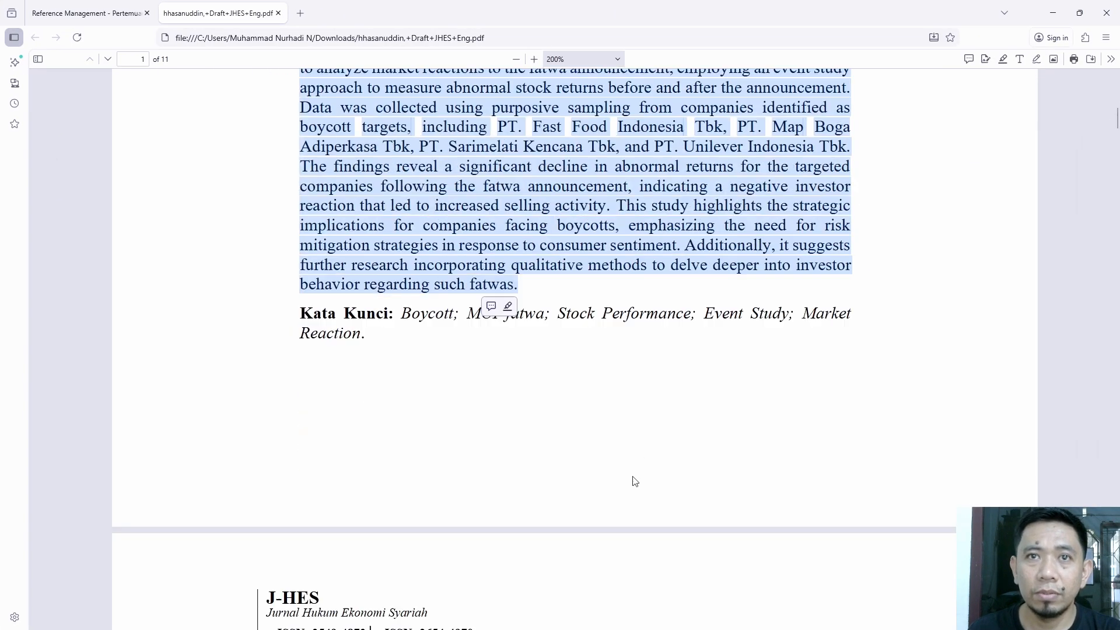
scroll(536, 461, up, 4)
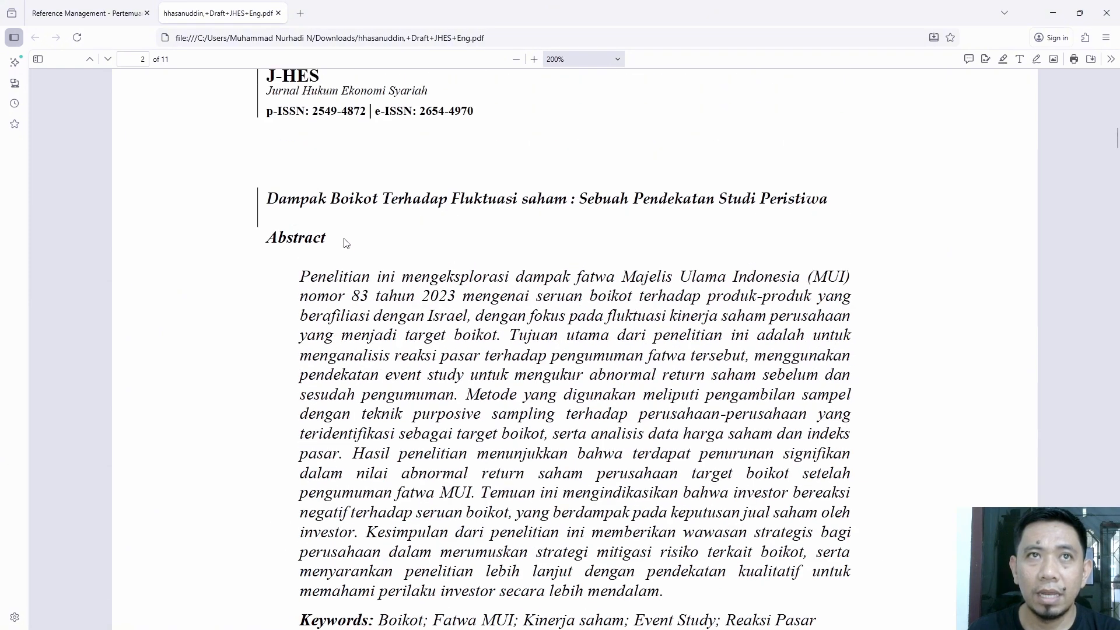
scroll(679, 514, down, 1)
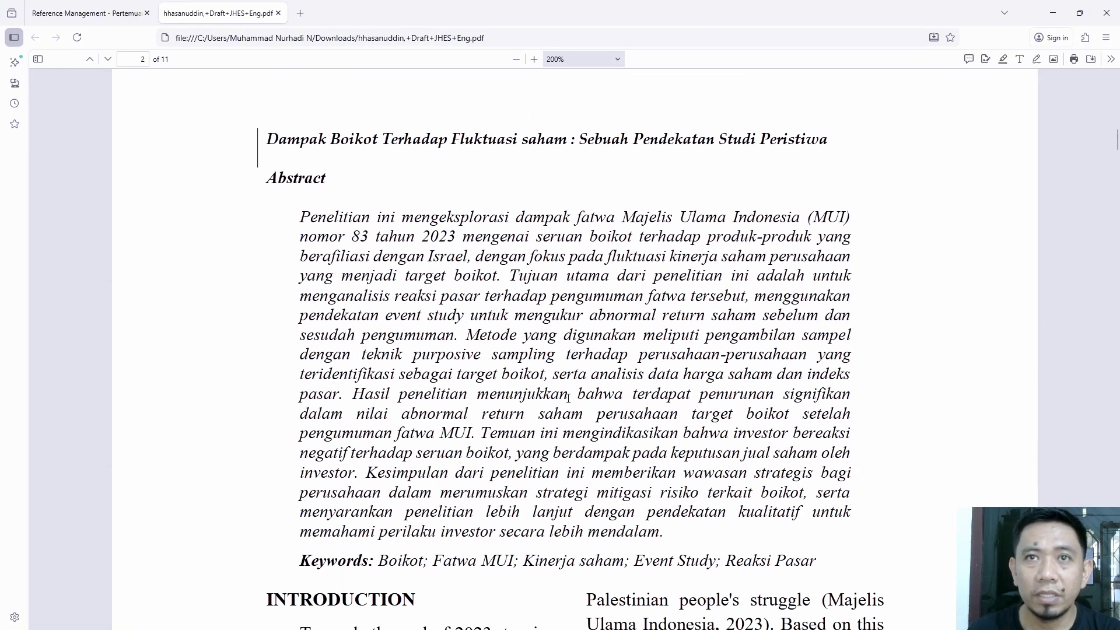
- Copy the abstract passage from "terdapat penurunan signifikan" through "pengumuman fatwa MUI"
drag(634, 397, 472, 432)
key(ctrl+c)
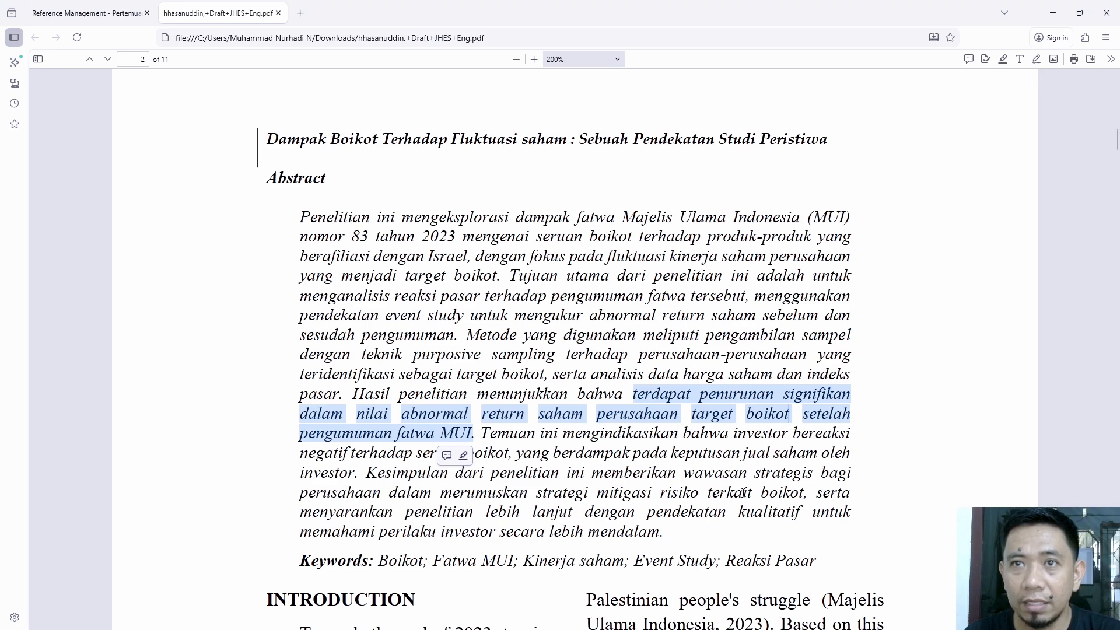
right_click(686, 389)
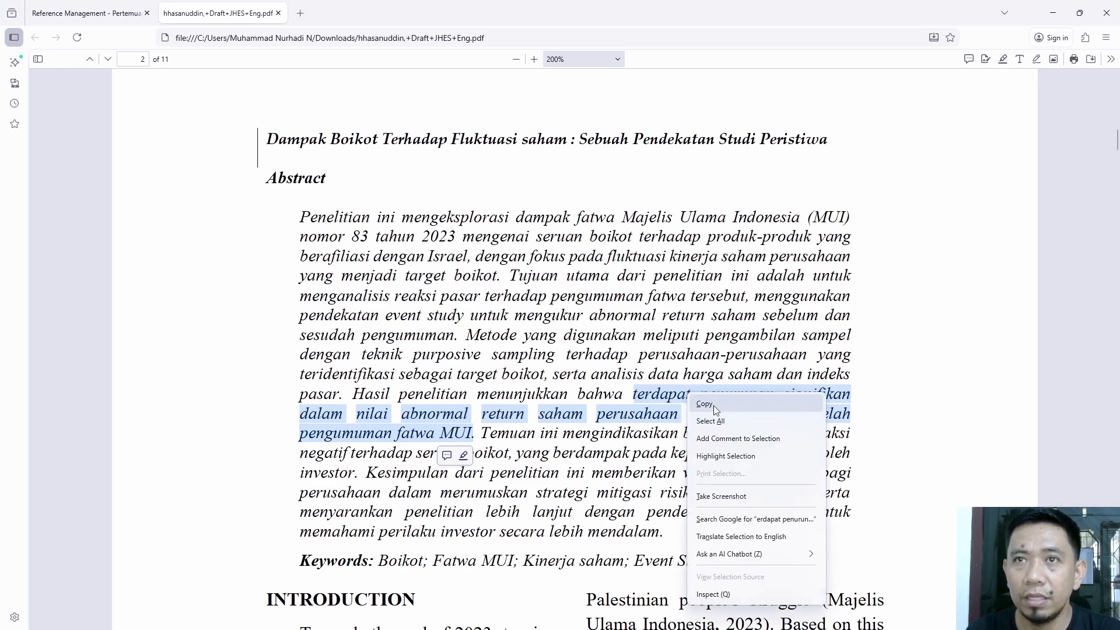
click(706, 401)
- Paste the copied passage into the blank Word document and add the missing "T" so it begins with "Terdapat"
click(766, 617)
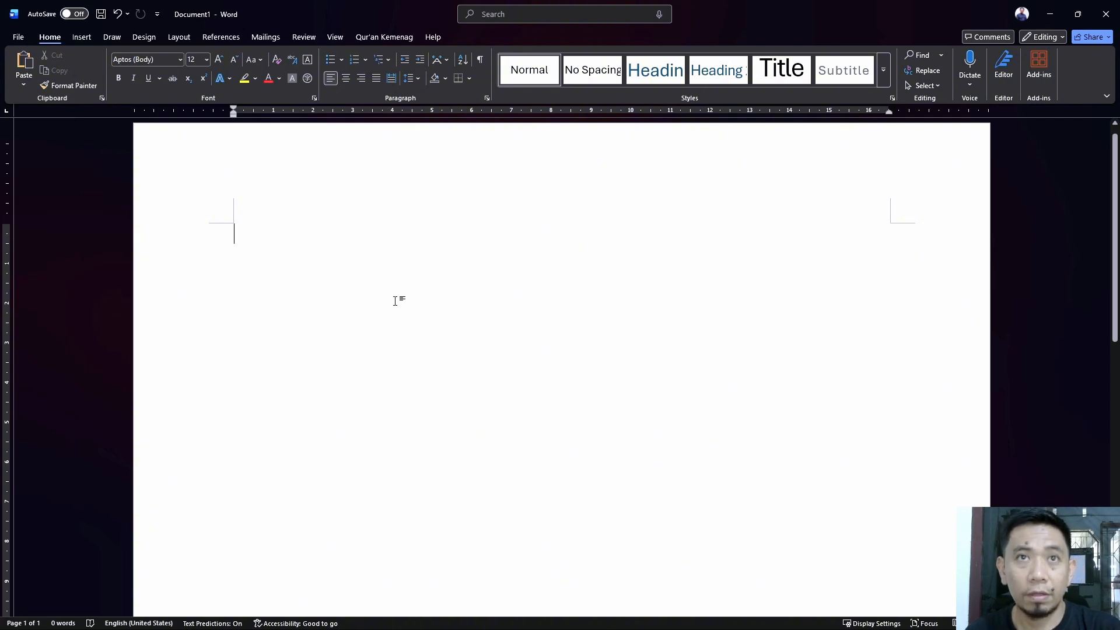
key(ctrl+v)
click(234, 233)
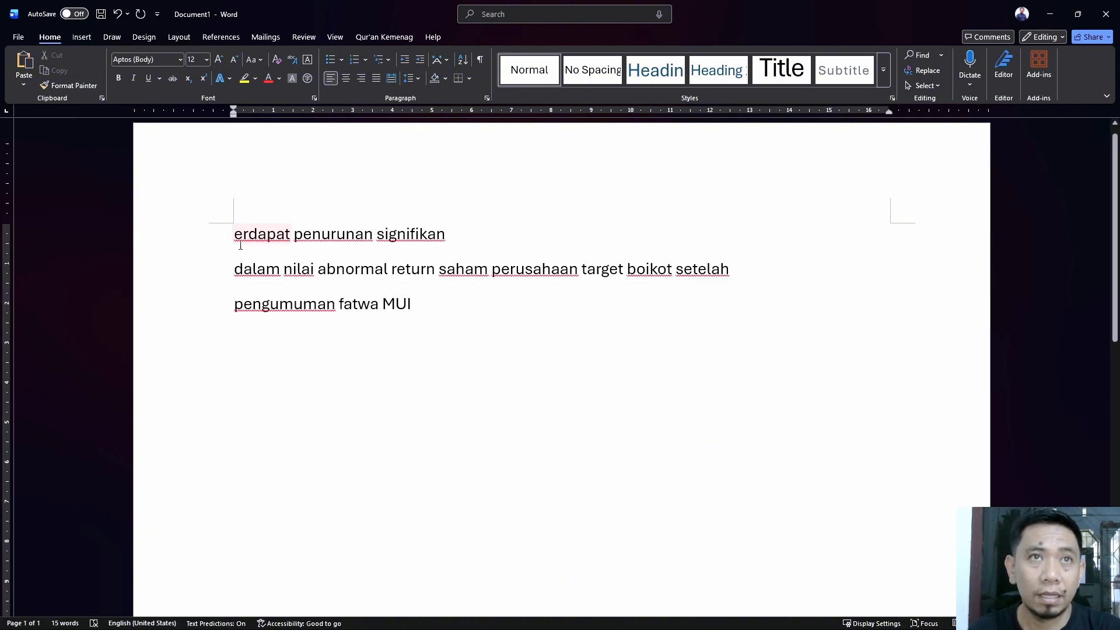
text(T)
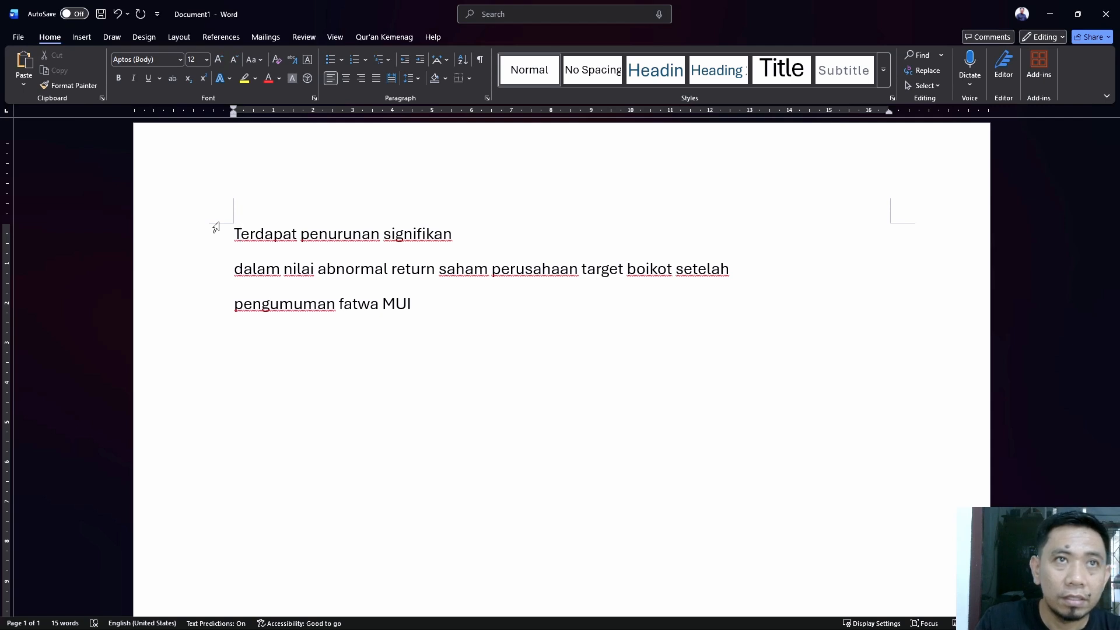
- Join the pasted passage's three lines into a single paragraph and justify its text alignment
key(BackSpace)
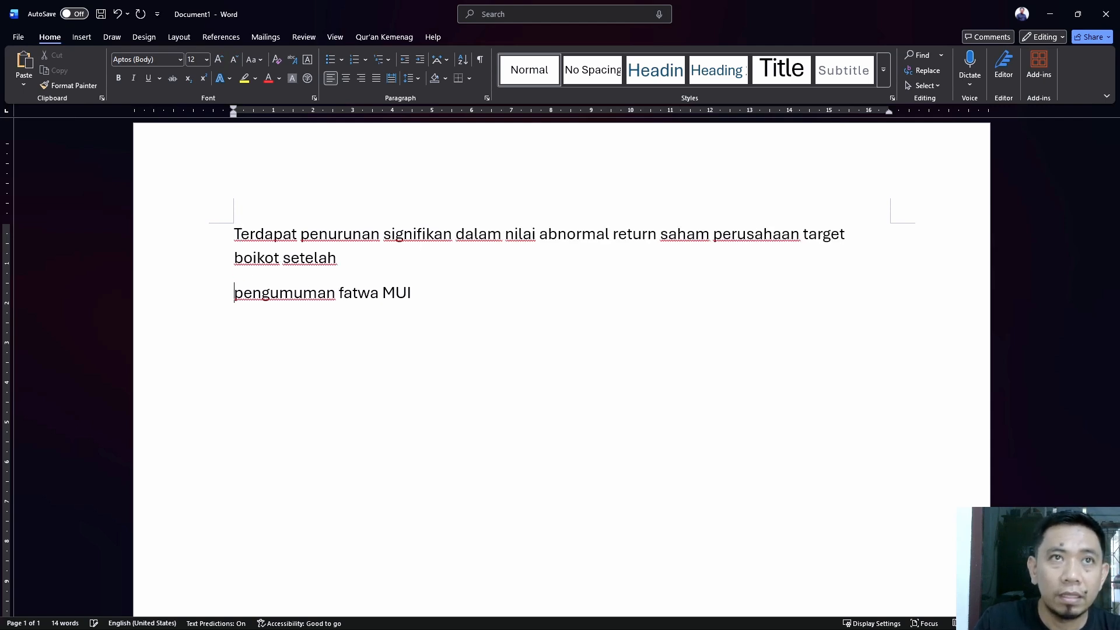
key(BackSpace)
key(ctrl+a)
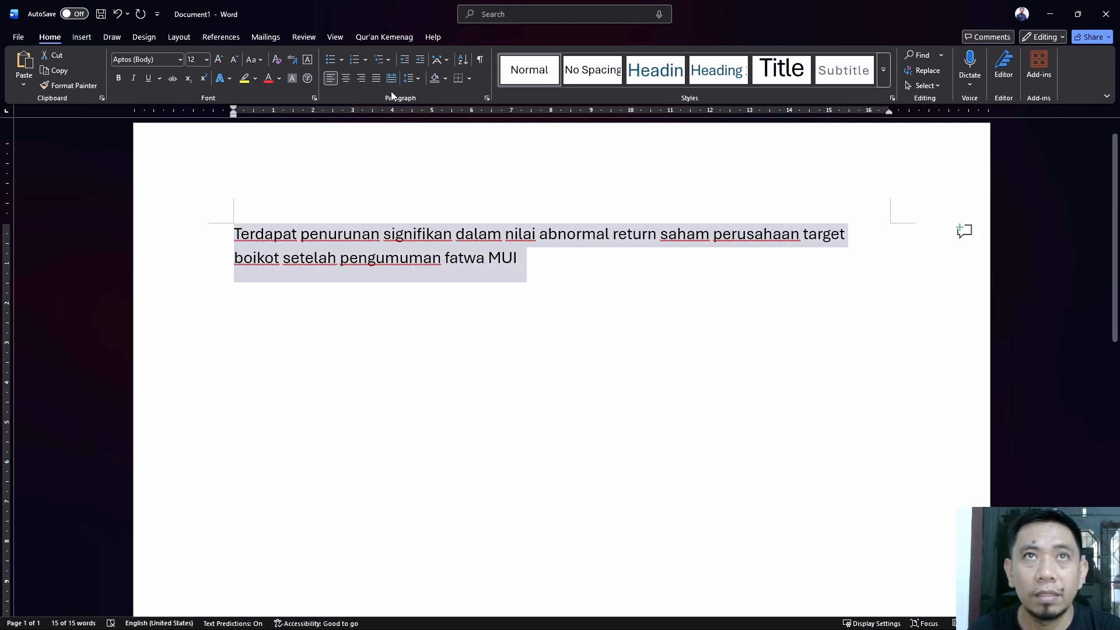
click(377, 78)
click(541, 261)
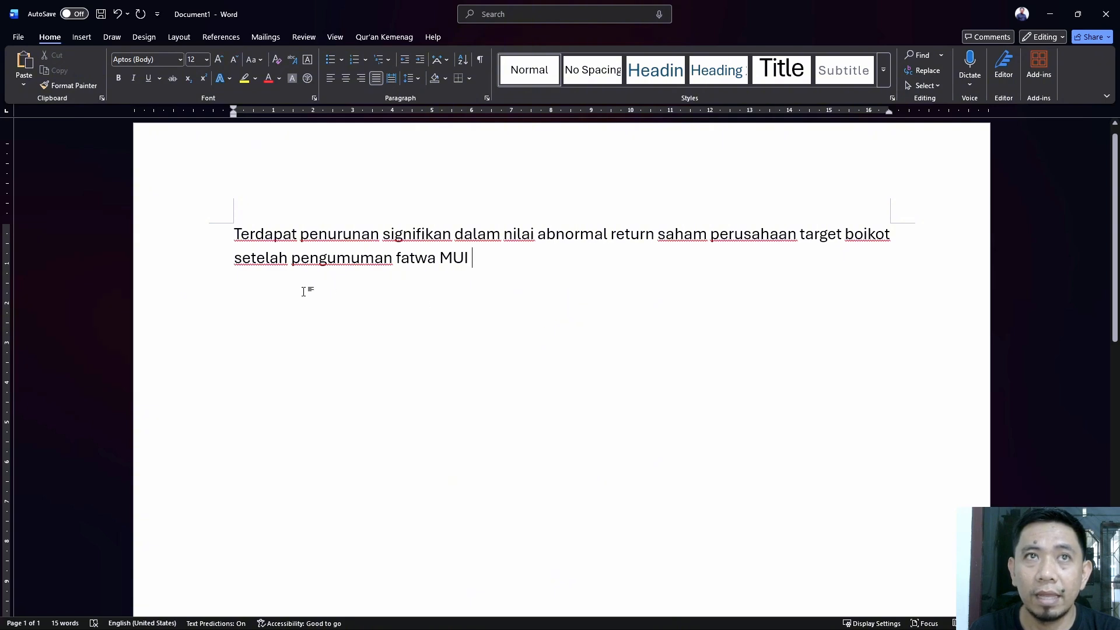
- Place the insertion point at the end of the passage after "fatwa MUI" and open the Mendeley Cite add-in
drag(234, 234, 499, 263)
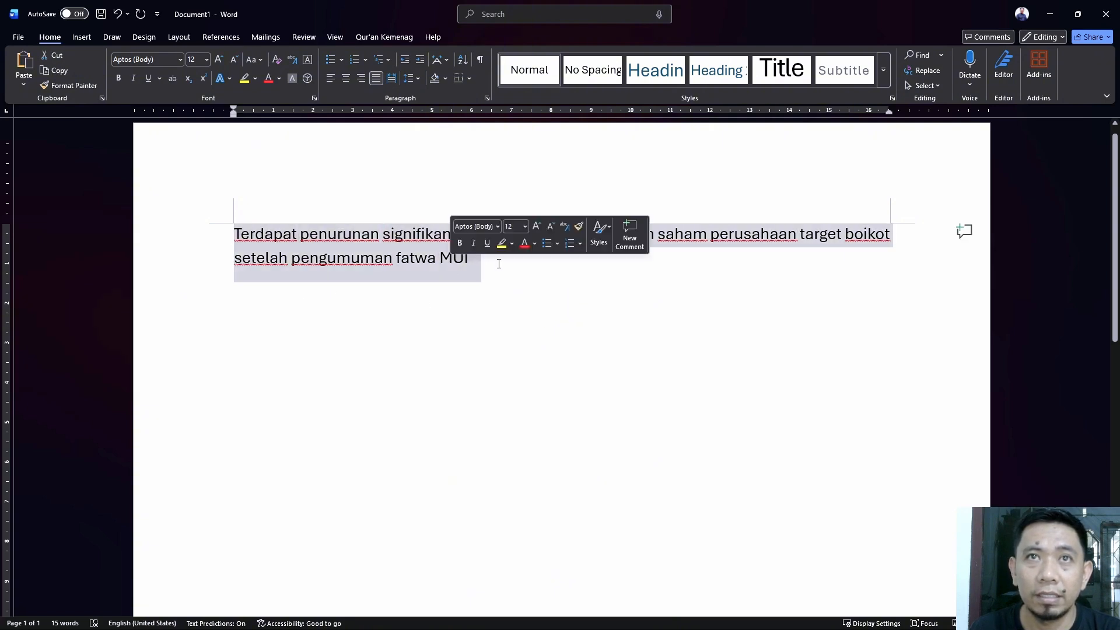
click(502, 263)
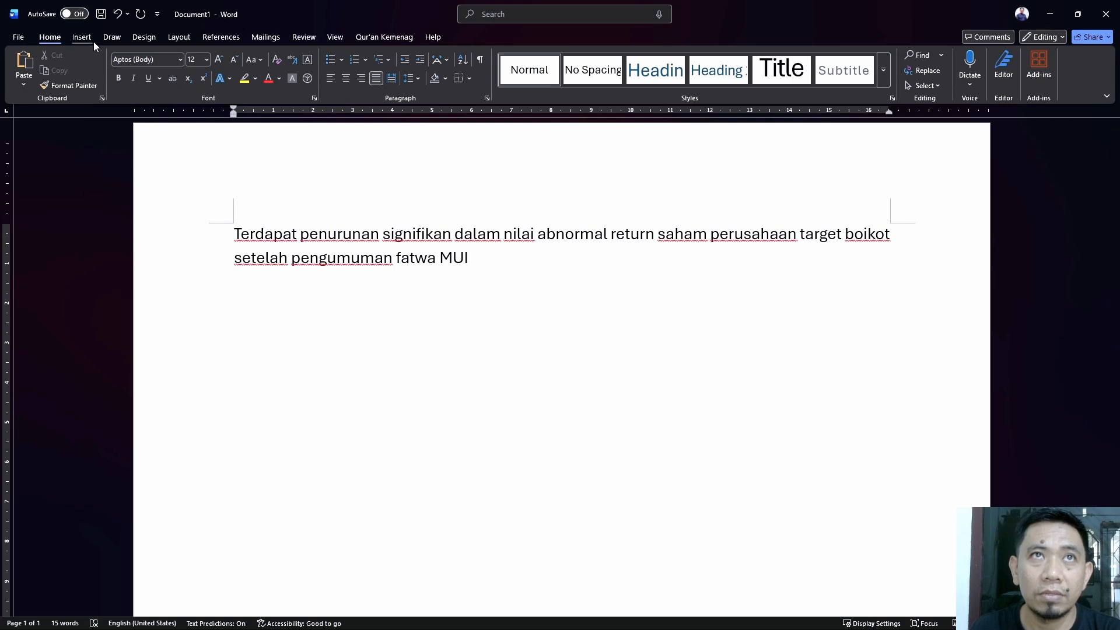
click(227, 39)
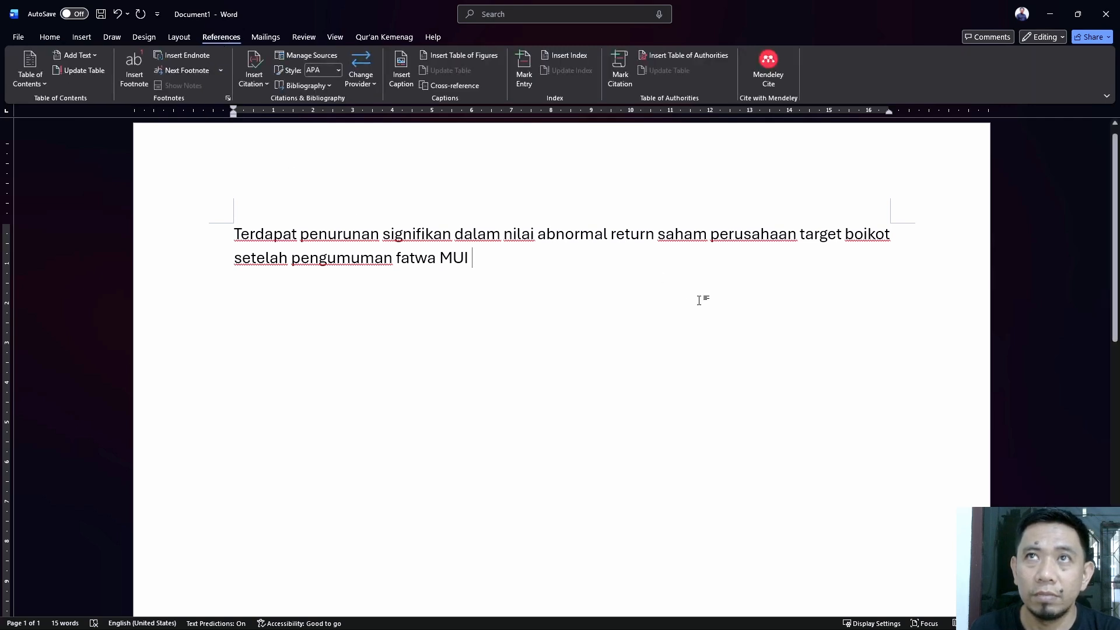
click(768, 73)
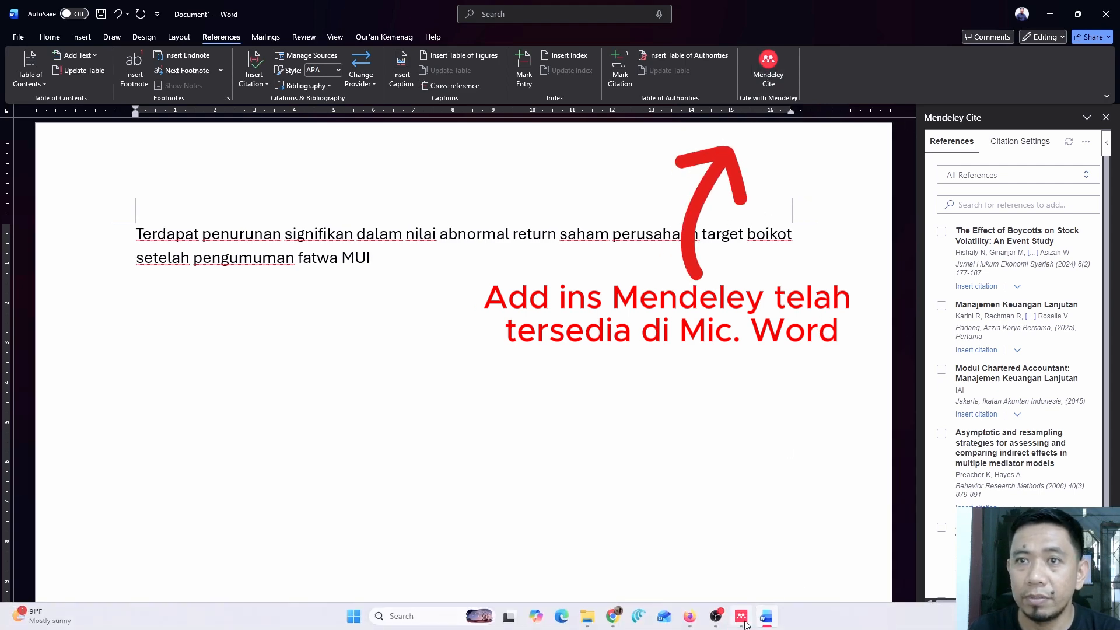
- Switch to Mendeley Reference Manager, look over the import options and the imported article in the library, and return to Word
click(745, 622)
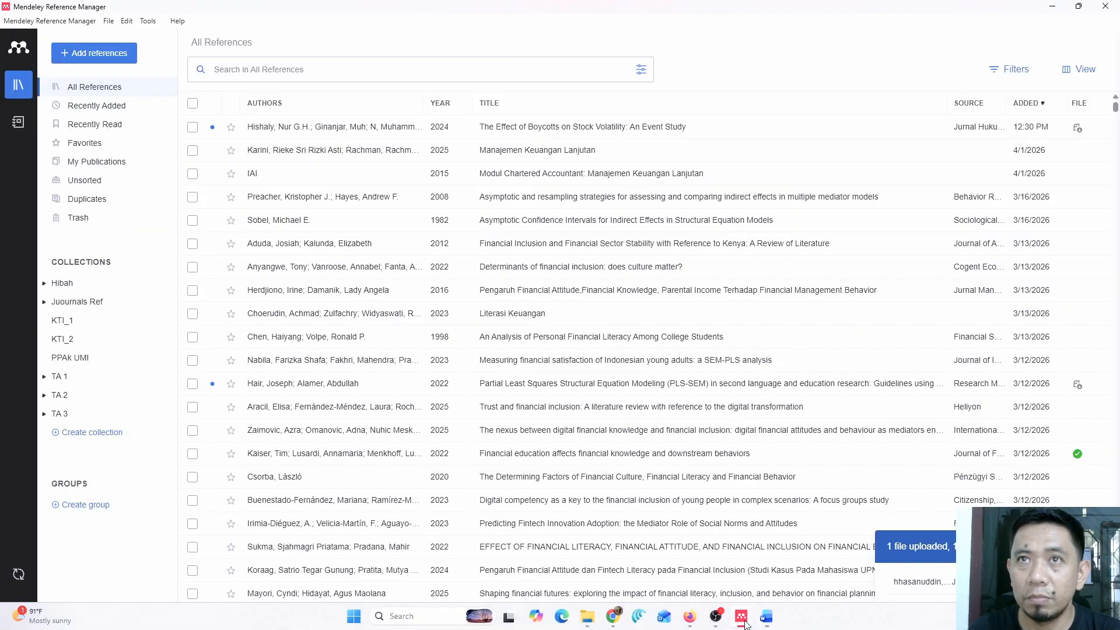
click(114, 61)
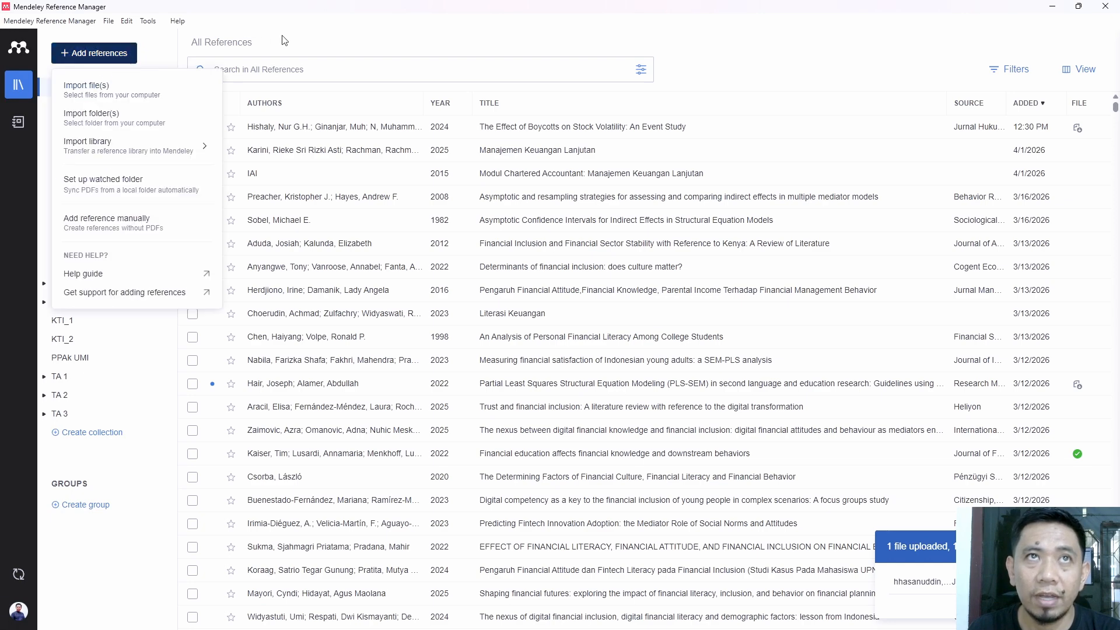
click(759, 42)
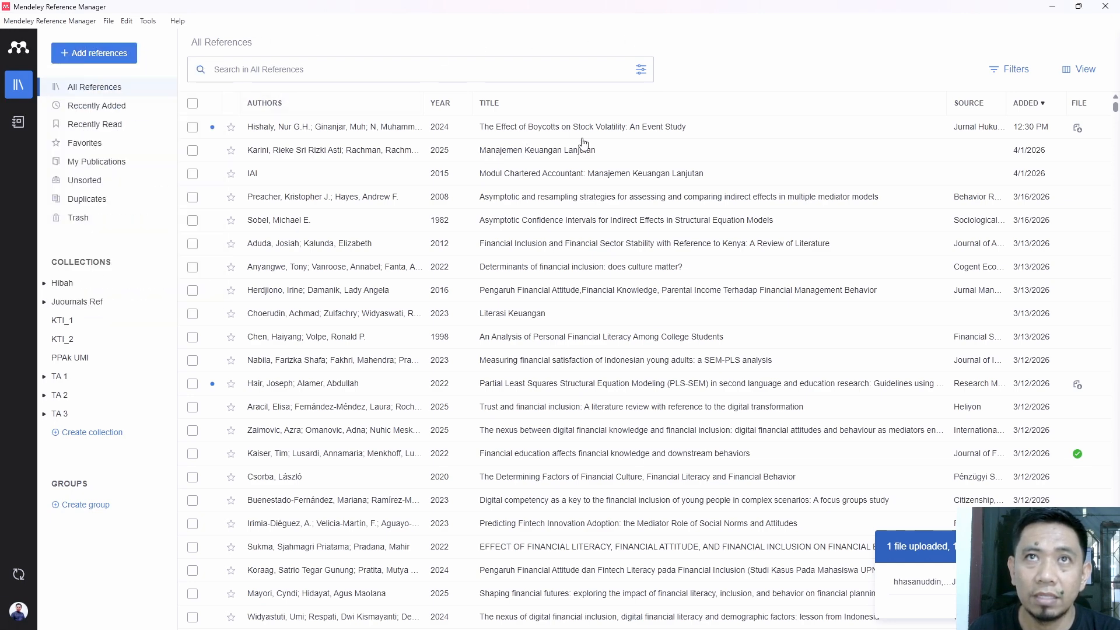
click(1053, 11)
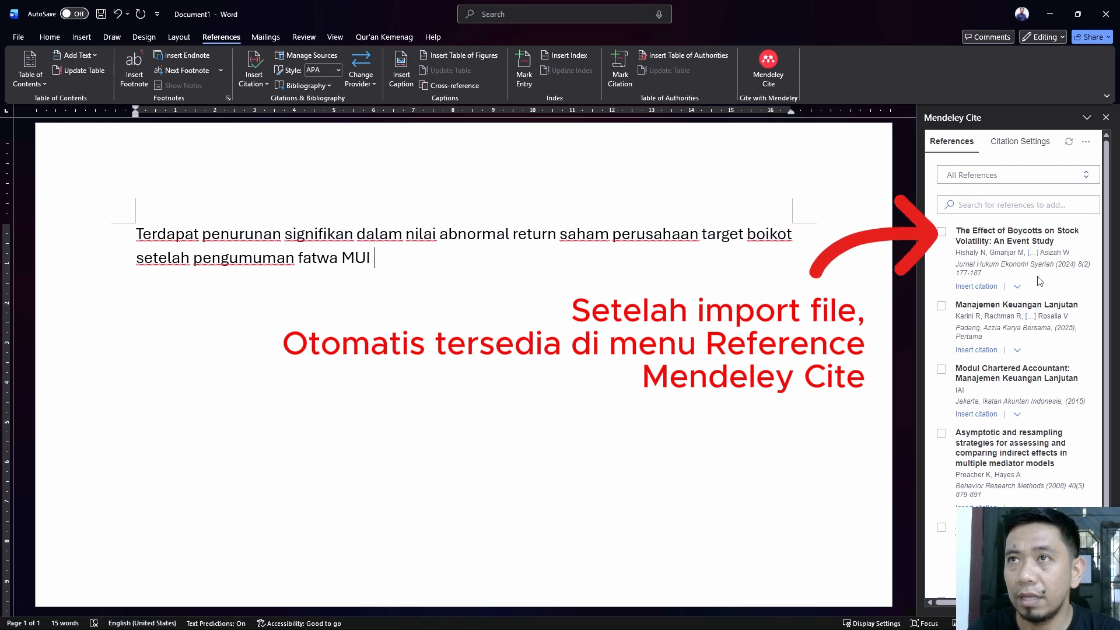
- Insert a citation to "The Effect of Boycotts on Stock Volatility: An Event Study" at the end of the passage
click(944, 234)
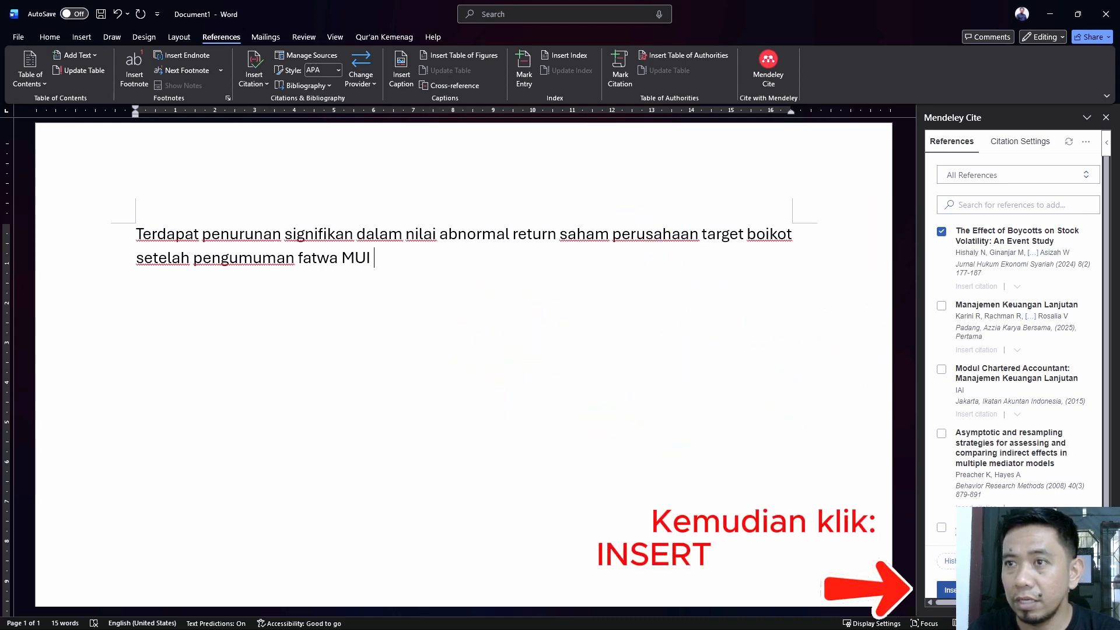
click(947, 590)
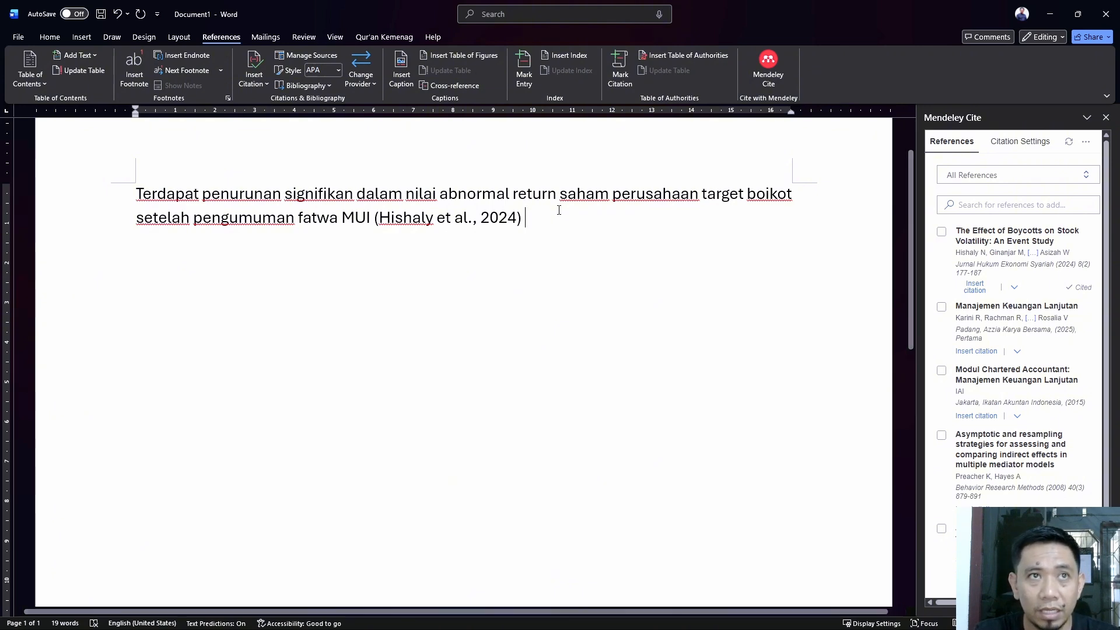
- Start a new paragraph with "Menurut" and insert the boycott article's citation as Author (Year) after it
key(Return)
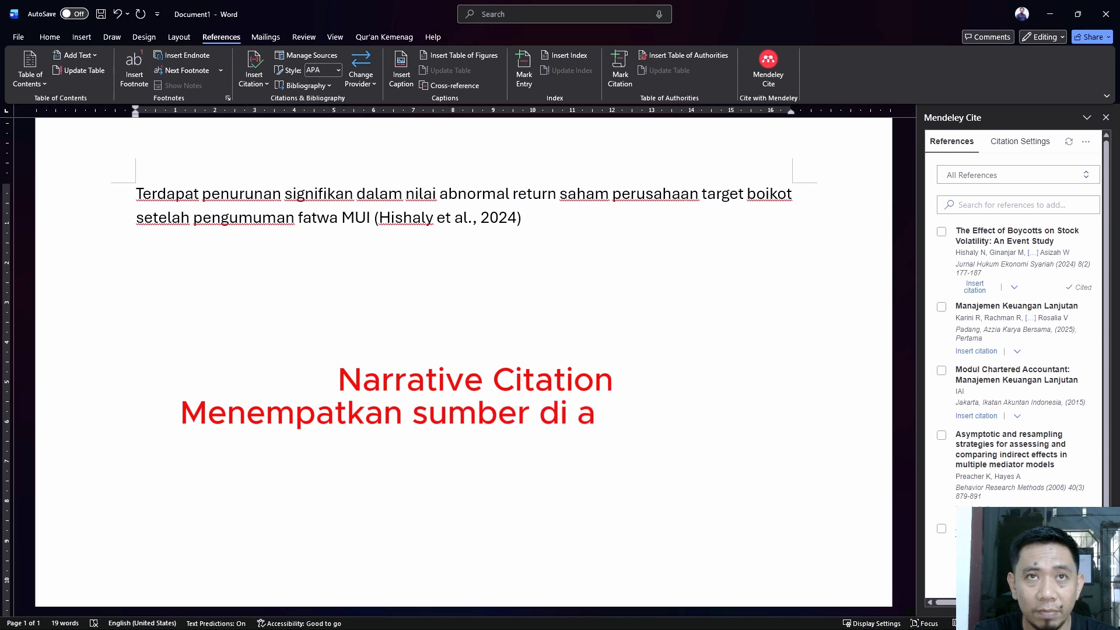
text(Menurut)
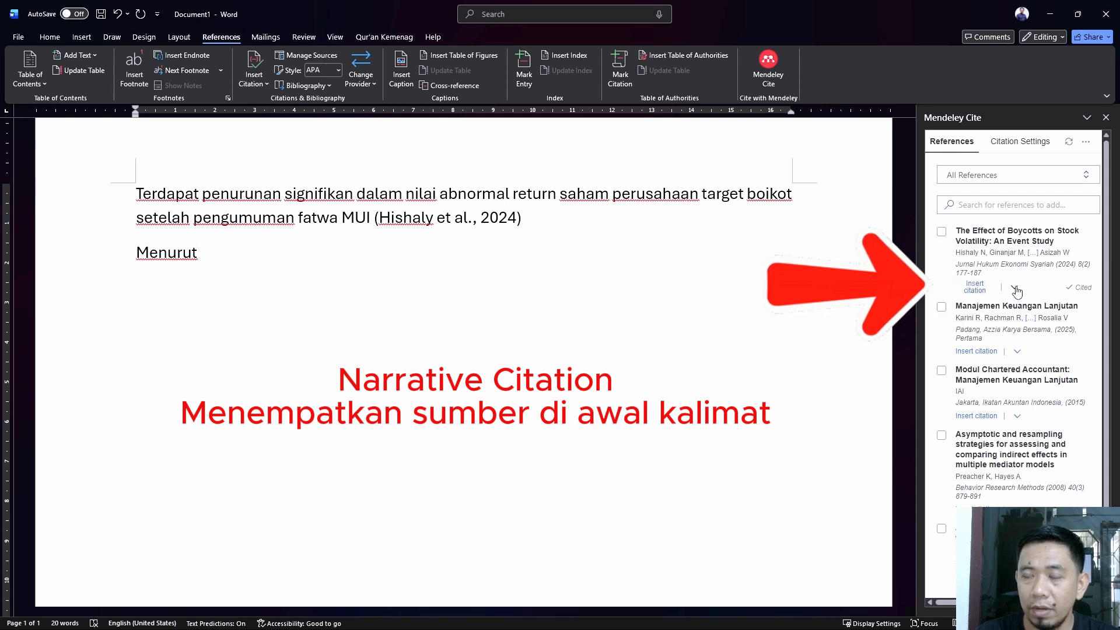
click(1015, 290)
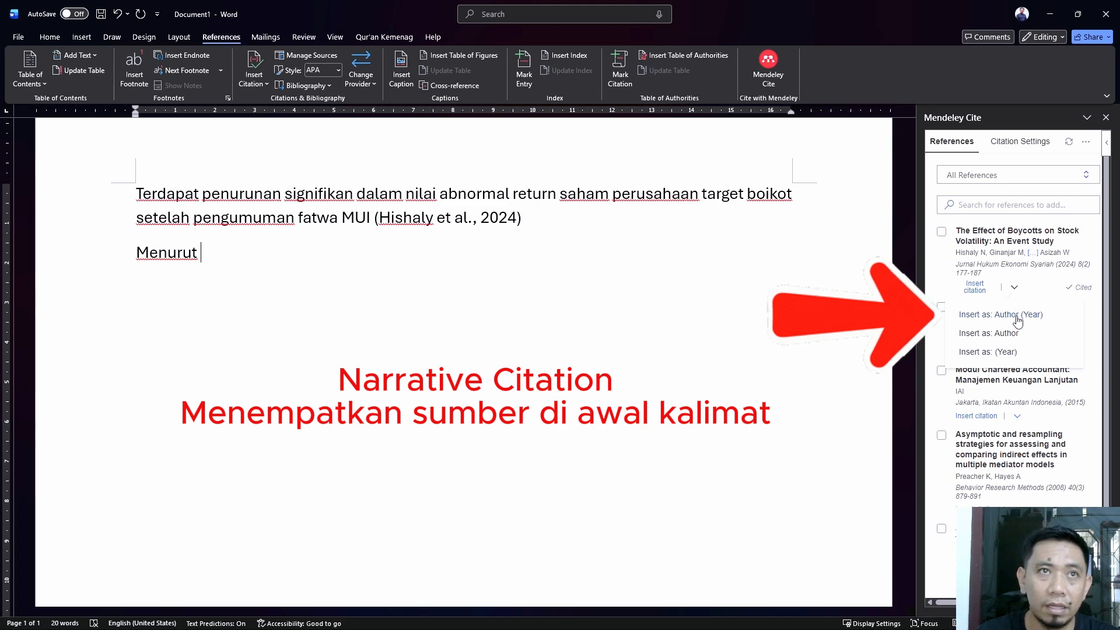
click(1015, 315)
click(430, 219)
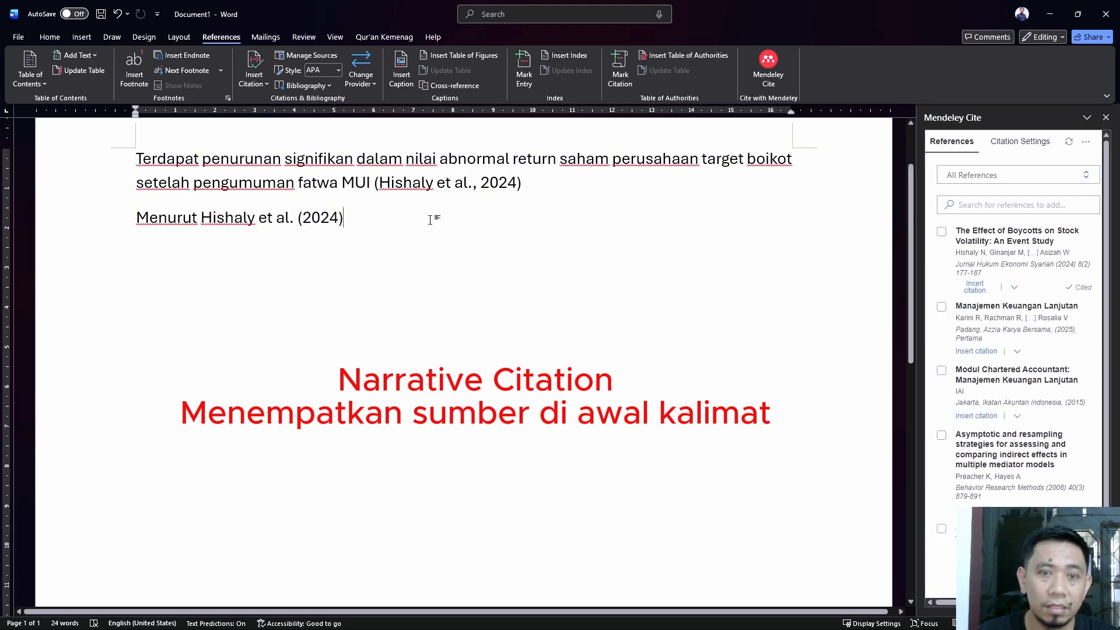
- Copy the first paragraph's passage after the narrative citation, change "Terdapat" to "terdapat", and end the sentence with a period
drag(136, 158, 373, 183)
key(ctrl+c)
click(485, 222)
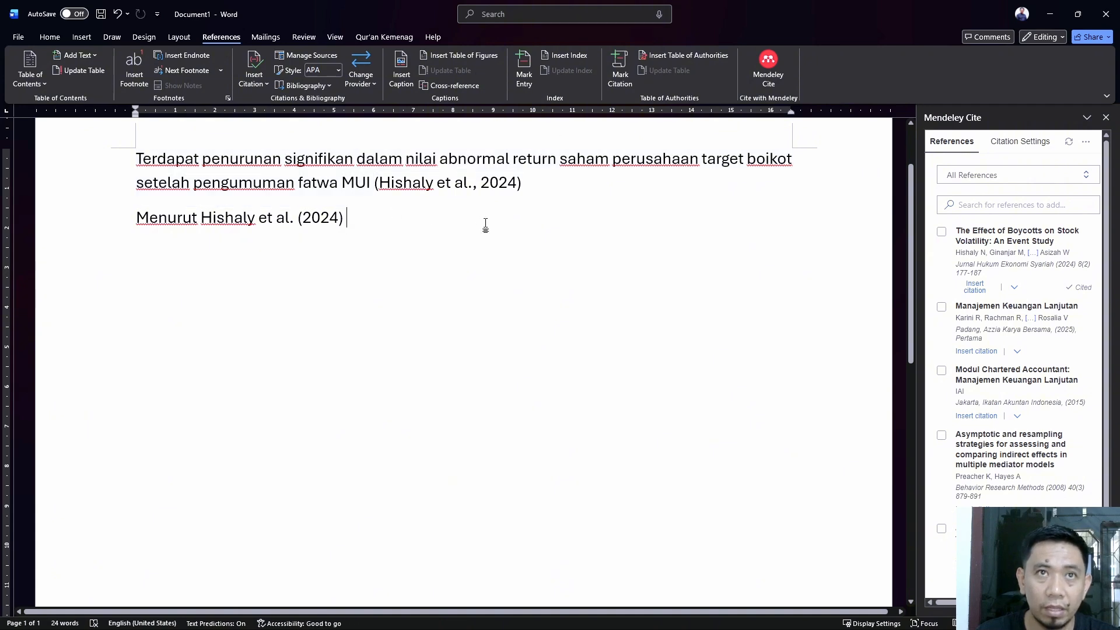
key(ctrl+v)
click(364, 217)
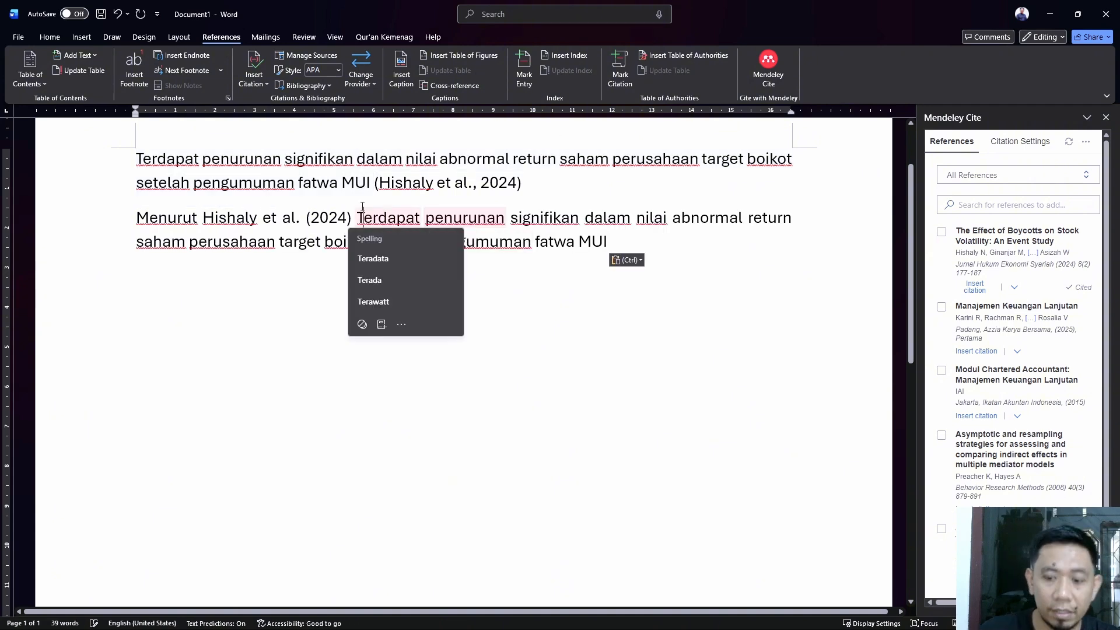
key(BackSpace)
text(t al)
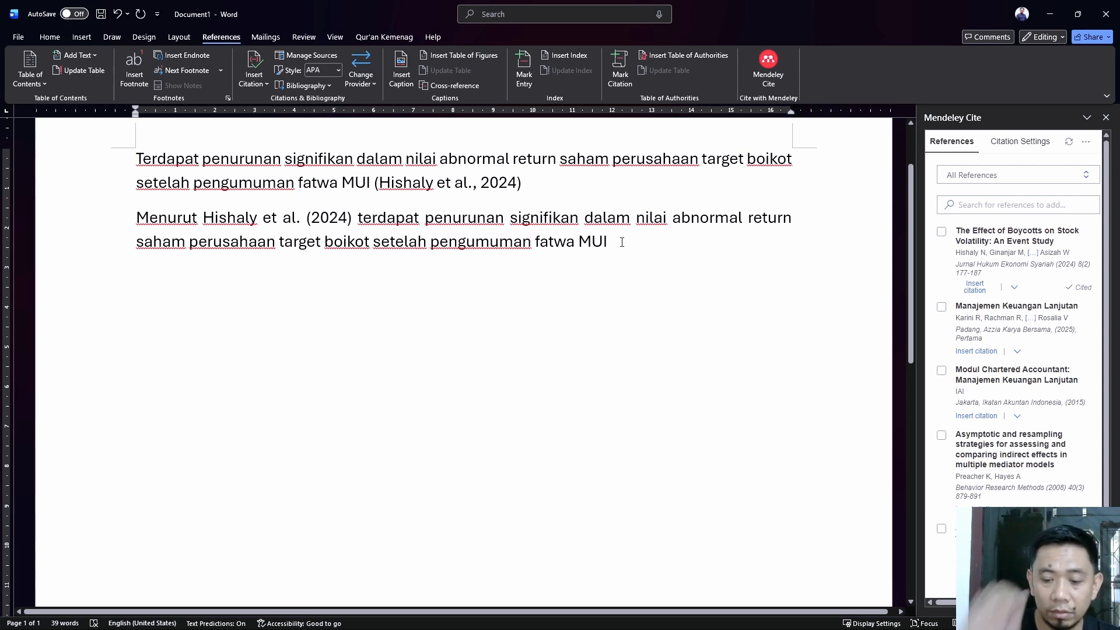
text(.)
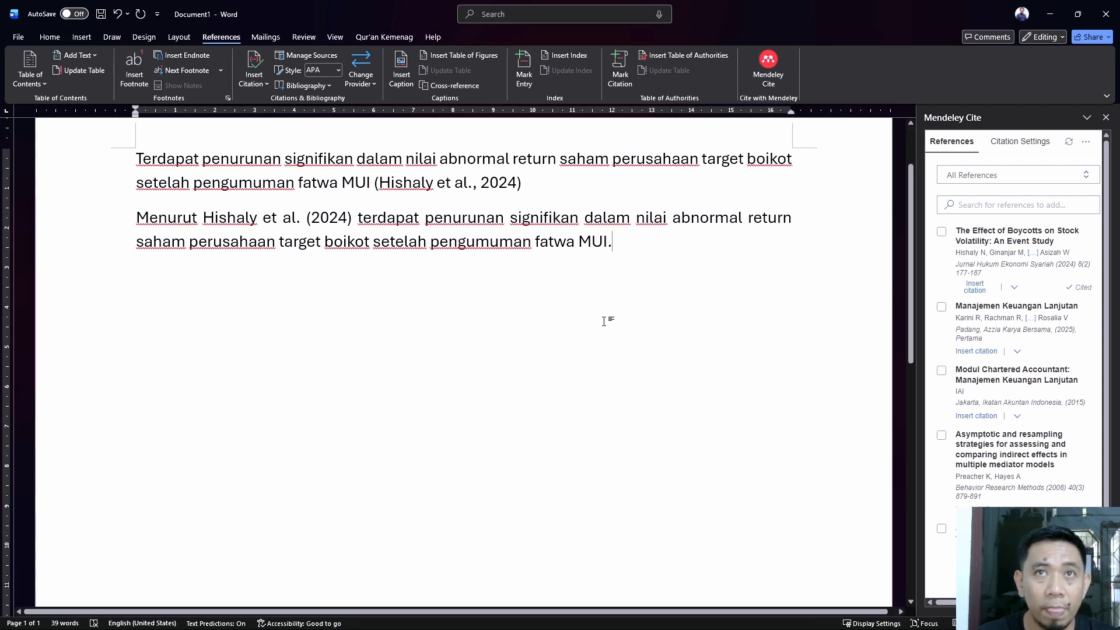
- Add a new blank paragraph below the paragraph containing the narrative citation
scroll(604, 321, up, 3)
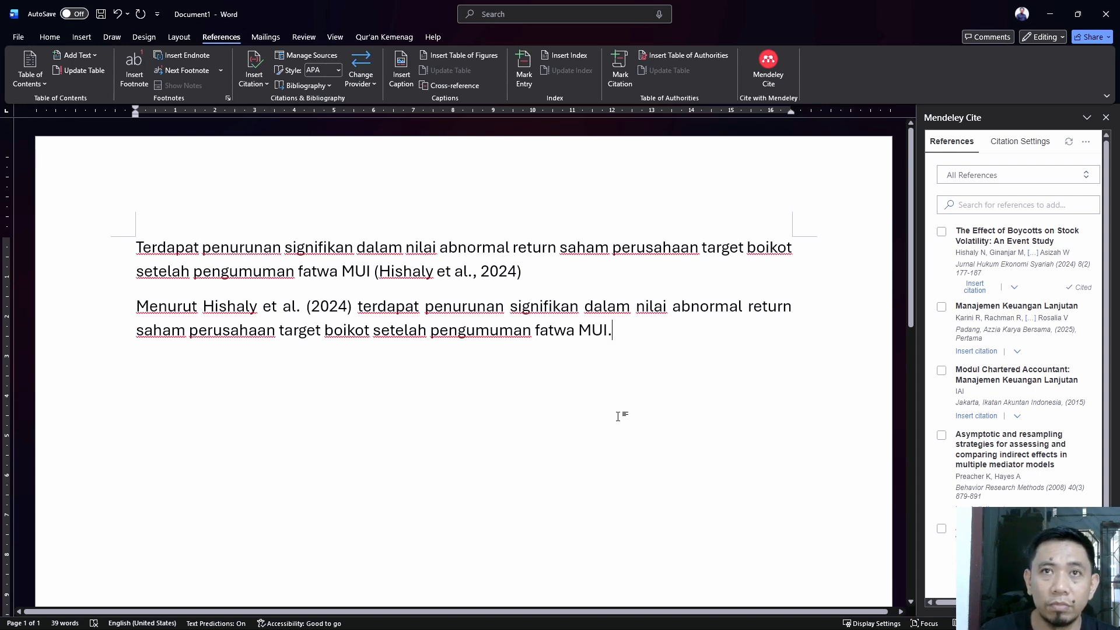
scroll(618, 416, down, 2)
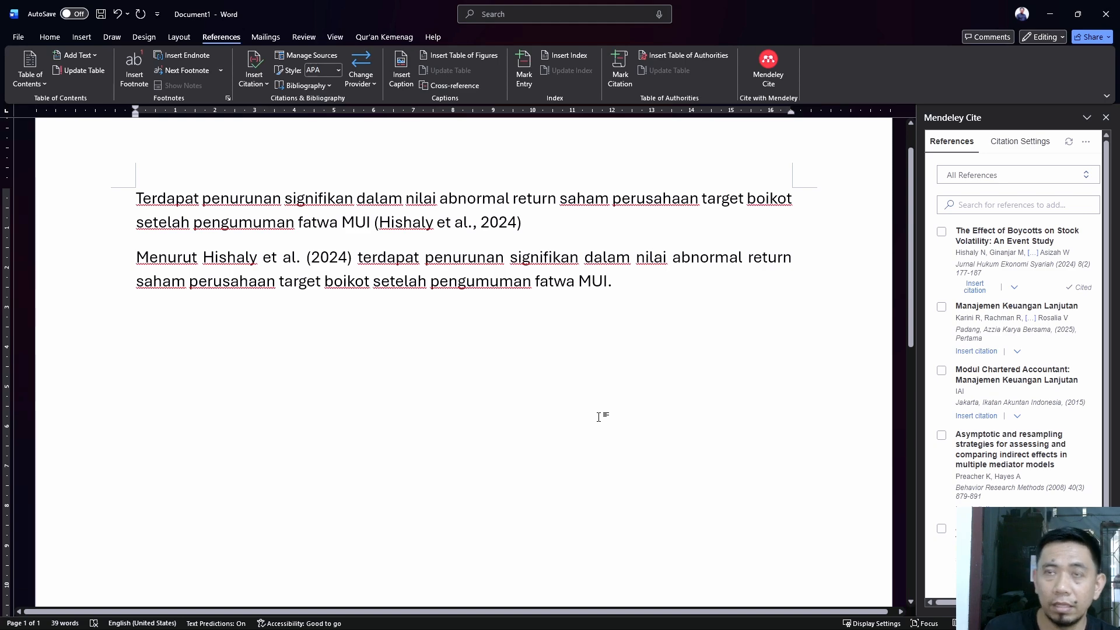
scroll(596, 426, down, 3)
scroll(595, 434, up, 5)
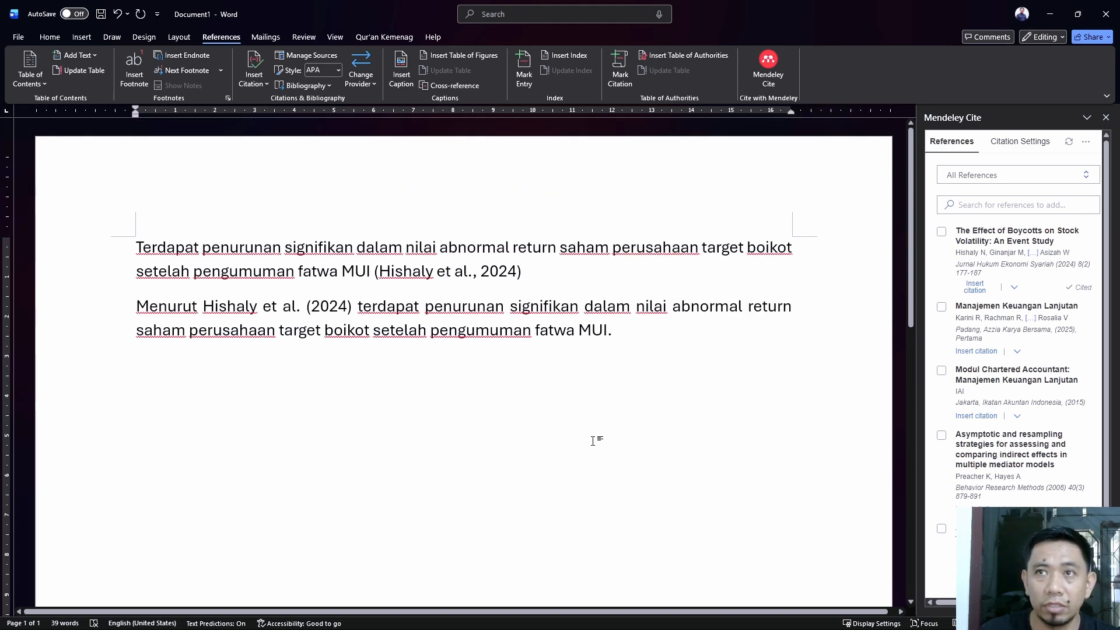
key(Return)
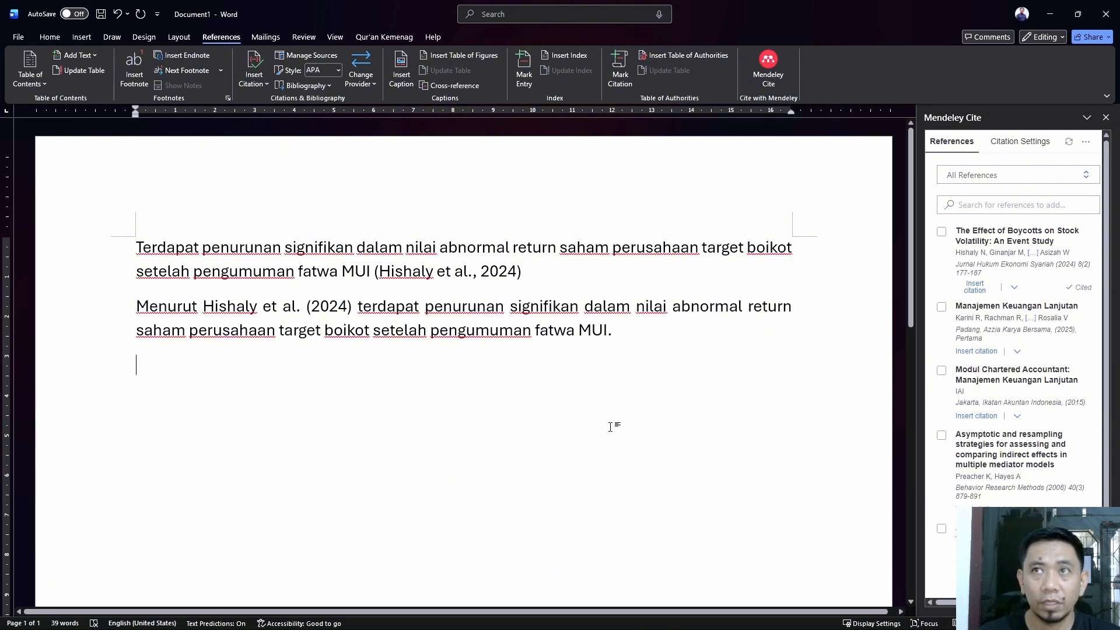
- Switch to Mendeley Reference Manager, view the manual entry option for adding references, and dismiss the choices
click(1050, 14)
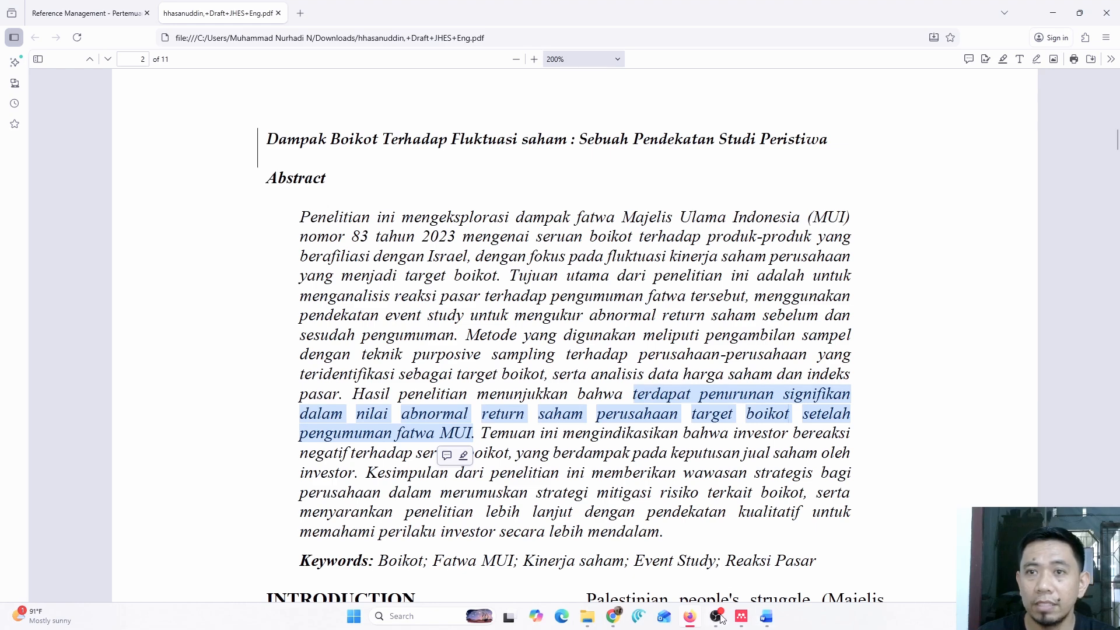
click(741, 623)
click(103, 52)
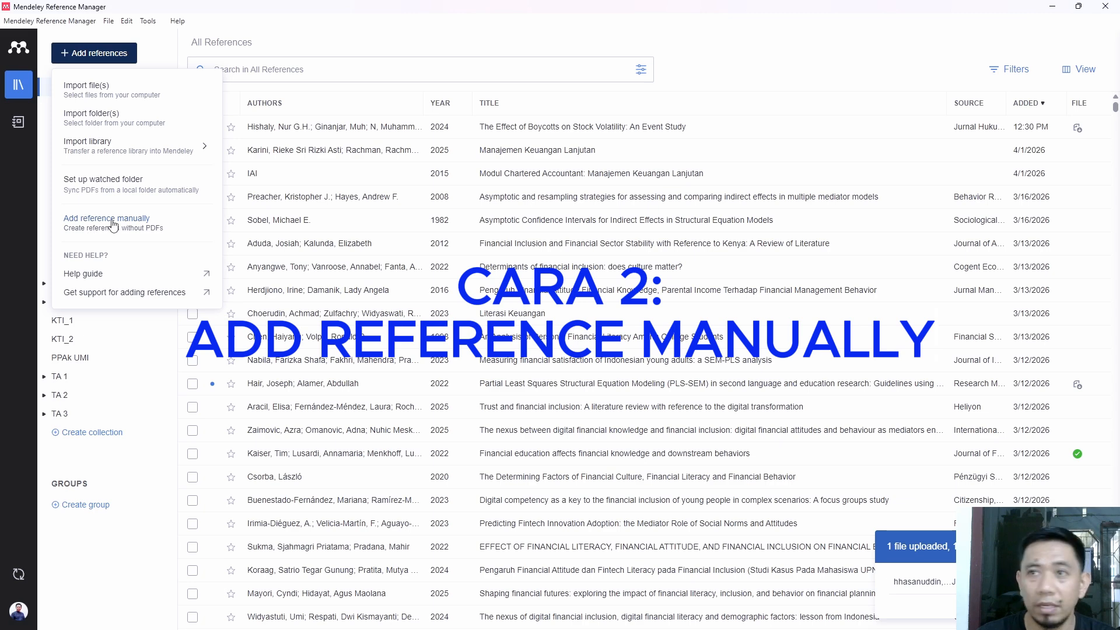
click(115, 557)
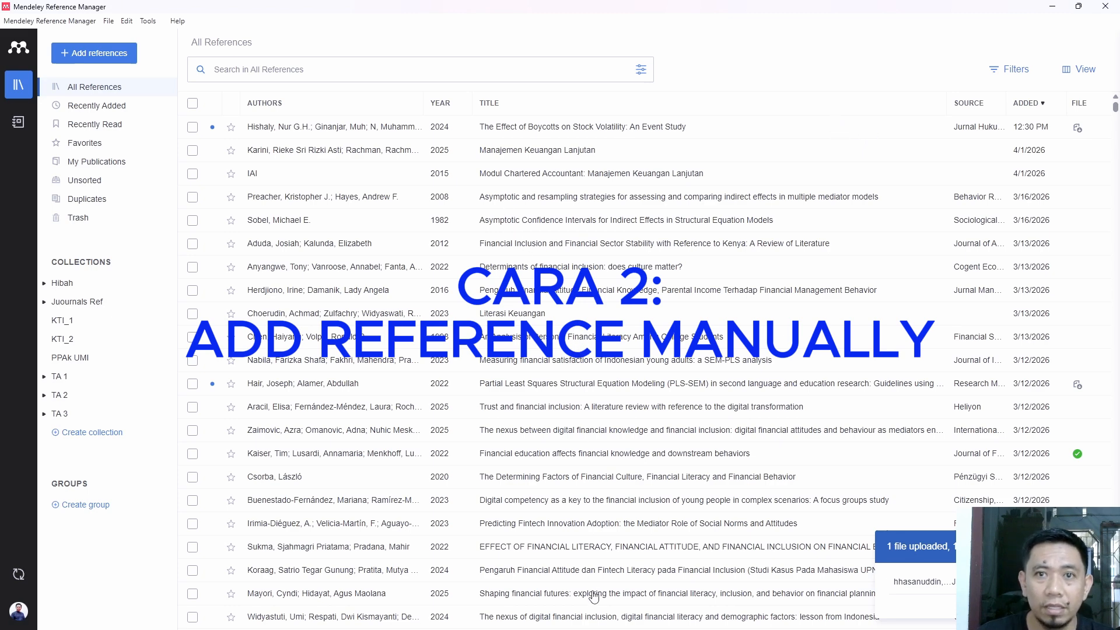
- Switch to Chrome and open the ScienceDirect result "Financial literacy and financial well-being" from the Google results in a new tab
click(615, 618)
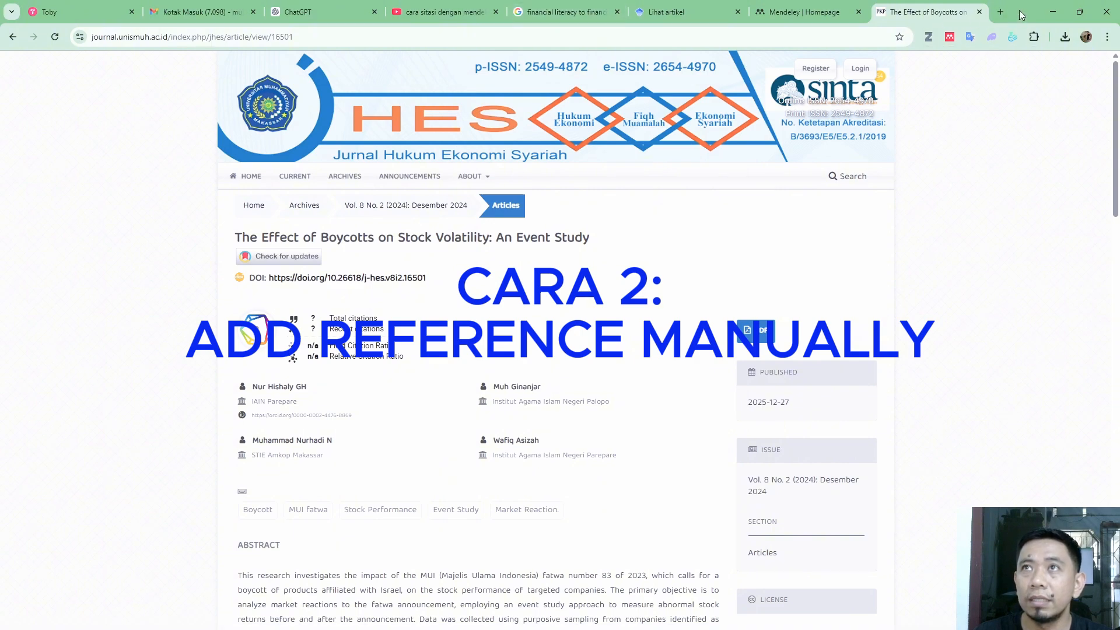
click(579, 15)
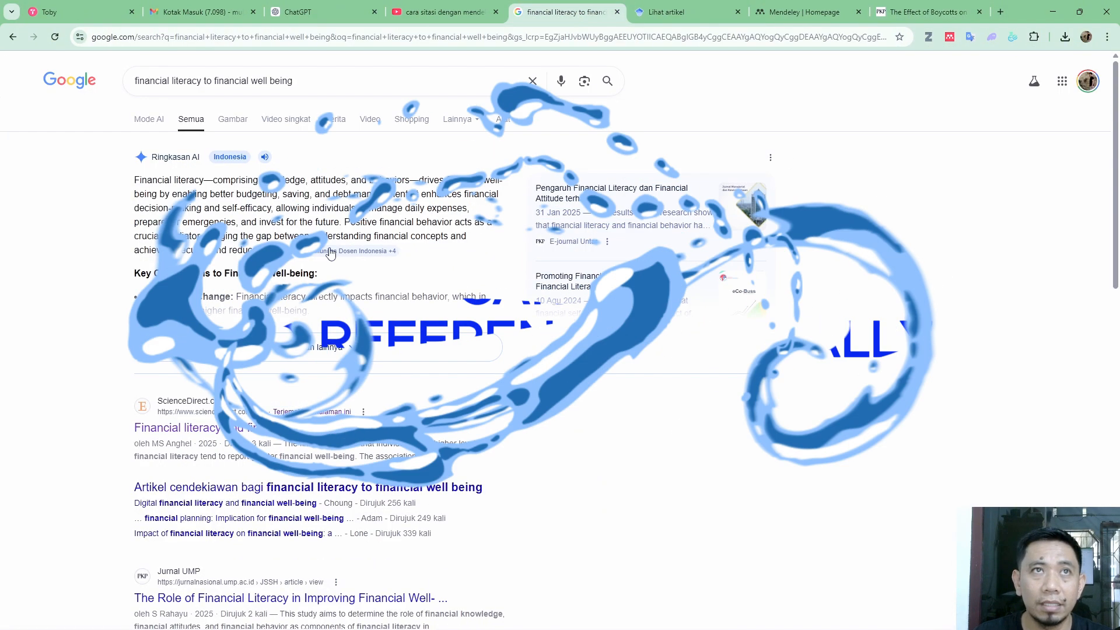
scroll(565, 457, down, 1)
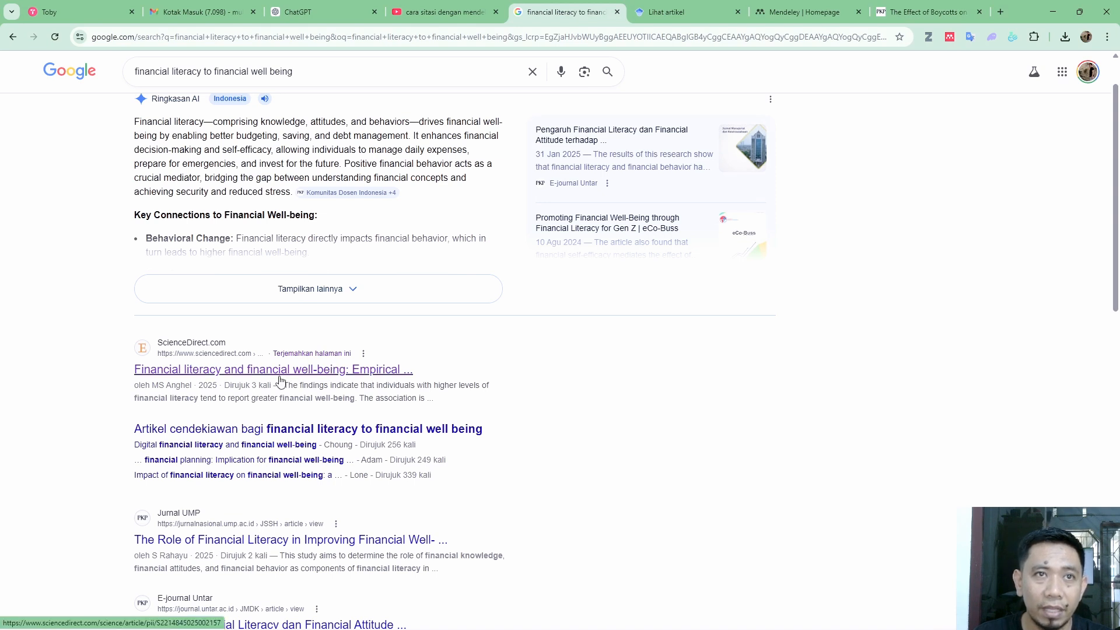
right_click(314, 372)
click(354, 384)
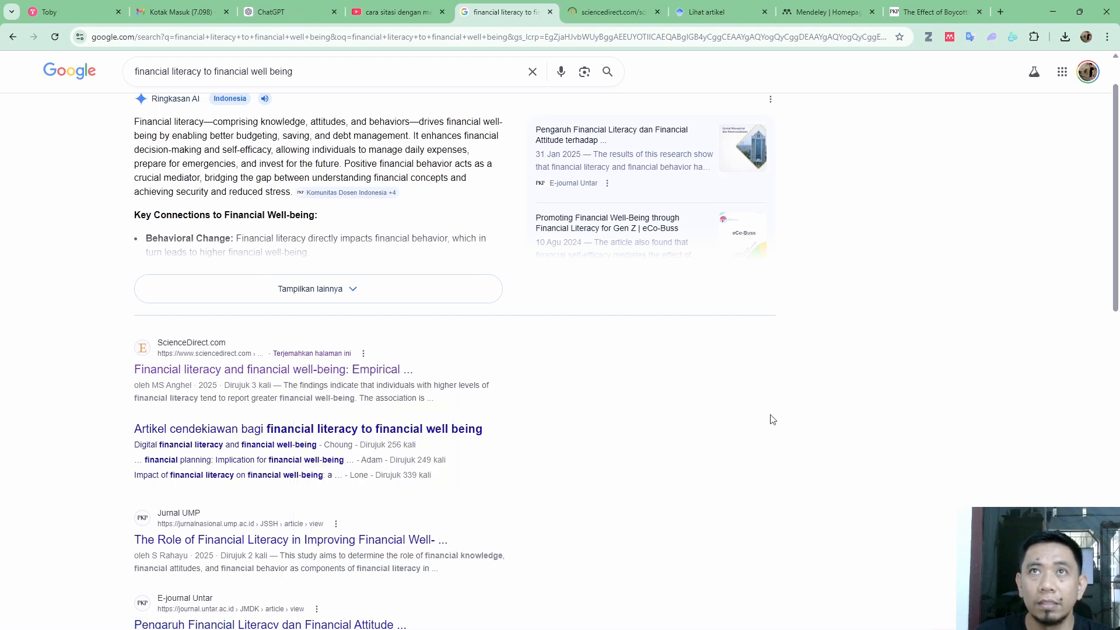
key(ctrl+Tab)
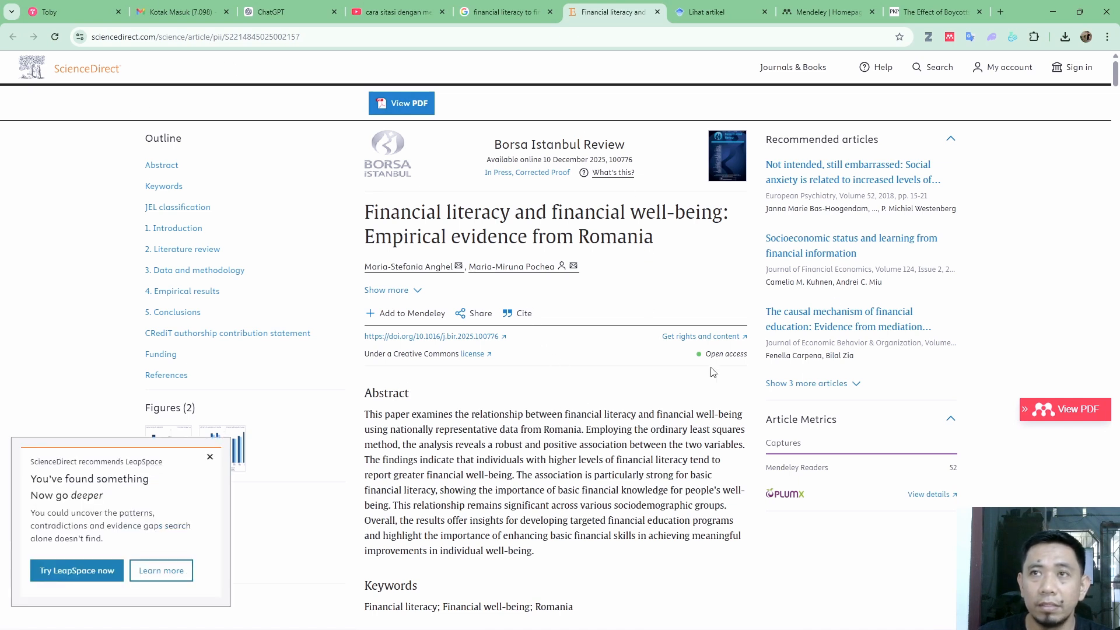
scroll(522, 470, down, 1)
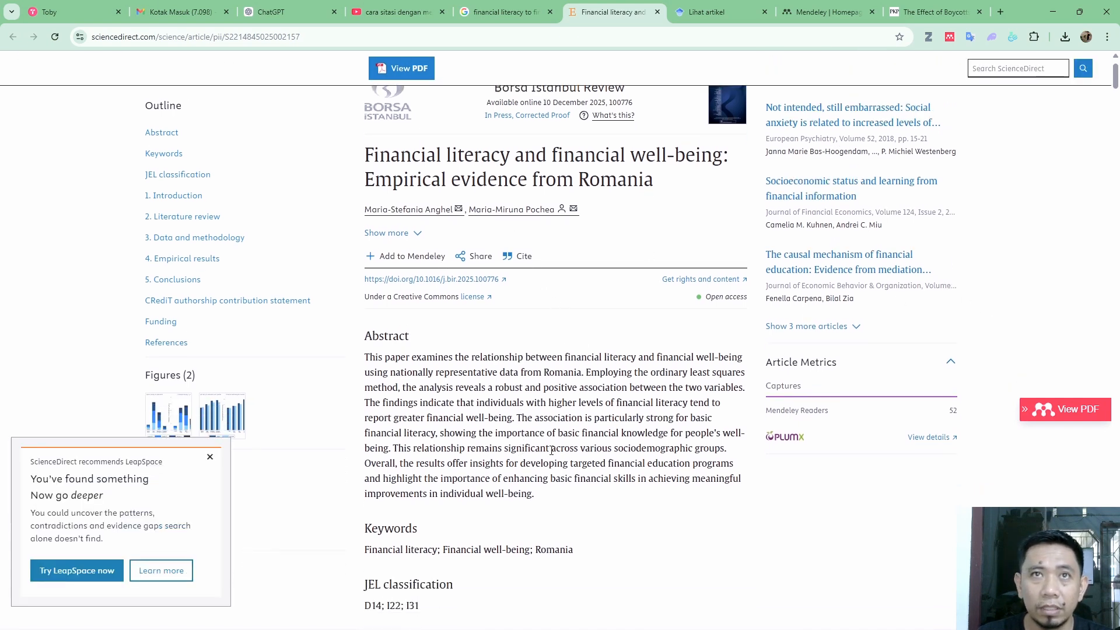
scroll(546, 432, up, 1)
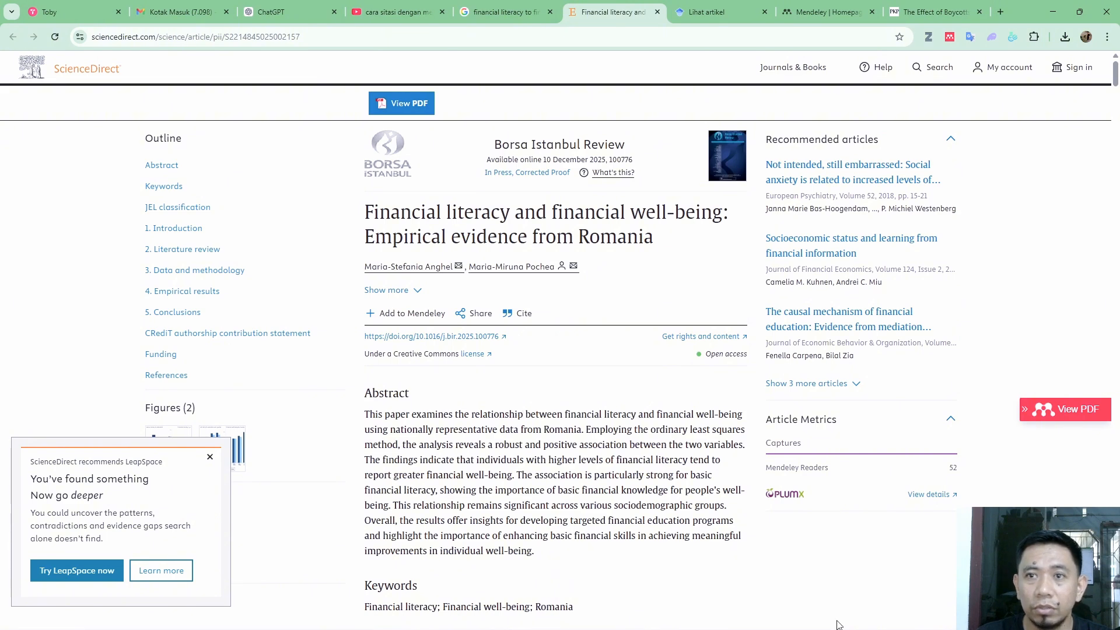
- Switch to Mendeley Reference Manager and open the form for adding a reference manually
mouse_move(838, 626)
click(738, 614)
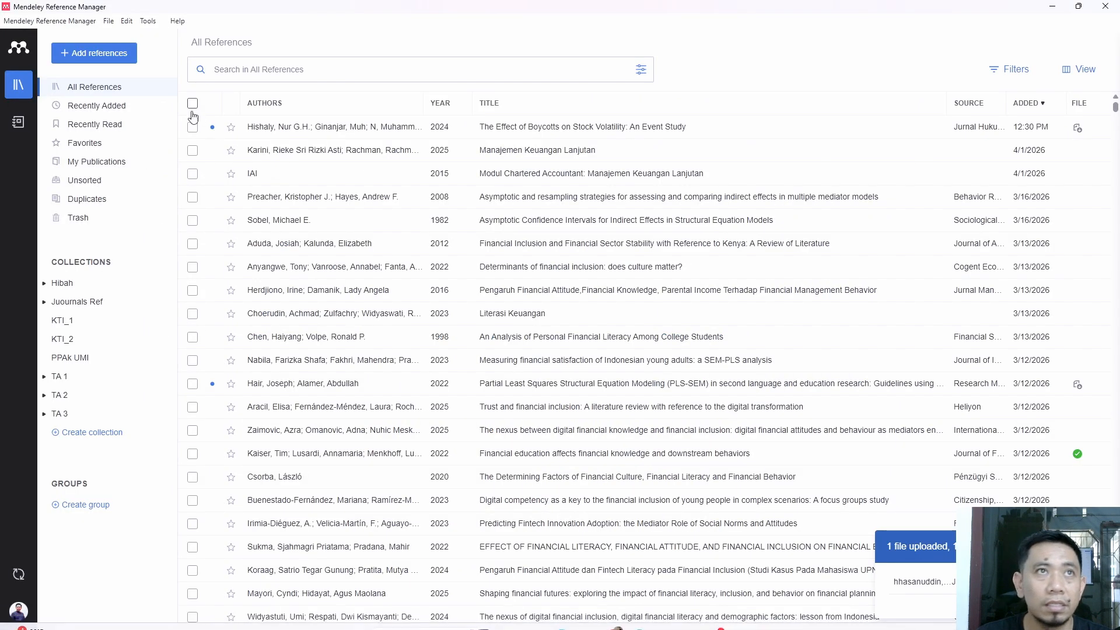
click(76, 56)
click(111, 229)
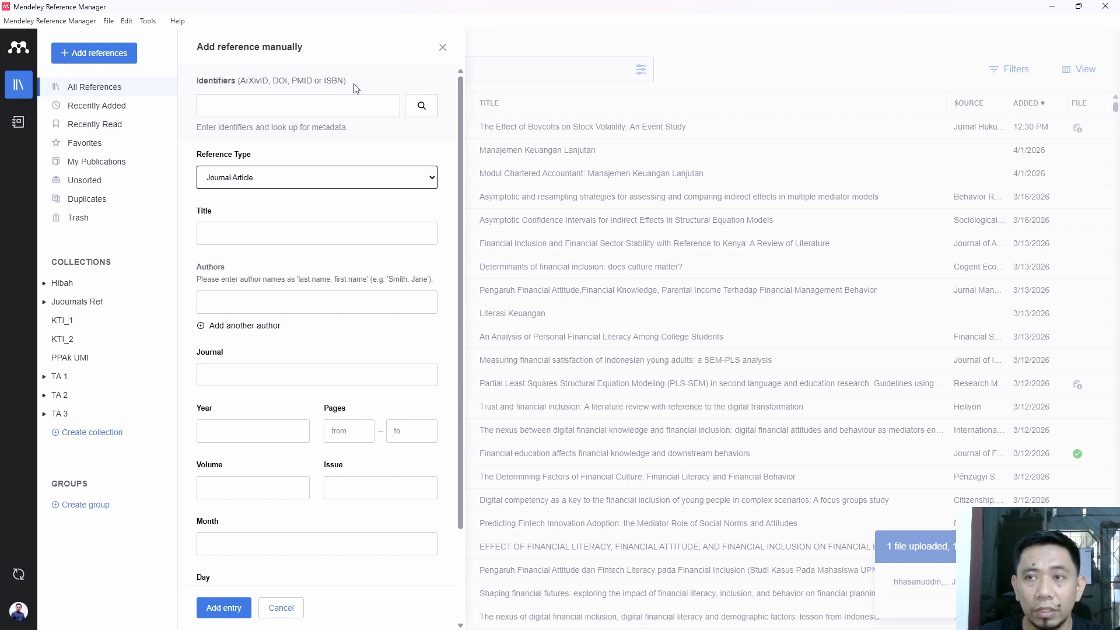
- Switch to Chrome and copy the DOI link address of the article "Financial literacy and financial well-being: Empirical evidence from Romania"
mouse_move(753, 625)
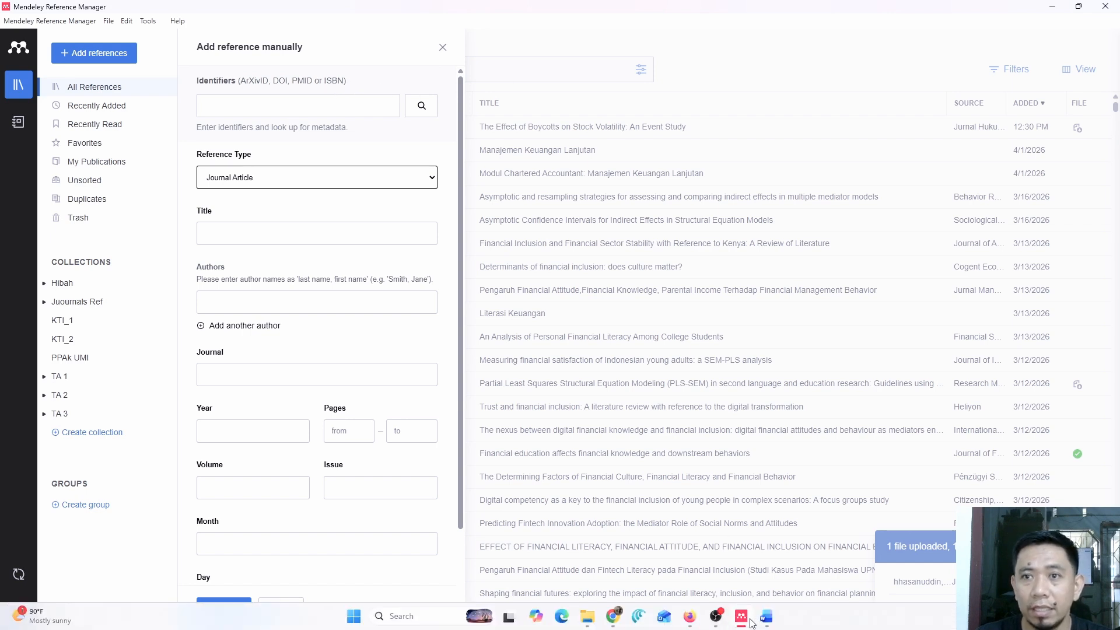
click(614, 618)
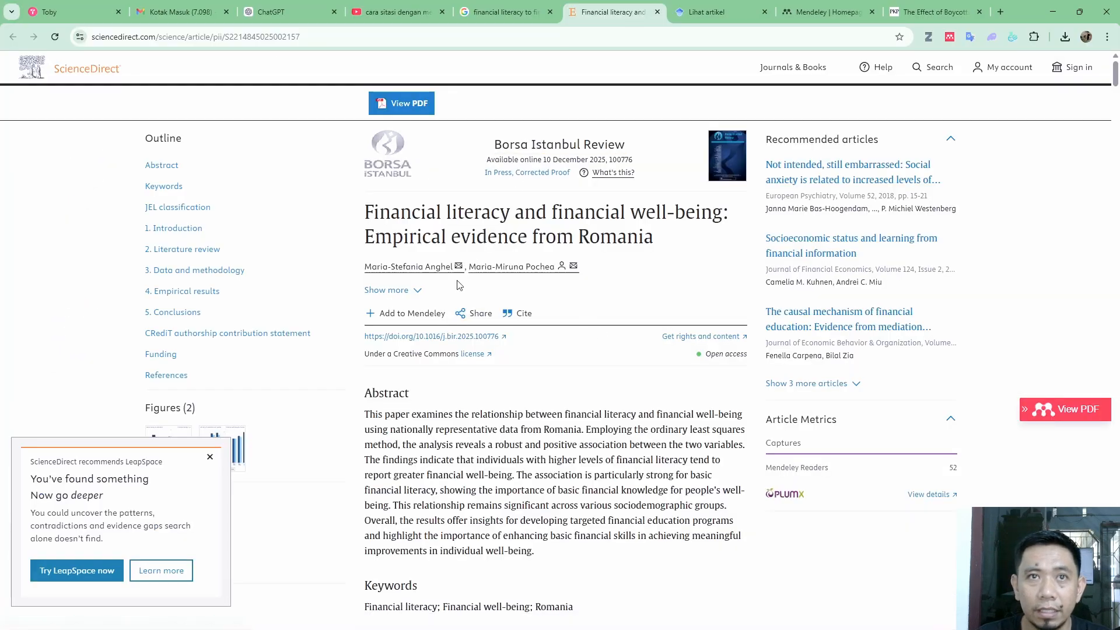
drag(357, 338, 497, 336)
right_click(475, 343)
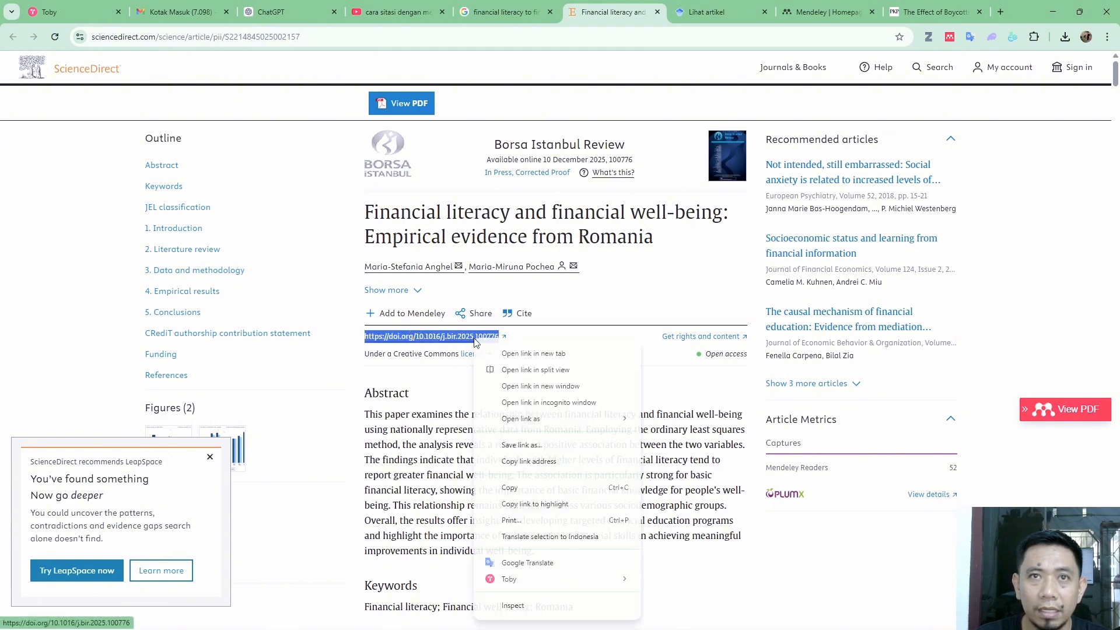
click(517, 462)
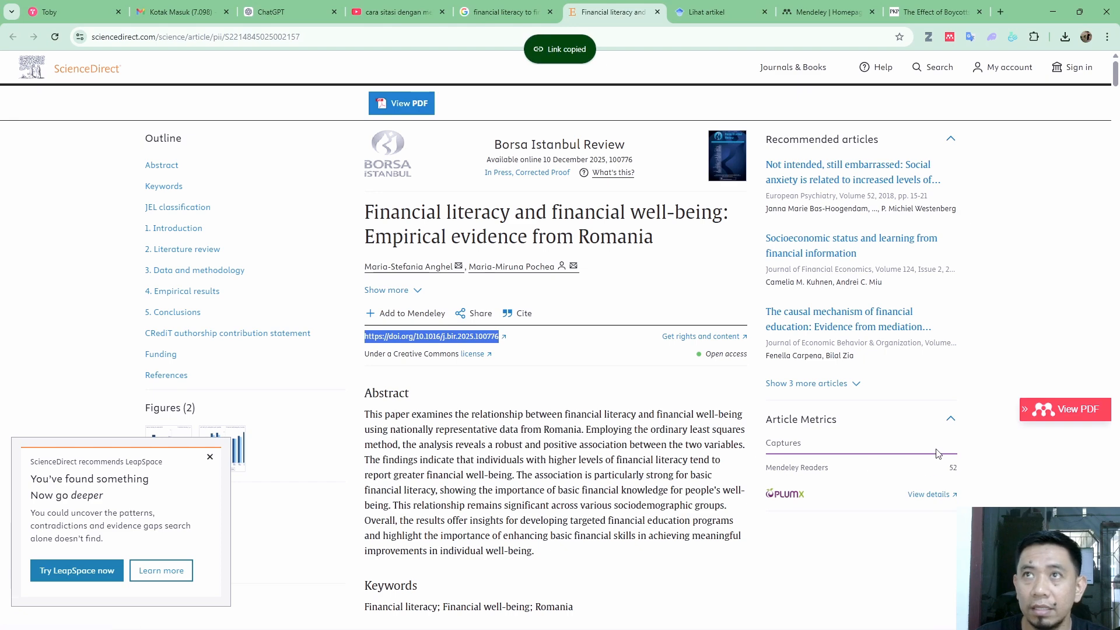
click(747, 616)
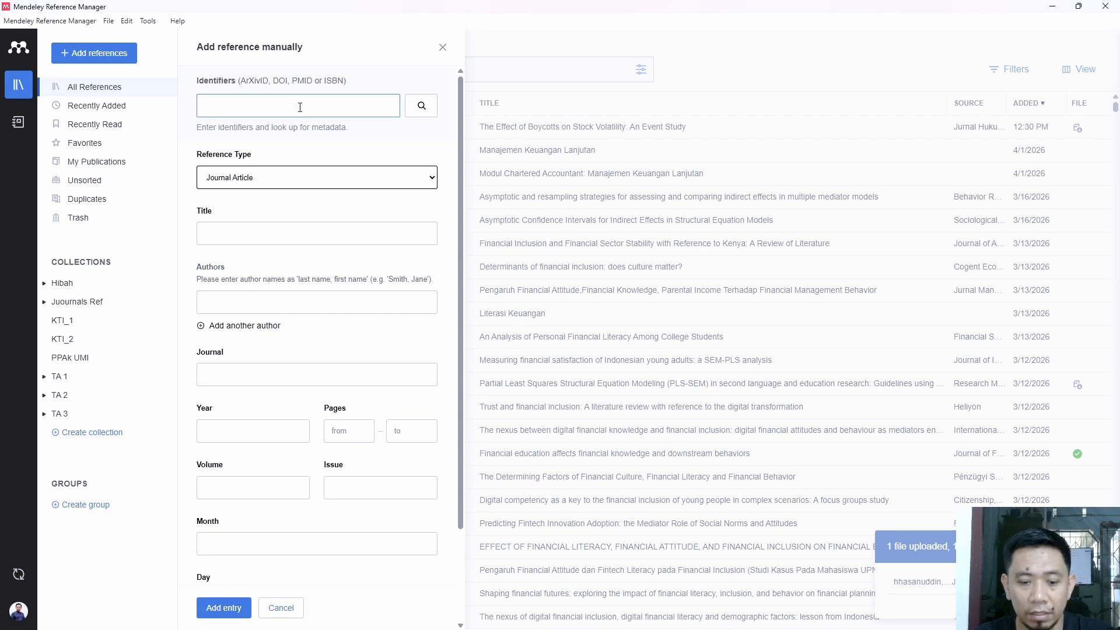
key(ctrl+v)
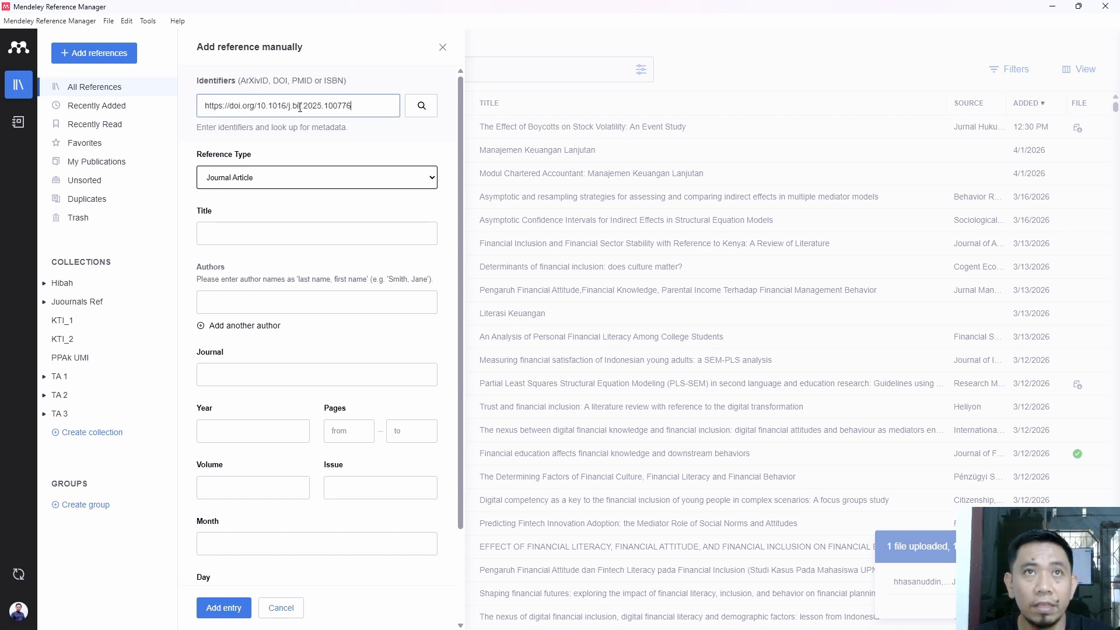
click(423, 109)
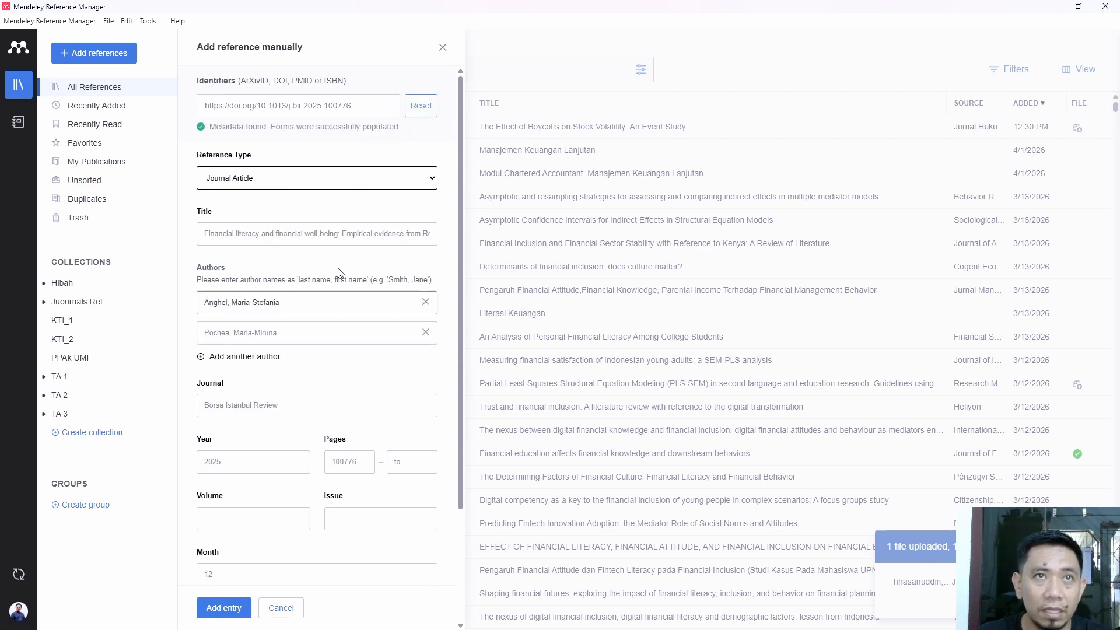
- Review the manual reference form's bibliographic fields from the identifier down to the abstract
scroll(273, 163, down, 2)
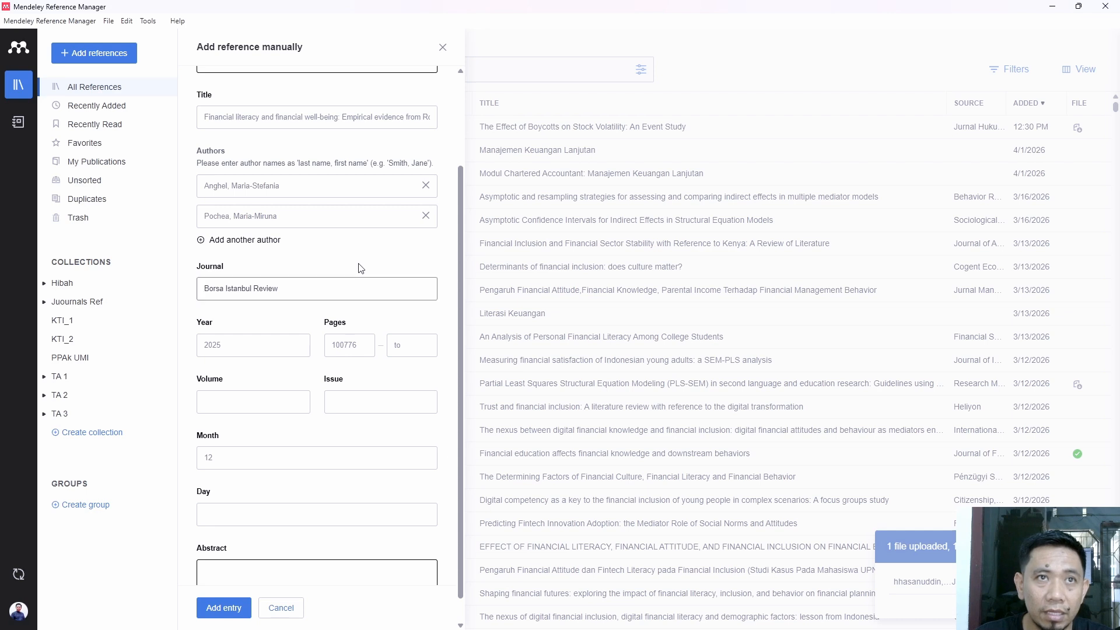
scroll(310, 198, down, 1)
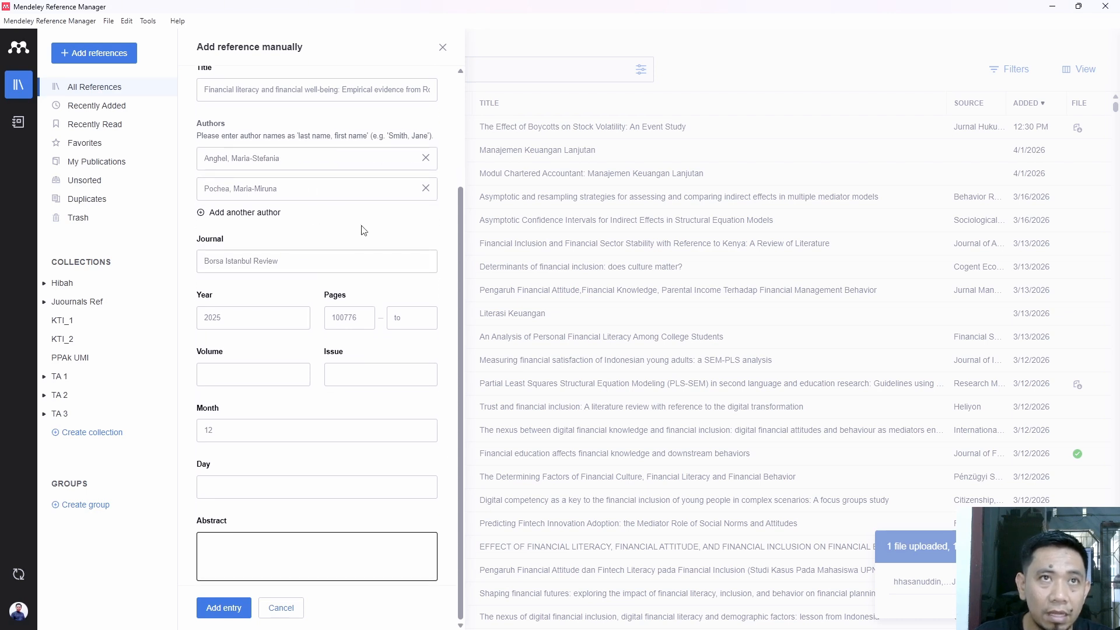
scroll(318, 175, up, 2)
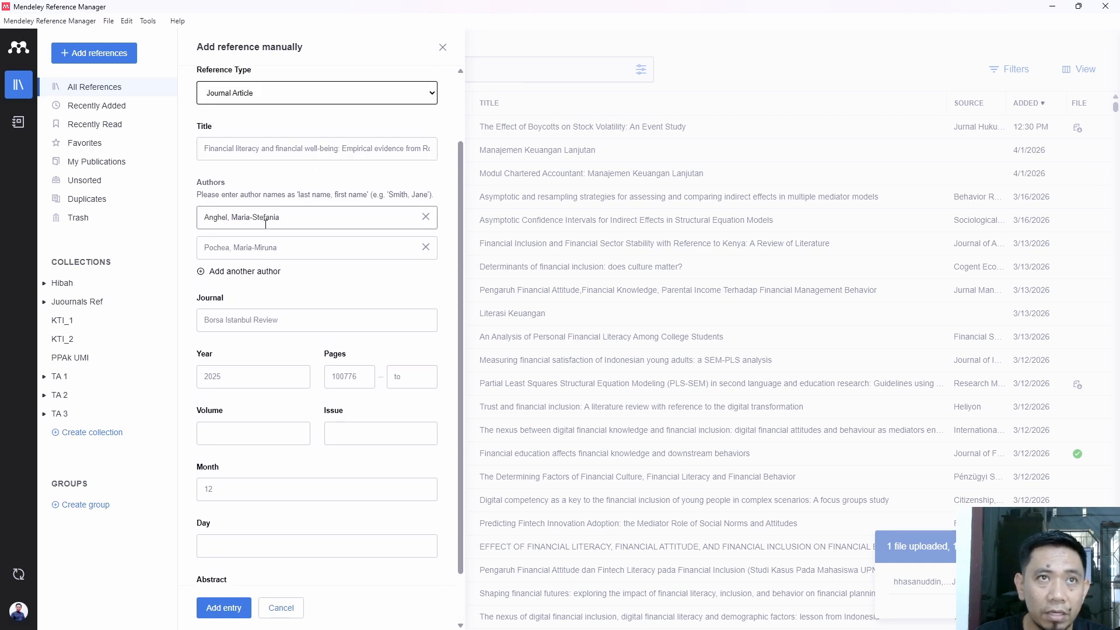
scroll(269, 224, down, 2)
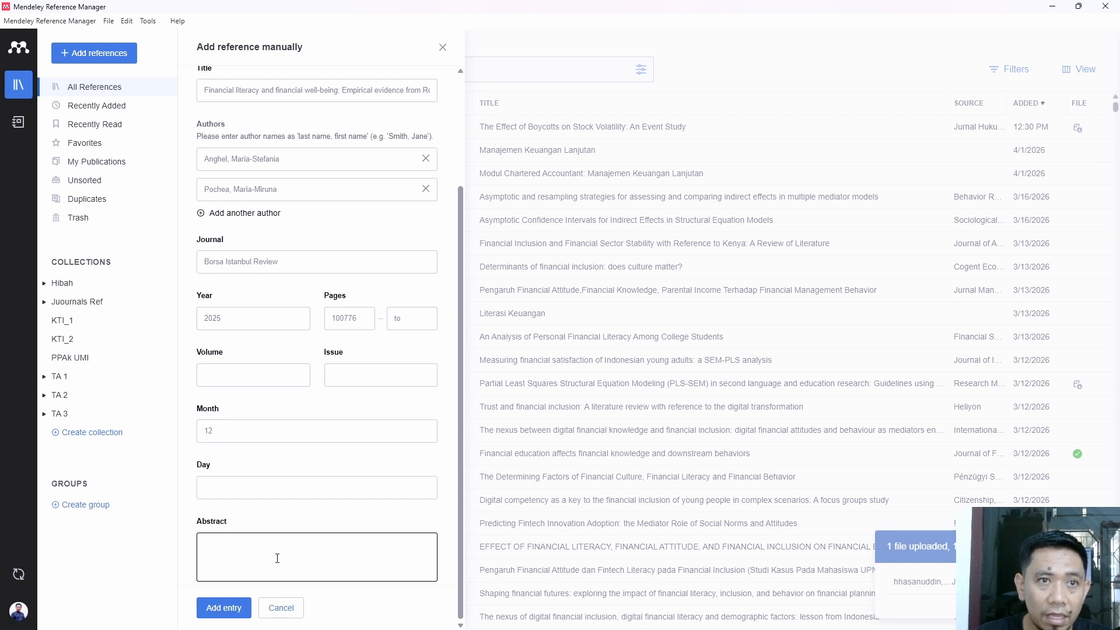
scroll(322, 564, up, 3)
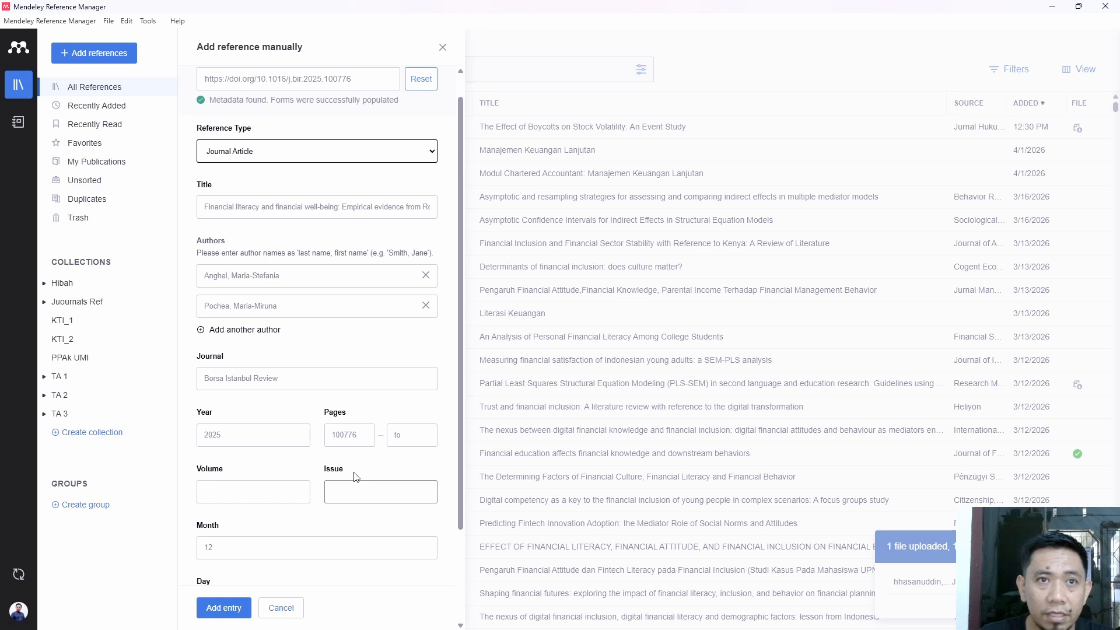
scroll(356, 477, down, 2)
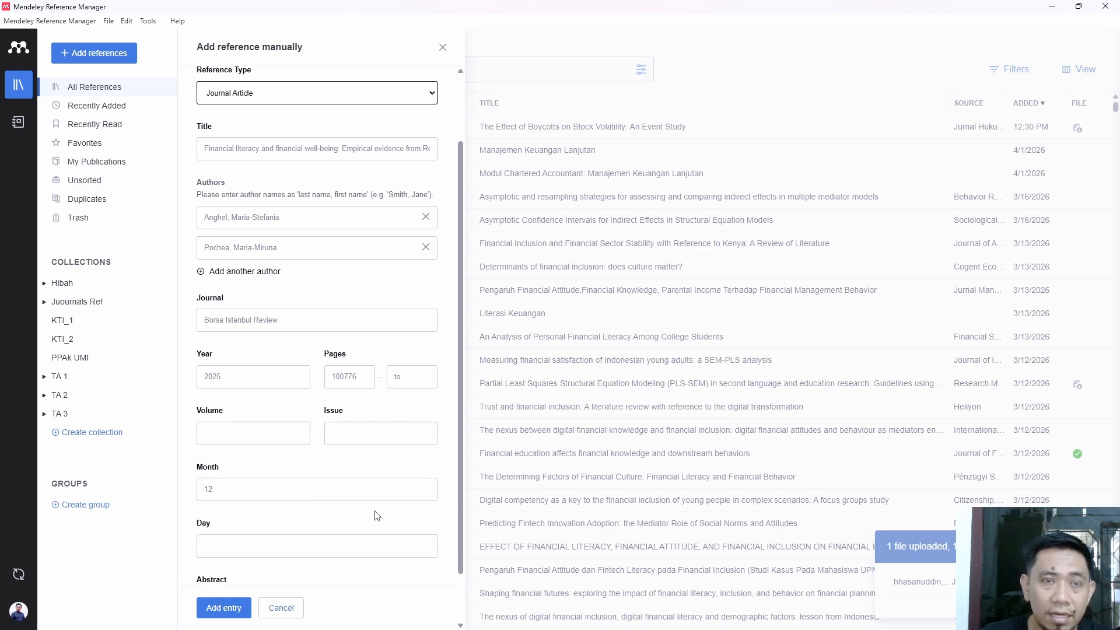
scroll(378, 515, down, 2)
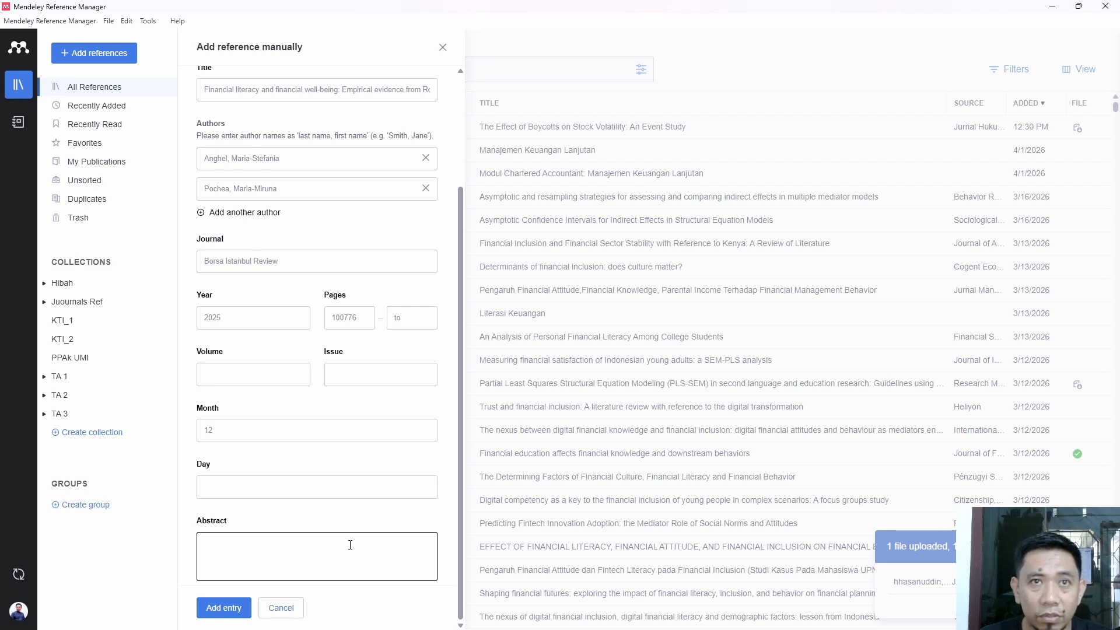
scroll(290, 472, up, 5)
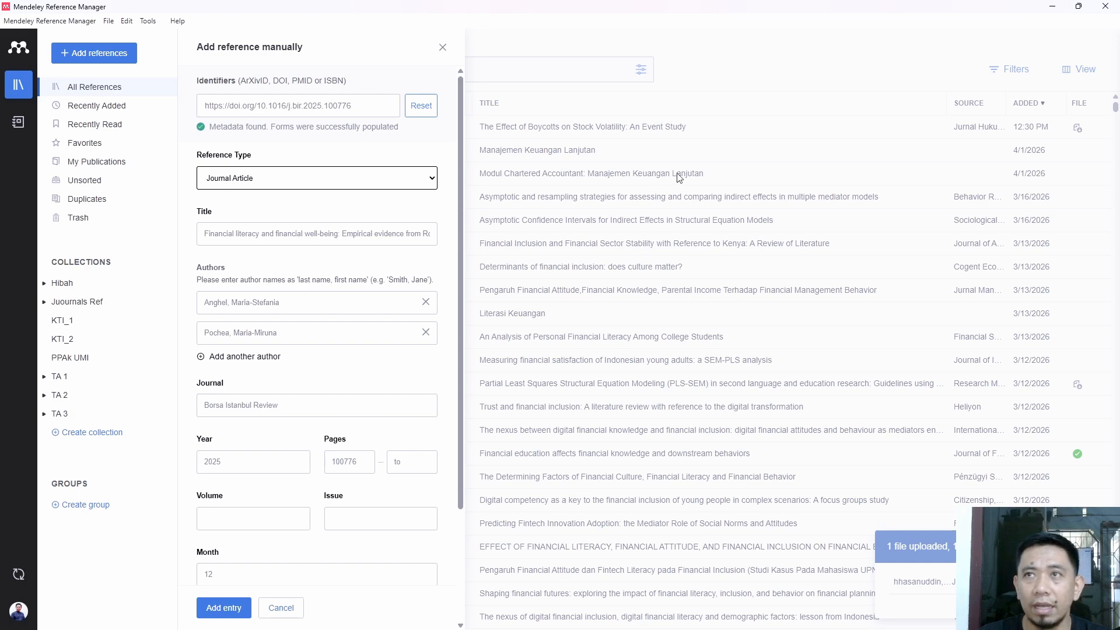
- Arrange the Chrome article page and Mendeley Reference Manager side by side, with Chrome in the left half
mouse_move(707, 610)
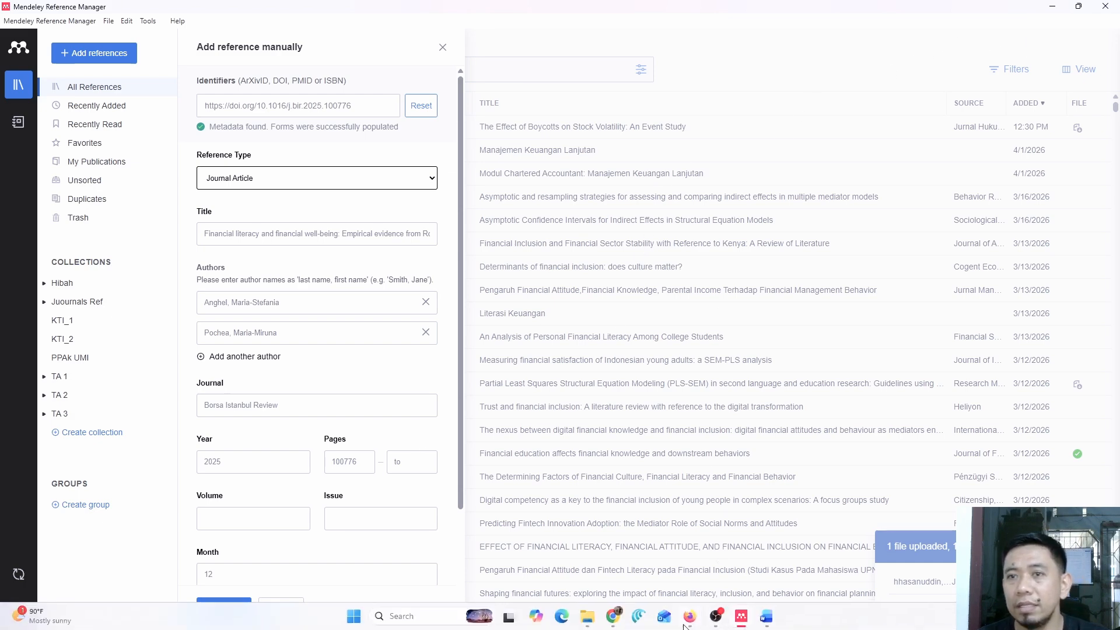
click(639, 617)
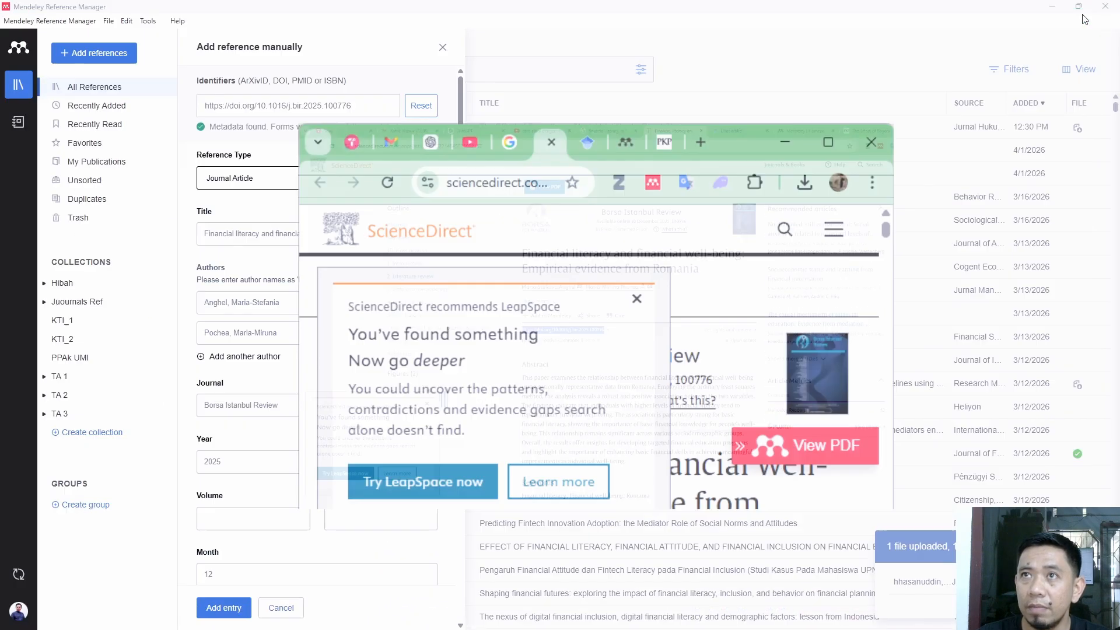
click(1079, 12)
click(756, 187)
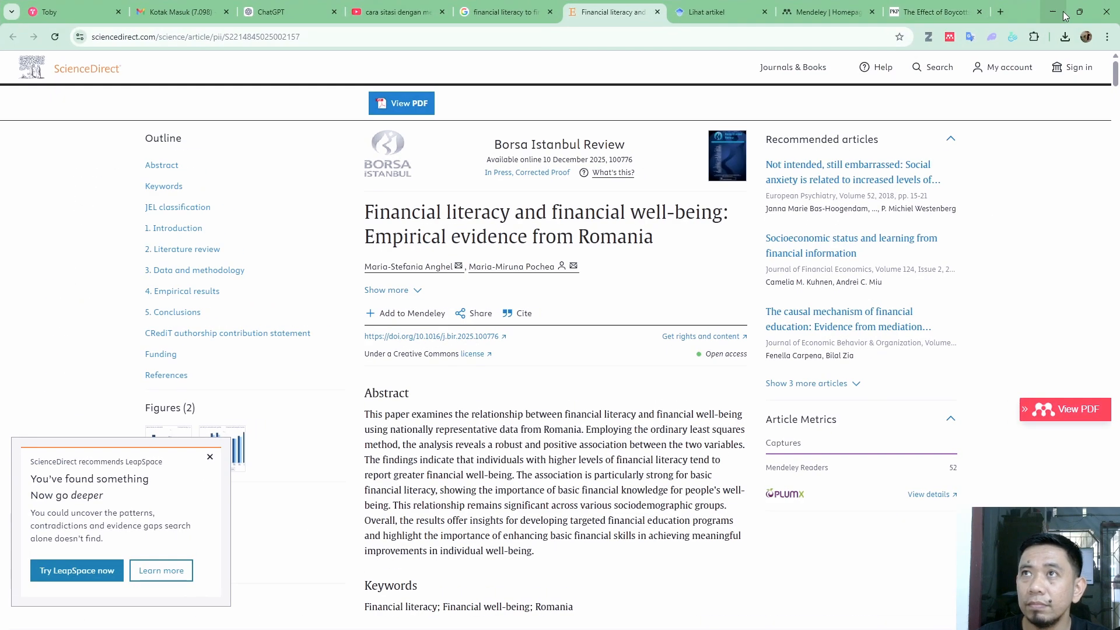
mouse_move(1079, 12)
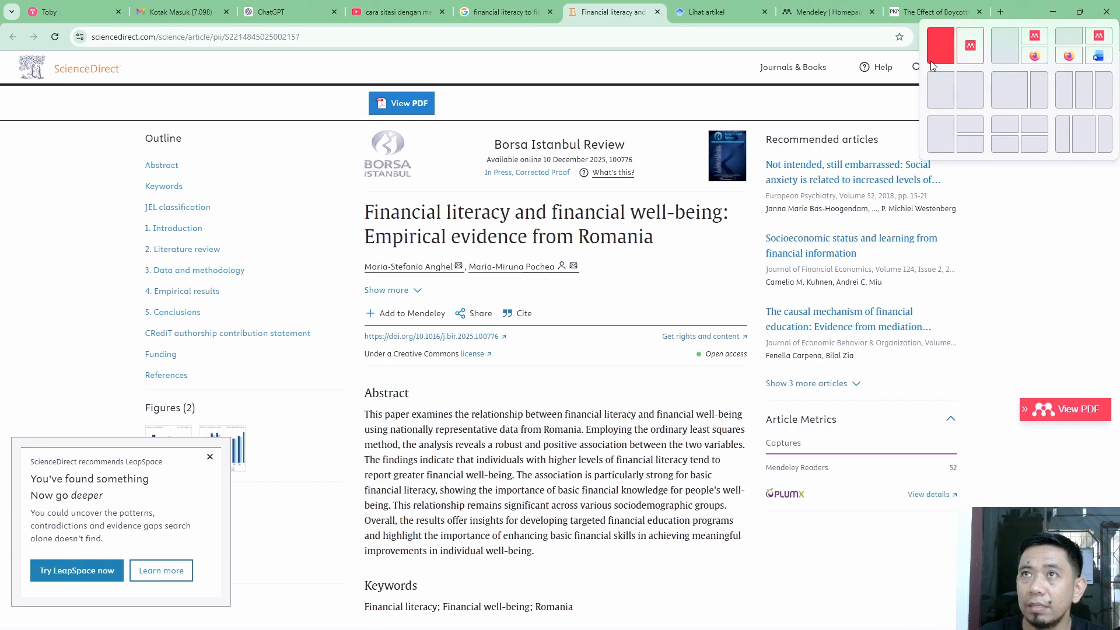
click(939, 47)
click(761, 301)
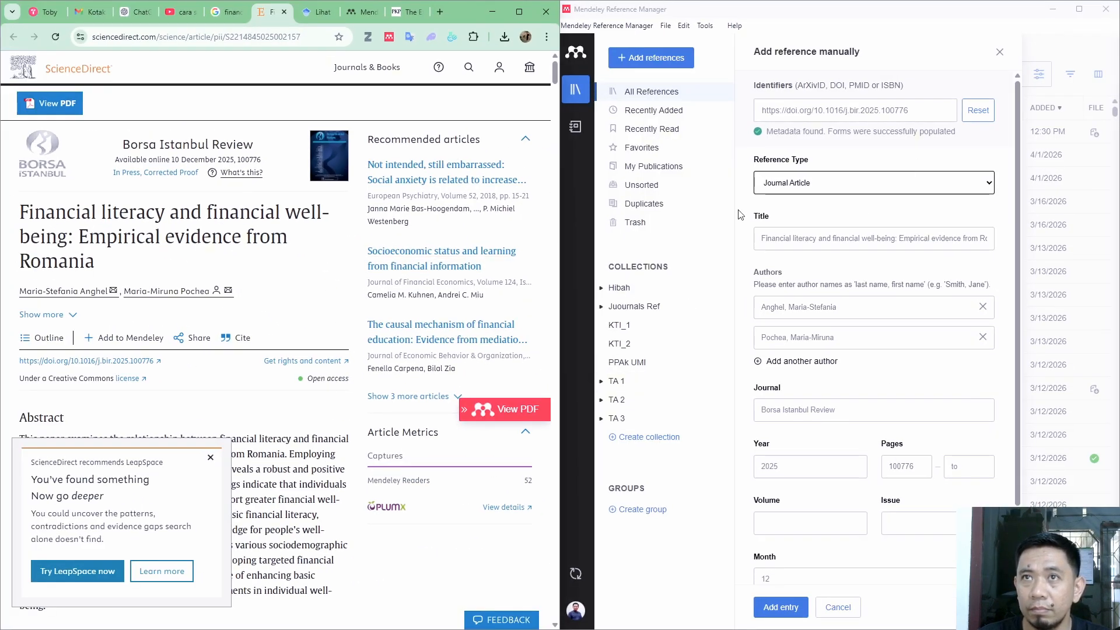
- Compare the reference form's title, authors and journal with the details on the ScienceDirect article page
scroll(245, 403, down, 3)
scroll(289, 418, up, 3)
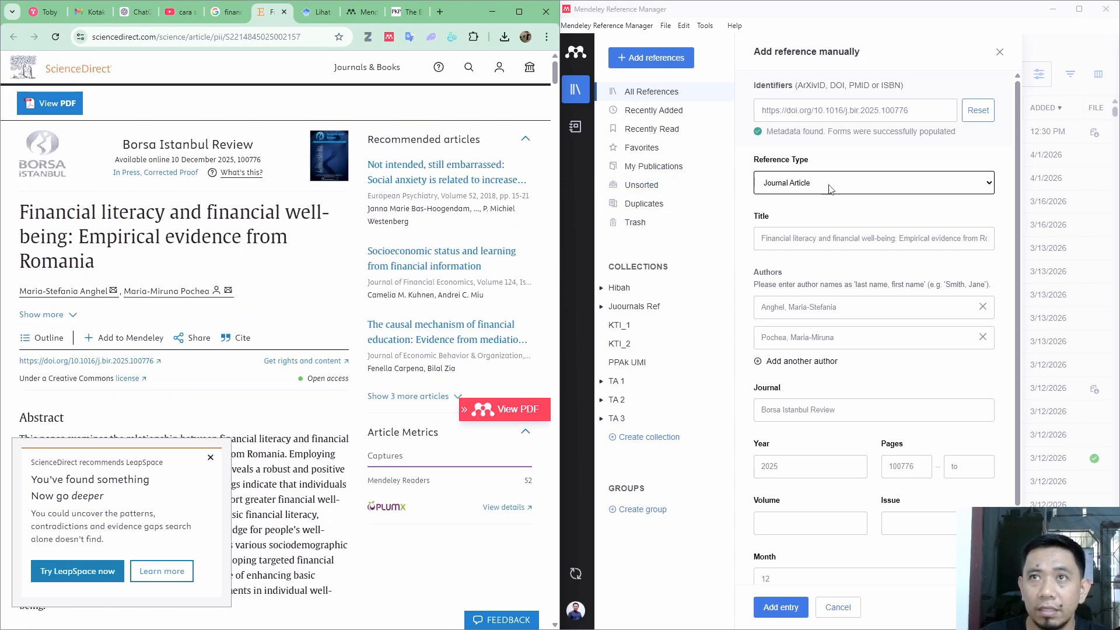
click(808, 239)
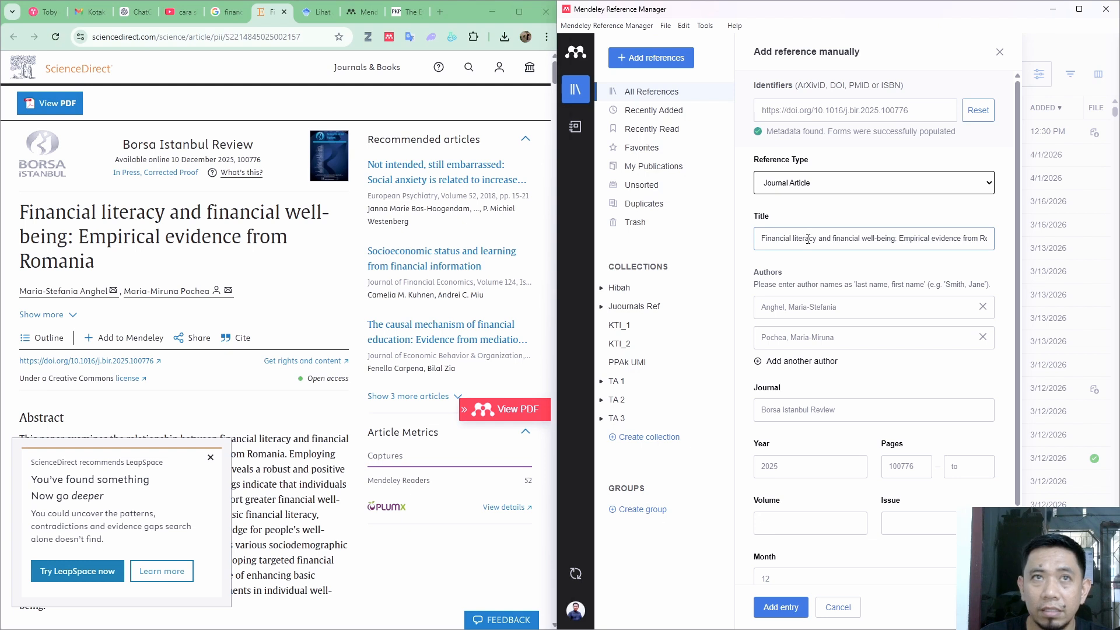
scroll(808, 240, right, 1)
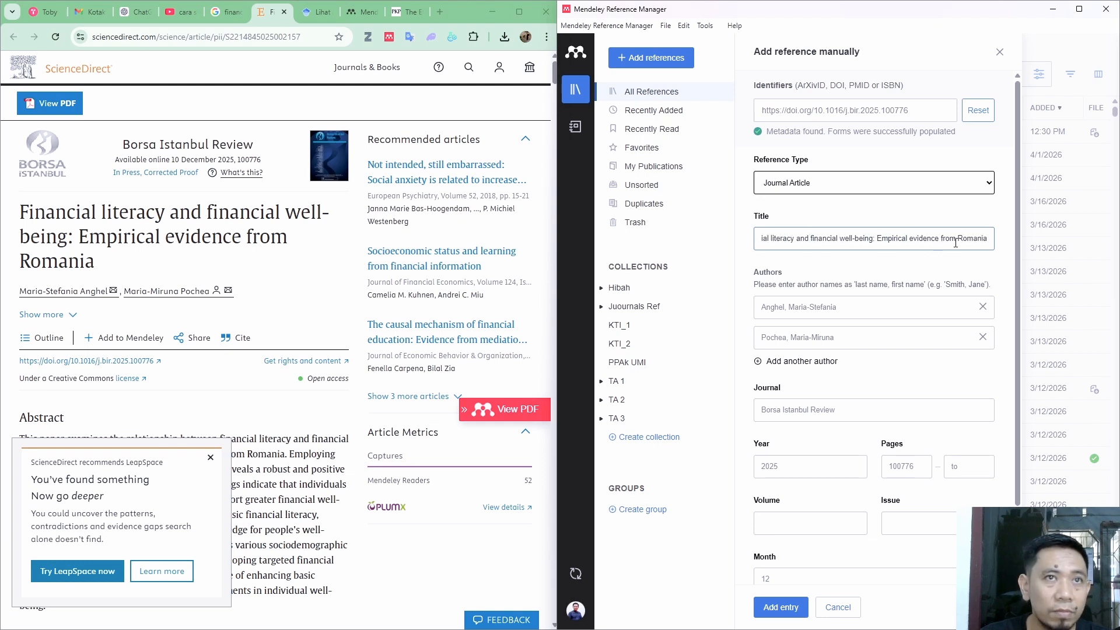
scroll(933, 245, down, 1)
click(883, 247)
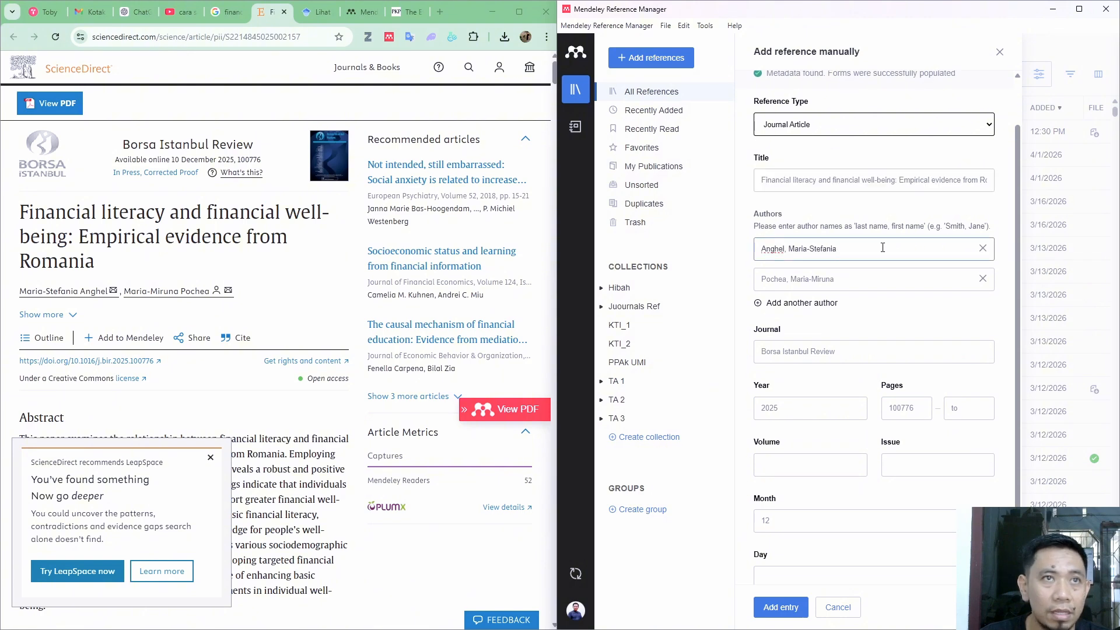
scroll(883, 251, down, 2)
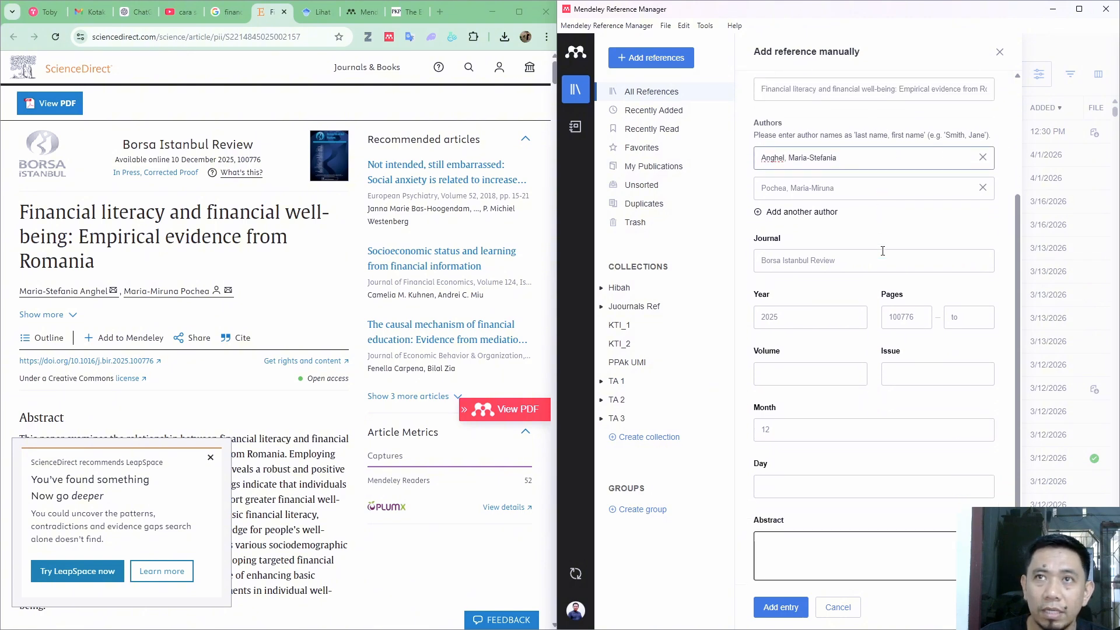
click(849, 257)
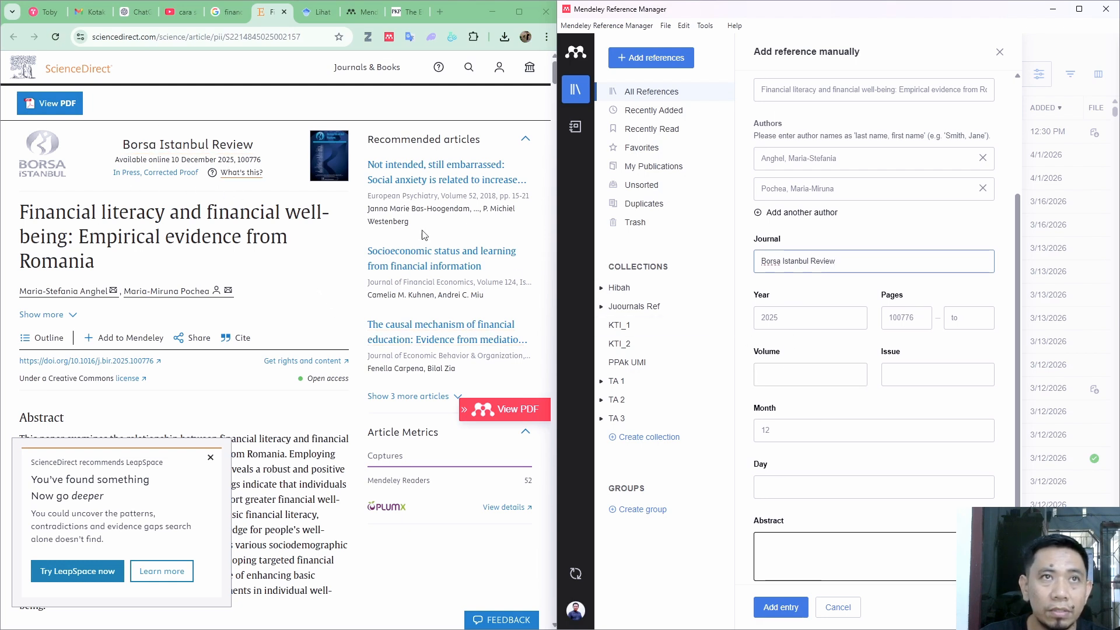
- Check the ScienceDirect article page for a volume and issue number for the reference form's empty fields
click(837, 371)
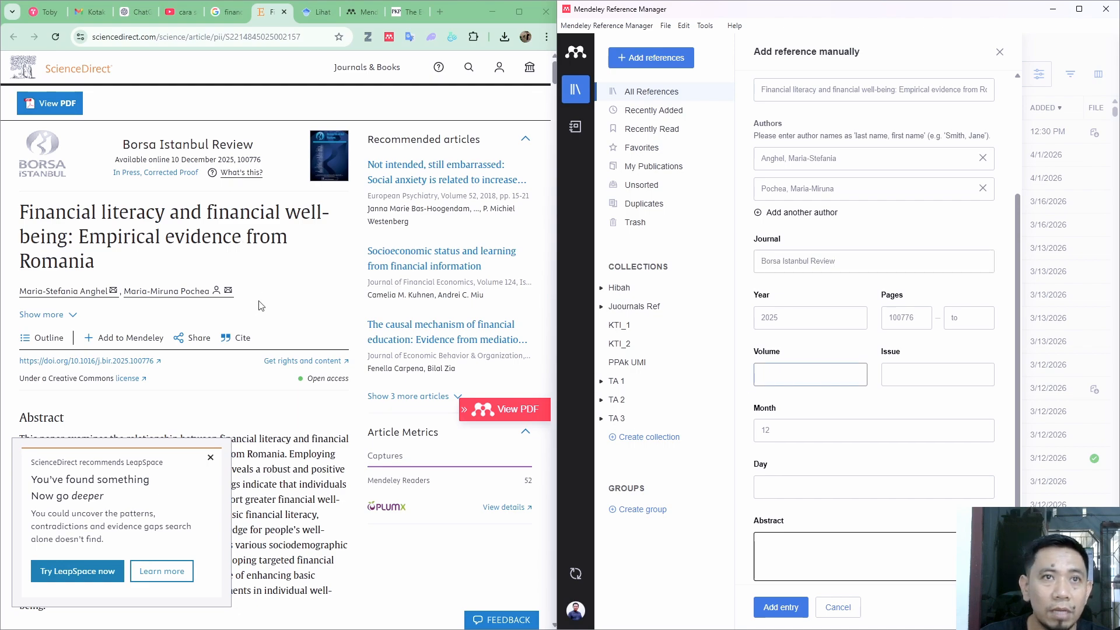
scroll(261, 306, down, 3)
scroll(261, 318, up, 1)
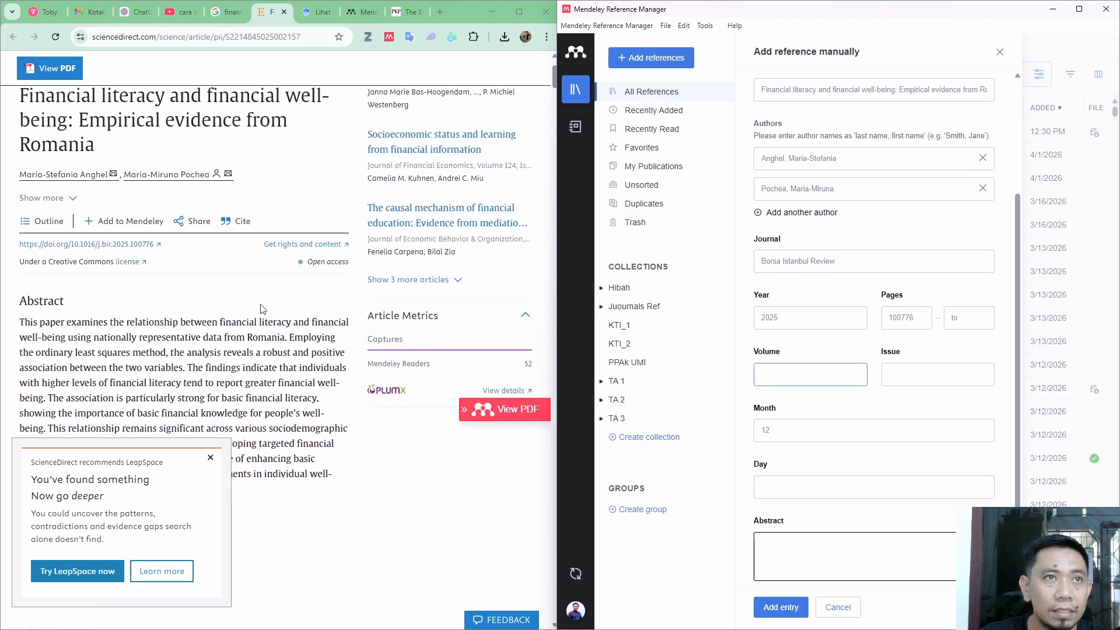
scroll(260, 309, down, 8)
scroll(261, 313, up, 2)
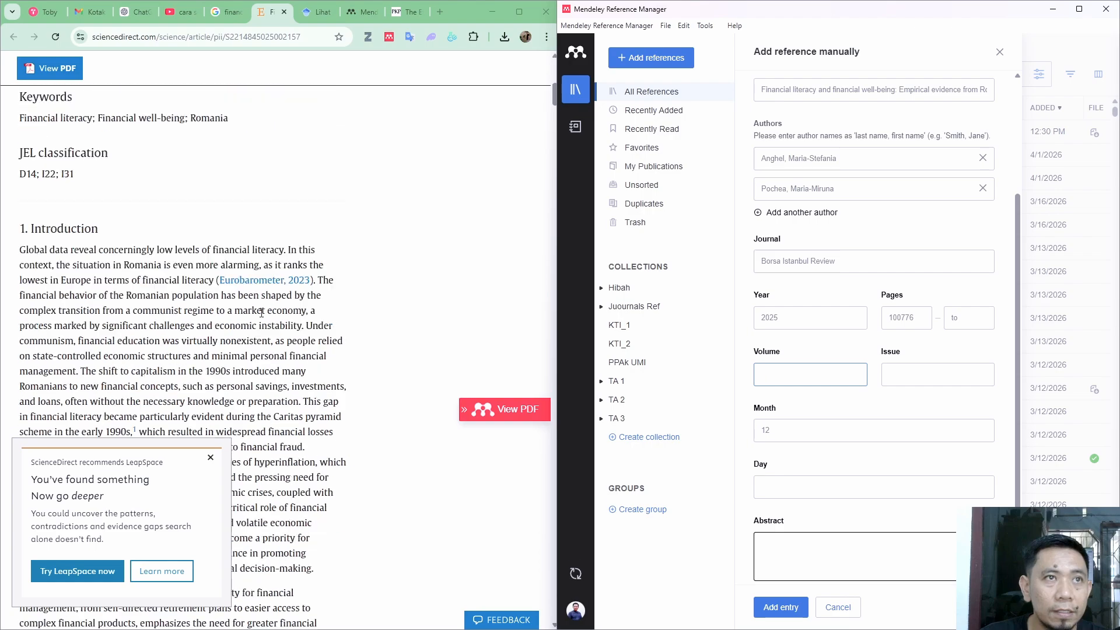
scroll(262, 313, up, 10)
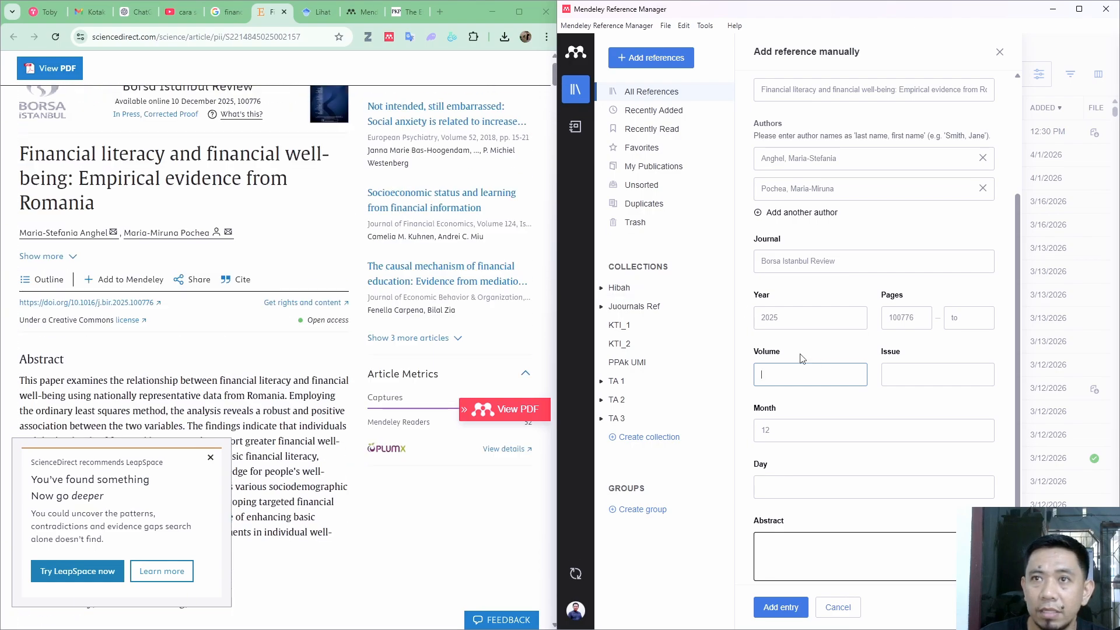
click(889, 375)
scroll(276, 354, up, 1)
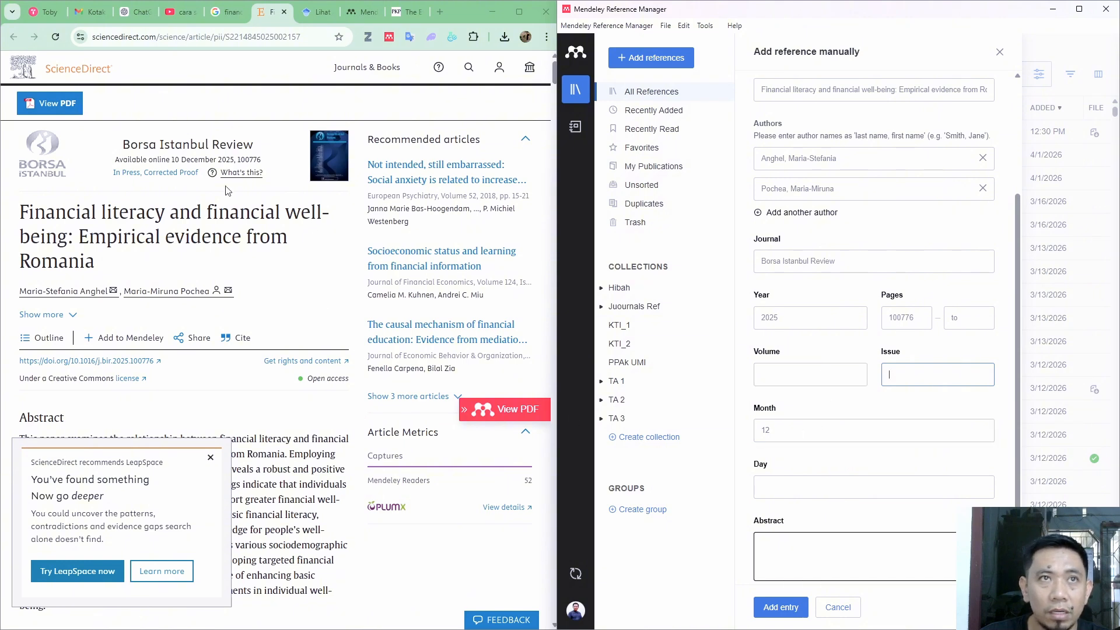
- Check the month in the reference form and set the publication day to 10
click(869, 430)
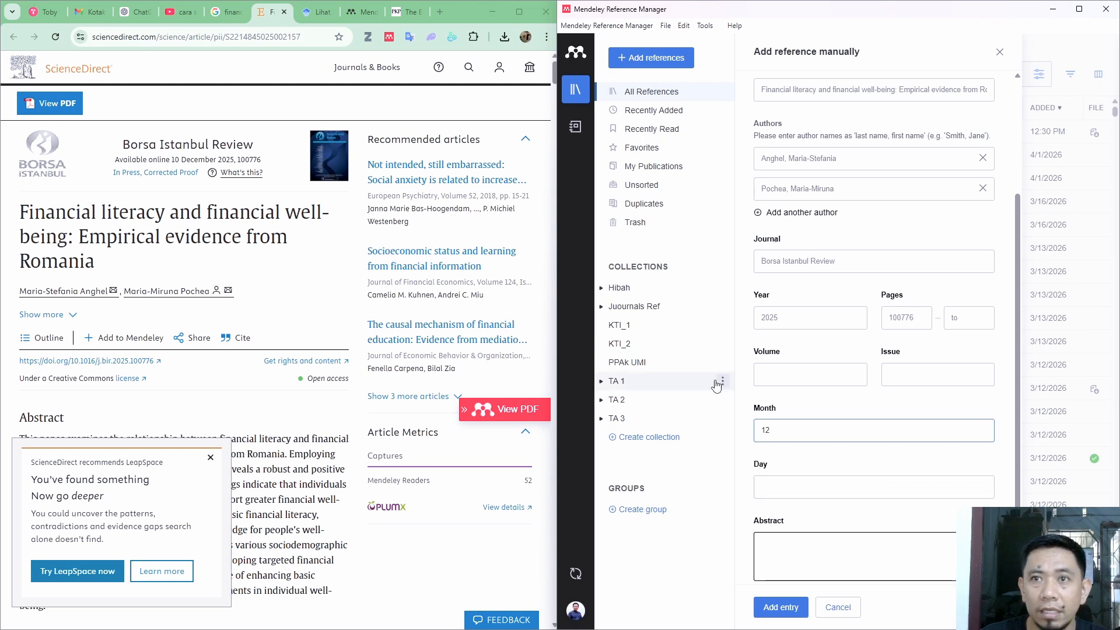
click(800, 487)
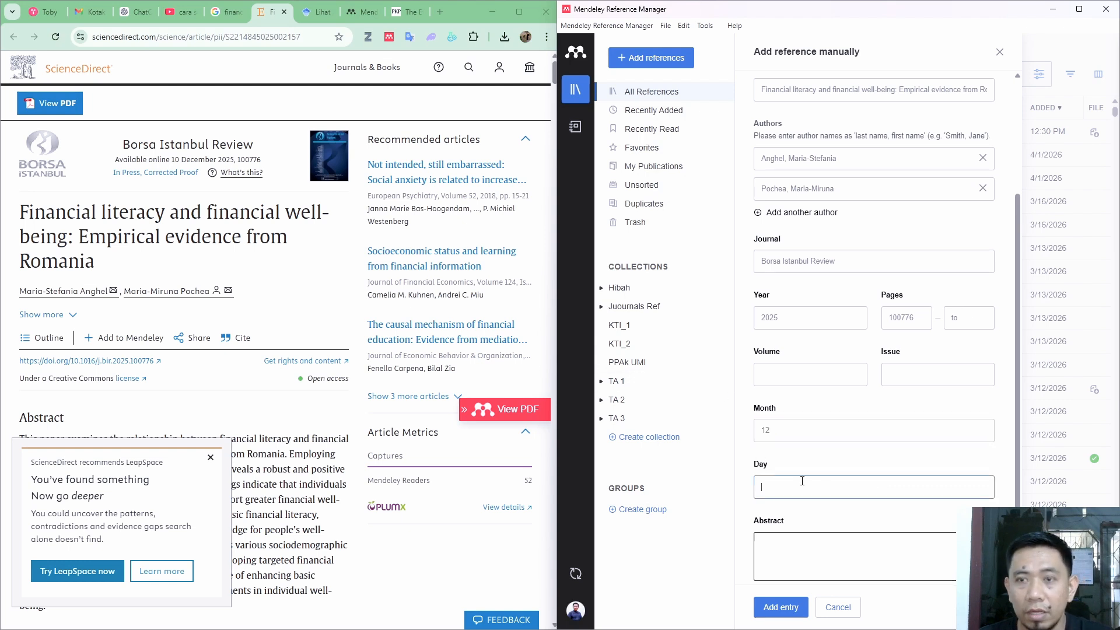
text(10)
- Copy the full abstract from the ScienceDirect article page into the reference form's Abstract field
click(824, 515)
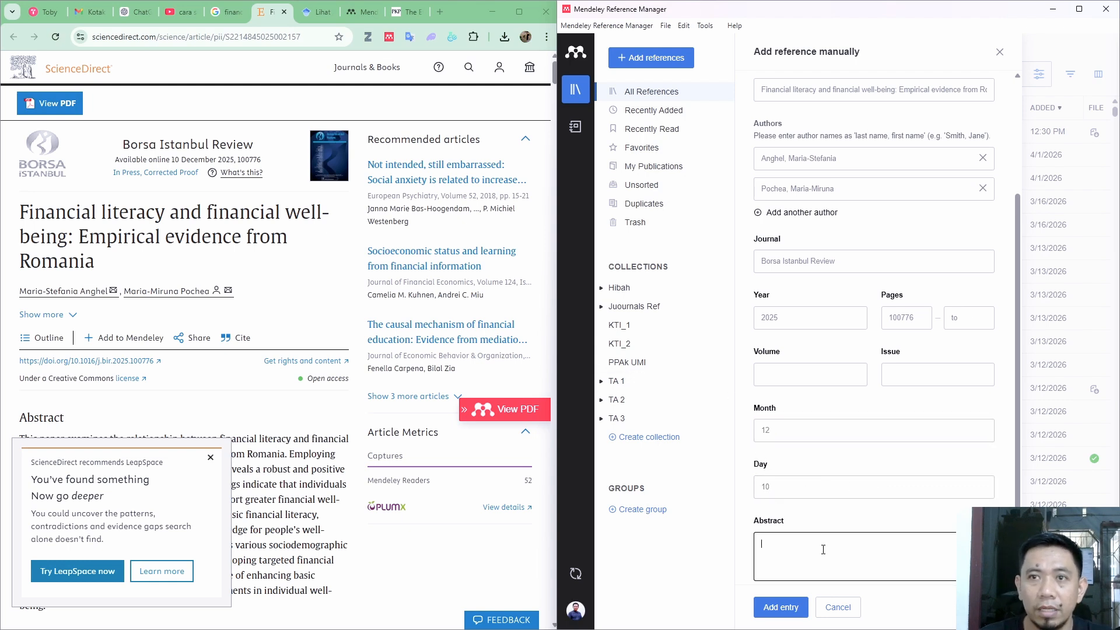
scroll(315, 329, down, 4)
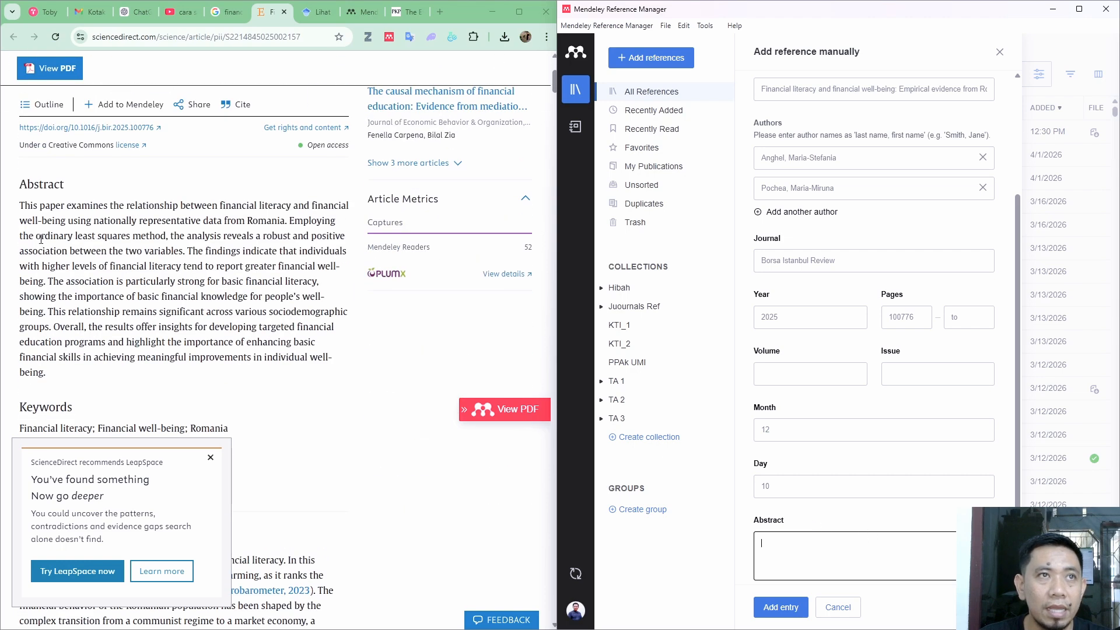
drag(22, 205, 82, 380)
key(ctrl+c)
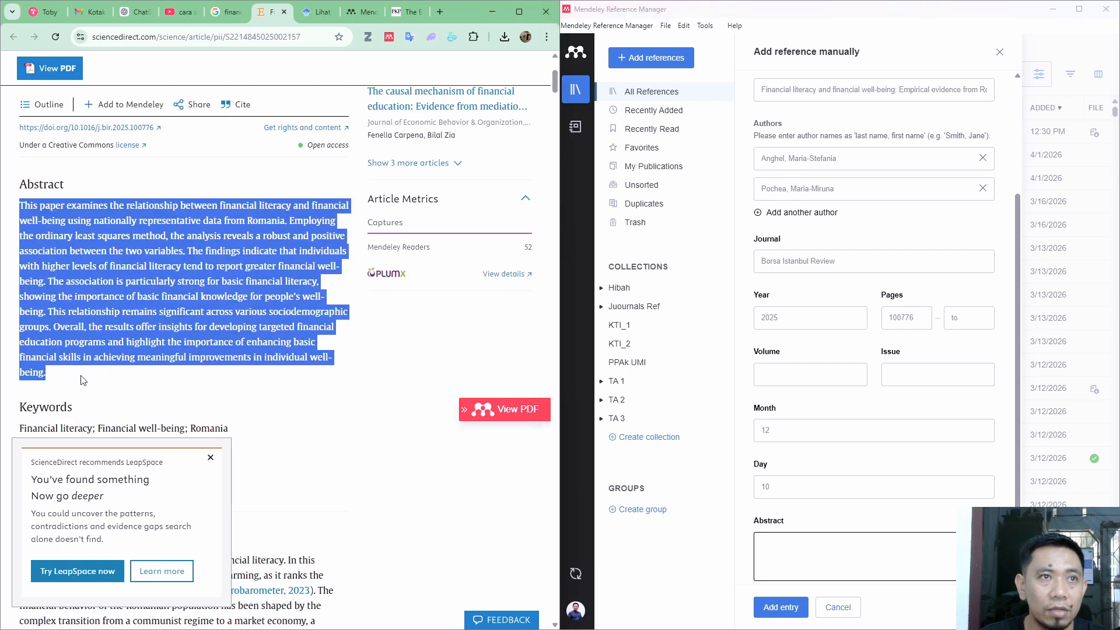
right_click(98, 283)
click(126, 290)
click(860, 547)
key(ctrl+v)
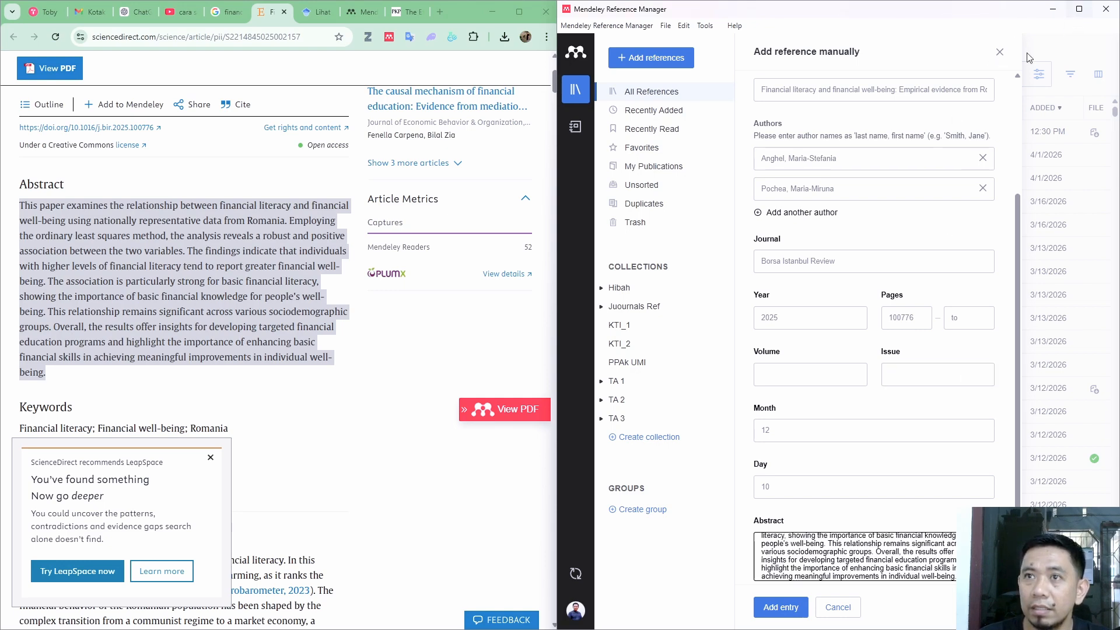
- Recheck the completed reference form from identifier to abstract and add the entry to the library
scroll(875, 145, up, 3)
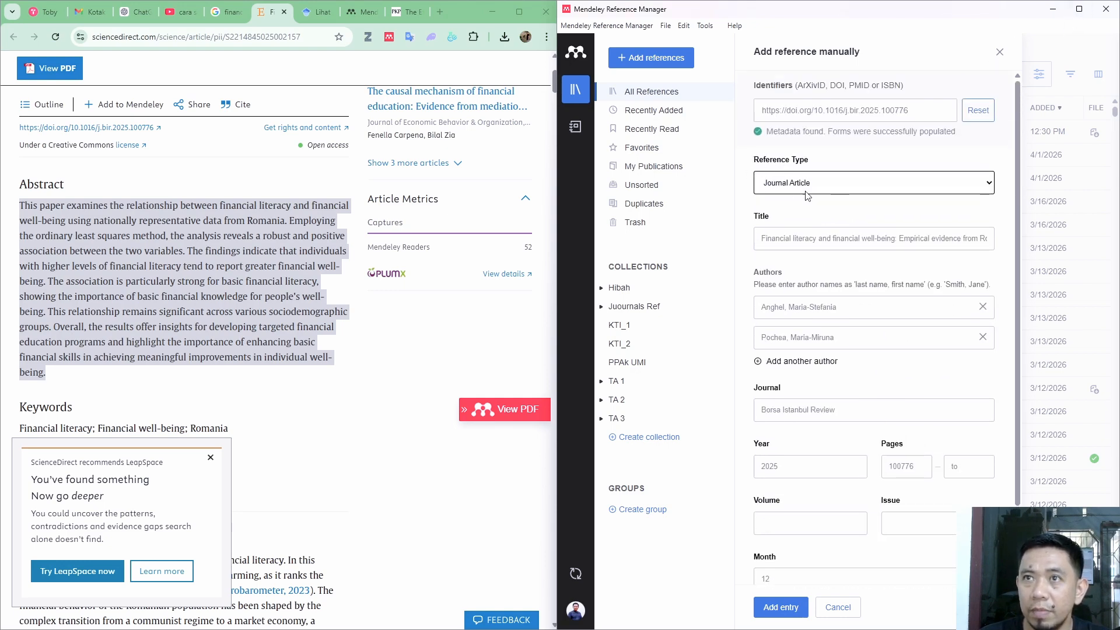
scroll(832, 381, down, 3)
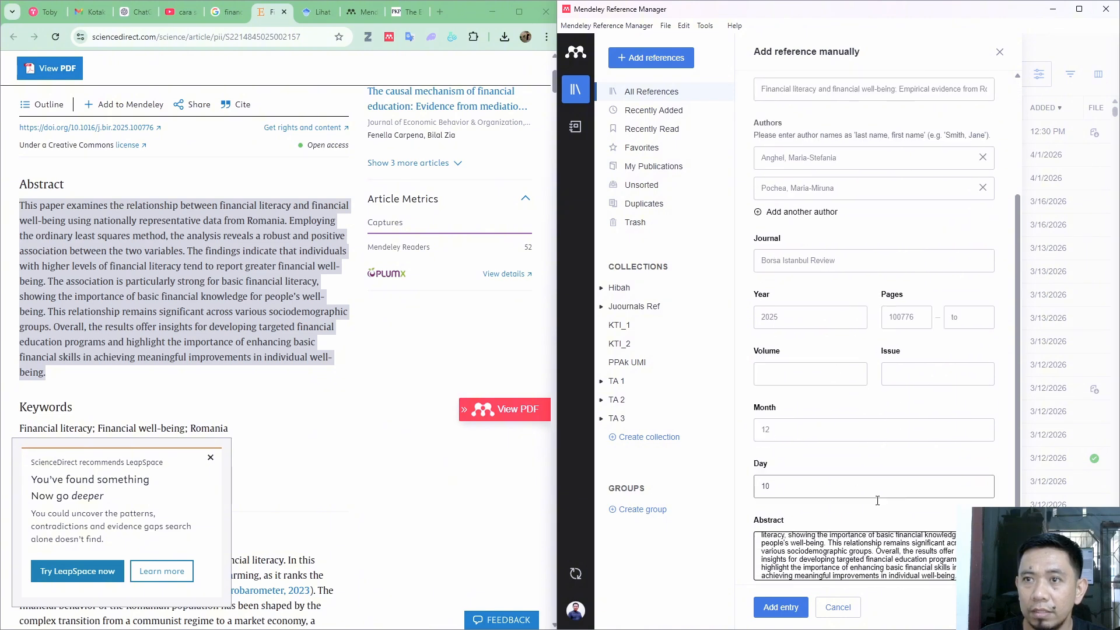
scroll(904, 561, up, 3)
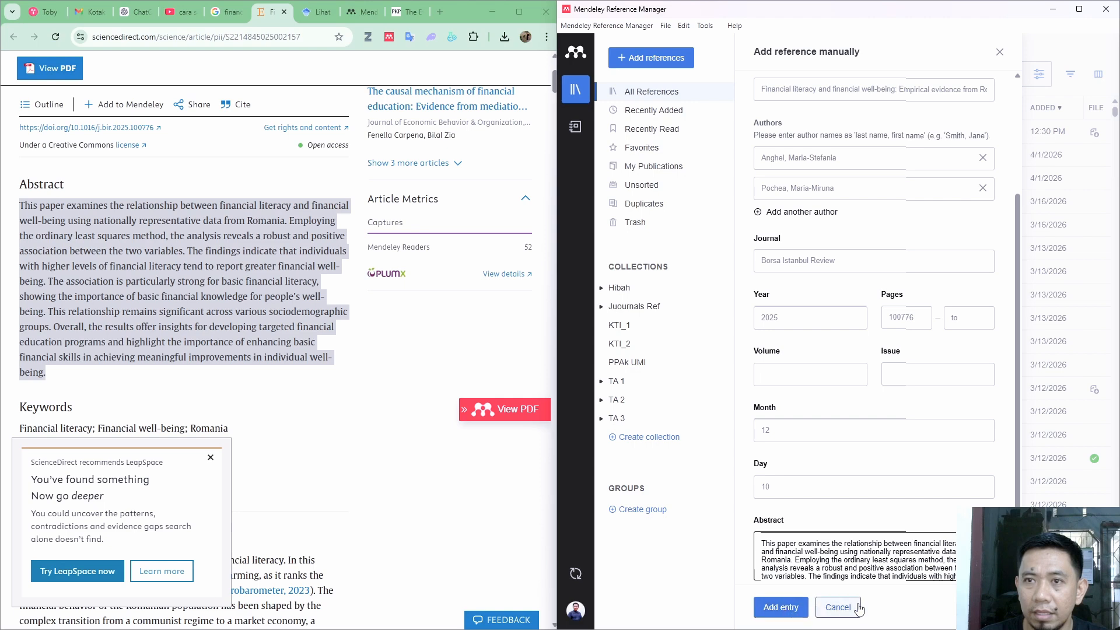
click(782, 608)
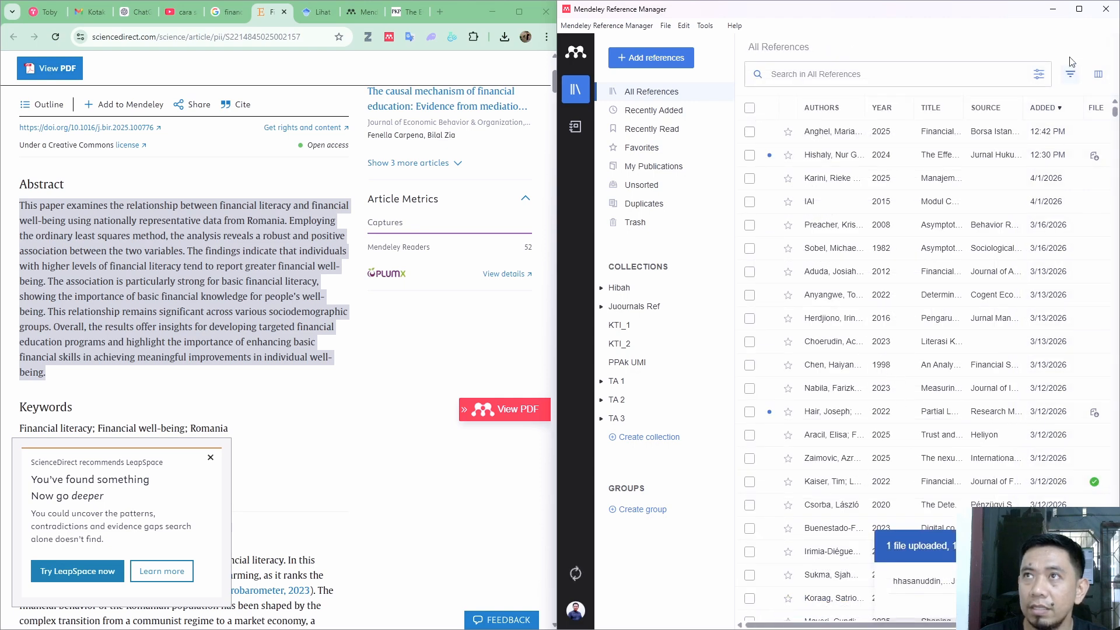
- Maximize Mendeley Reference Manager and review the details of the new "Financial literacy and financial well-being" reference, from key information to identifiers
click(1079, 9)
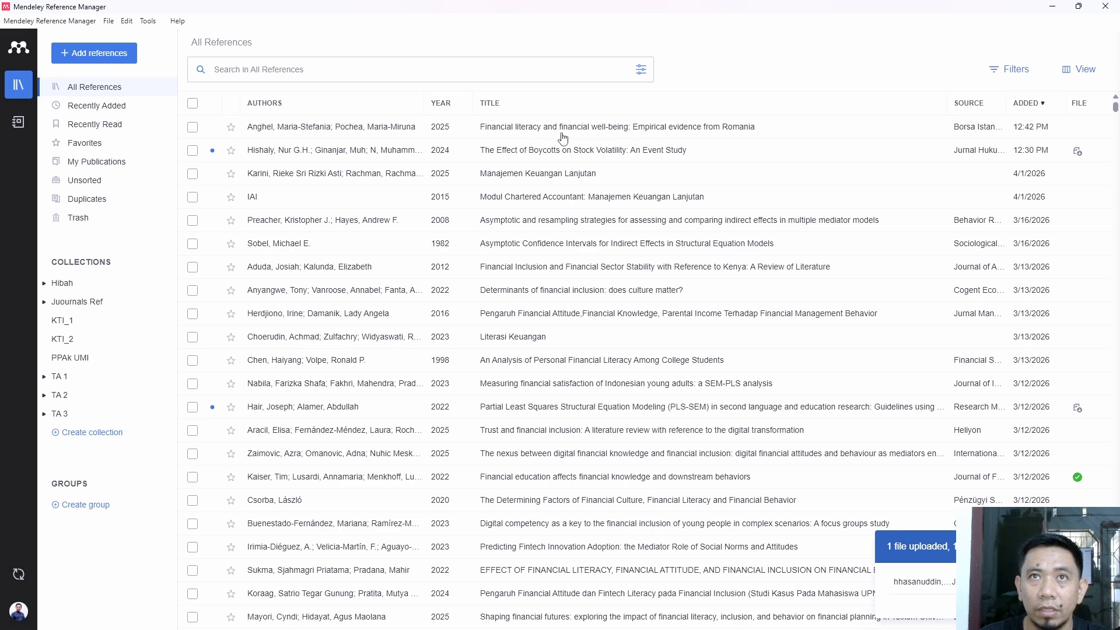
click(375, 128)
scroll(954, 438, down, 7)
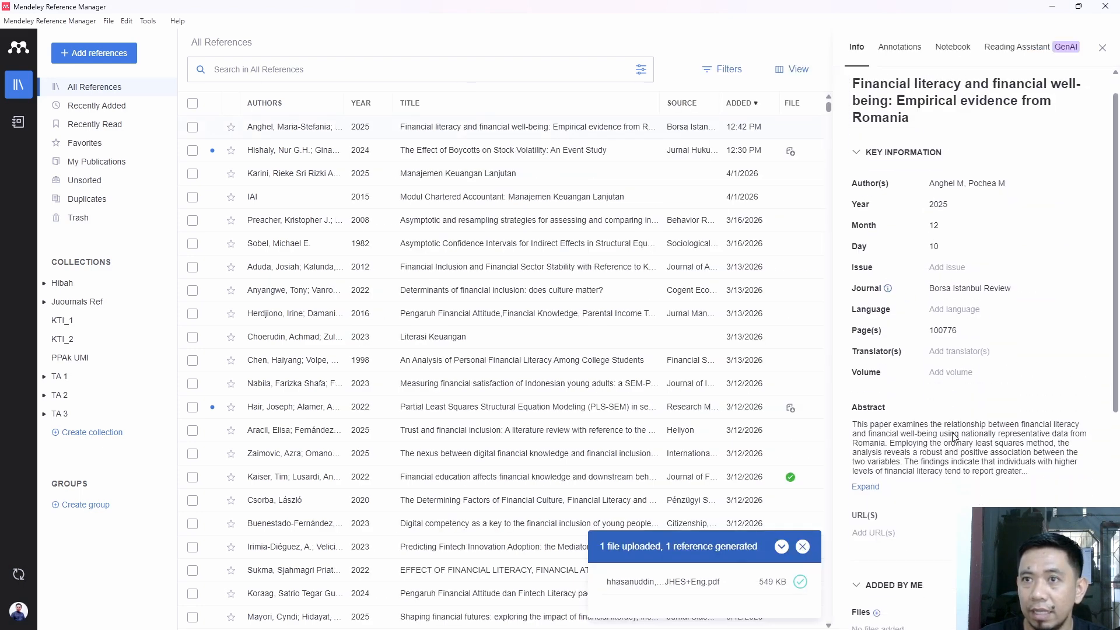
scroll(992, 466, up, 6)
scroll(1005, 474, down, 6)
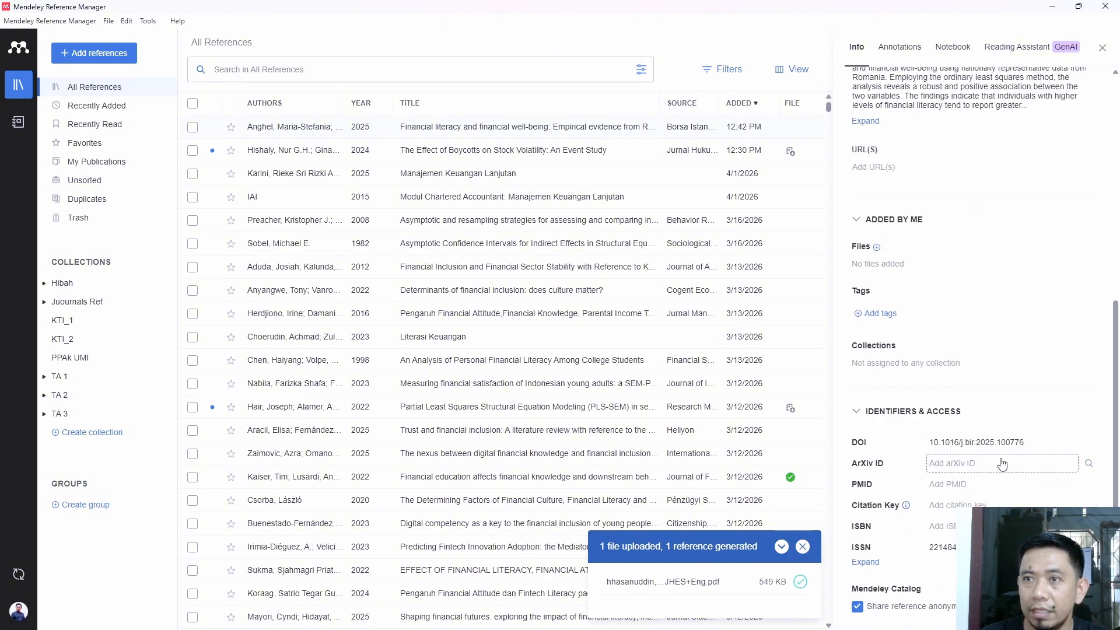
scroll(1006, 466, up, 6)
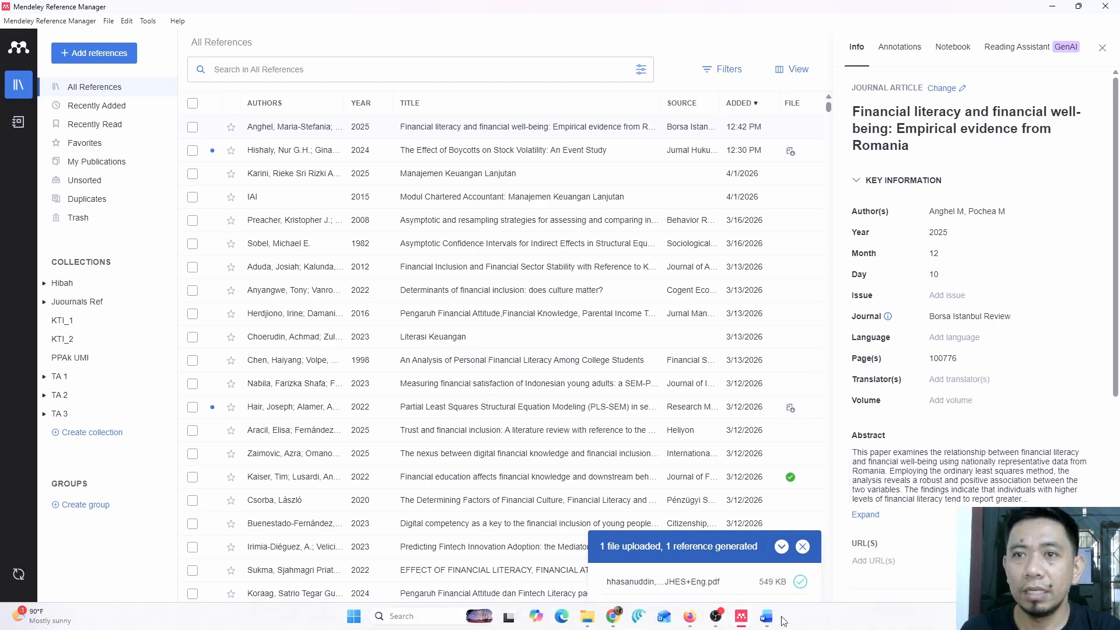
- In Chrome, maximize the article page and copy the Introduction sentence from "The financial behavior of the Romanian population" to "economic instability", without its period
click(613, 617)
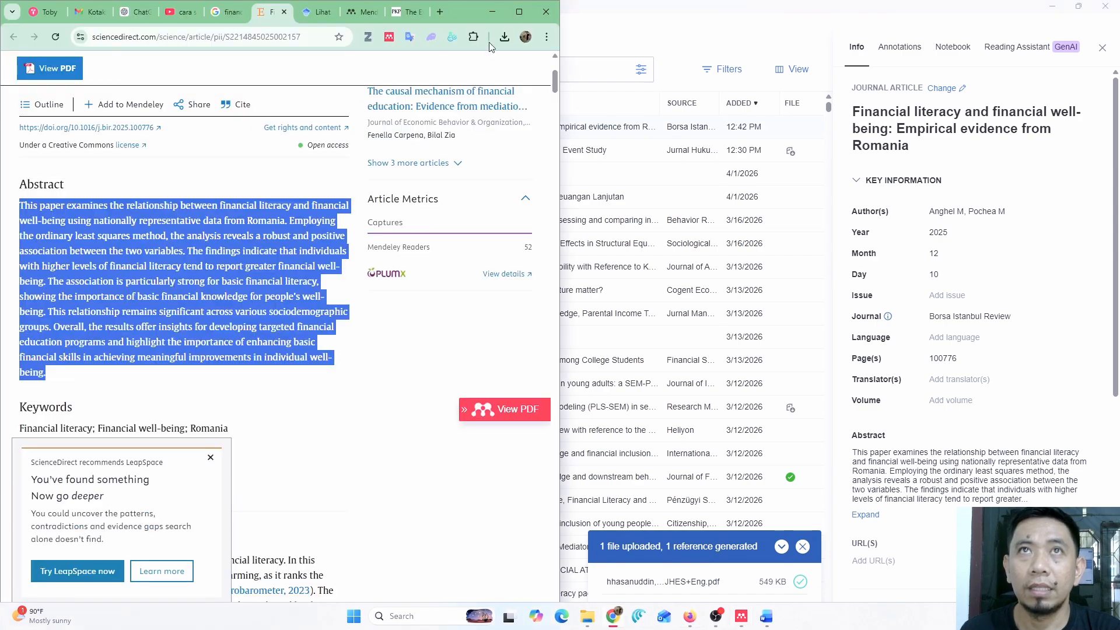
click(516, 16)
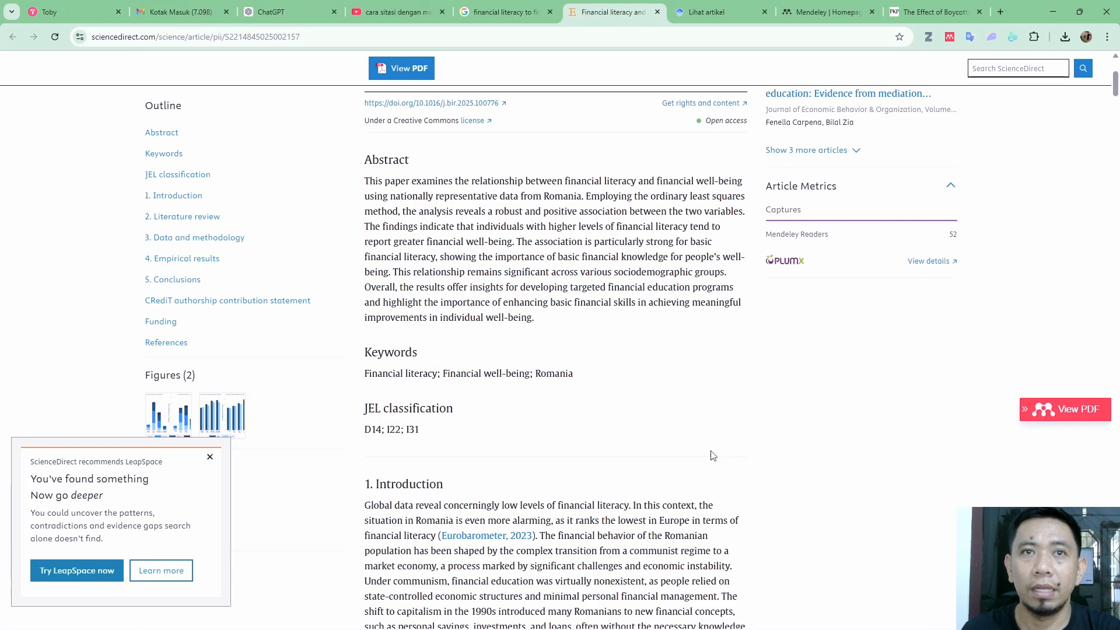
scroll(712, 455, down, 5)
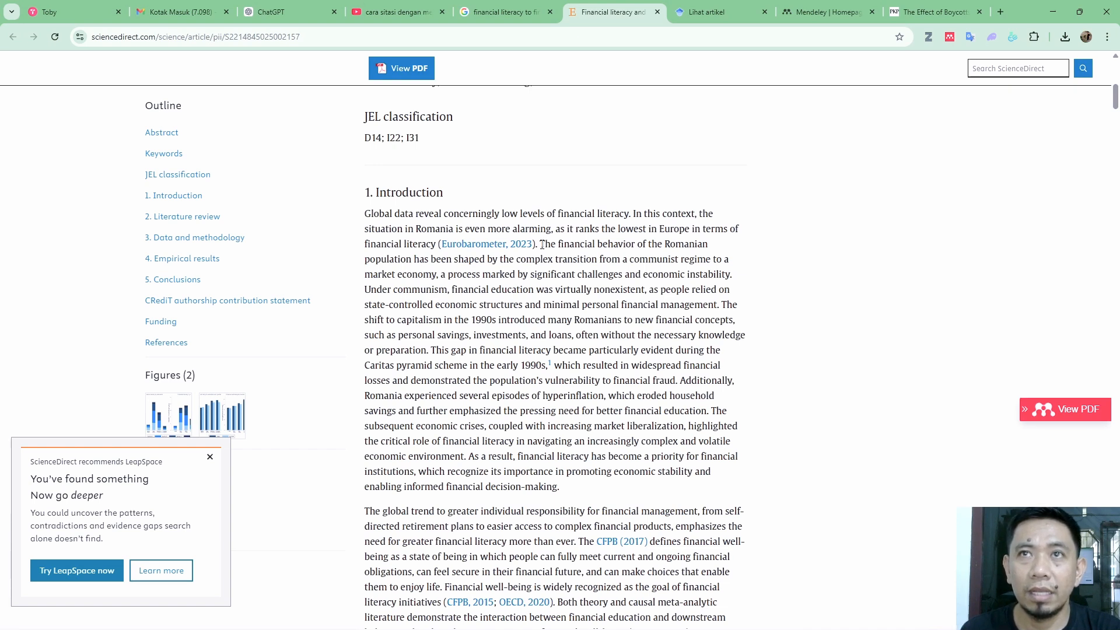
drag(542, 244, 728, 273)
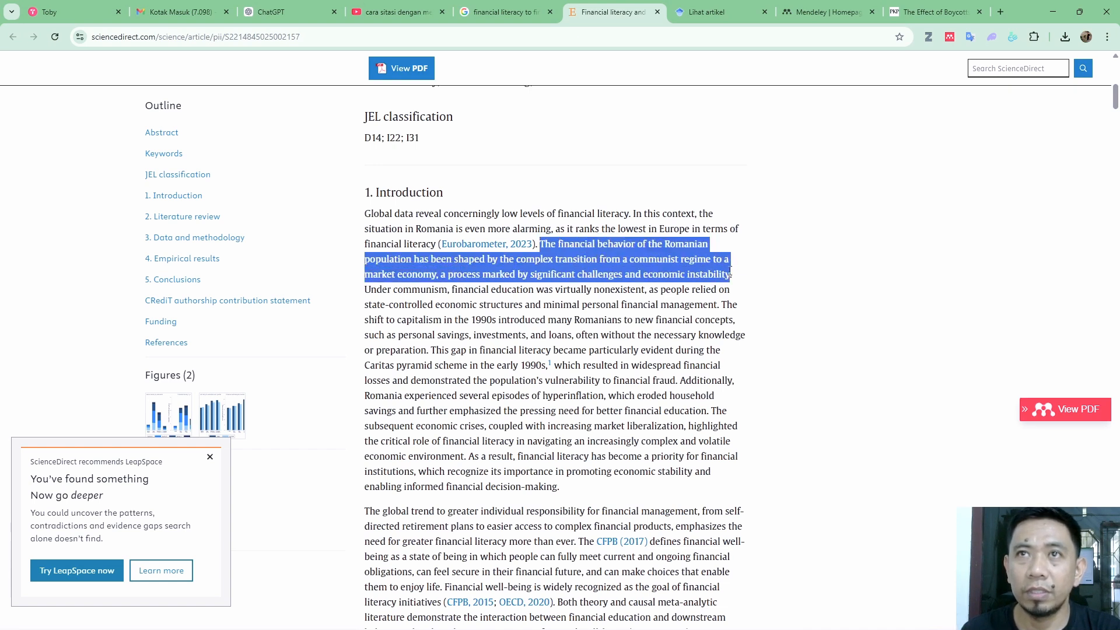
right_click(702, 259)
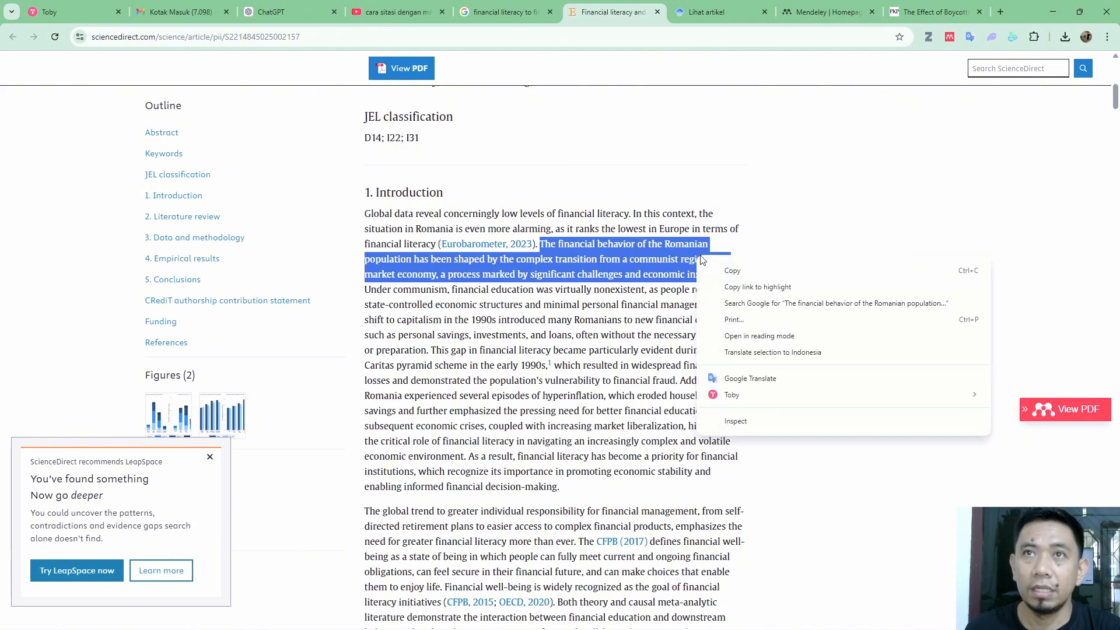
click(733, 271)
click(1053, 11)
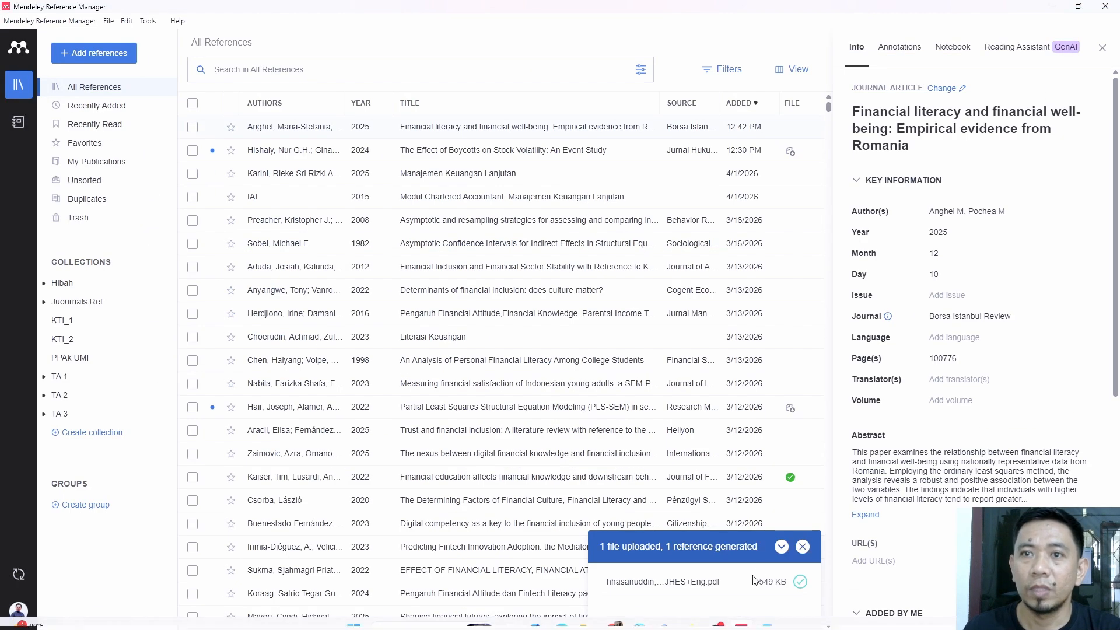
- Switch to the Word document and paste the copied sentence as a new last paragraph with a blank line above it
click(767, 616)
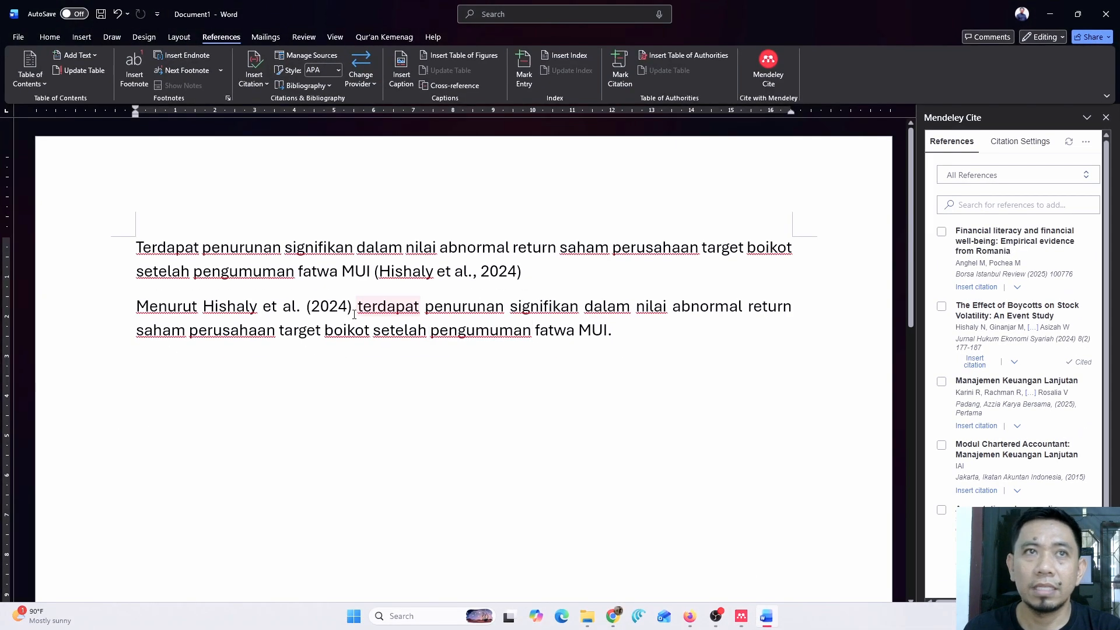
double_click(698, 365)
key(ctrl+v)
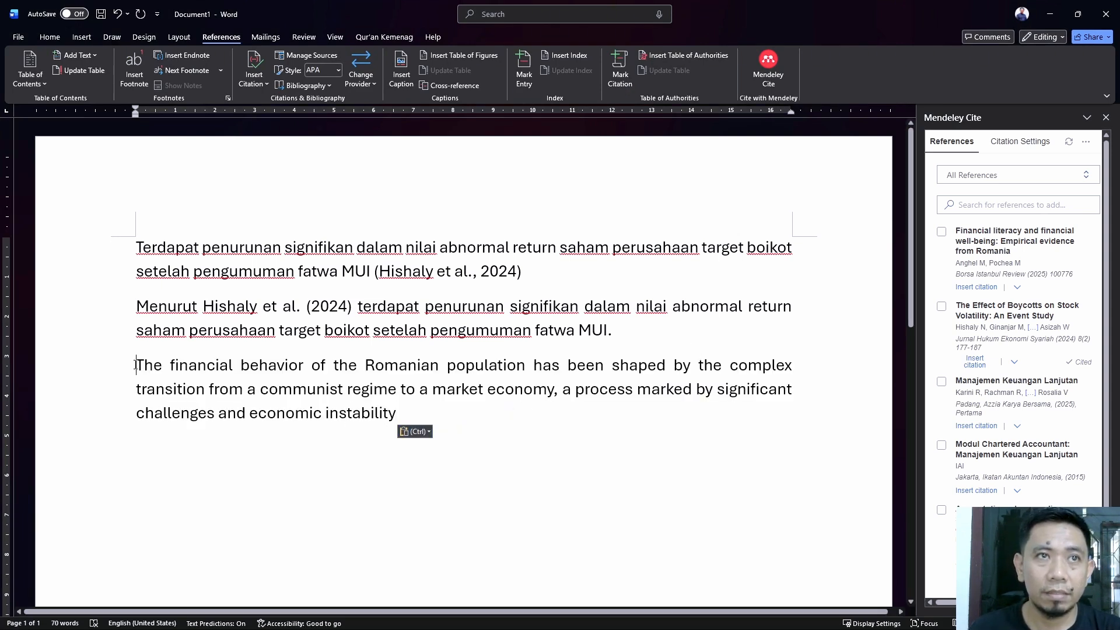
click(136, 365)
key(Return)
scroll(378, 336, down, 2)
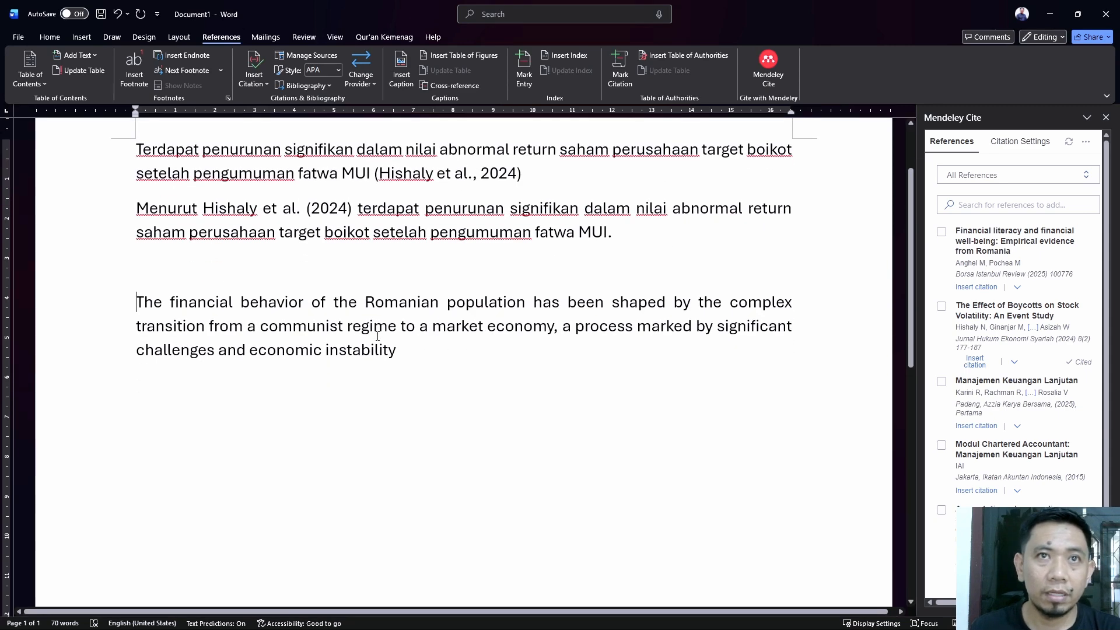
- Insert the Mendeley citation for "Financial literacy and financial well-being: Empirical evidence from Romania" after the pasted sentence and close it with a period
drag(136, 302, 444, 409)
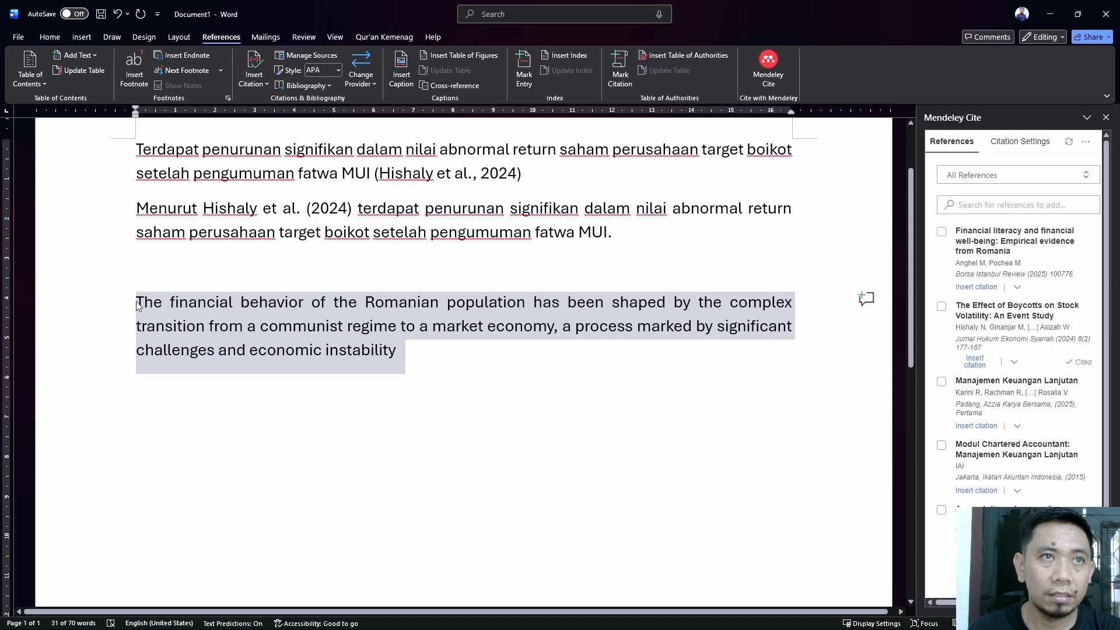
drag(136, 302, 409, 358)
scroll(531, 430, up, 2)
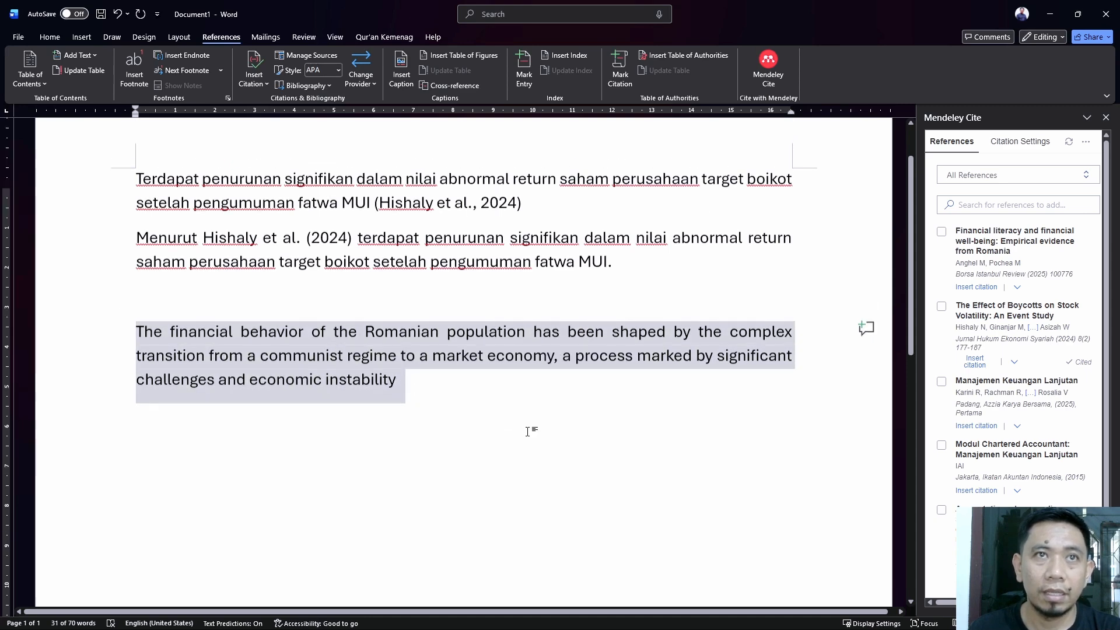
scroll(451, 445, down, 2)
click(425, 358)
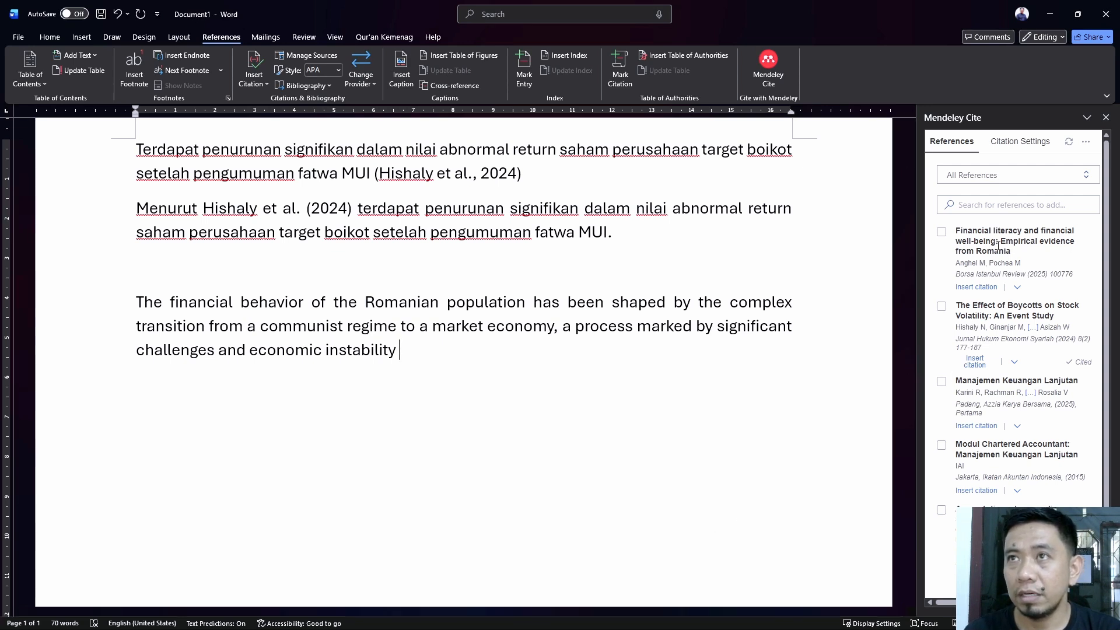
click(941, 232)
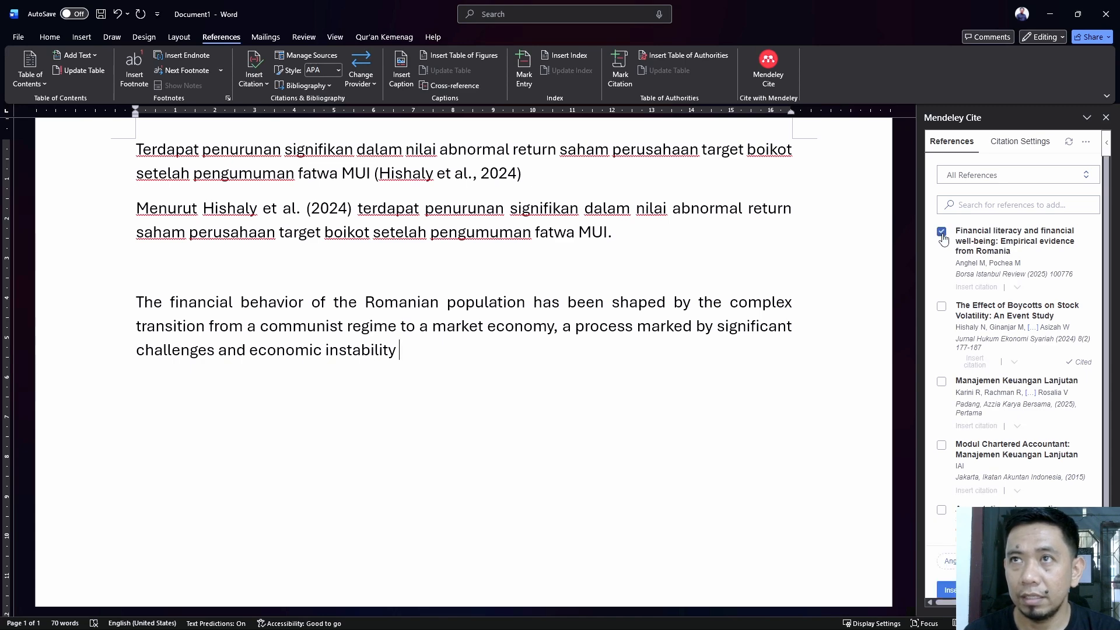
click(947, 590)
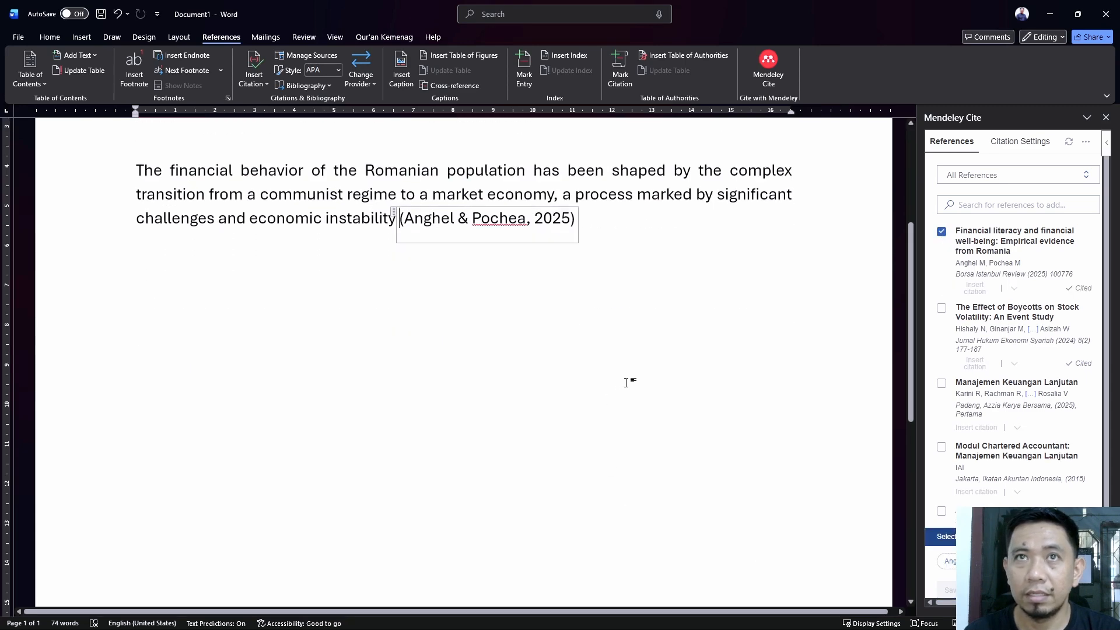
scroll(628, 383, up, 2)
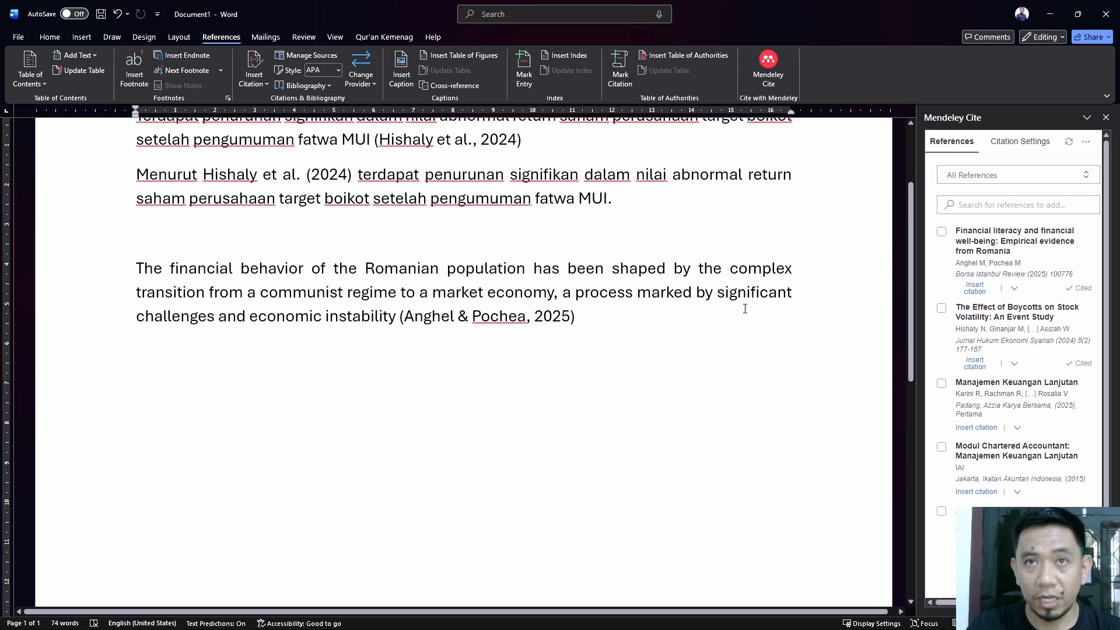
text(.)
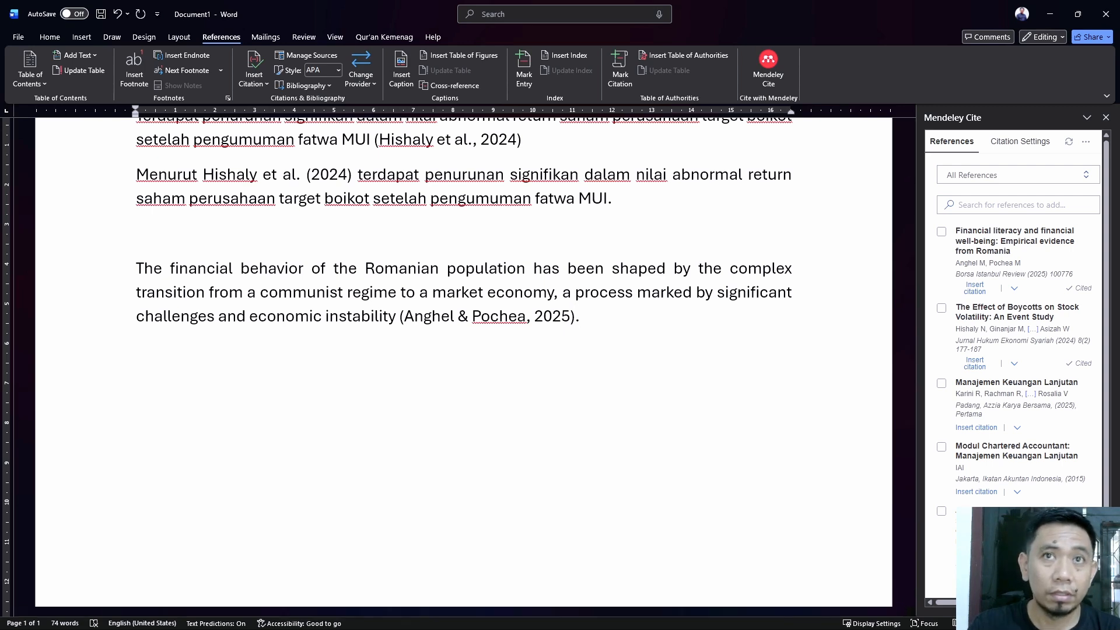
- Start a new paragraph below the quoted sentence and insert the "Financial literacy and financial well-being" citation in Author (Year) form
key(Return)
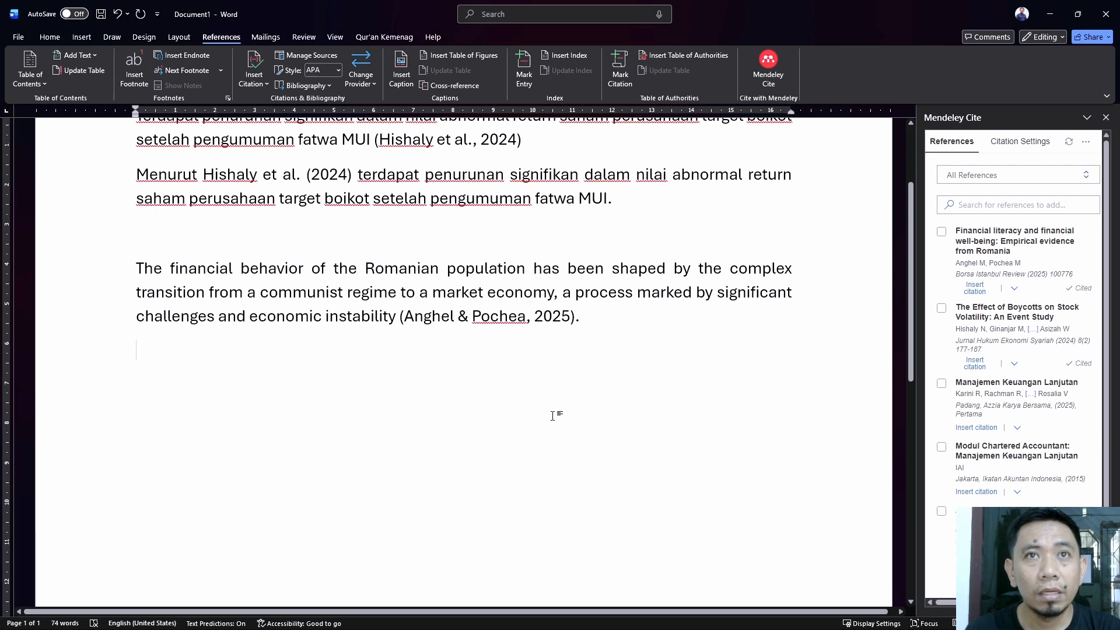
scroll(566, 418, up, 2)
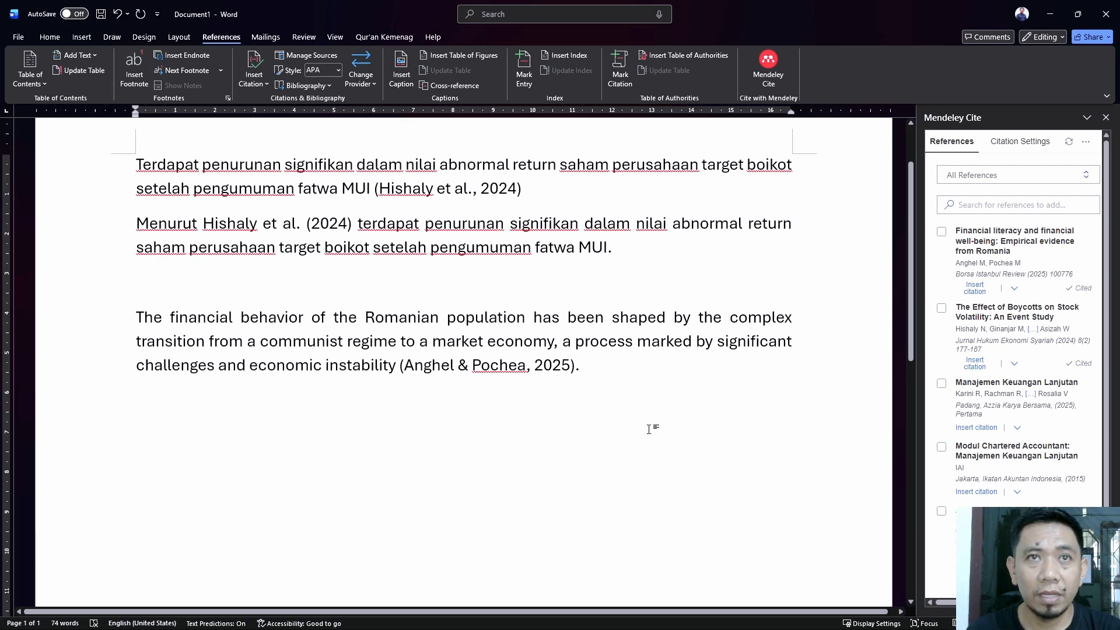
double_click(153, 226)
drag(138, 223, 634, 251)
click(432, 420)
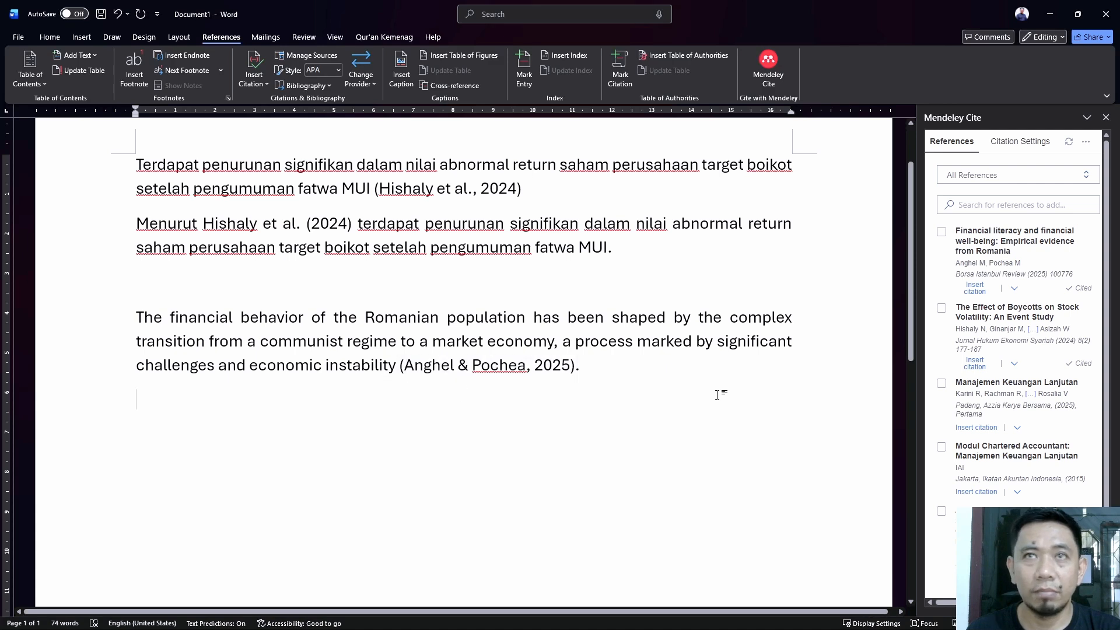
click(1015, 288)
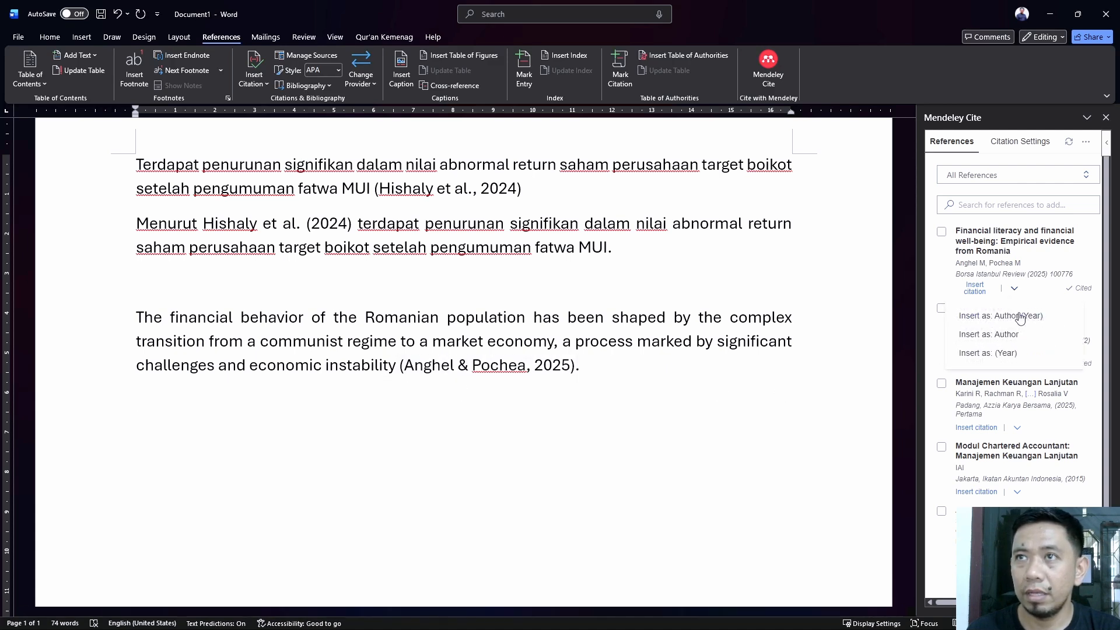
click(1019, 315)
scroll(447, 295, up, 4)
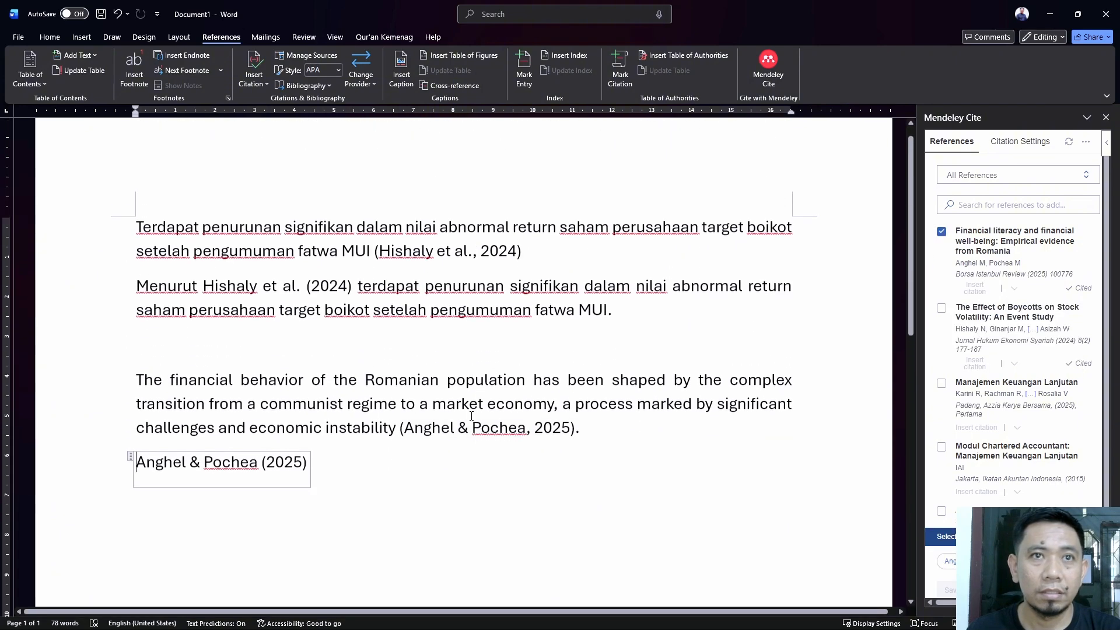
click(430, 470)
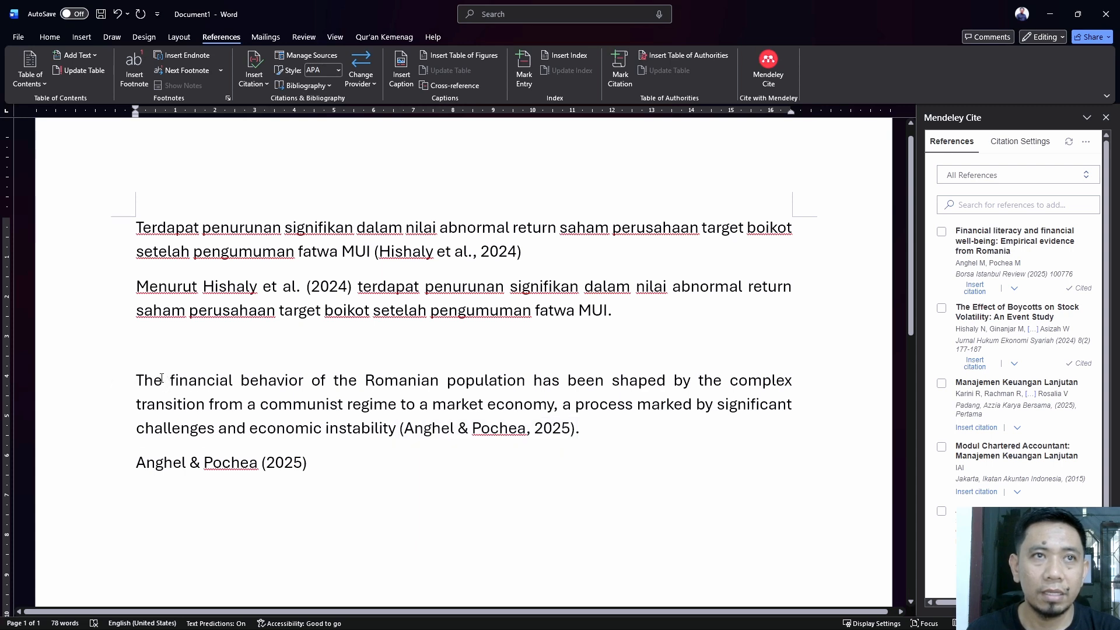
- Continue the new citation with "said the" and a copy of the preceding paragraph's text from "financial behavior" to "economic instability", ending with a period
drag(362, 408, 397, 425)
key(ctrl+c)
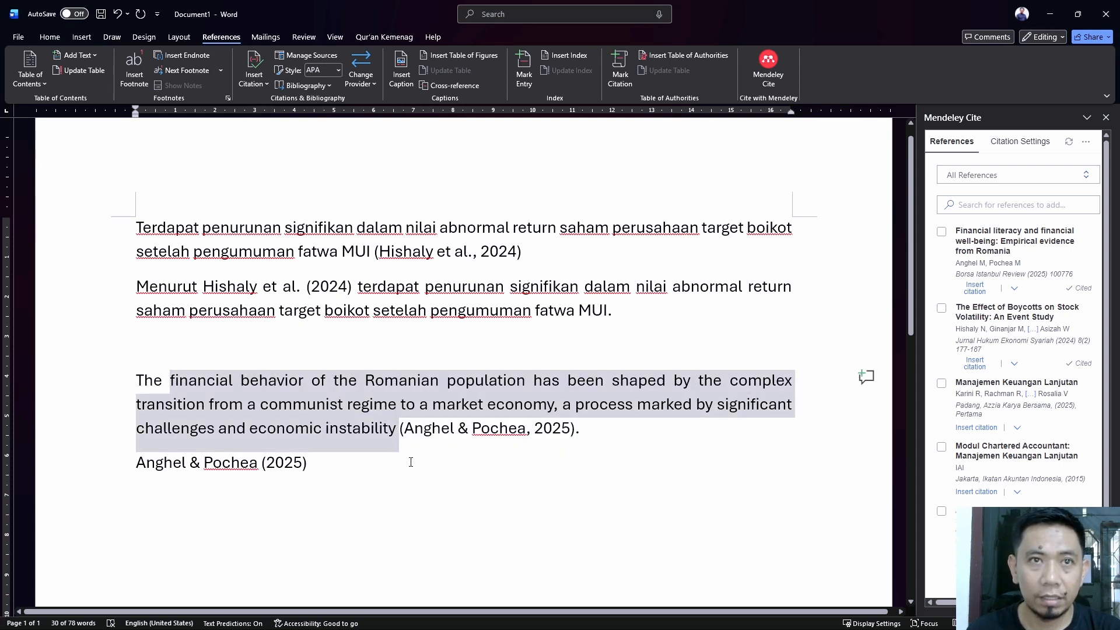
click(402, 461)
text(said)
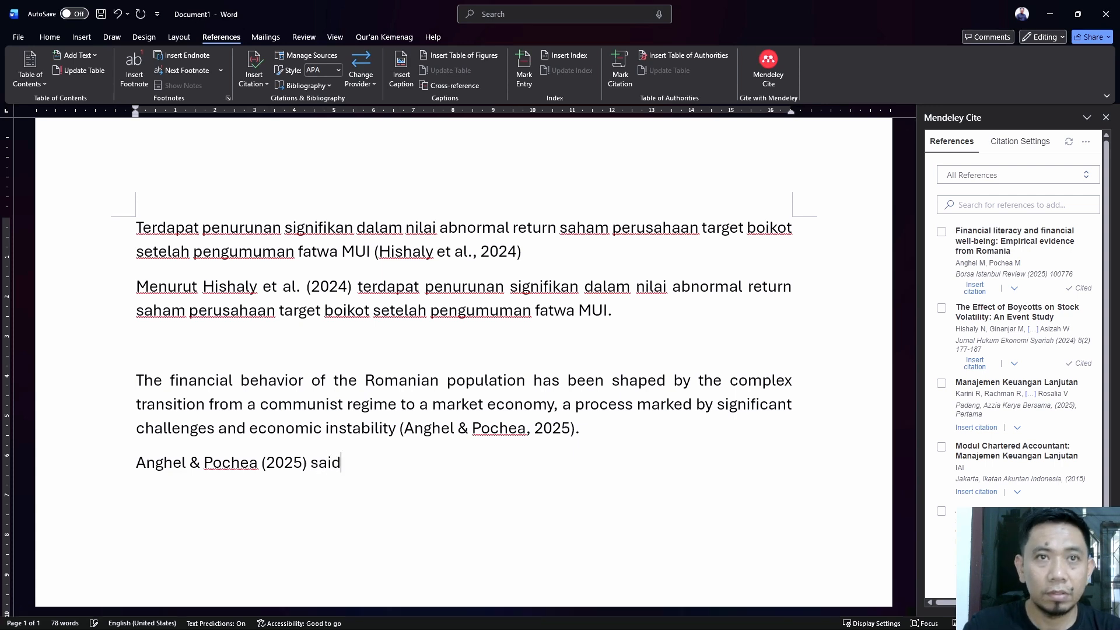
key(ctrl+v)
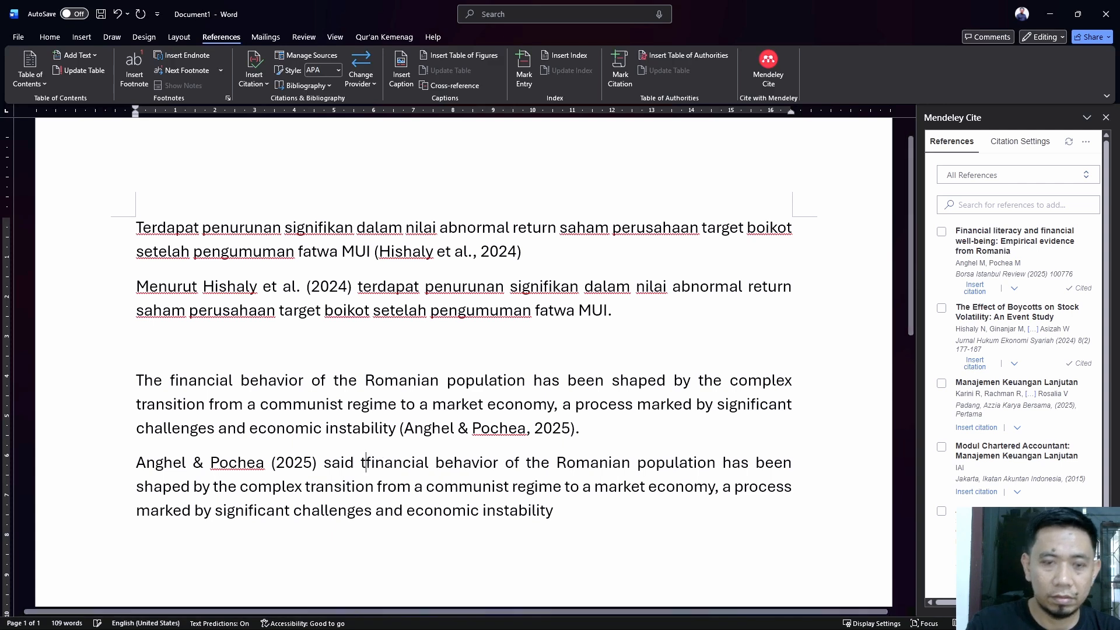
text(the )
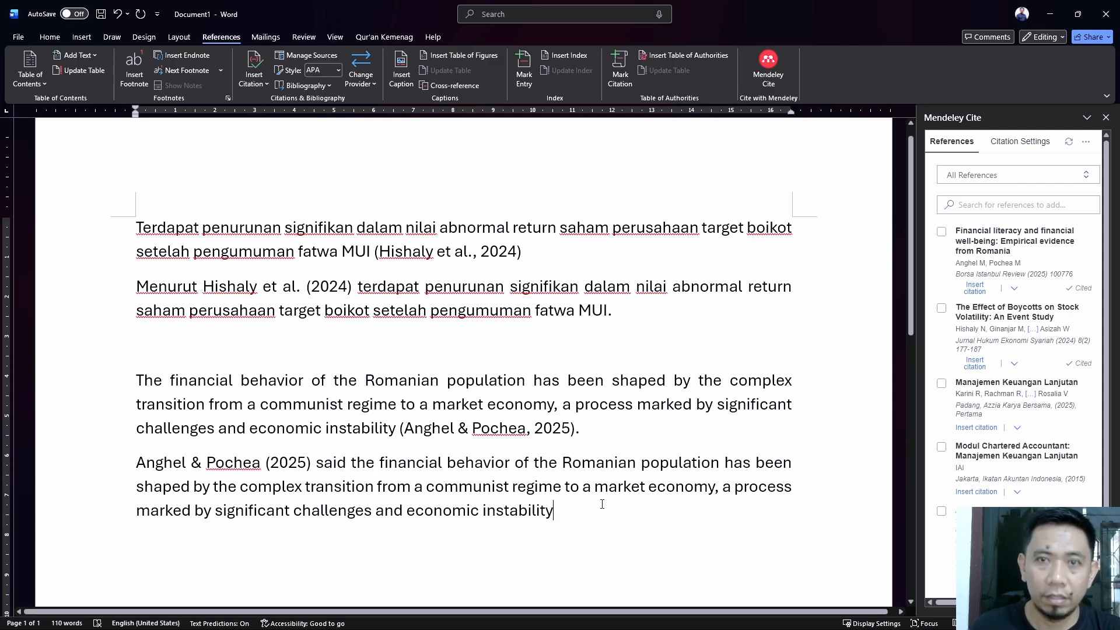
text(.)
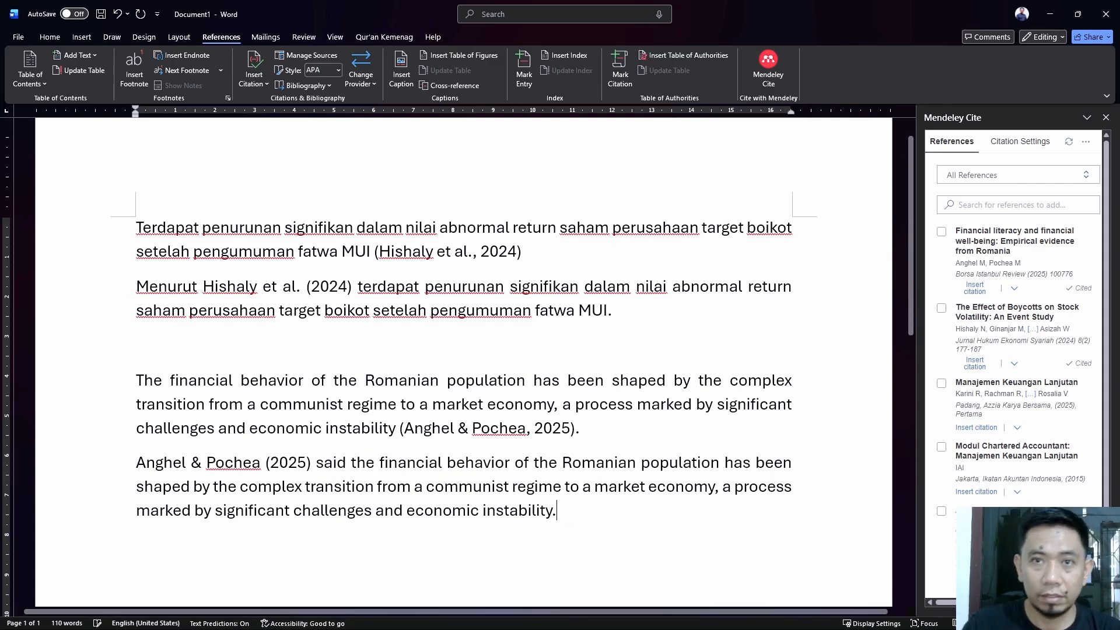
- Add blank lines after the last paragraph until the cursor stands on a new second page
scroll(602, 502, down, 3)
scroll(590, 455, up, 2)
scroll(589, 455, up, 1)
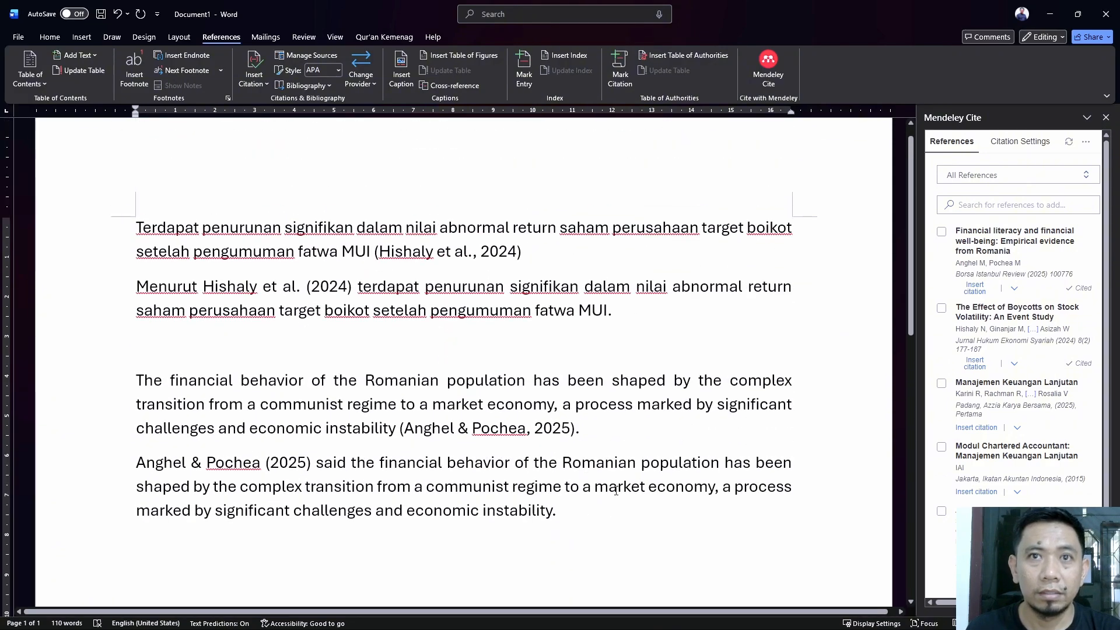
scroll(641, 516, down, 3)
scroll(635, 507, up, 3)
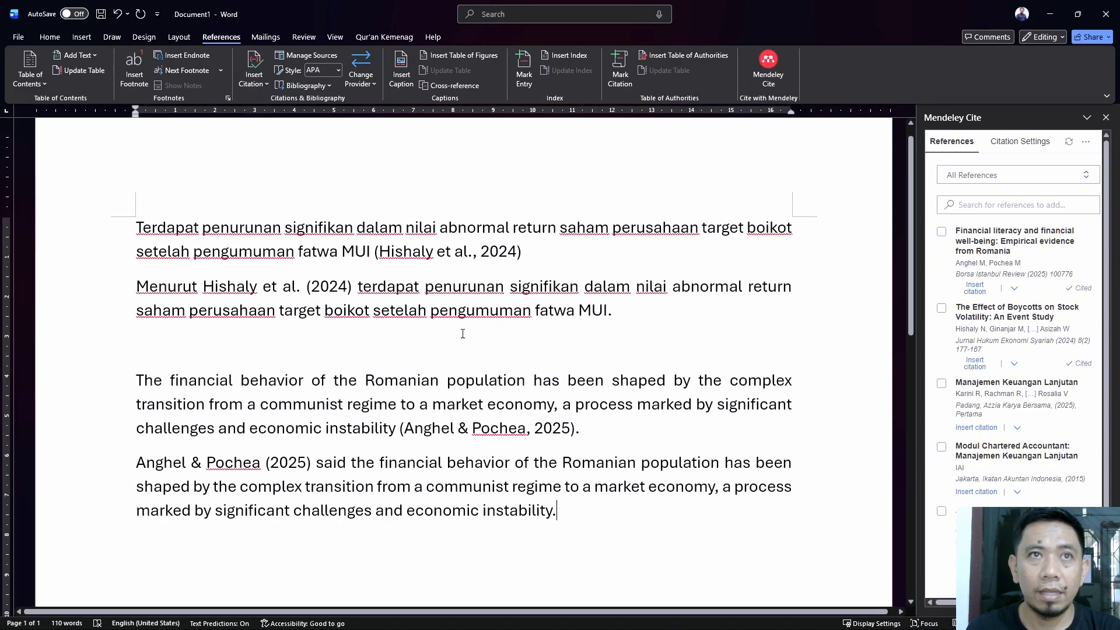
scroll(729, 502, down, 5)
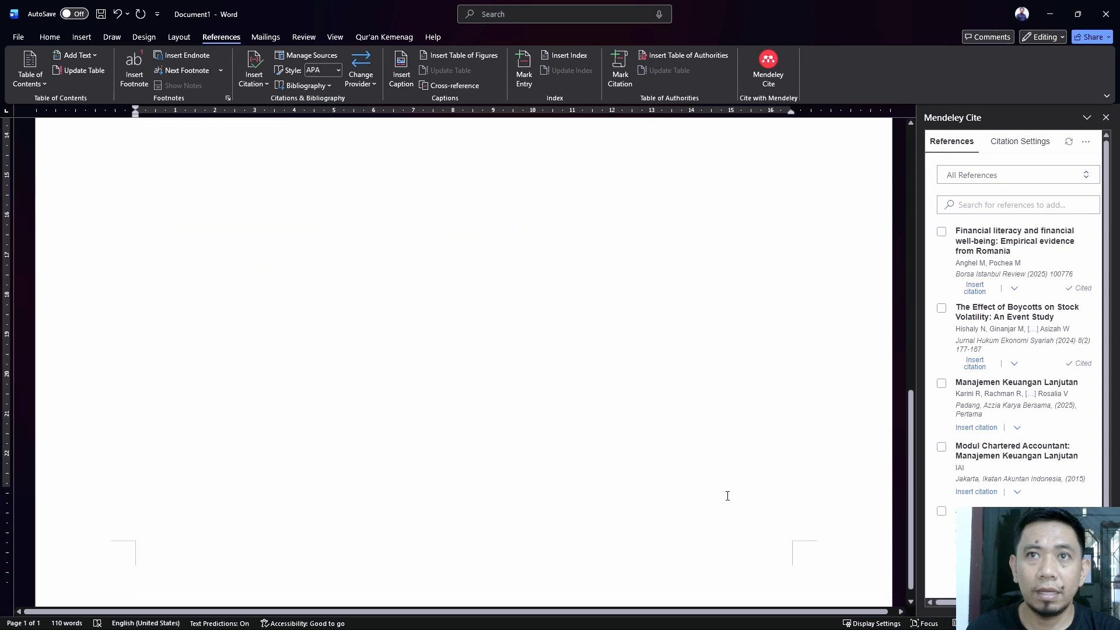
scroll(673, 488, up, 4)
key(Return)
key(Return)
key(Return)
key(Return)
key(Return)
key(Return)
key(Return)
key(Return)
key(Return)
key(Return)
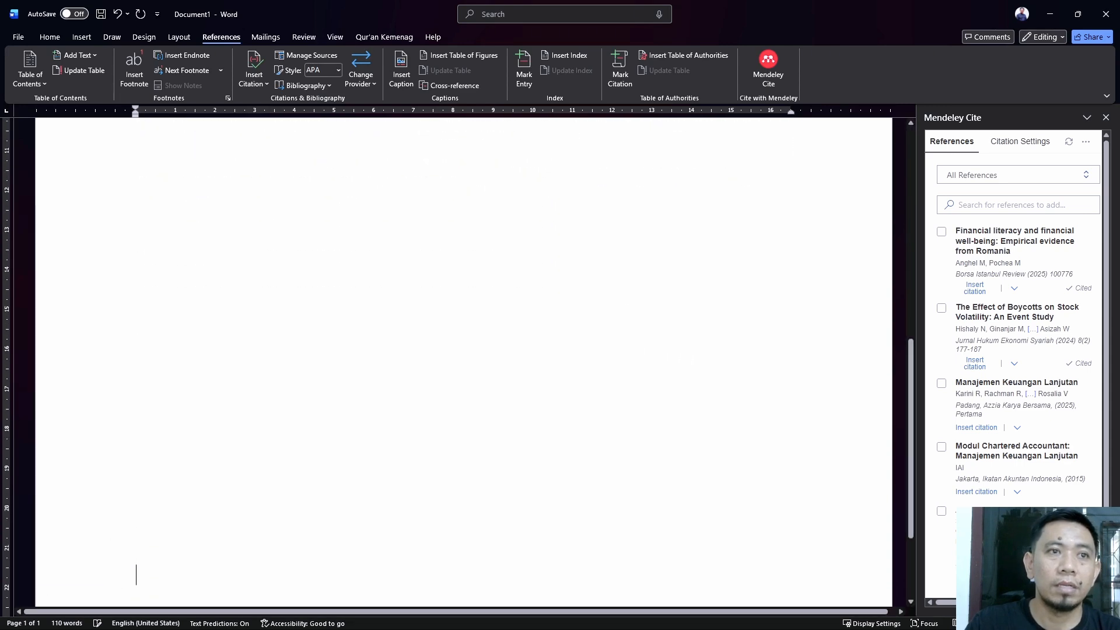
scroll(635, 429, down, 5)
scroll(606, 441, down, 2)
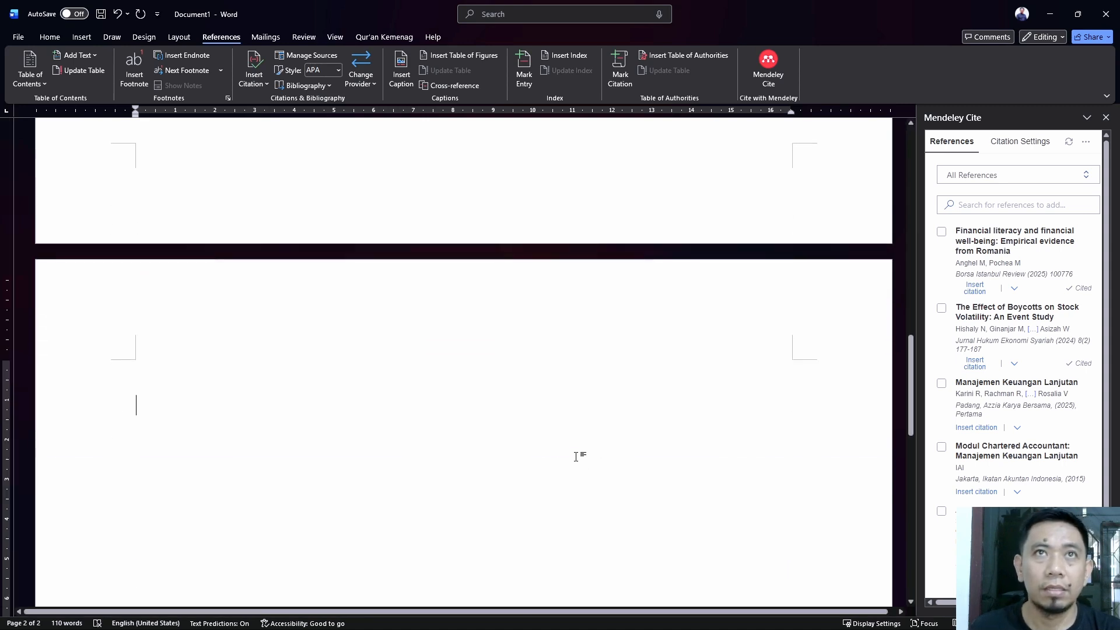
- Add the centred heading "DAFTAR PUSTAKA" on the second page and start a justified line below it
click(50, 37)
click(346, 77)
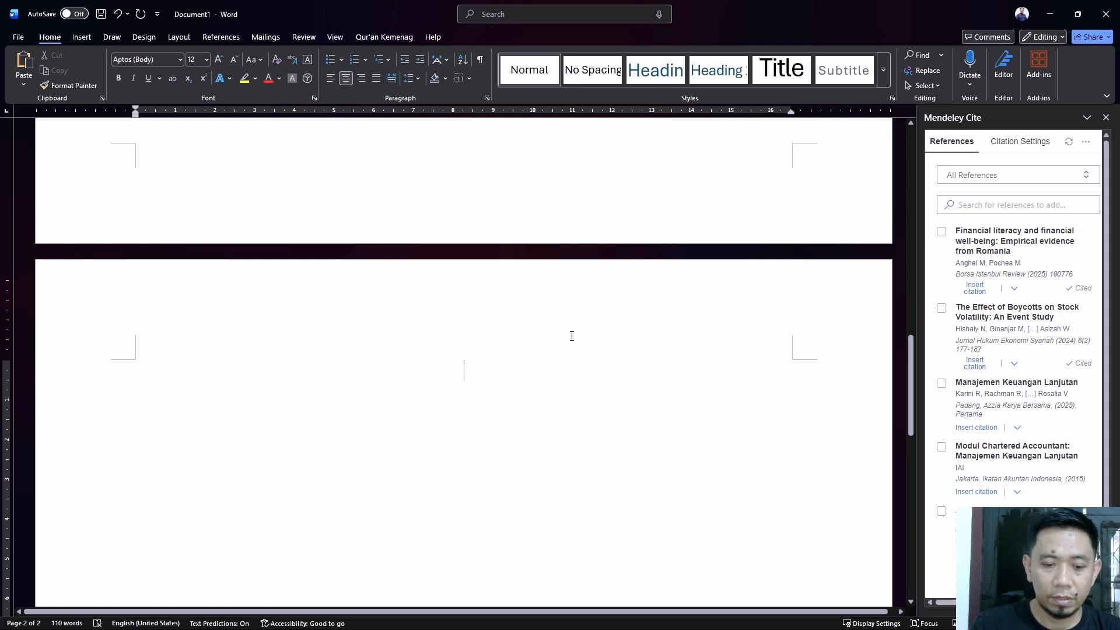
text(DAFTAR PUSTA)
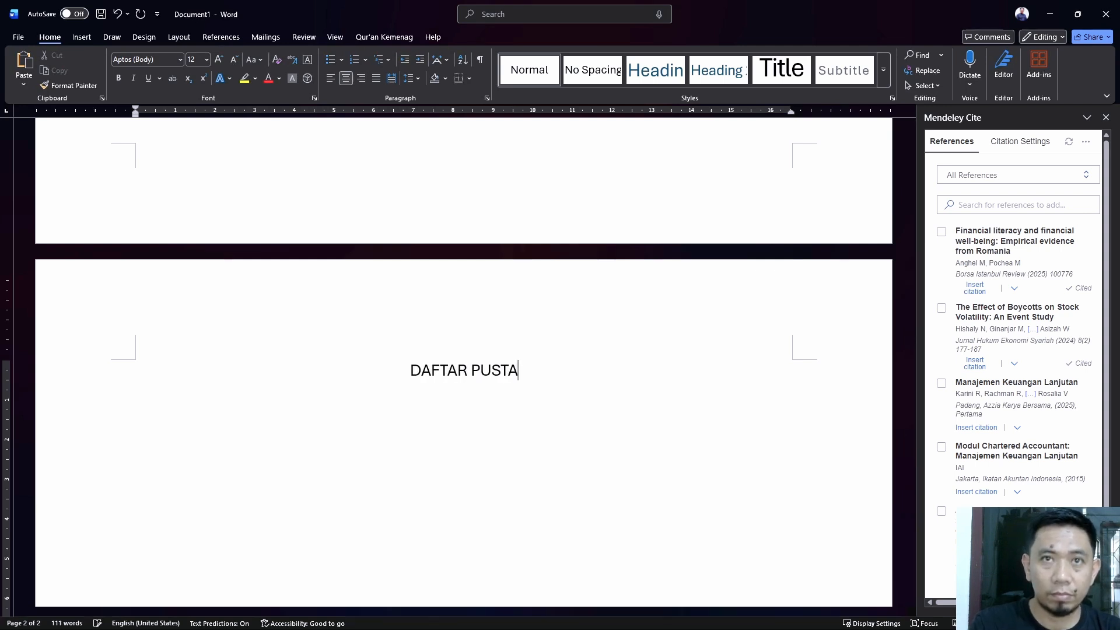
text(KA)
key(Return)
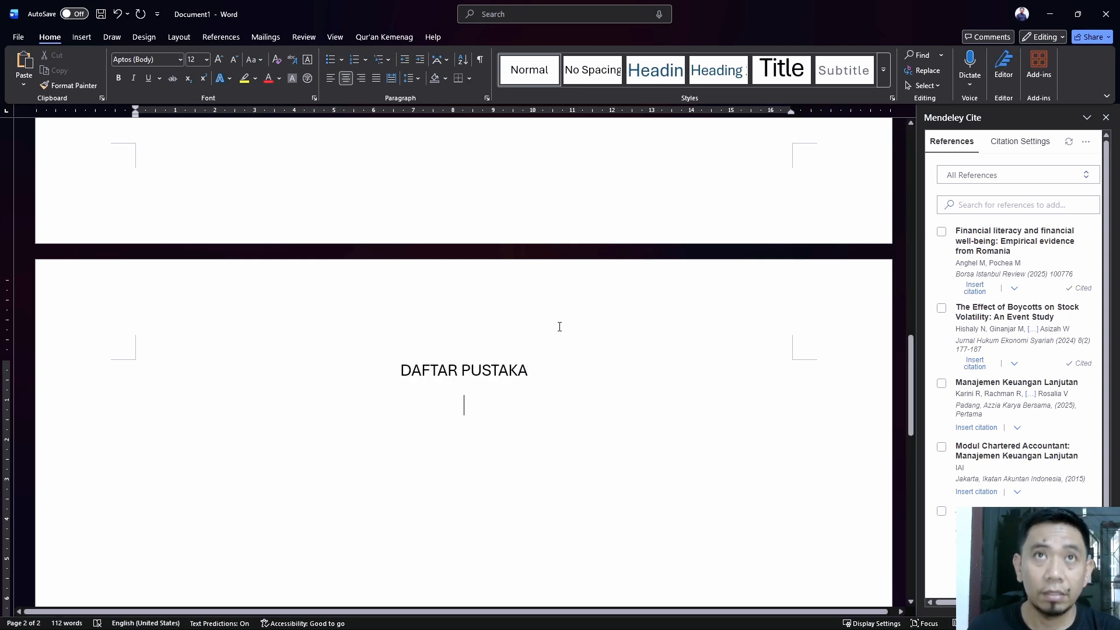
click(376, 78)
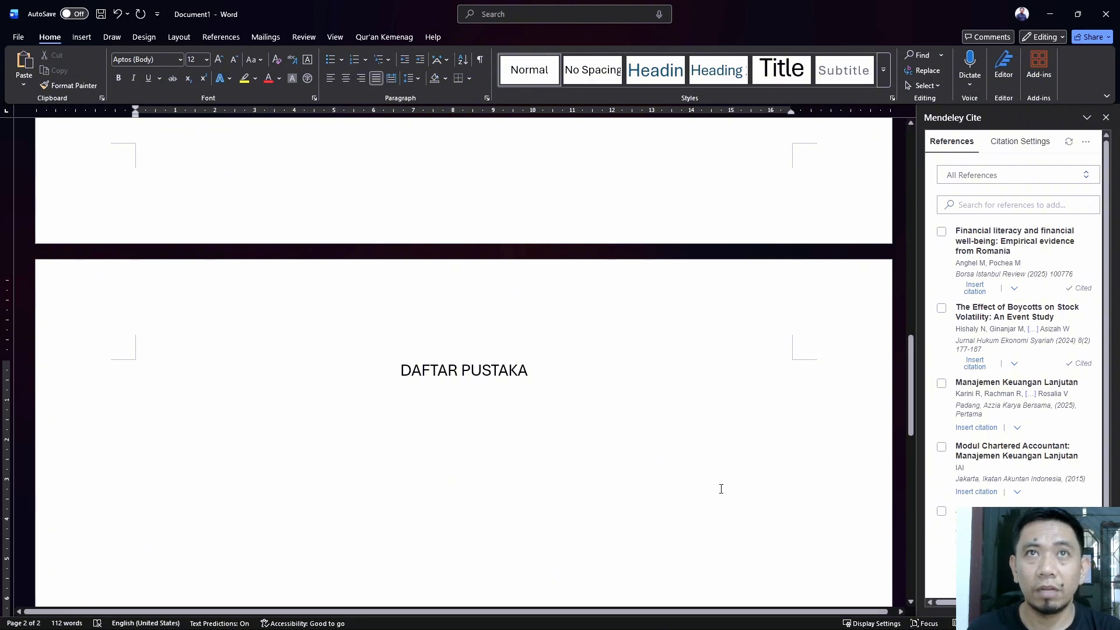
- Insert the Mendeley bibliography below the "DAFTAR PUSTAKA" heading, keeping live updates
scroll(693, 510, up, 3)
scroll(625, 523, down, 6)
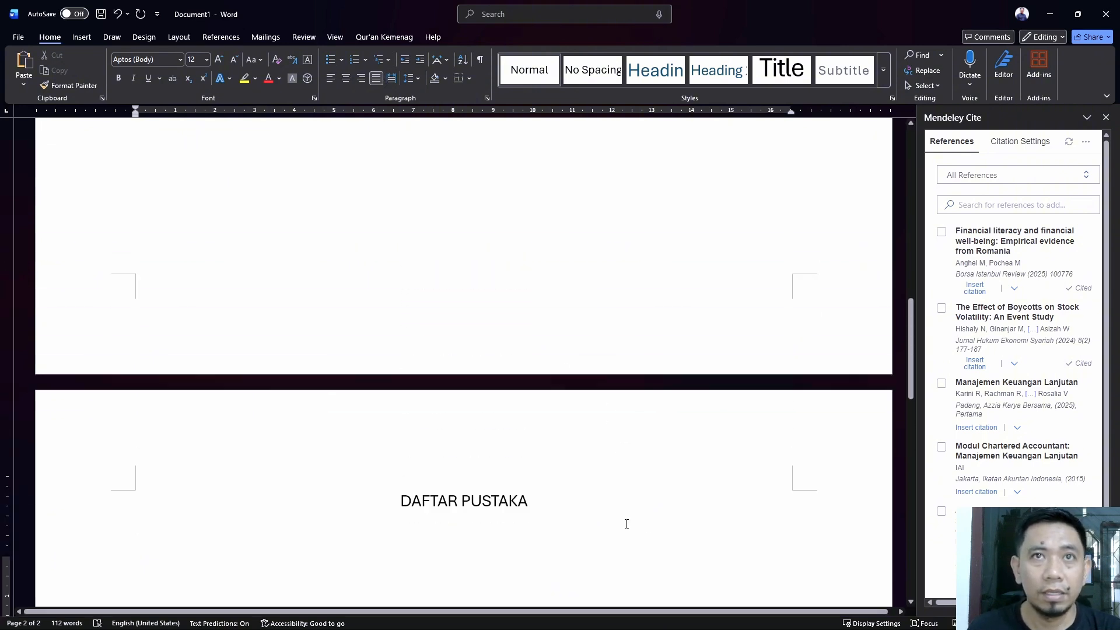
click(1087, 146)
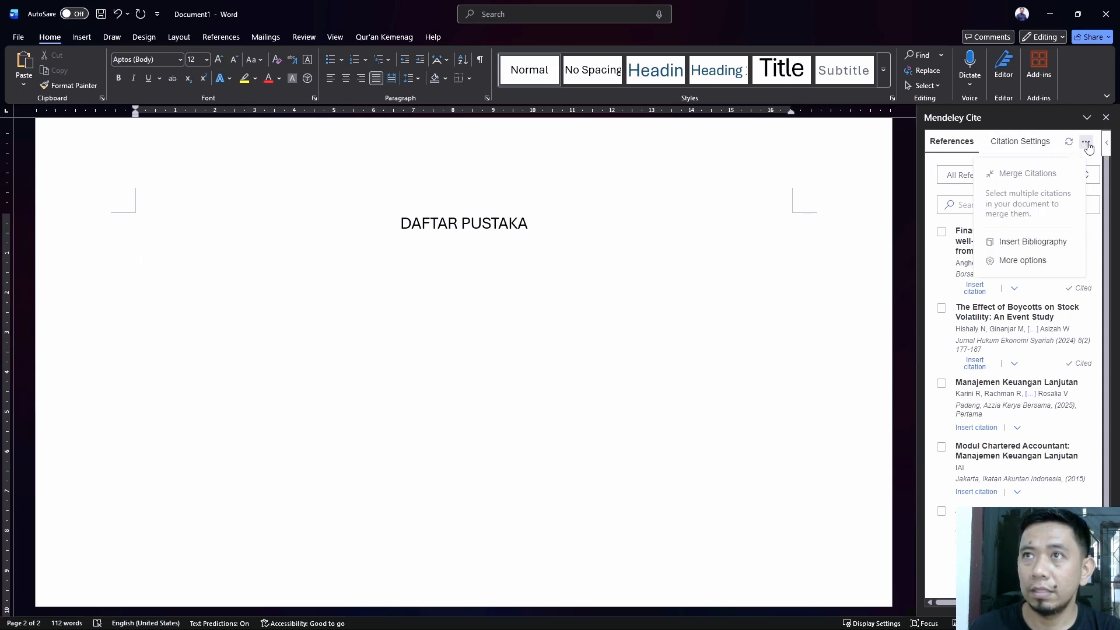
click(1046, 245)
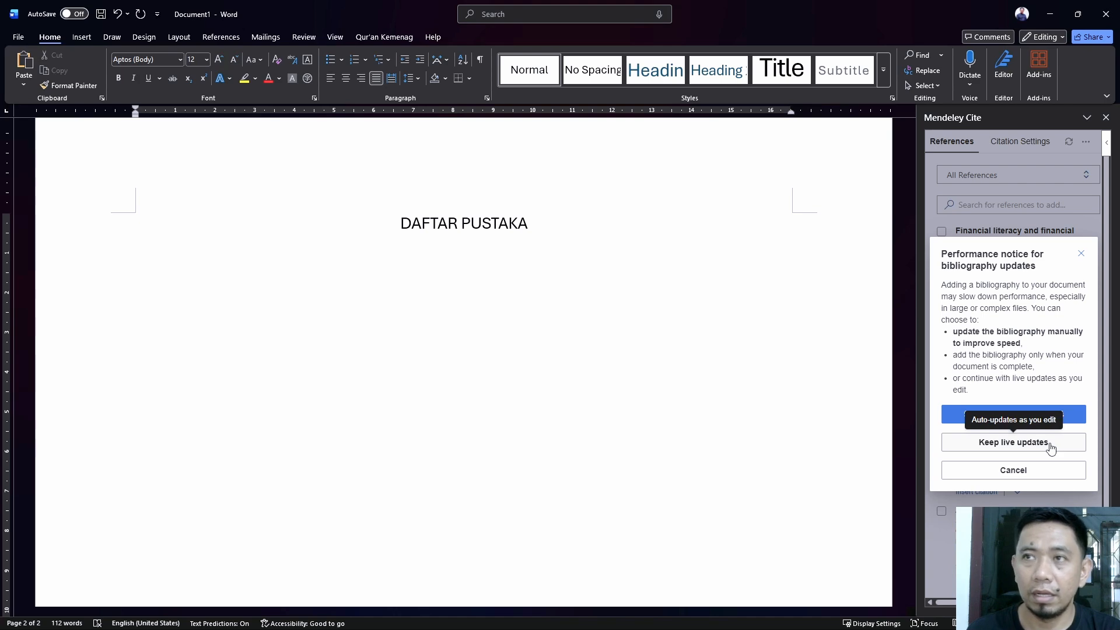
click(1014, 442)
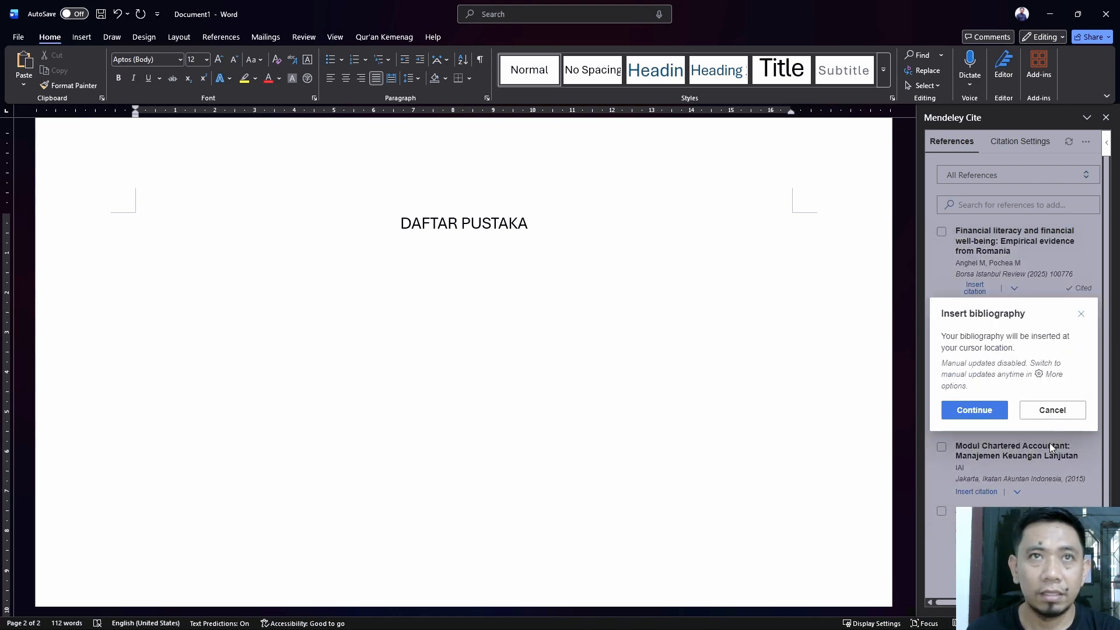
click(980, 408)
- Review the bibliography entries under "DAFTAR PUSTAKA" and compare them with the in-text citations on the first page
scroll(597, 450, up, 4)
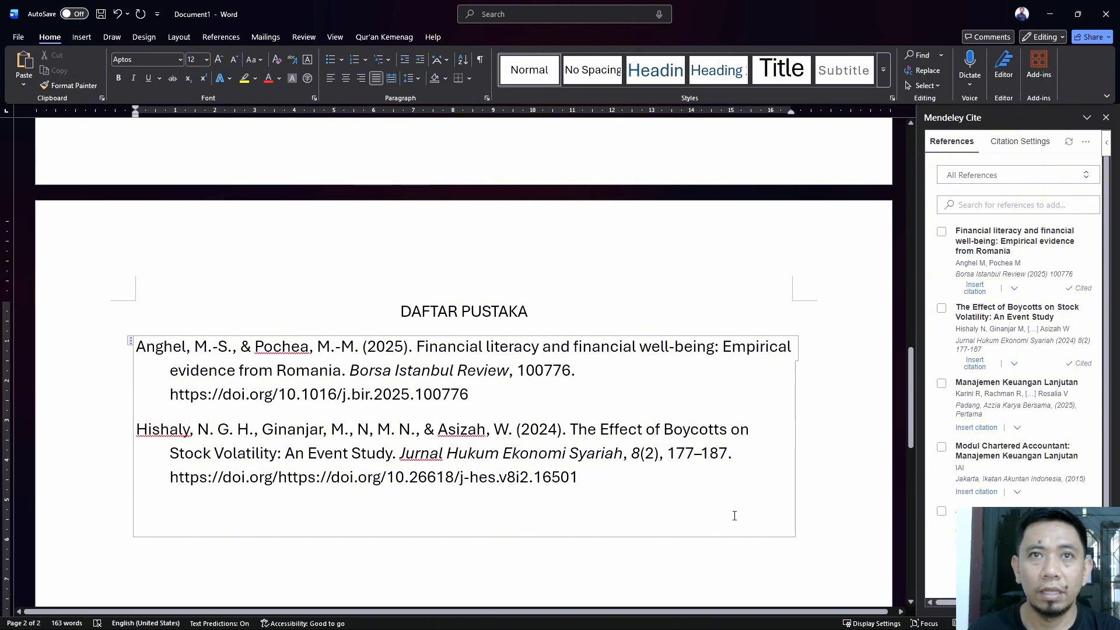
scroll(745, 552, up, 3)
scroll(746, 554, down, 6)
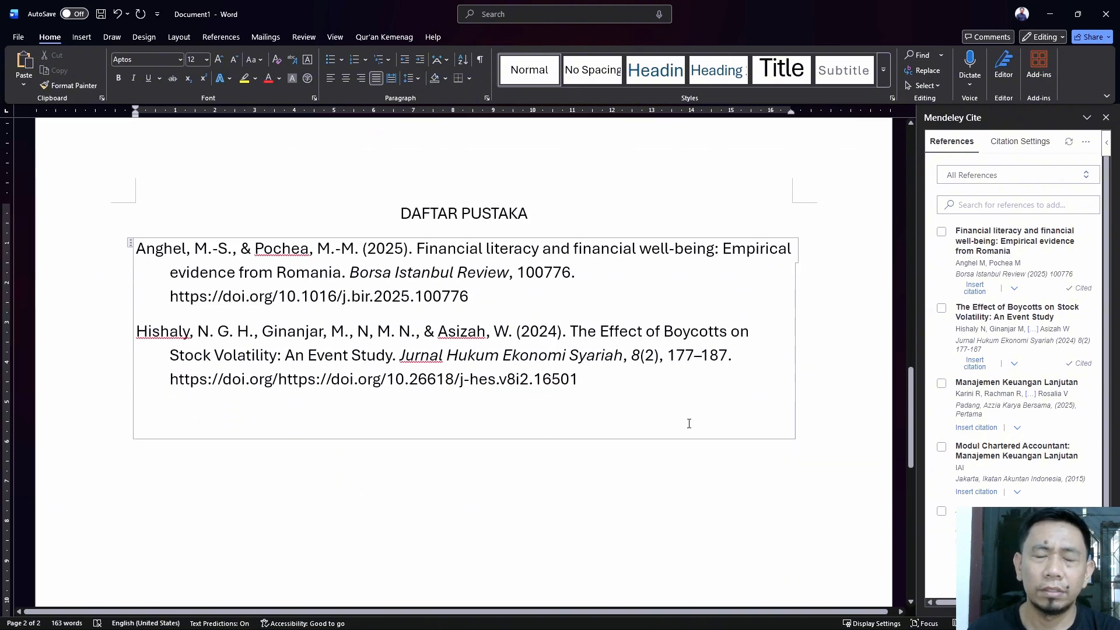
scroll(663, 493, up, 4)
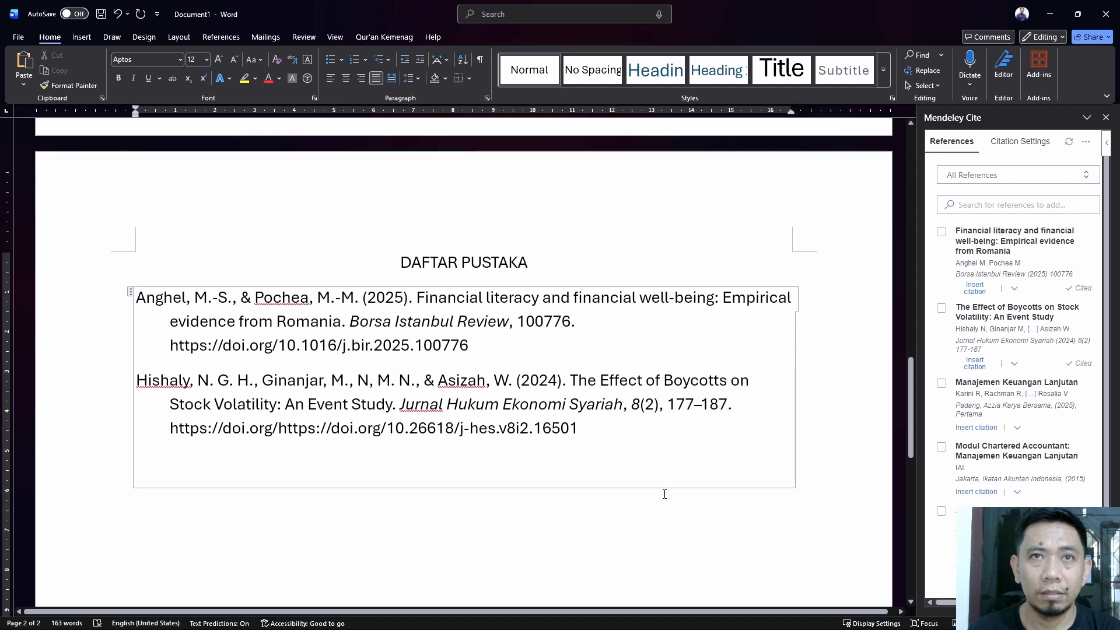
scroll(745, 513, down, 4)
scroll(744, 518, up, 3)
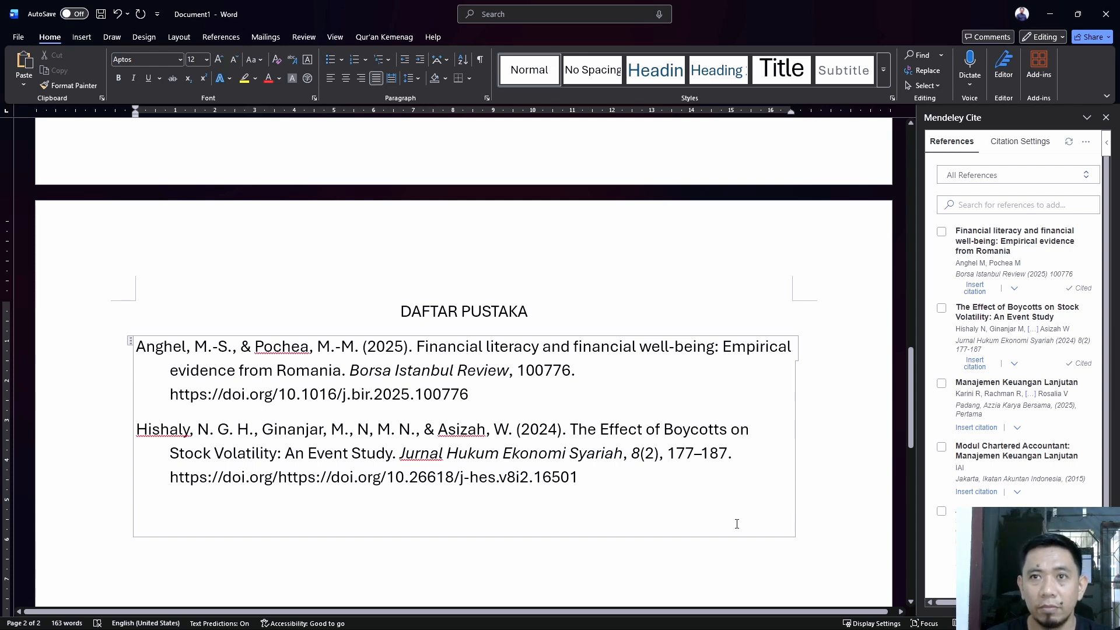
scroll(737, 524, down, 3)
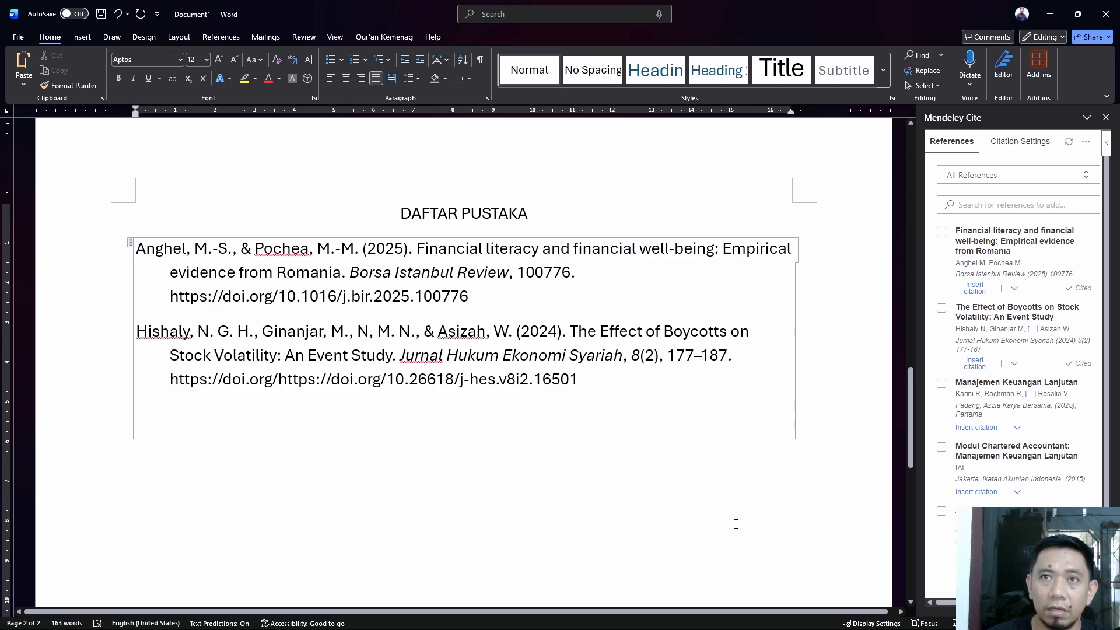
scroll(736, 524, up, 4)
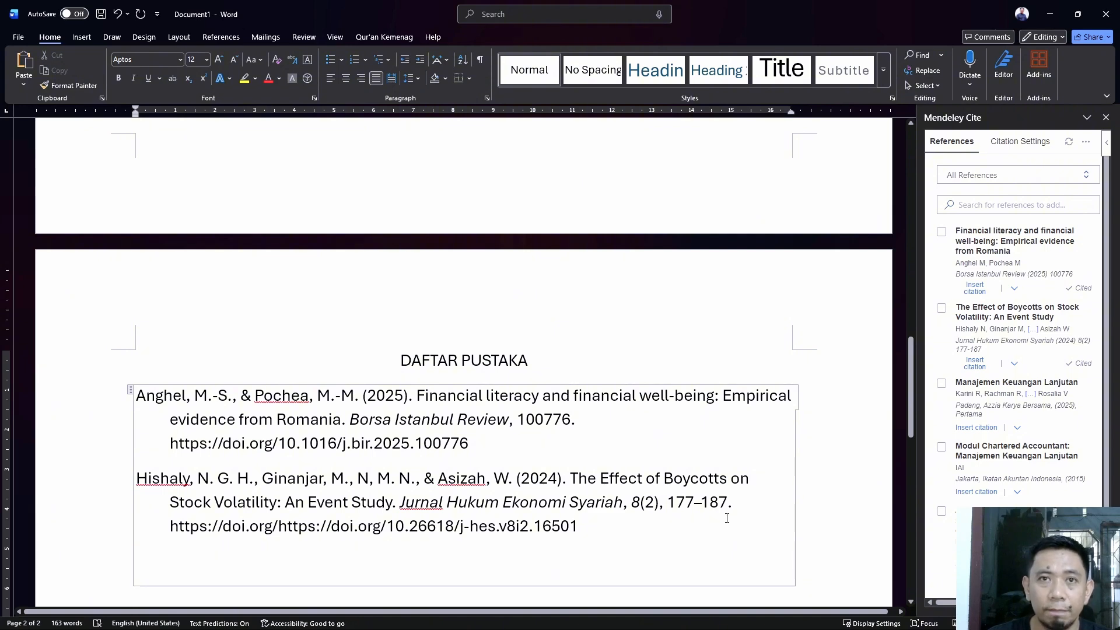
scroll(727, 518, up, 4)
scroll(710, 502, down, 9)
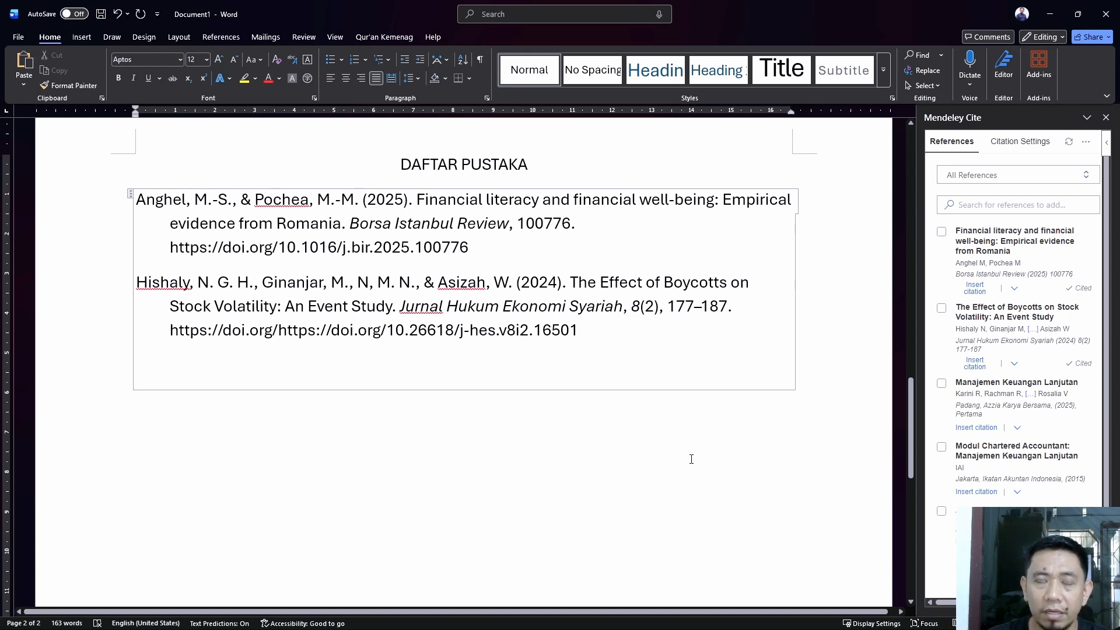
scroll(615, 510, up, 3)
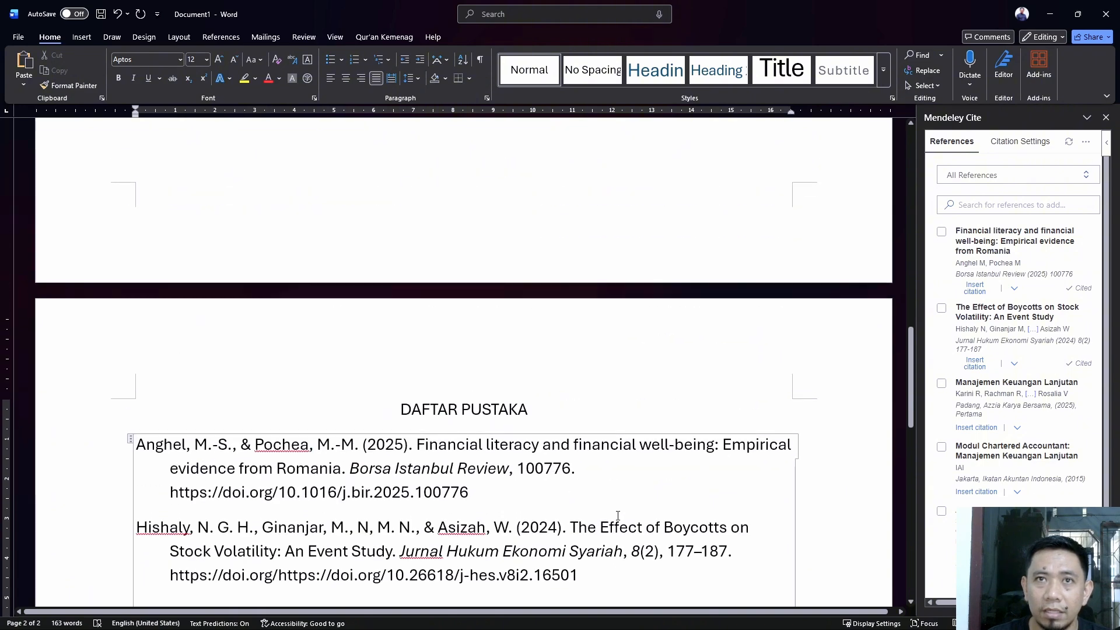
scroll(618, 515, down, 3)
scroll(618, 516, down, 1)
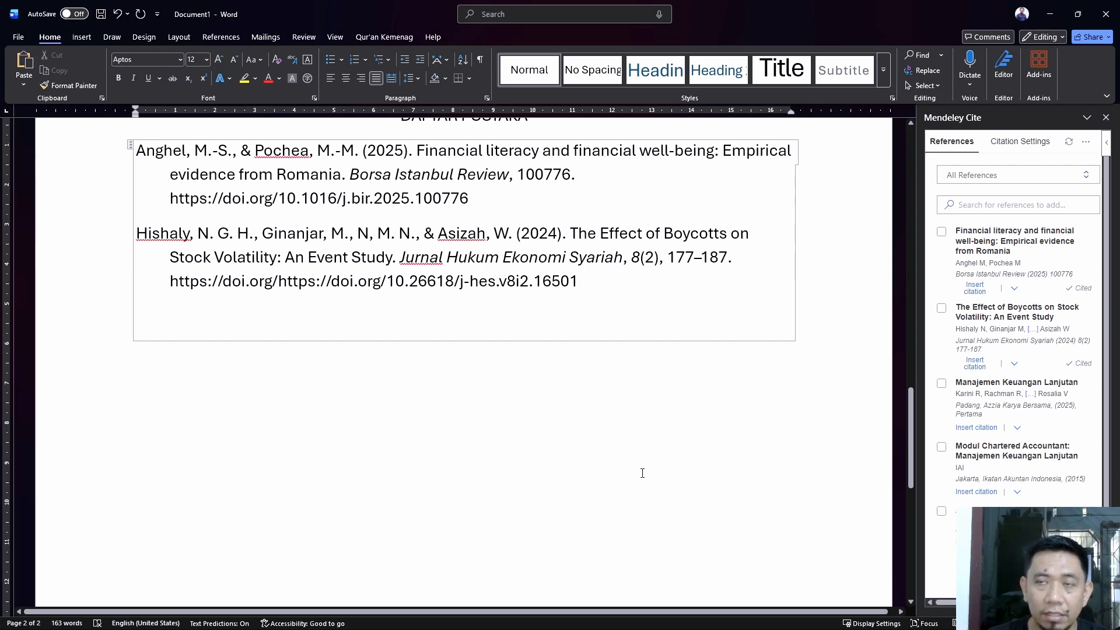
scroll(653, 467, up, 1)
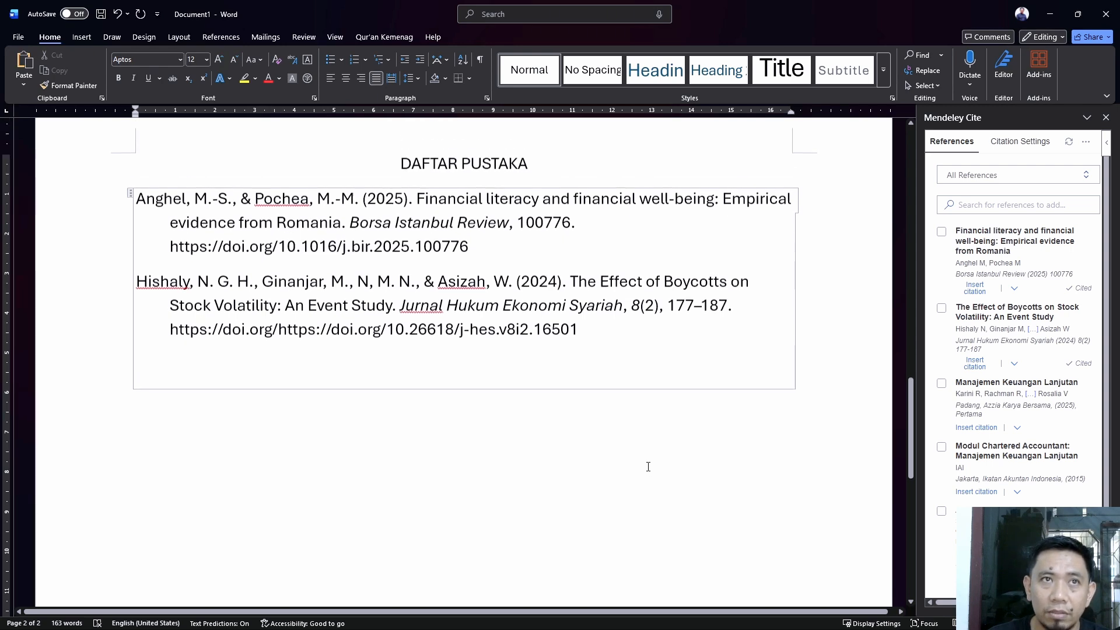
click(647, 465)
scroll(647, 466, up, 10)
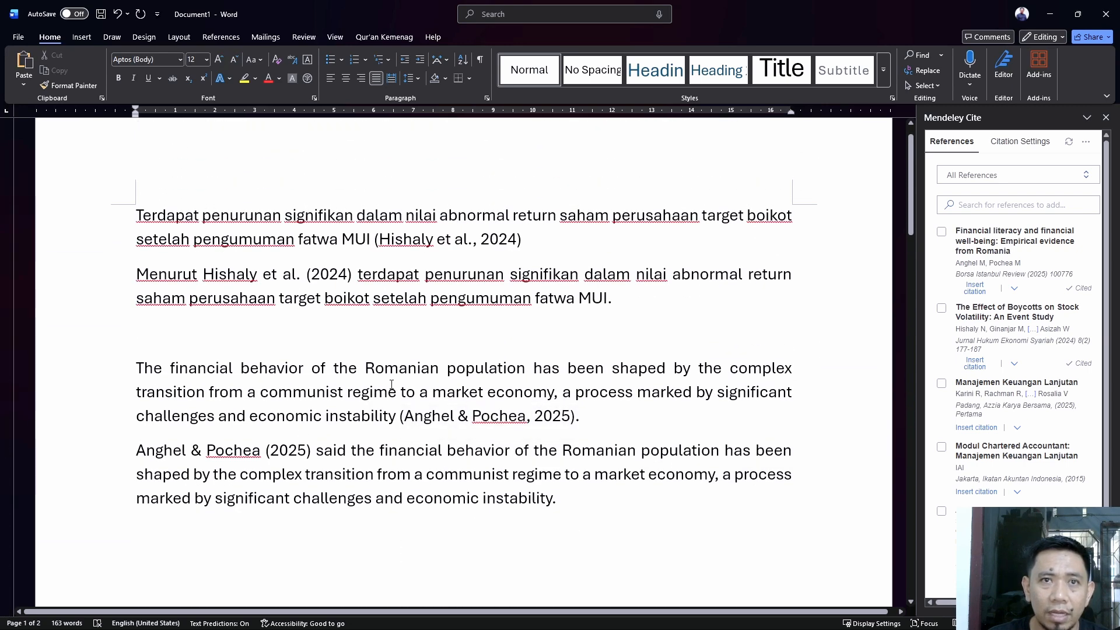
- Copy the text from "terdapat penurunan signifikan" to "fatwa MUI." in the second paragraph, leaving out its opening citation
click(142, 449)
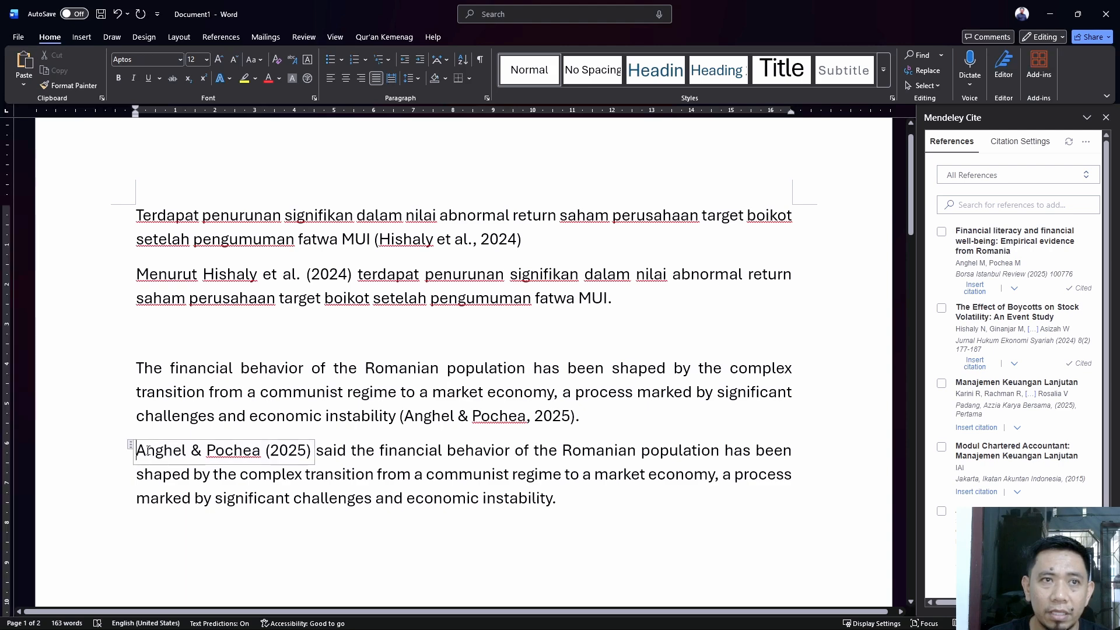
click(592, 502)
scroll(607, 514, down, 4)
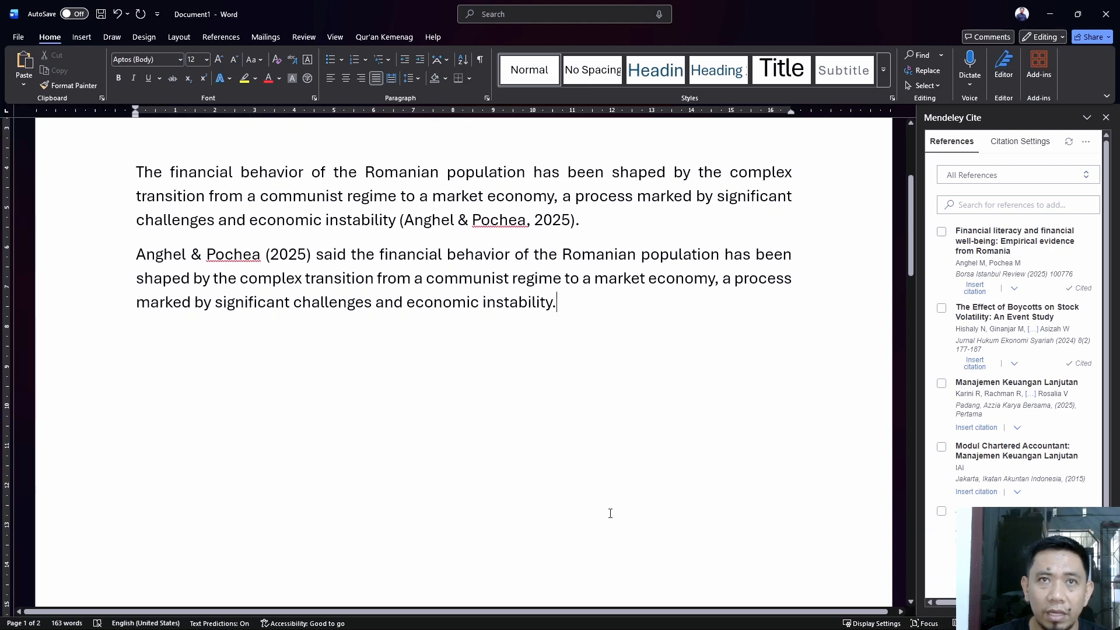
key(Return)
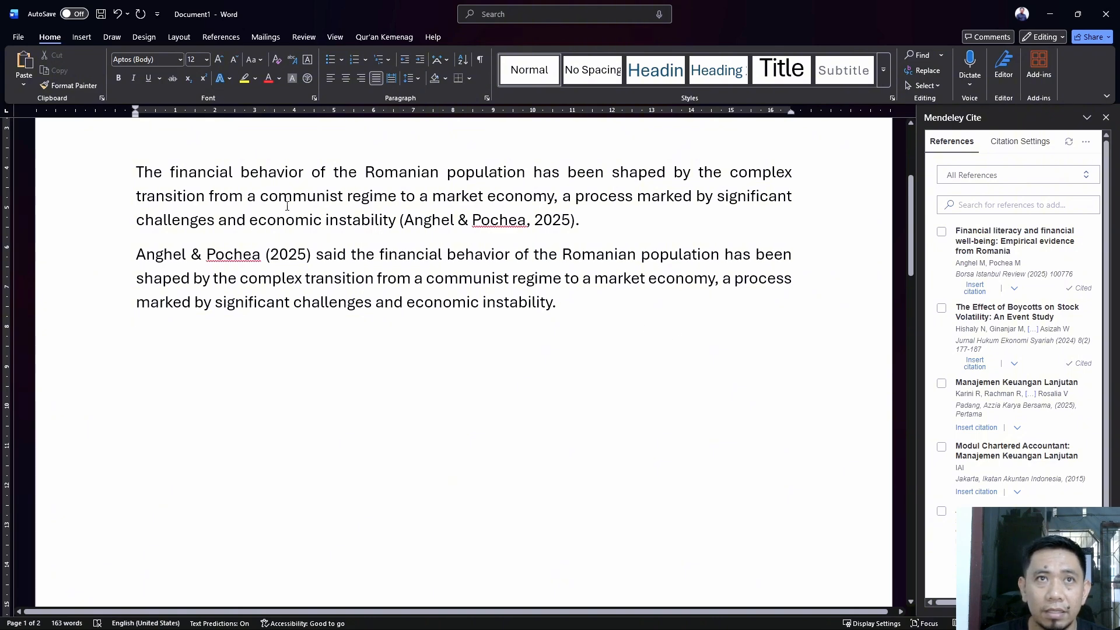
scroll(544, 362, up, 3)
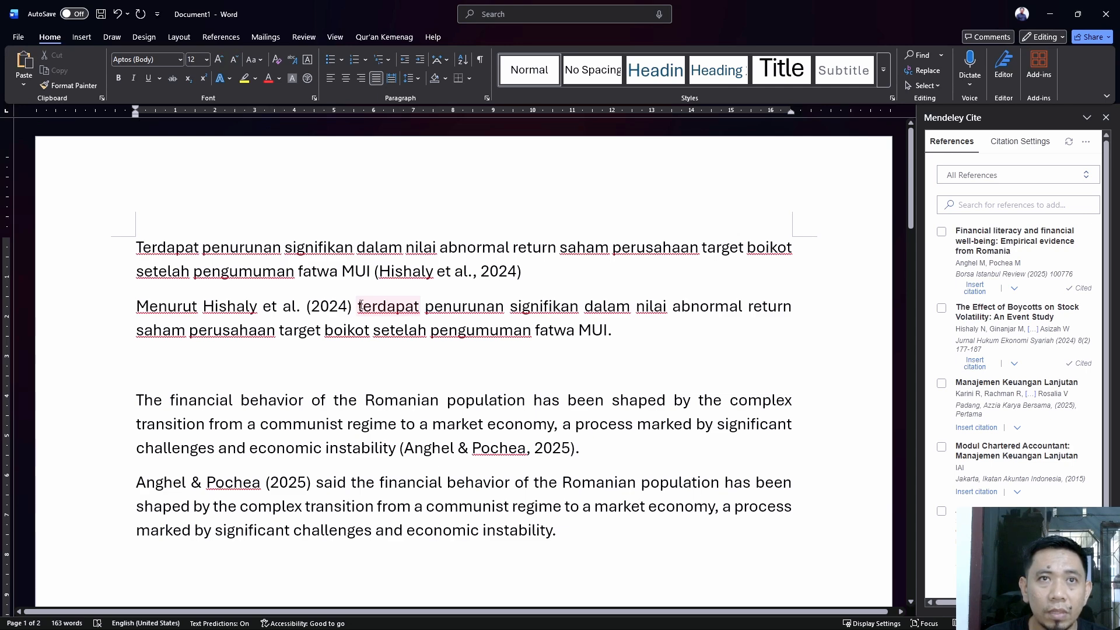
drag(358, 305, 620, 333)
key(ctrl+c)
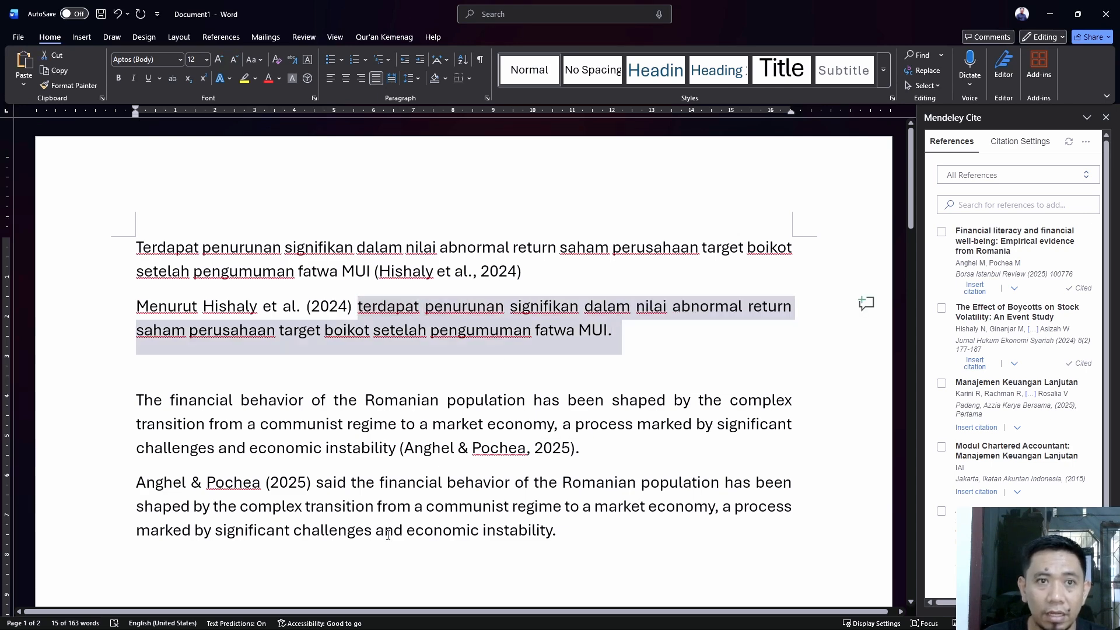
- Add blank lines below the last English paragraph and paste the copied "terdapat penurunan signifikan" sentence there
click(412, 569)
scroll(432, 514, down, 4)
scroll(700, 350, up, 3)
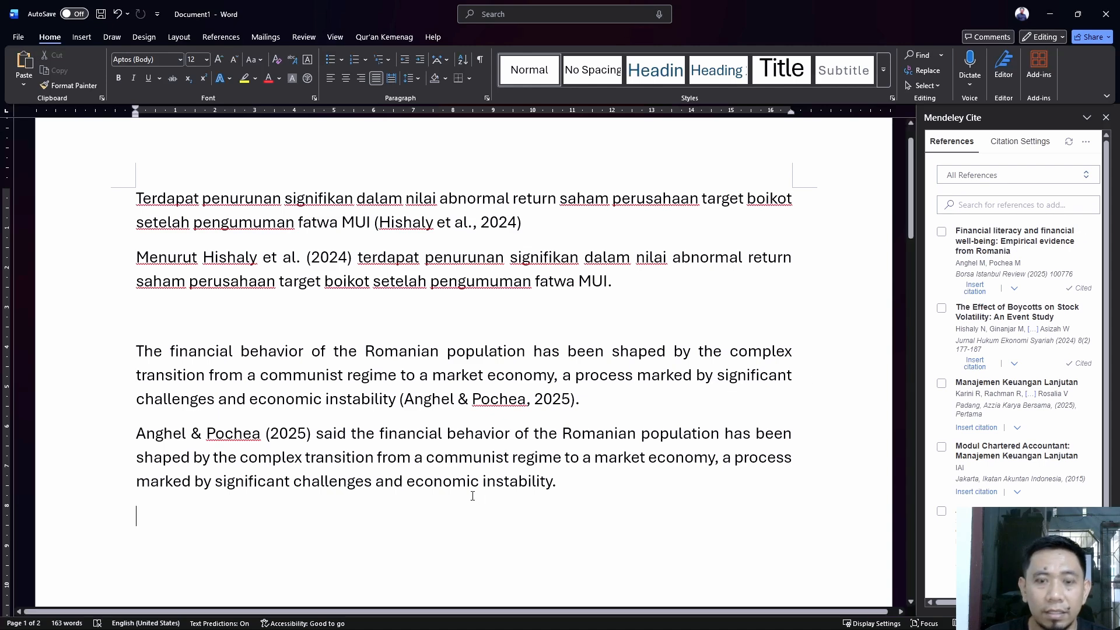
key(Return)
key(Return)
scroll(467, 495, down, 3)
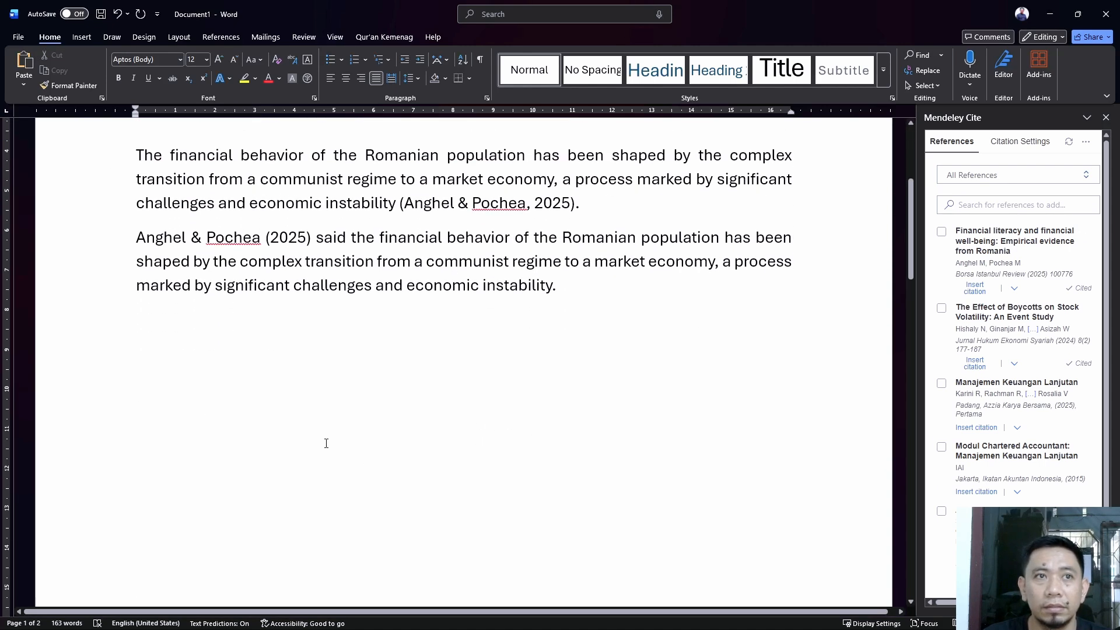
key(ctrl+v)
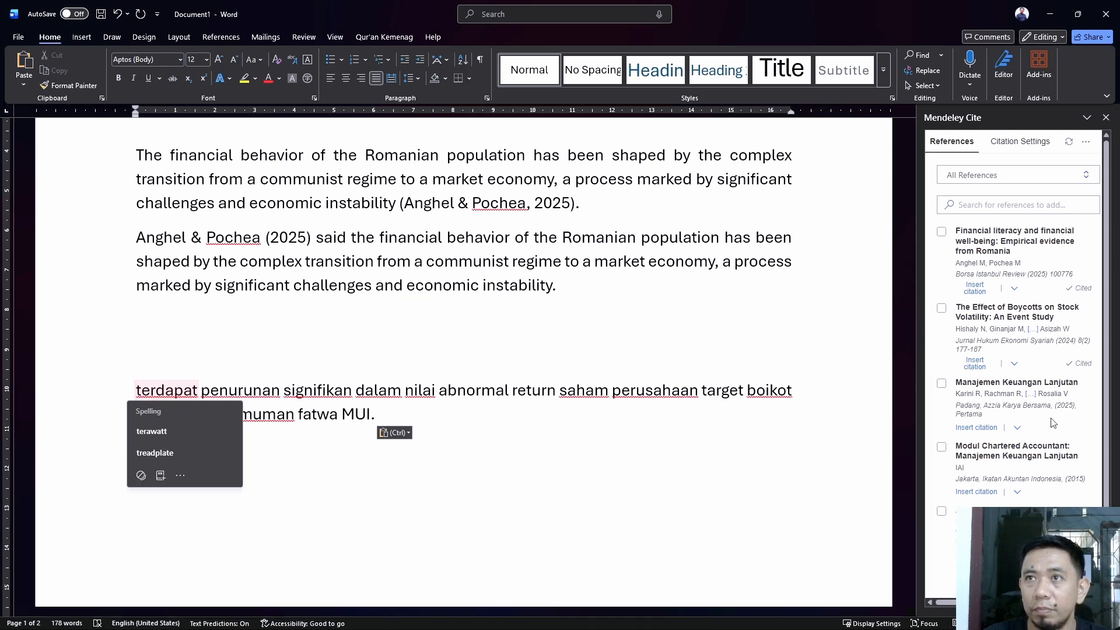
- Insert the Mendeley citation for "The Effect of Boycotts on Stock Volatility: An Event Study" before the pasted sentence, followed by a space
scroll(1053, 423, down, 5)
scroll(1053, 423, up, 5)
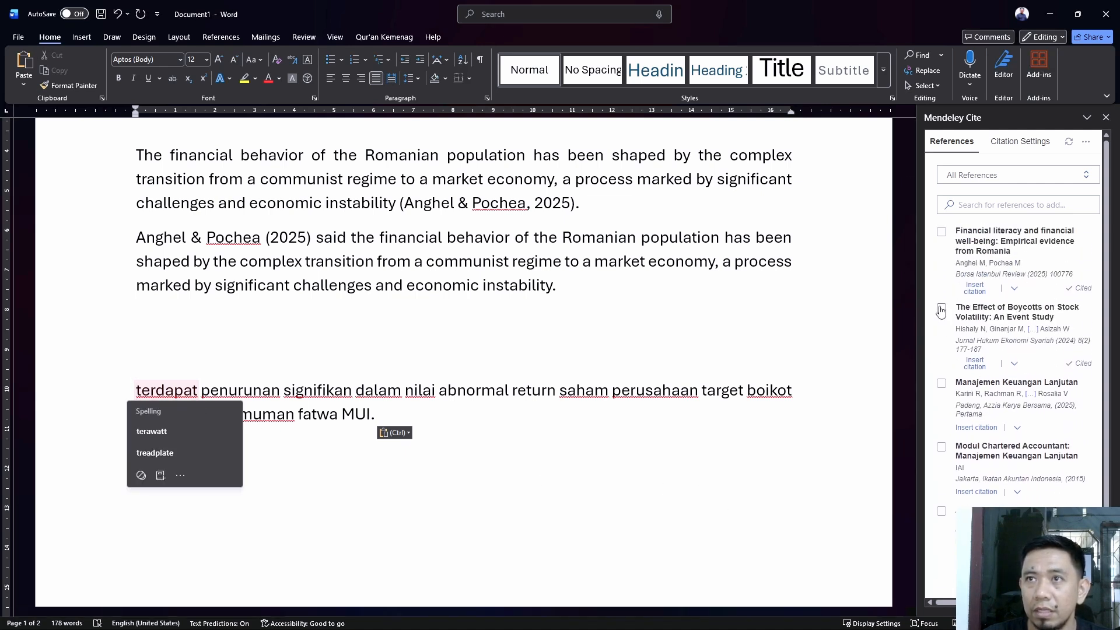
click(941, 310)
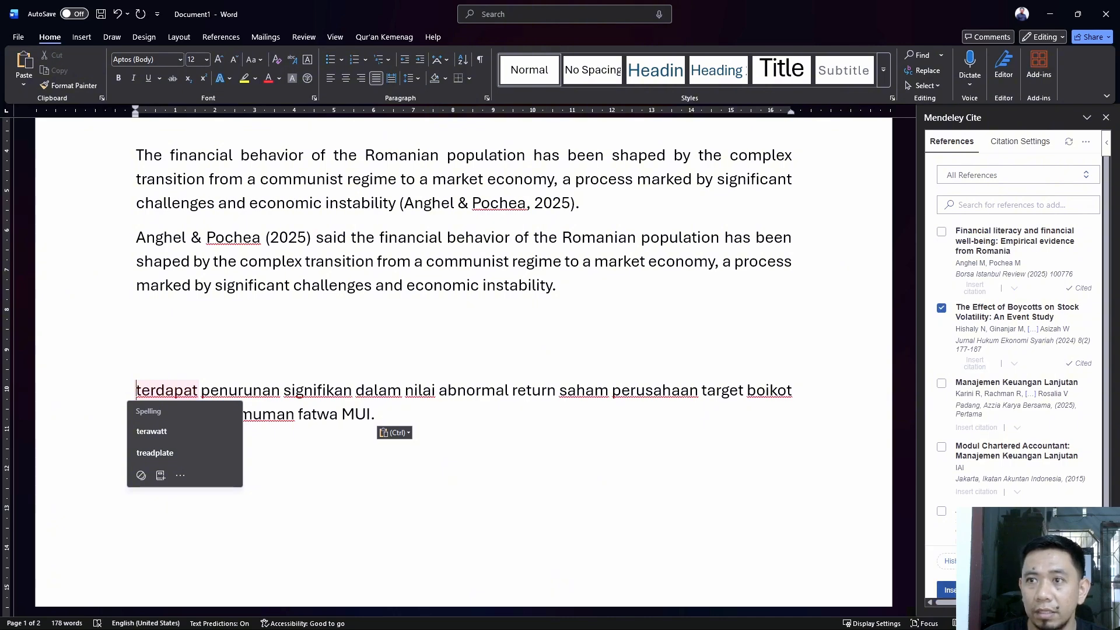
click(946, 590)
click(324, 229)
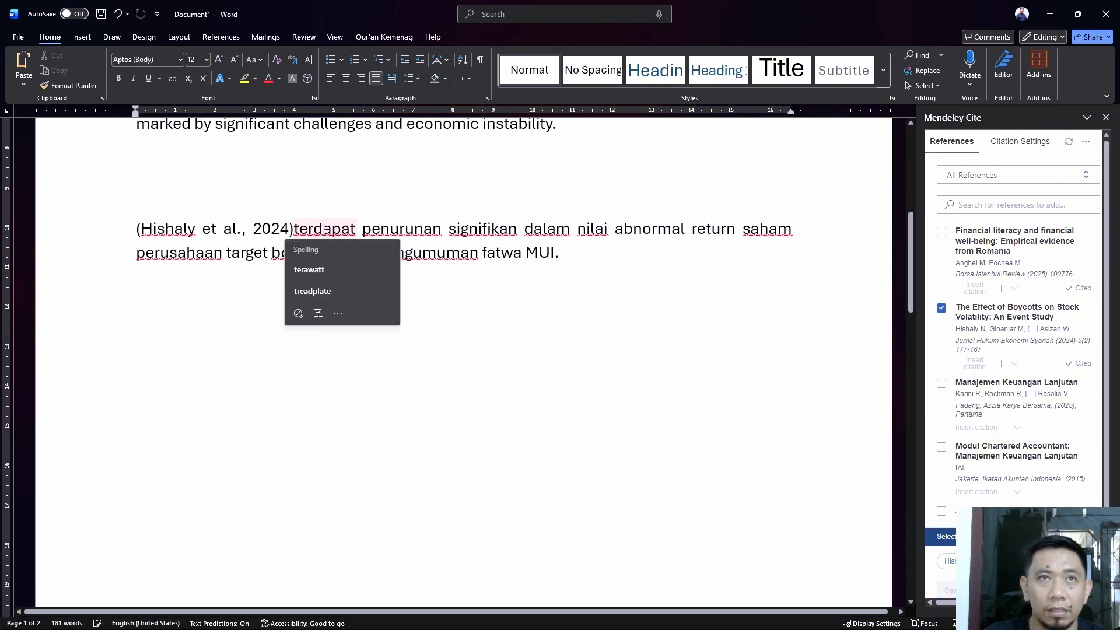
click(294, 229)
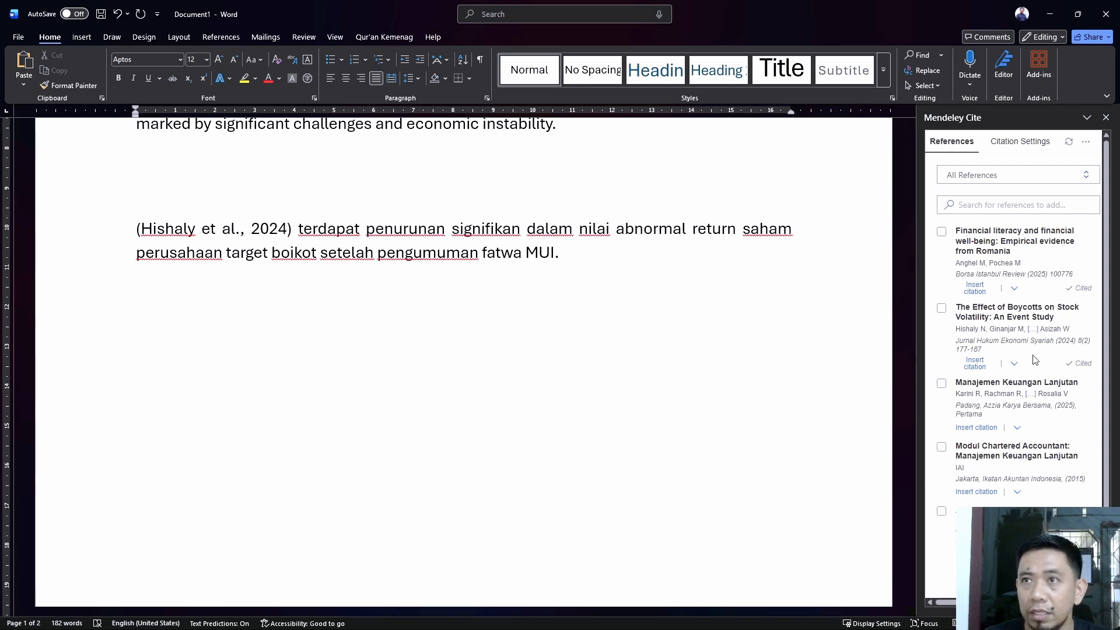
- Show the alternative insert formats for the boycott article and add "Menurut" before the new parenthetical citation
click(1014, 363)
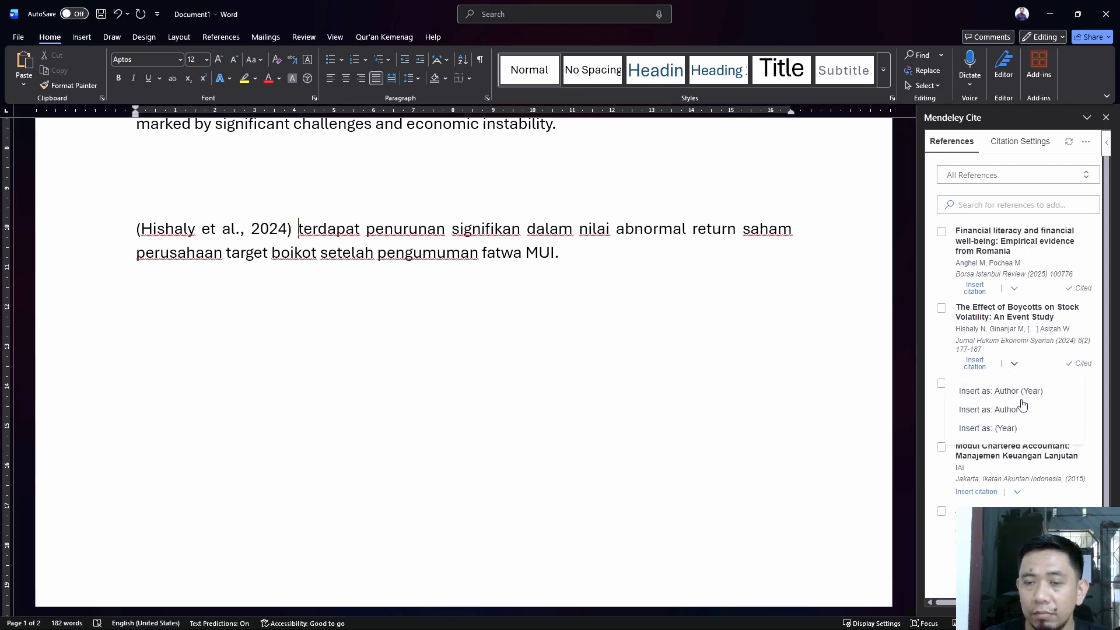
click(245, 287)
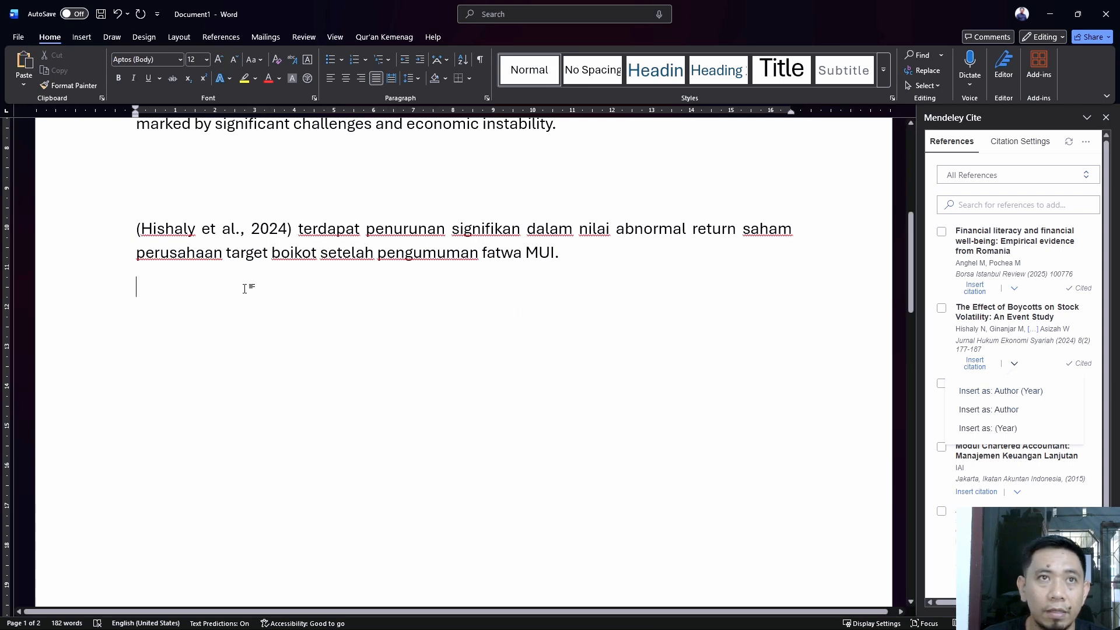
click(137, 229)
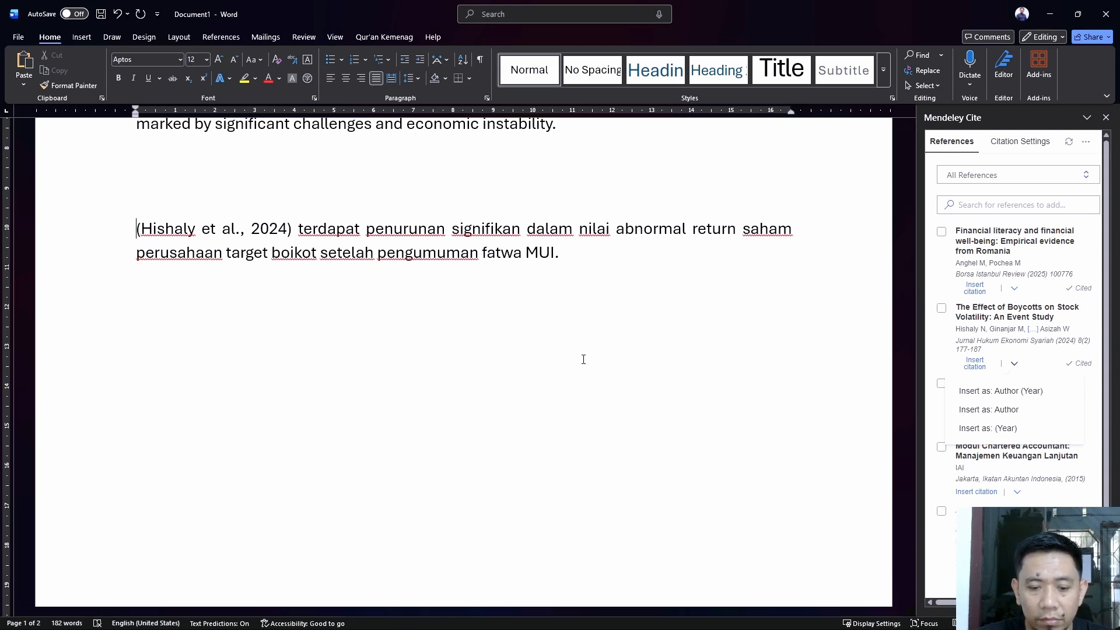
text(menurut)
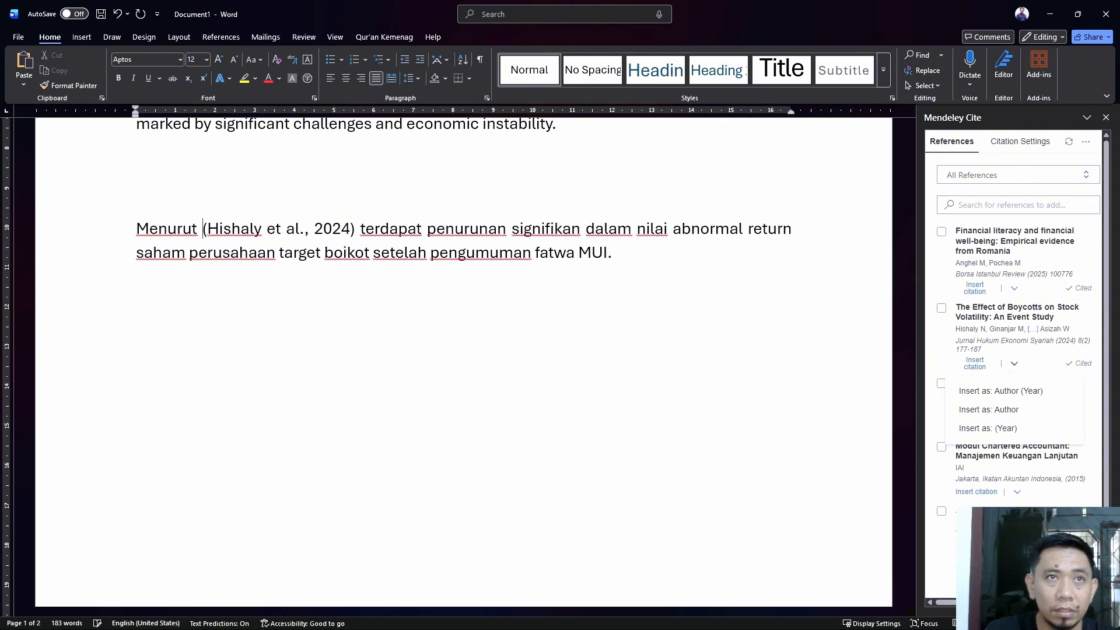
- Edit the citation after "Menurut" by hand into the Author (Year) form, removing the comma and leaving only 2024 in parentheses
key(Right)
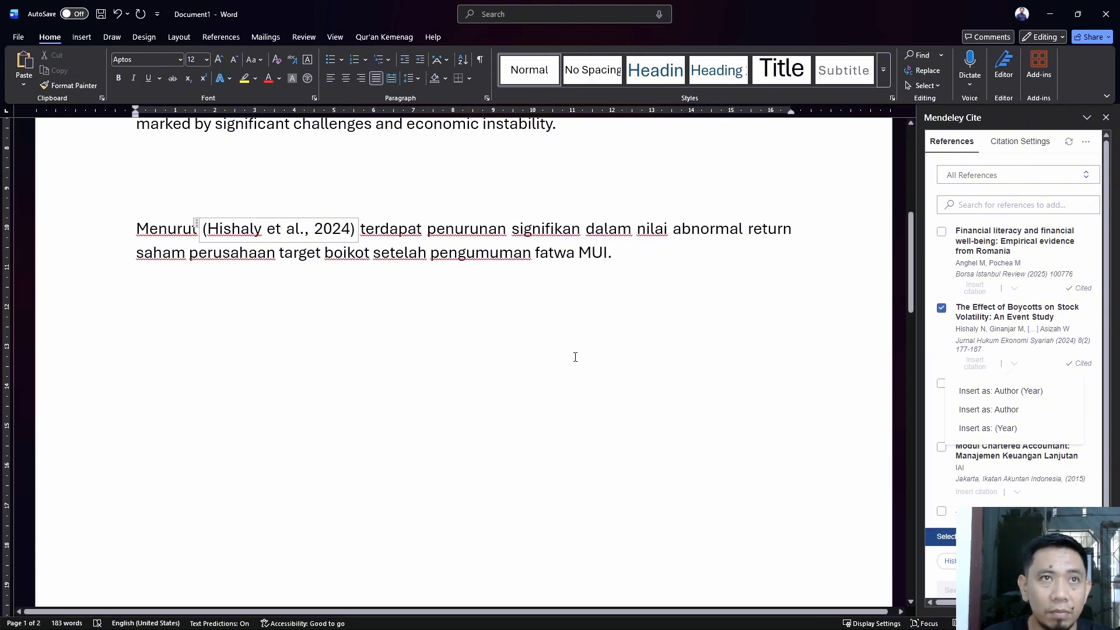
key(alt+F7)
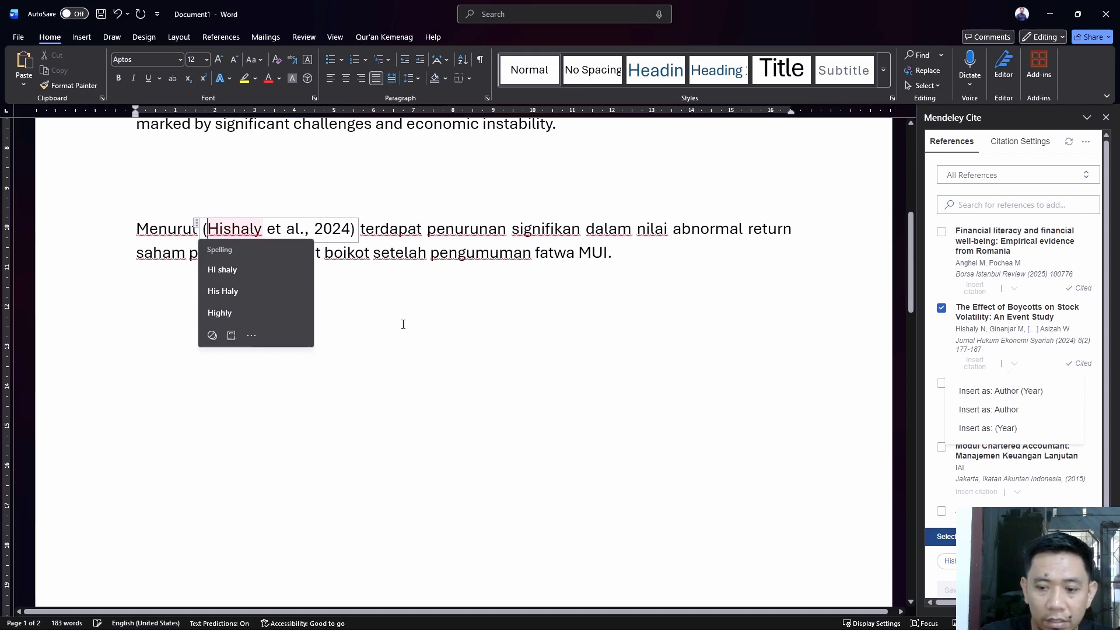
key(BackSpace)
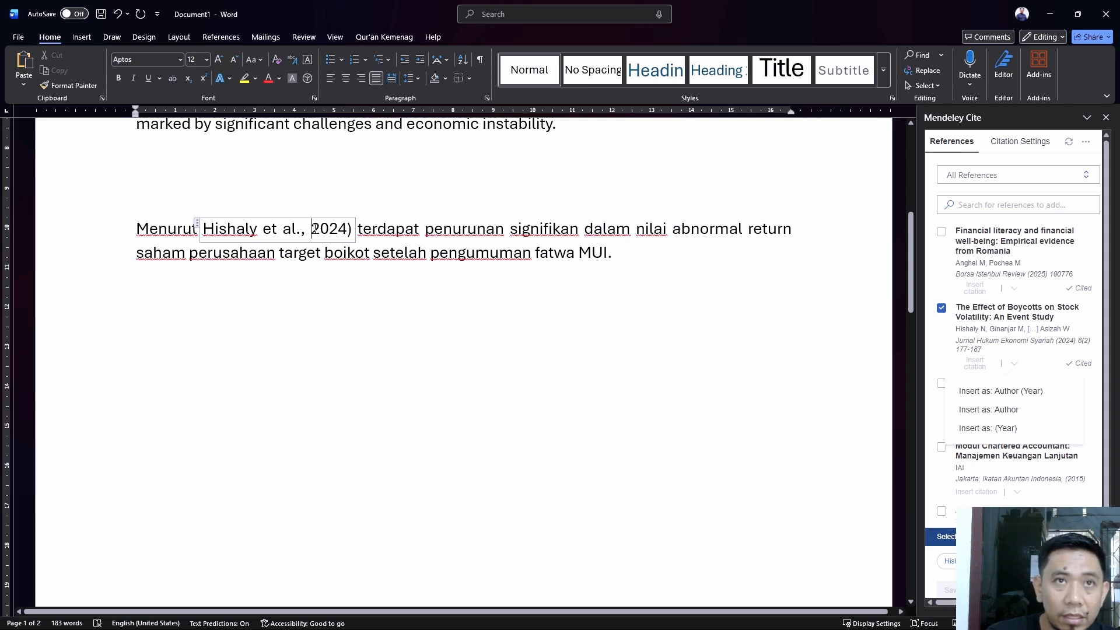
key(BackSpace)
key(BackSpace)
text(()
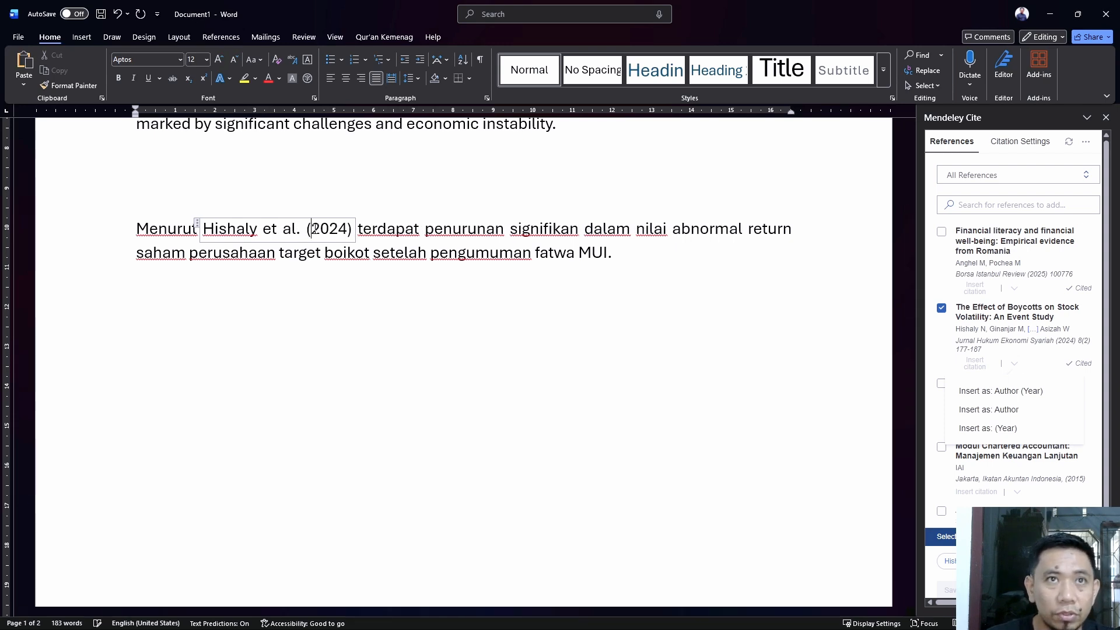
click(354, 228)
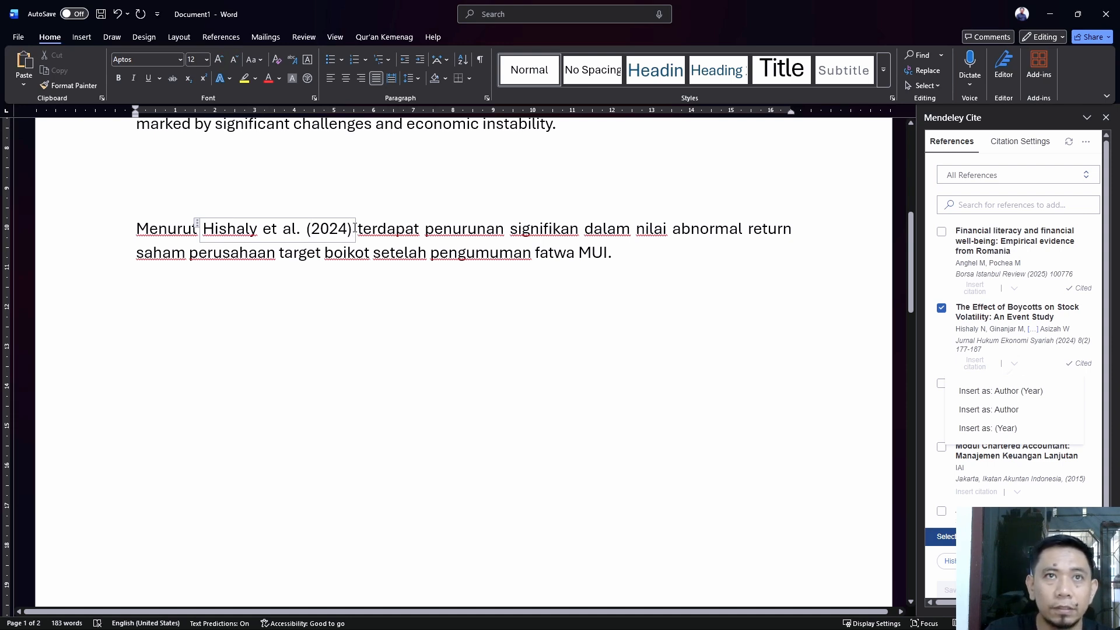
key(Right)
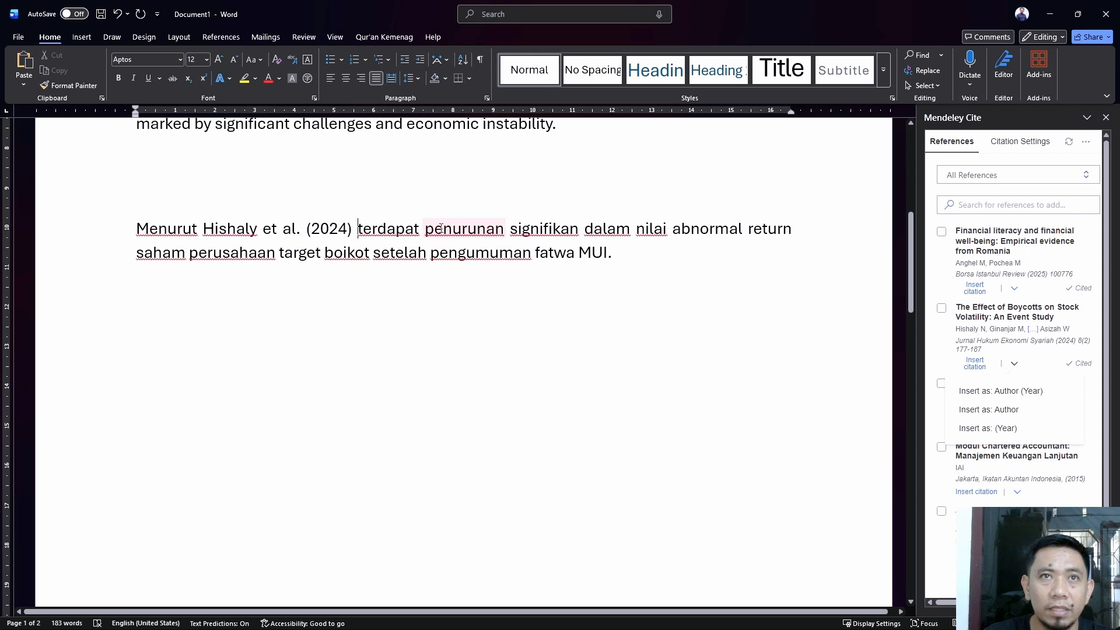
- Review the hand-edited citation paragraph alongside the cited paragraphs above it
scroll(467, 305, up, 2)
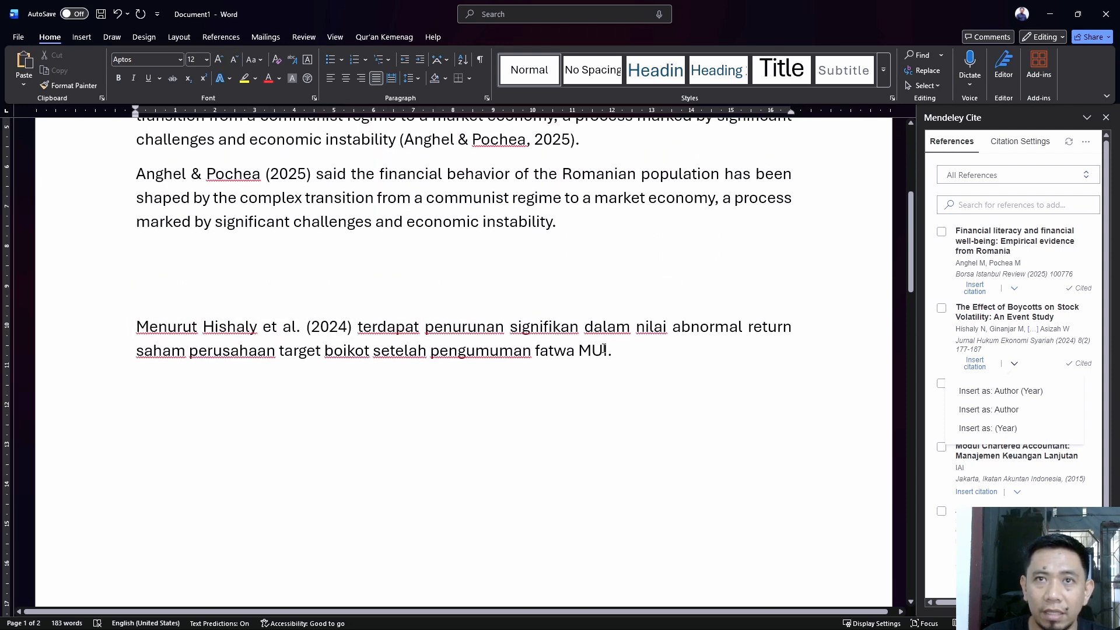
click(626, 350)
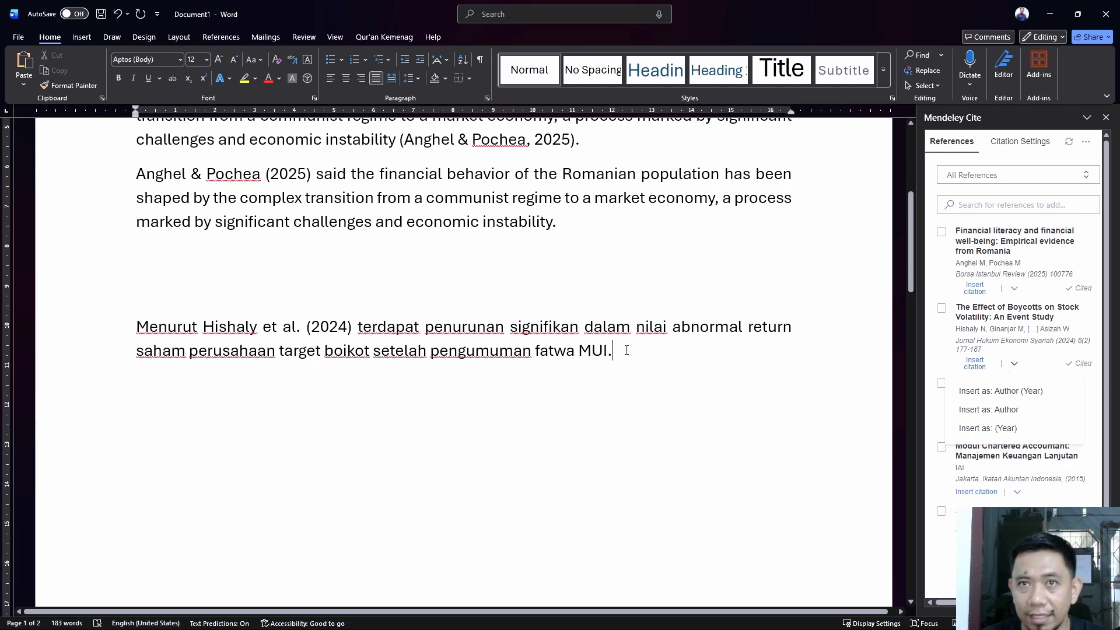
scroll(627, 350, up, 2)
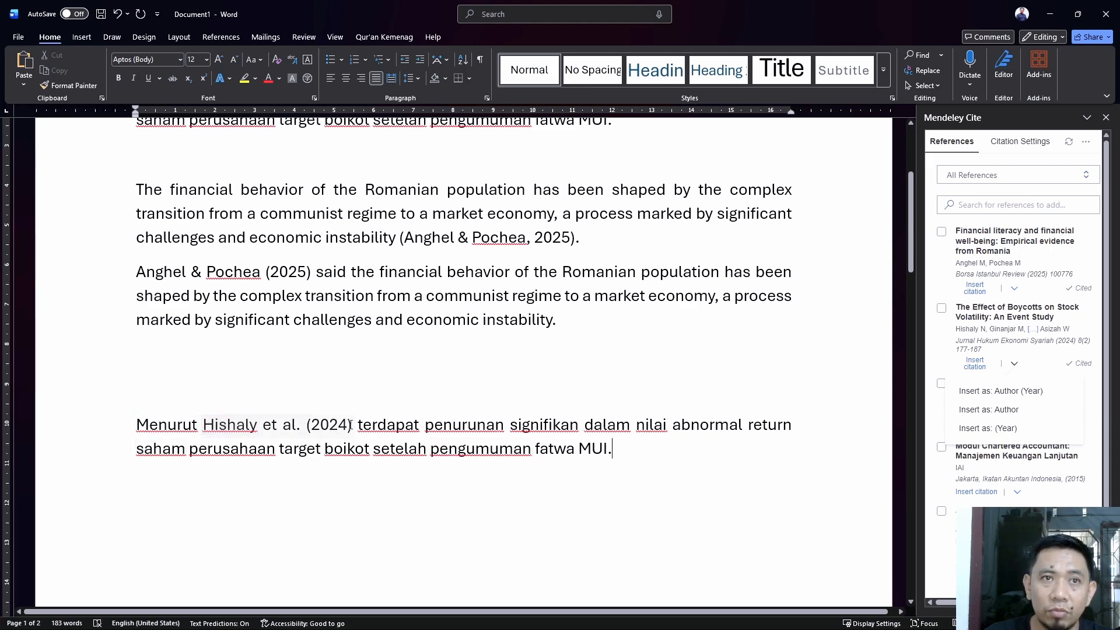
scroll(666, 450, down, 3)
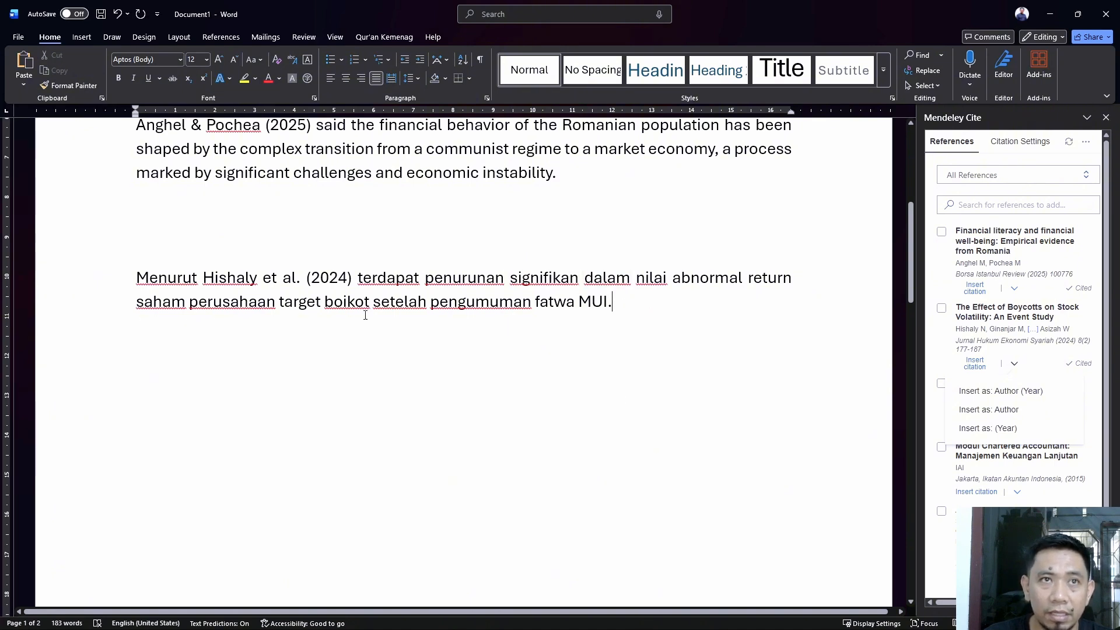
scroll(782, 376, up, 1)
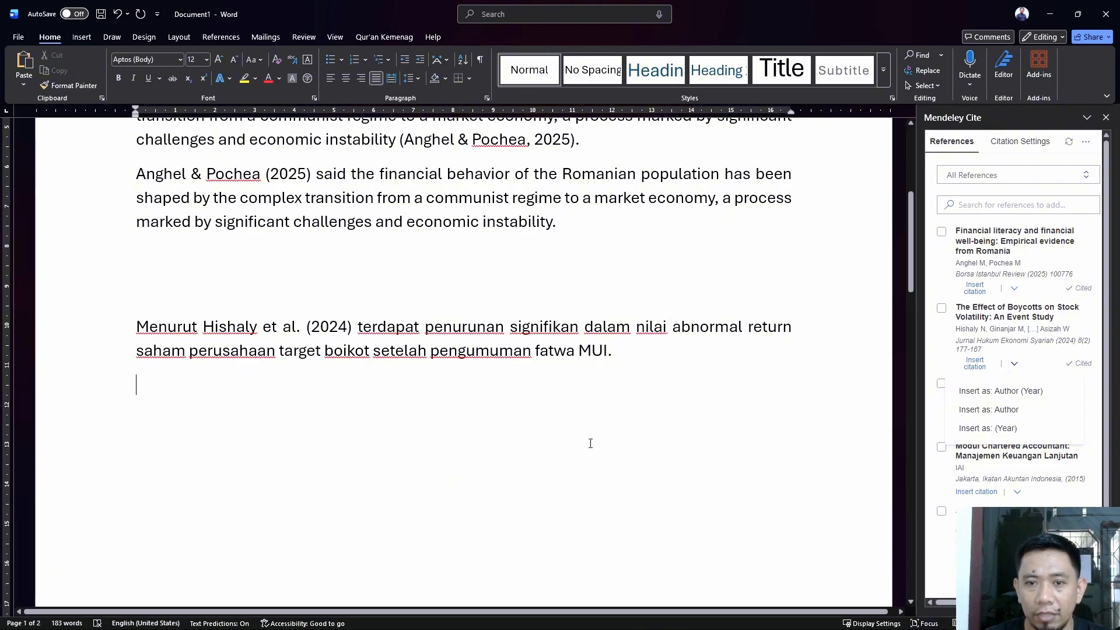
scroll(530, 473, up, 4)
scroll(566, 493, down, 10)
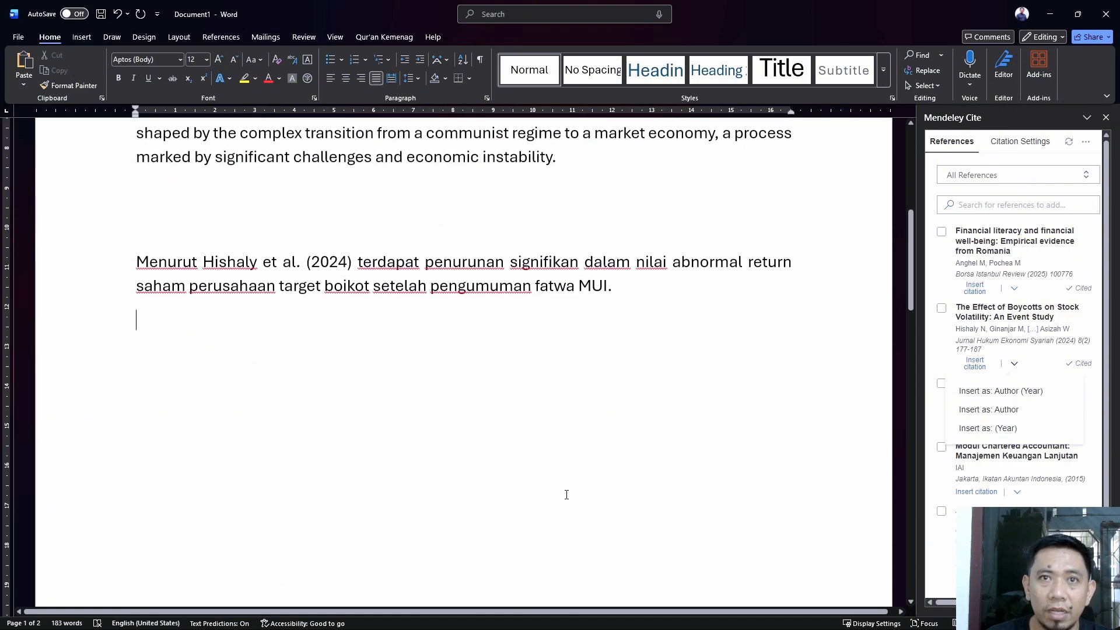